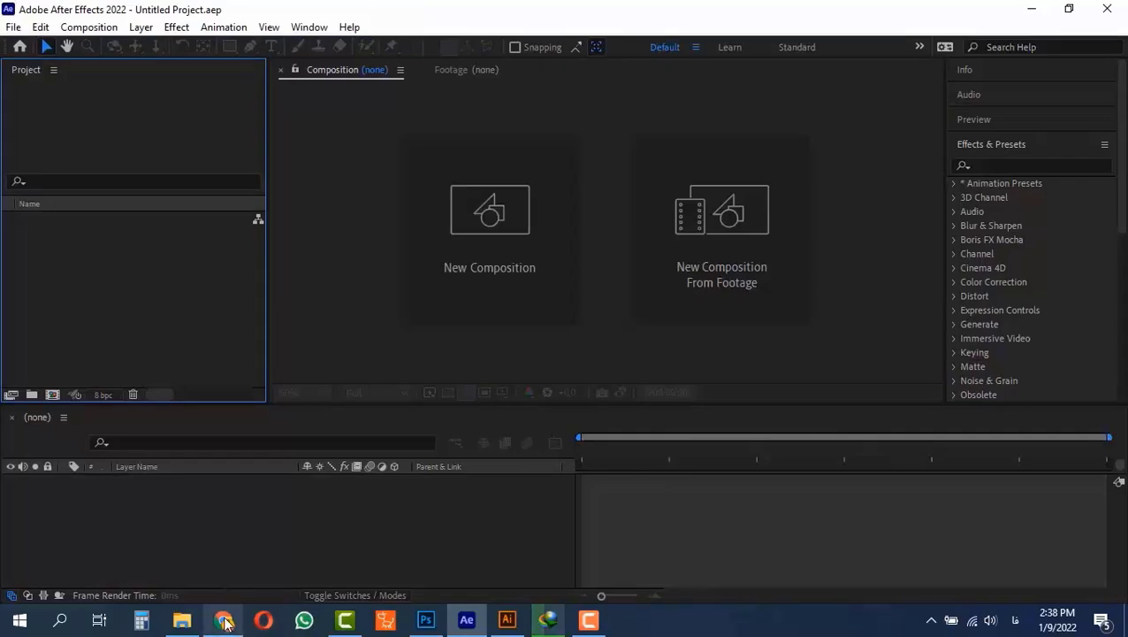
Switch to Chrome and open the Gradient ui kit collection from the Freepik button results to examine its design elements
left_click(222, 619)
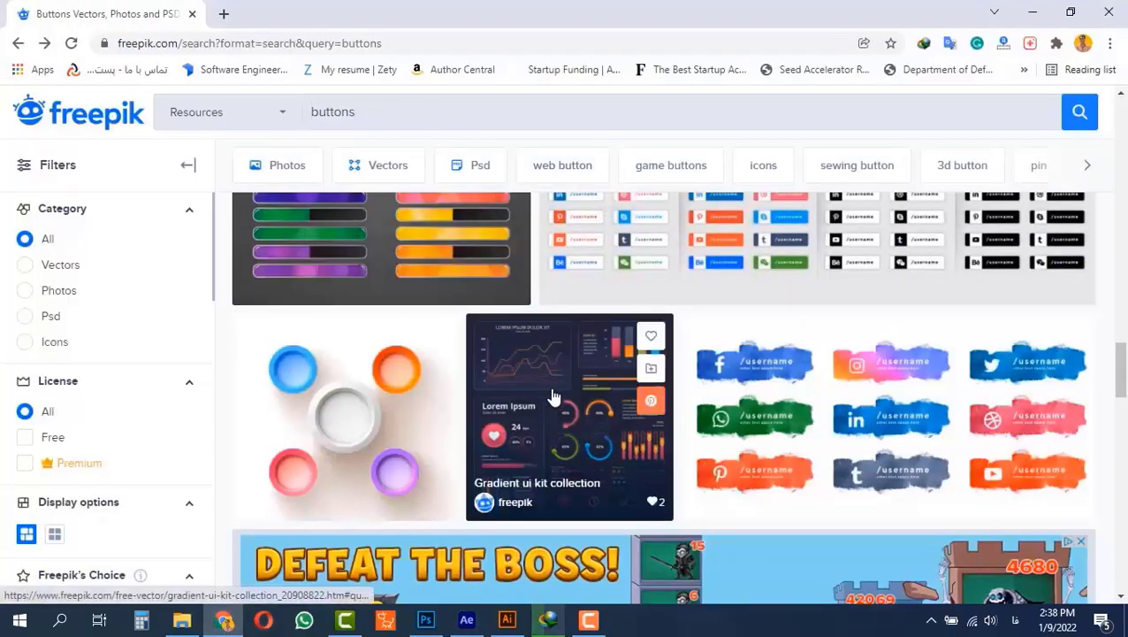
scroll(548, 392, "up", 6)
scroll(548, 392, "down", 8)
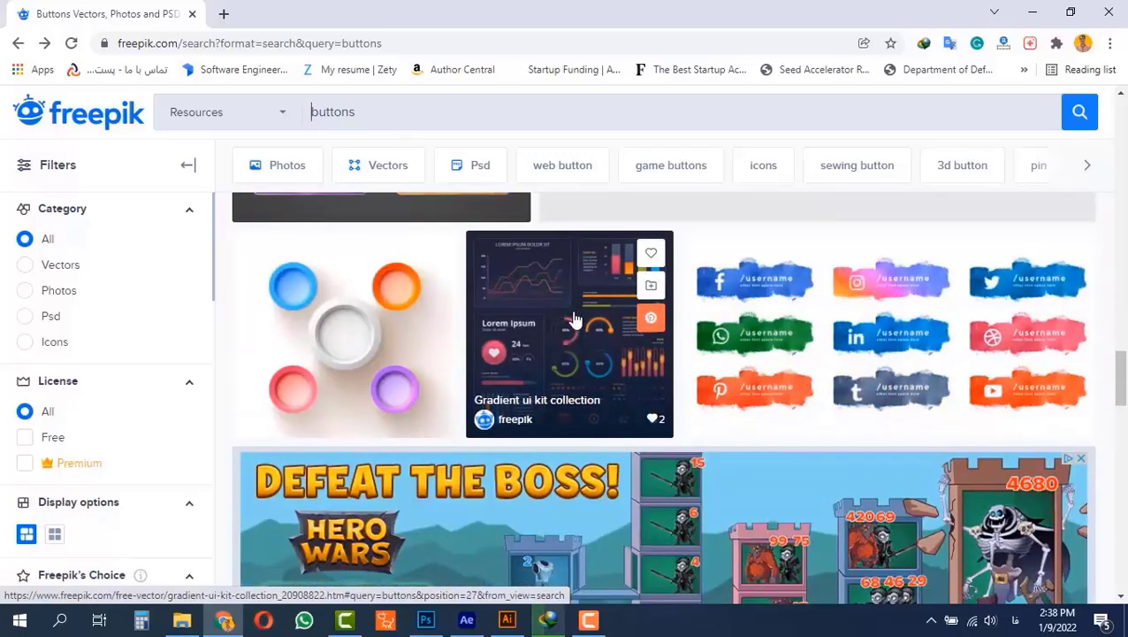
left_click(574, 318)
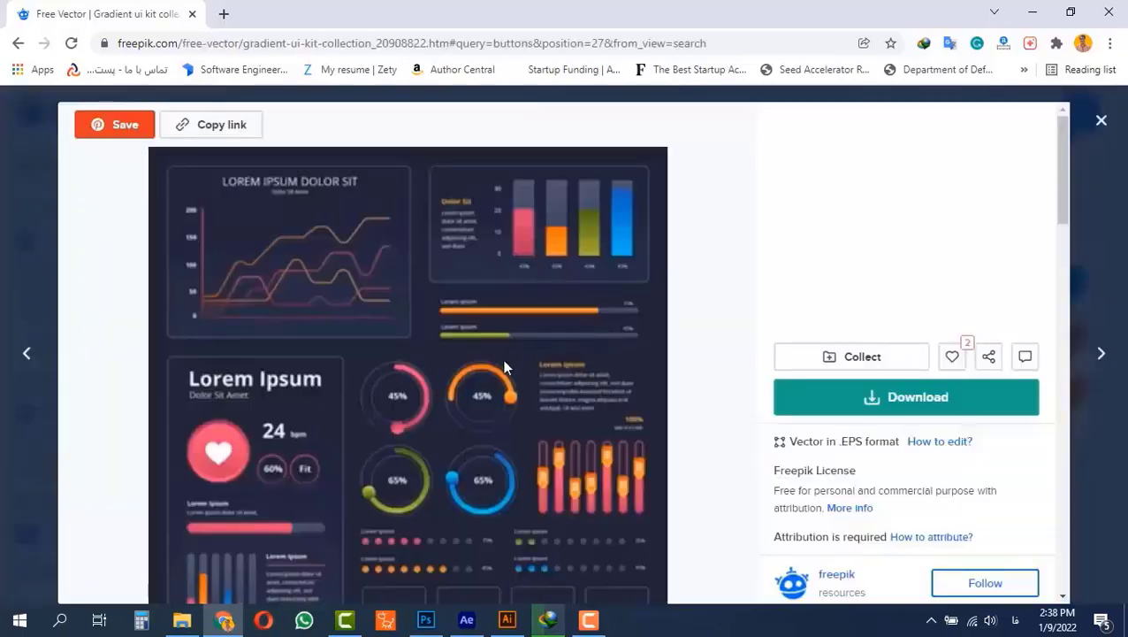
scroll(509, 393, "down", 2)
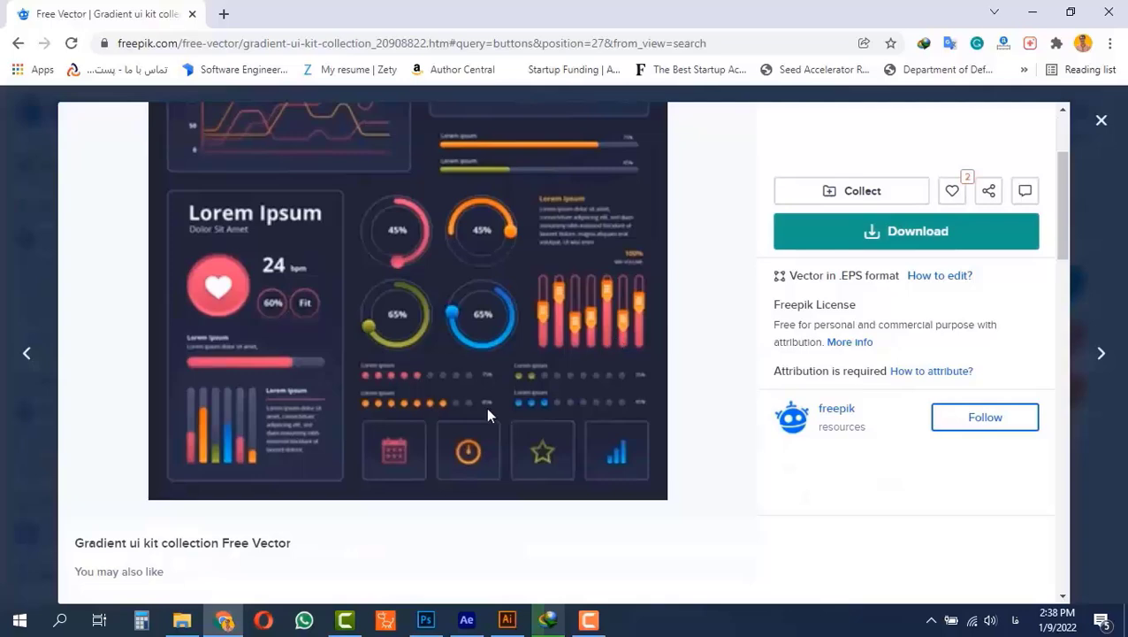
Switch to Illustrator and toggle the visibility of the layers from courser effect down to border to identify each one's artwork
left_click(506, 620)
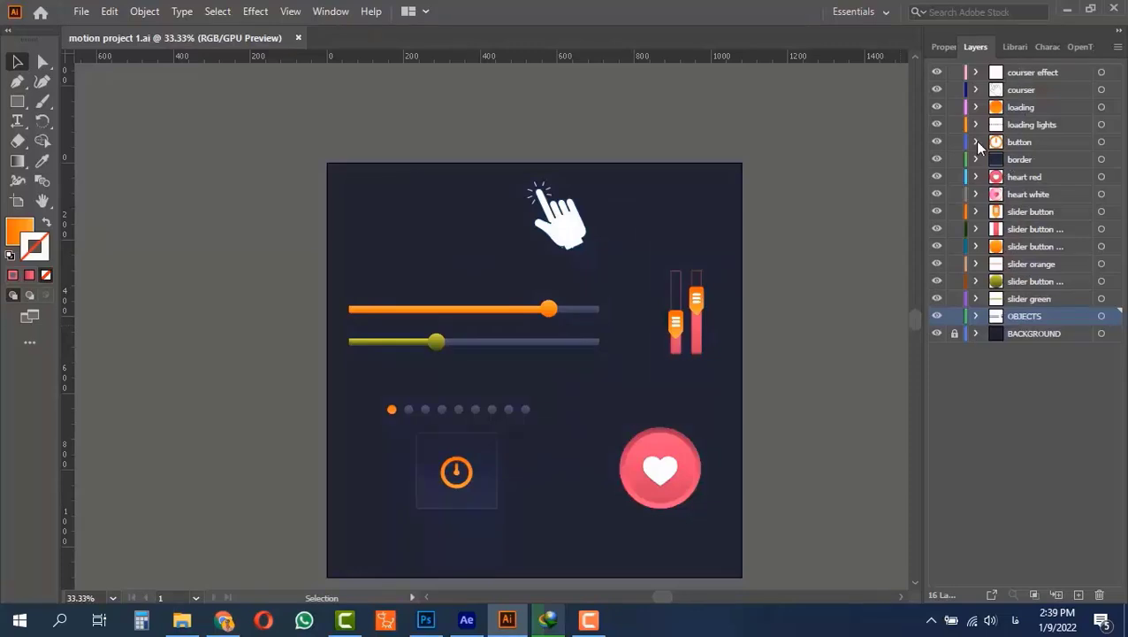
left_click(1016, 78)
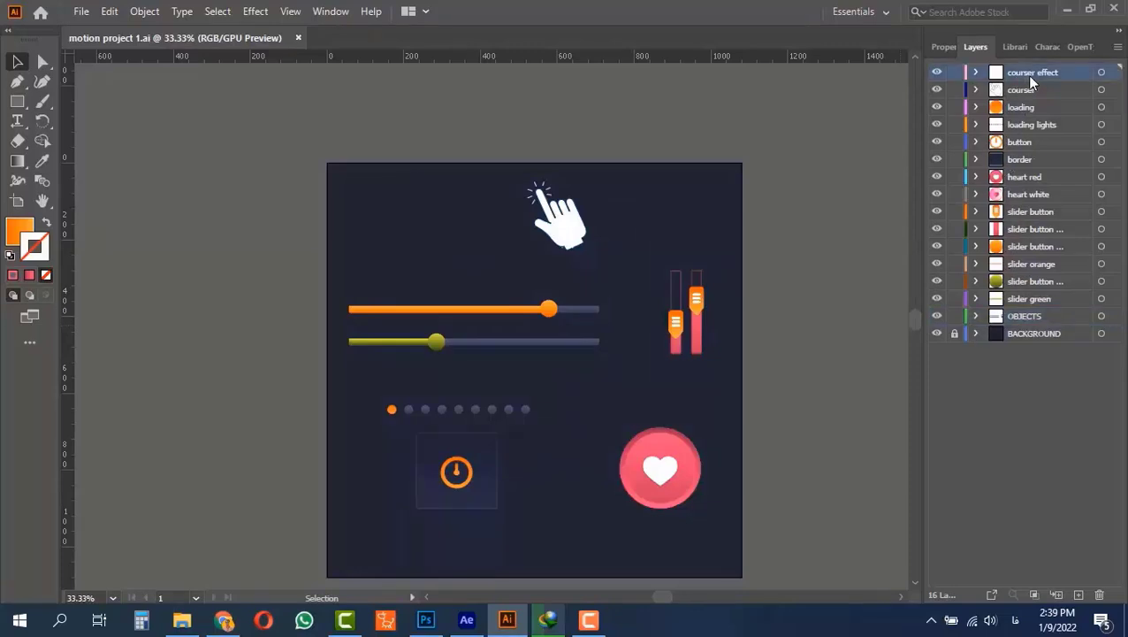
left_click(938, 74)
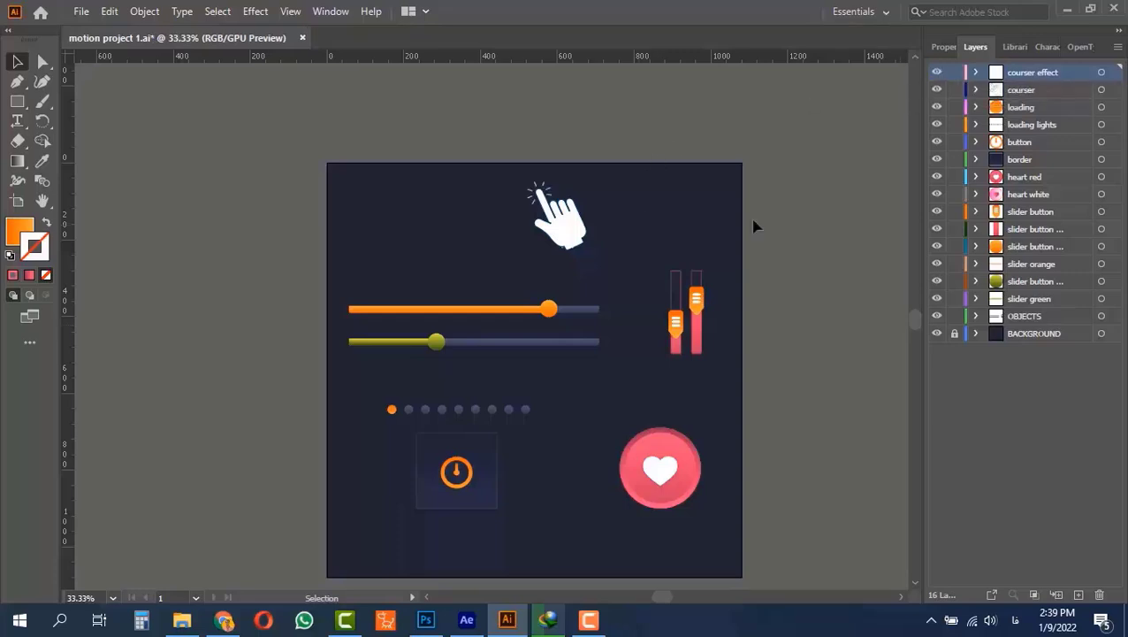
left_click(938, 90)
left_click(938, 90)
left_click(937, 124)
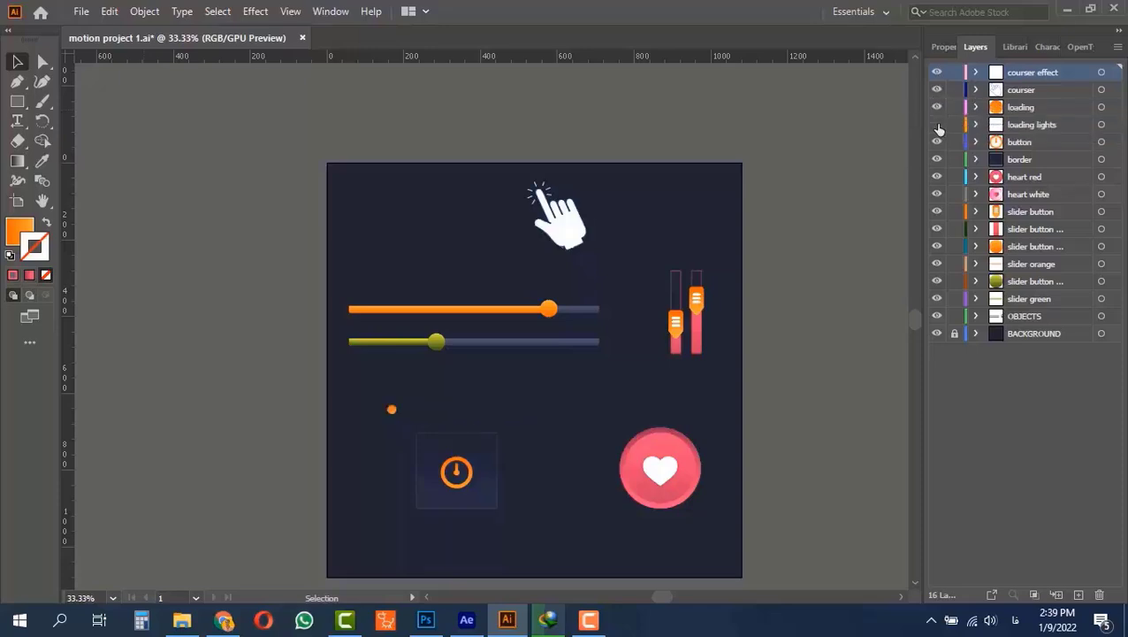
left_click(936, 125)
left_click(937, 143)
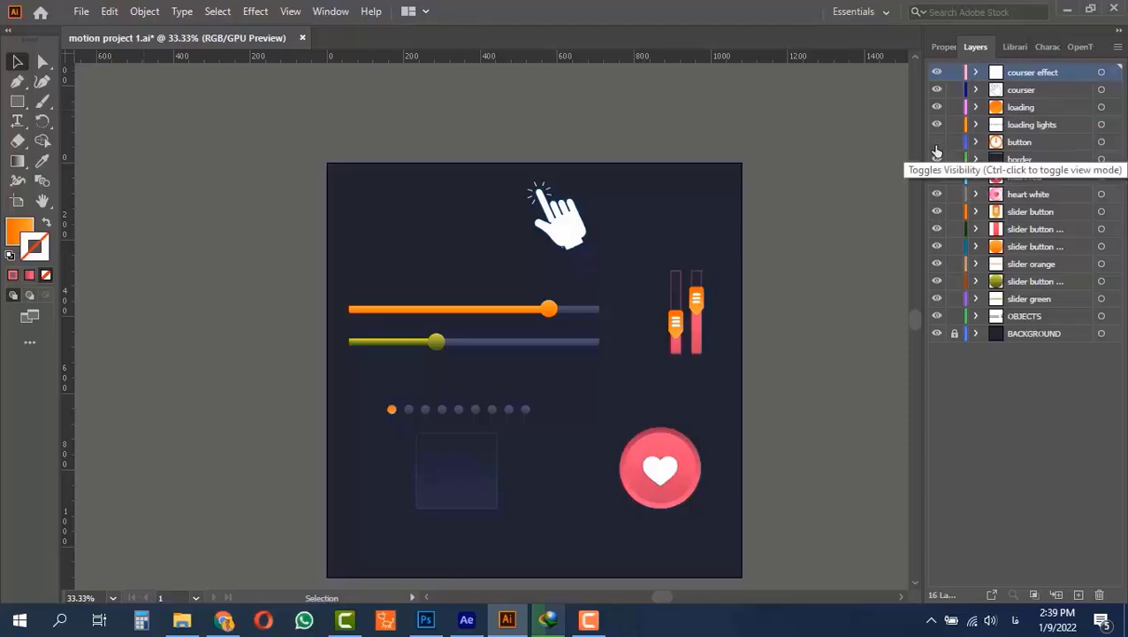
left_click(936, 143)
left_click(936, 160)
left_click(938, 161)
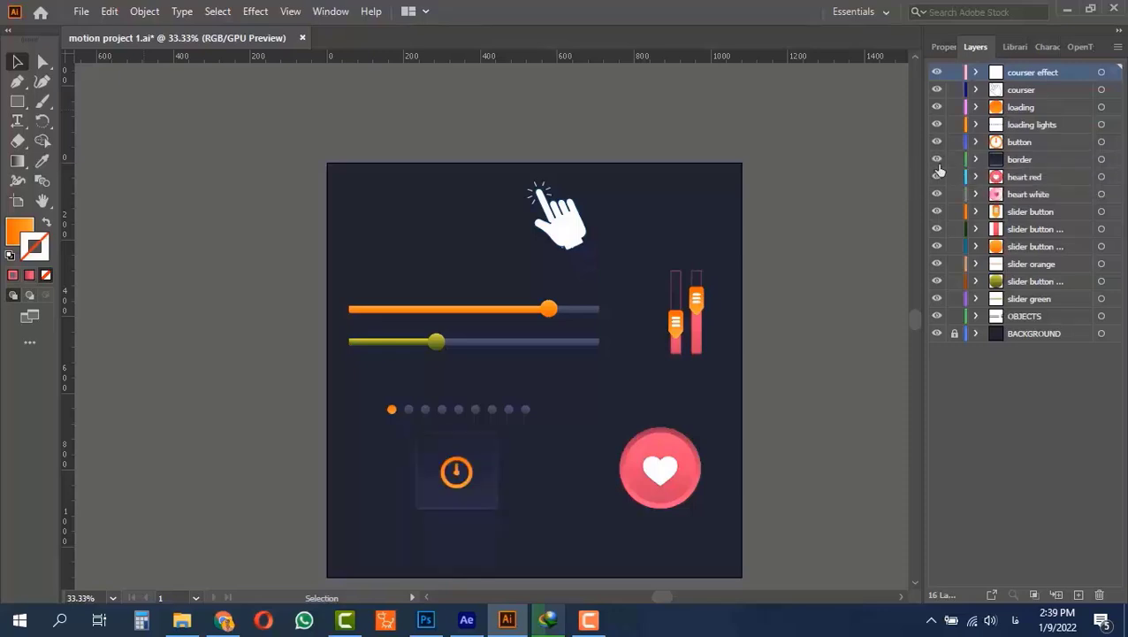
Hide and show the heart red layer repeatedly to compare it with the heart white artwork underneath
left_click(937, 177)
left_click(937, 178)
left_click(937, 178)
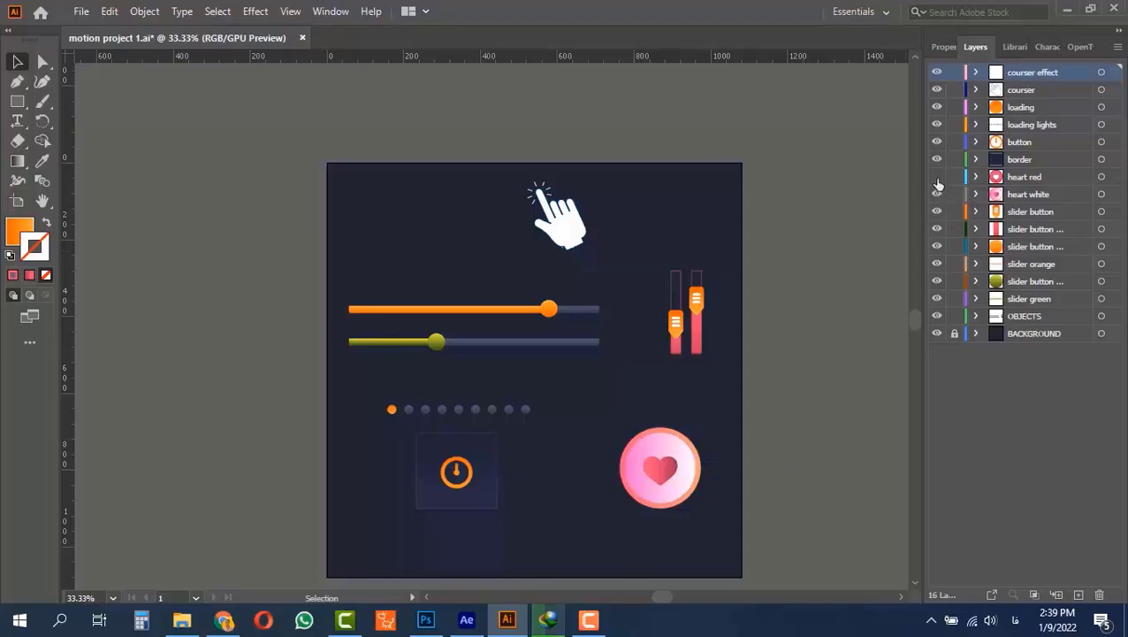
left_click(937, 178)
left_click(938, 177)
left_click(938, 178)
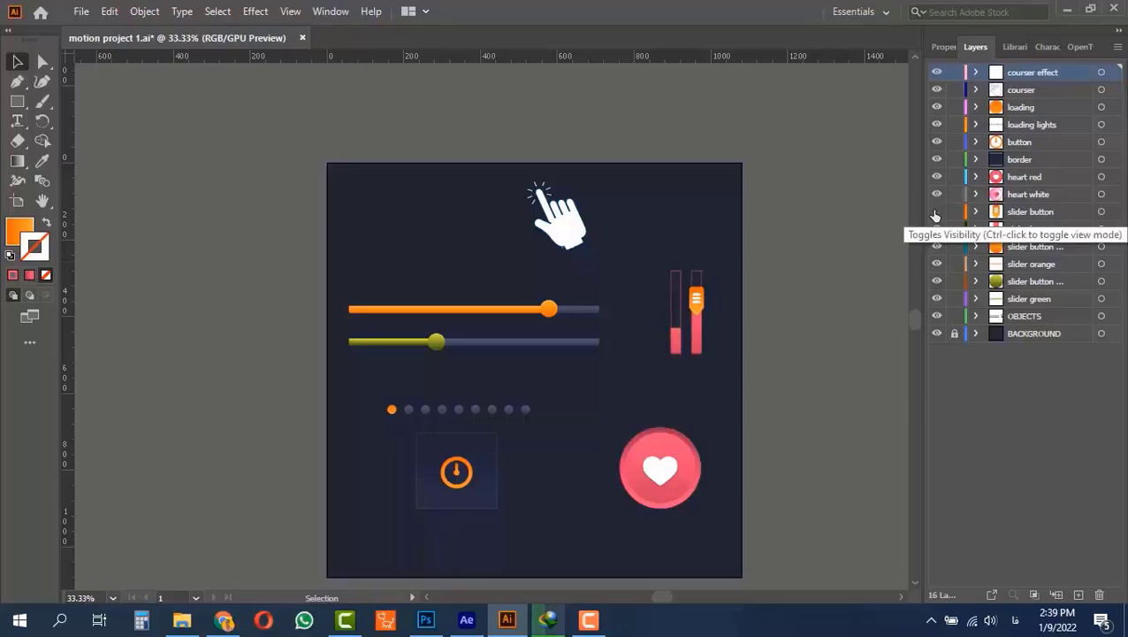
Toggle the visibility of the slider button, slider orange, slider green, OBJECTS and BACKGROUND layers to identify their artwork
left_click(935, 229)
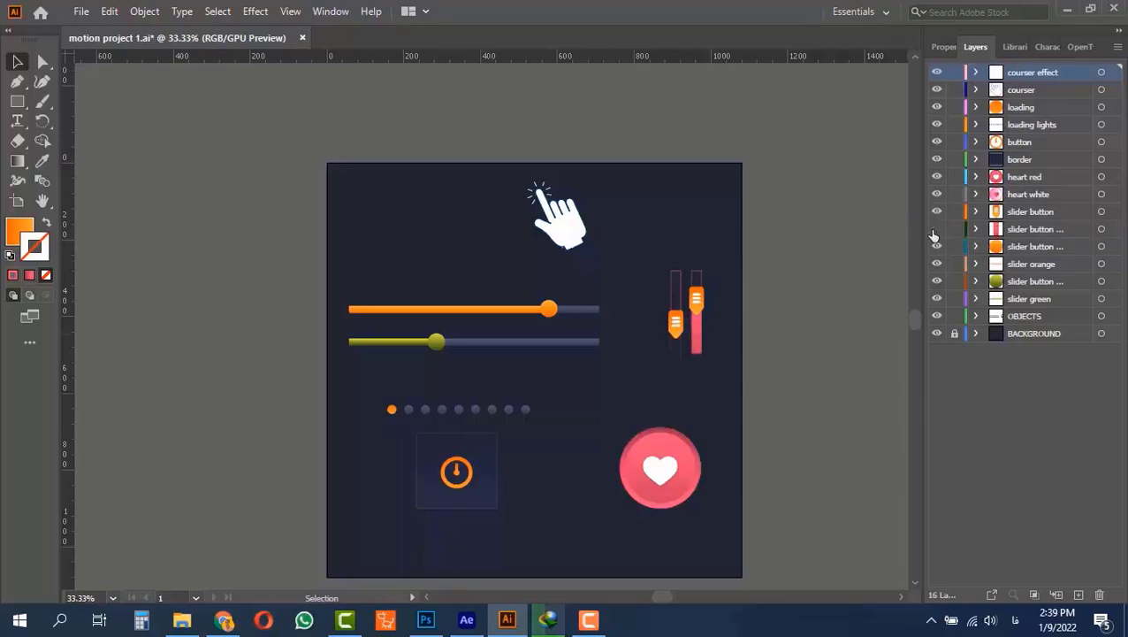
left_click(936, 229)
left_click(937, 265)
left_click(937, 264)
left_click(938, 281)
left_click(937, 282)
left_click(937, 299)
left_click(937, 299)
left_click(937, 315)
left_click(938, 316)
left_click(937, 315)
left_click(937, 315)
left_click(937, 334)
left_click(938, 333)
Check the artboard's dimensions with the Artboard tool and save the document
left_click(16, 201)
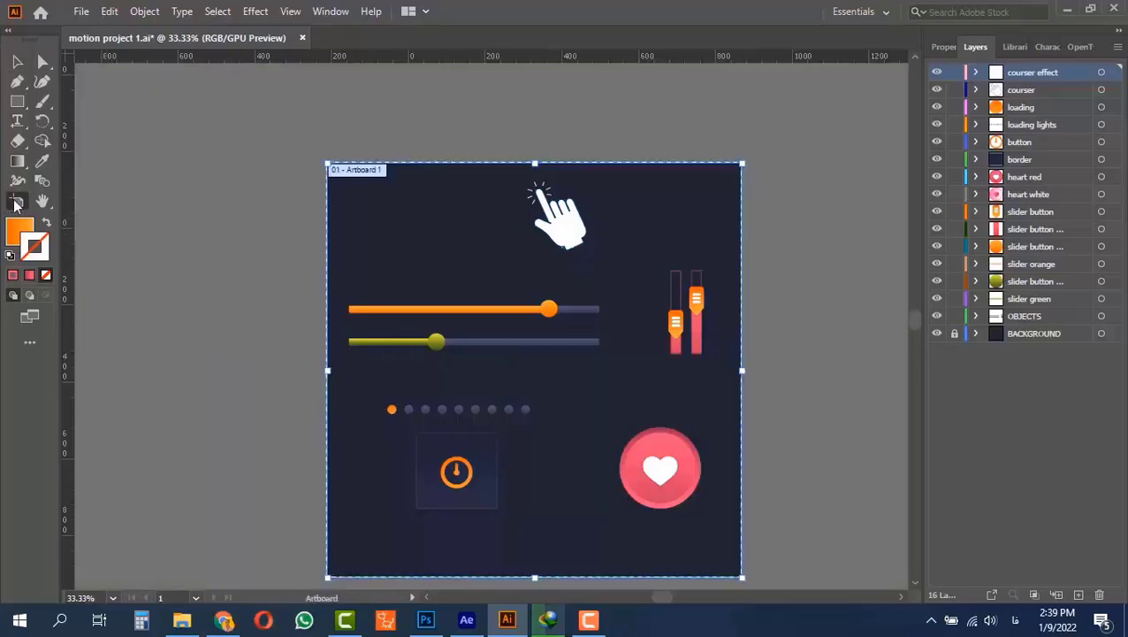
left_click(947, 47)
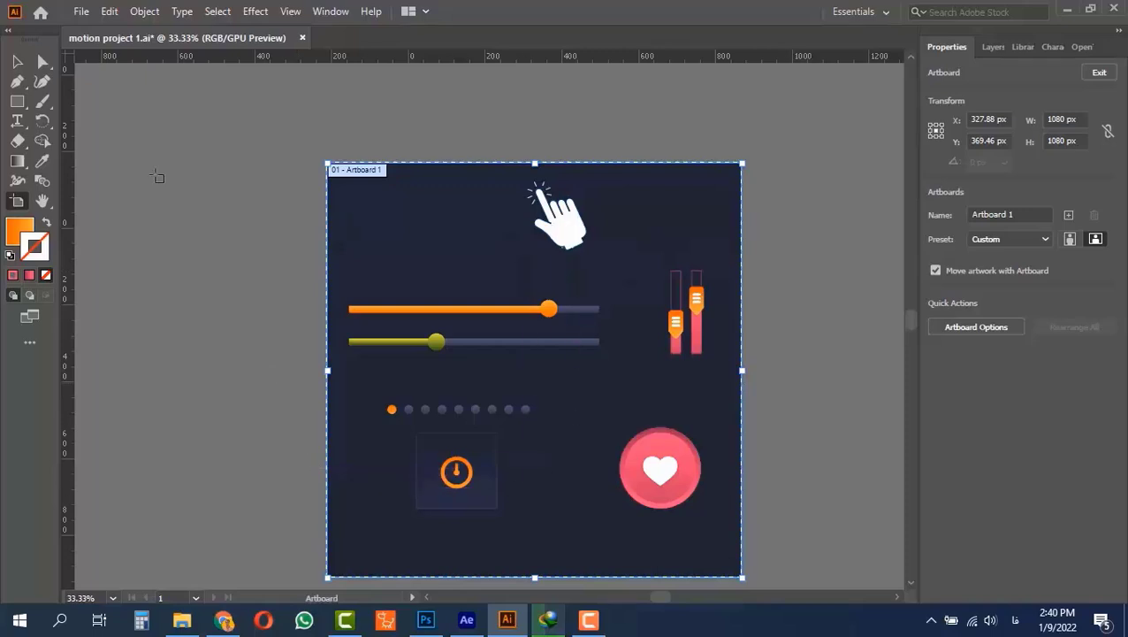
left_click(17, 61)
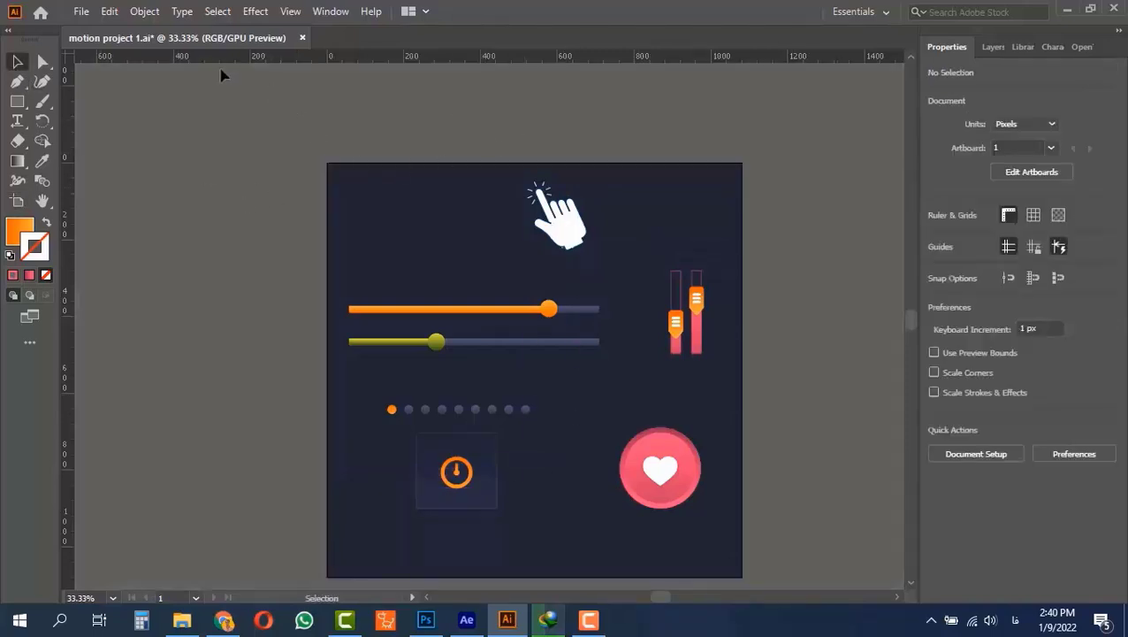
key("ctrl+s")
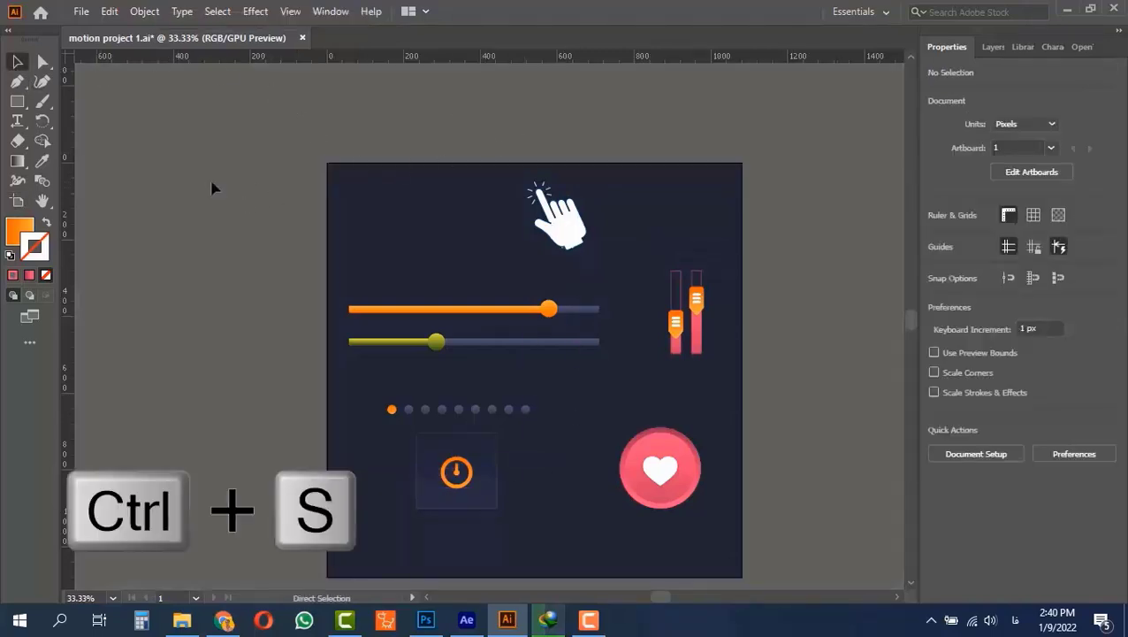
Switch to After Effects, import motion project 1.ai as a composition with Layer Size footage dimensions, and open that composition
left_click(467, 619)
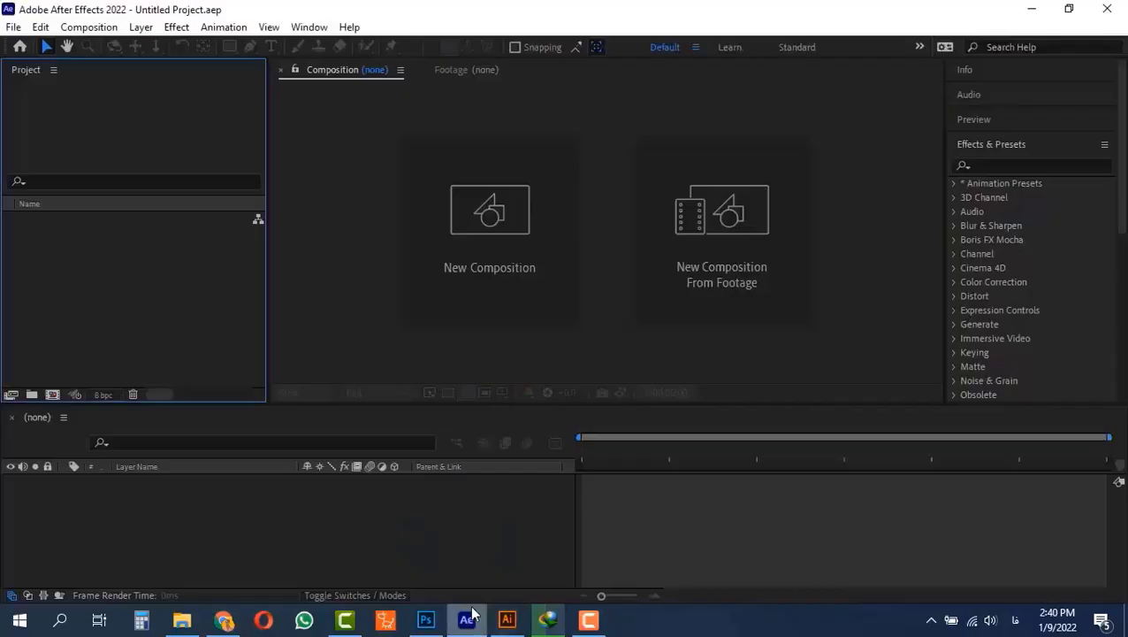
double_click(95, 257)
left_click(217, 296)
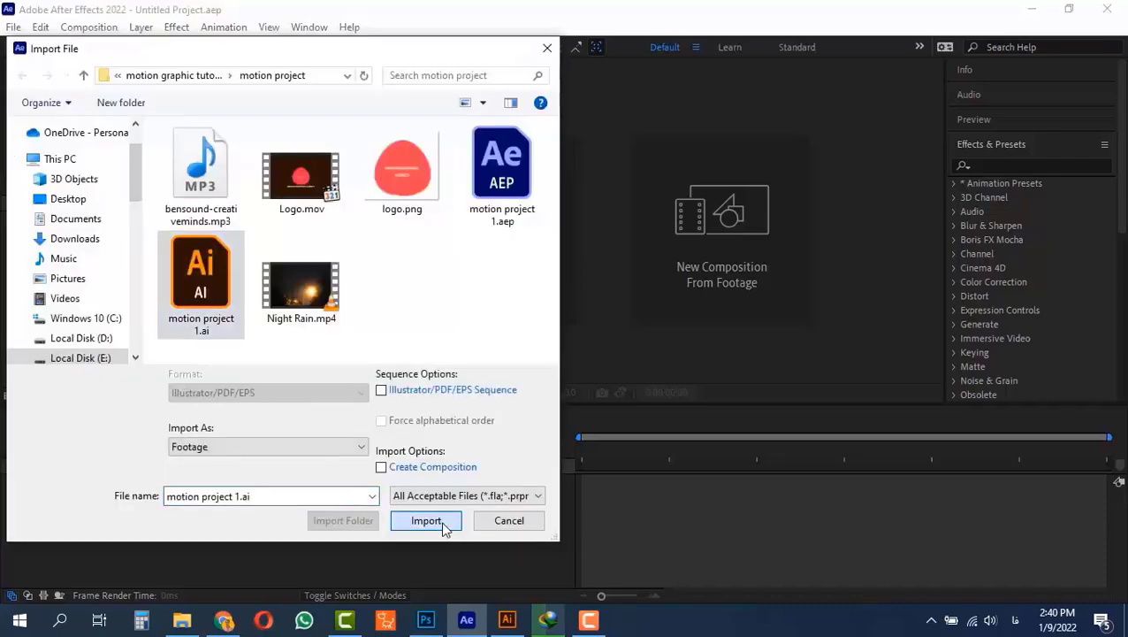
left_click(403, 520)
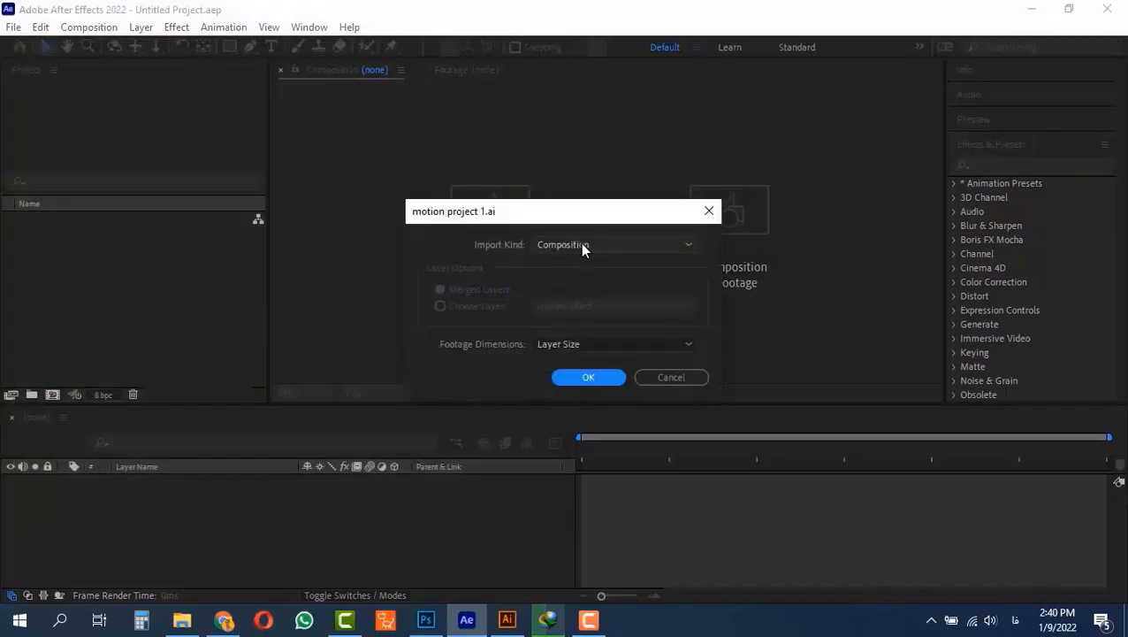
left_click(580, 378)
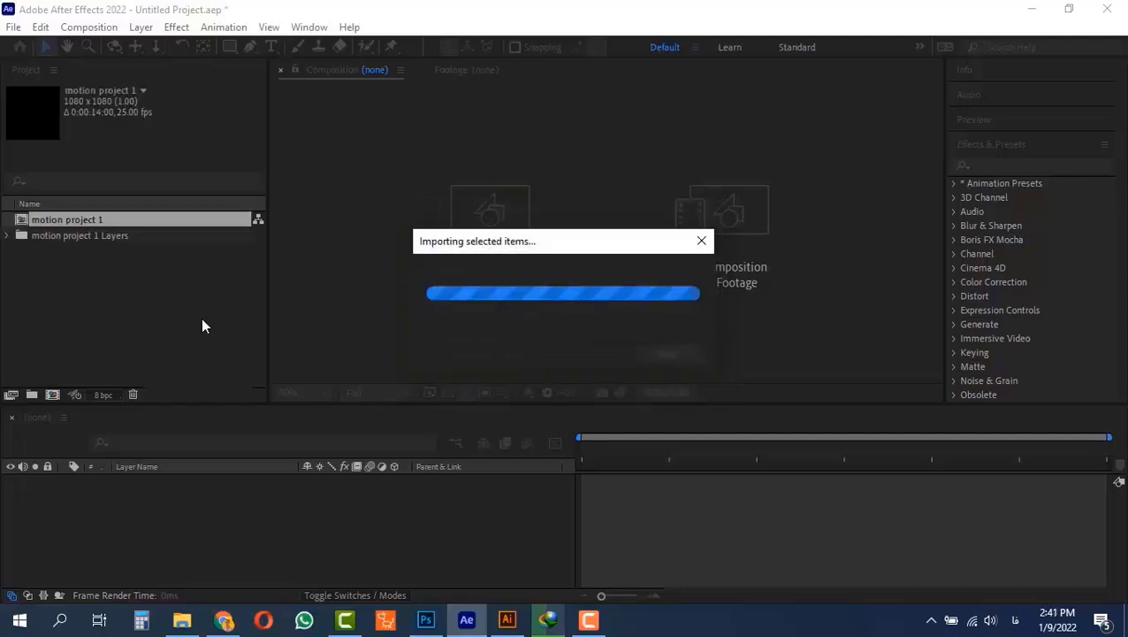
double_click(25, 221)
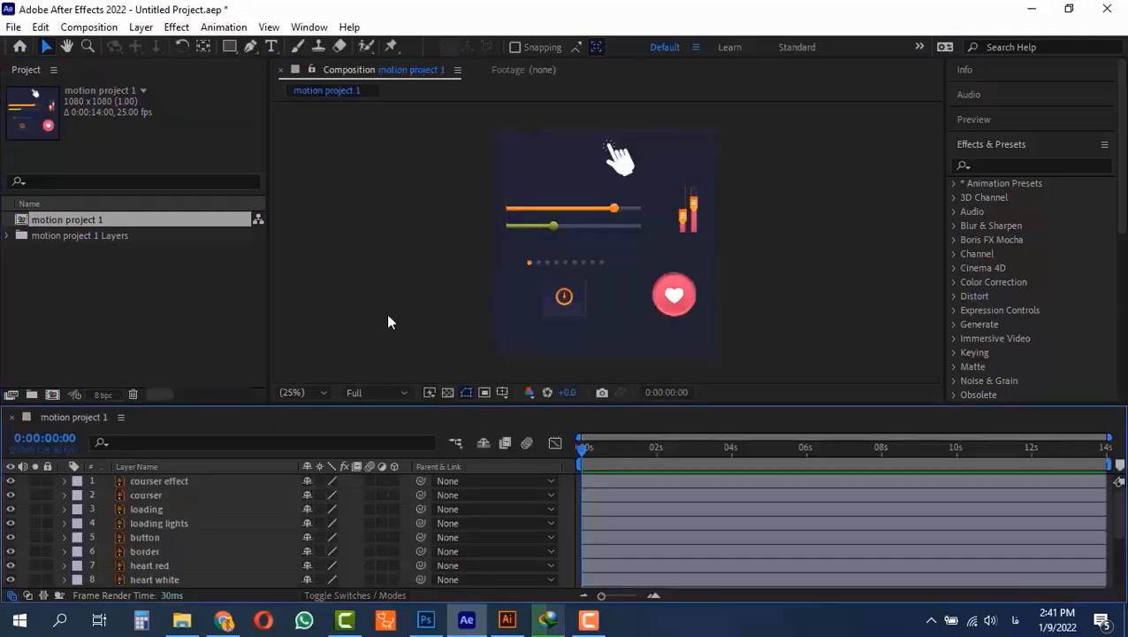
Review the frame size, frame rate and duration in the motion project 1 composition's settings
key("ctrl+k")
scroll(157, 566, "down", 5)
scroll(156, 567, "up", 5)
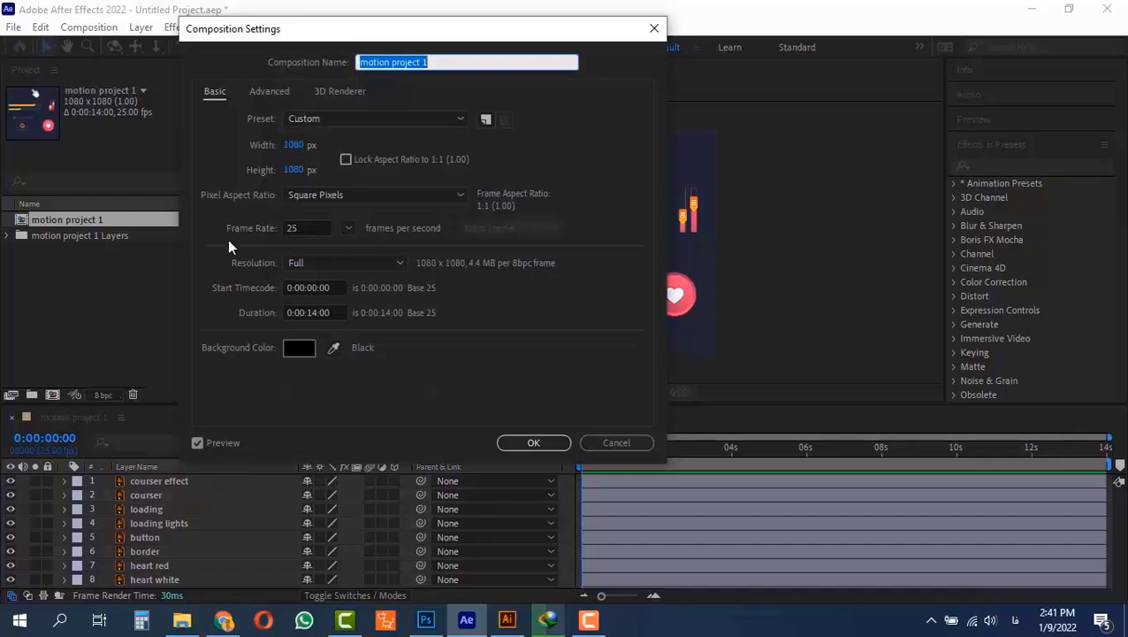
left_click(342, 312)
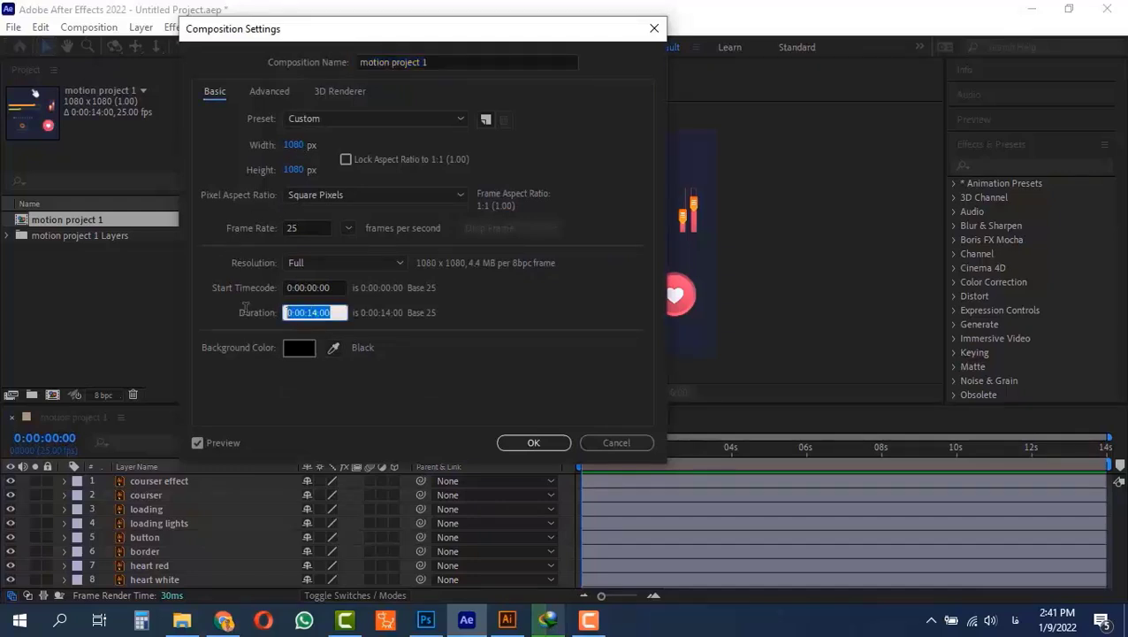
left_click(444, 354)
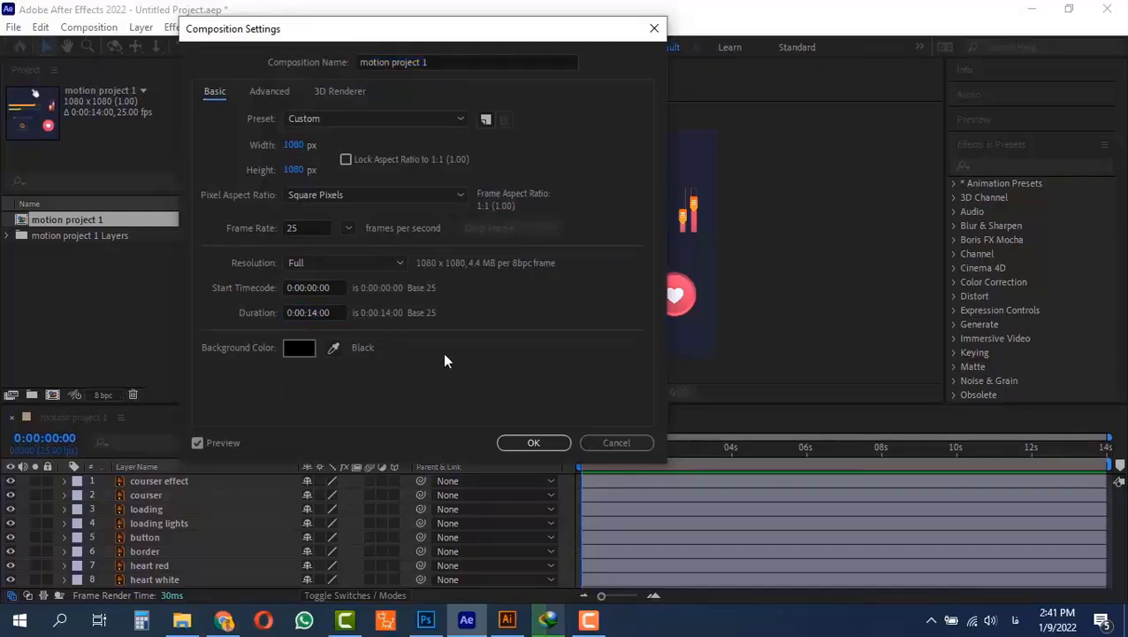
left_click(535, 442)
Hide the courser effect layer and move the courser hand off the canvas above its top edge, to about 410, -148
key("period")
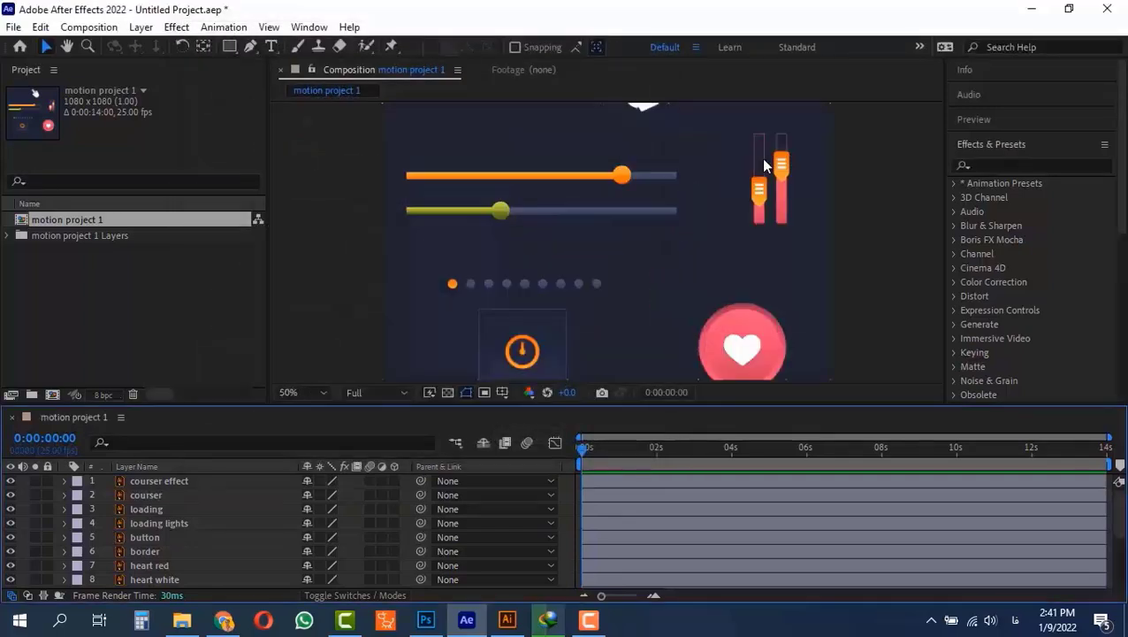
left_click_drag(667, 171, 604, 241)
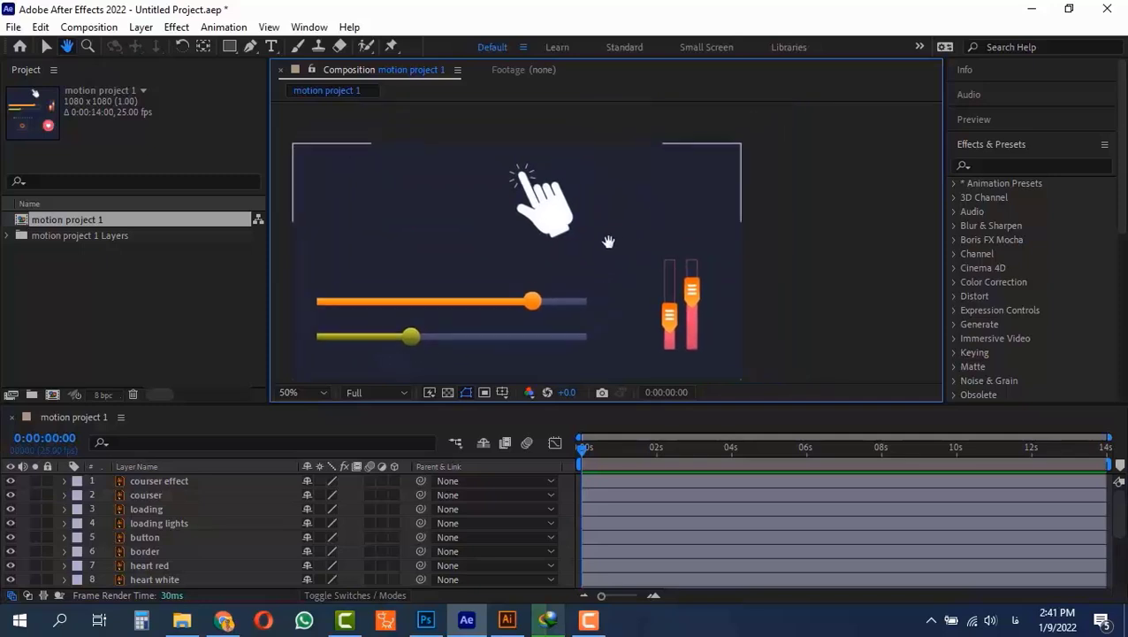
left_click(564, 219)
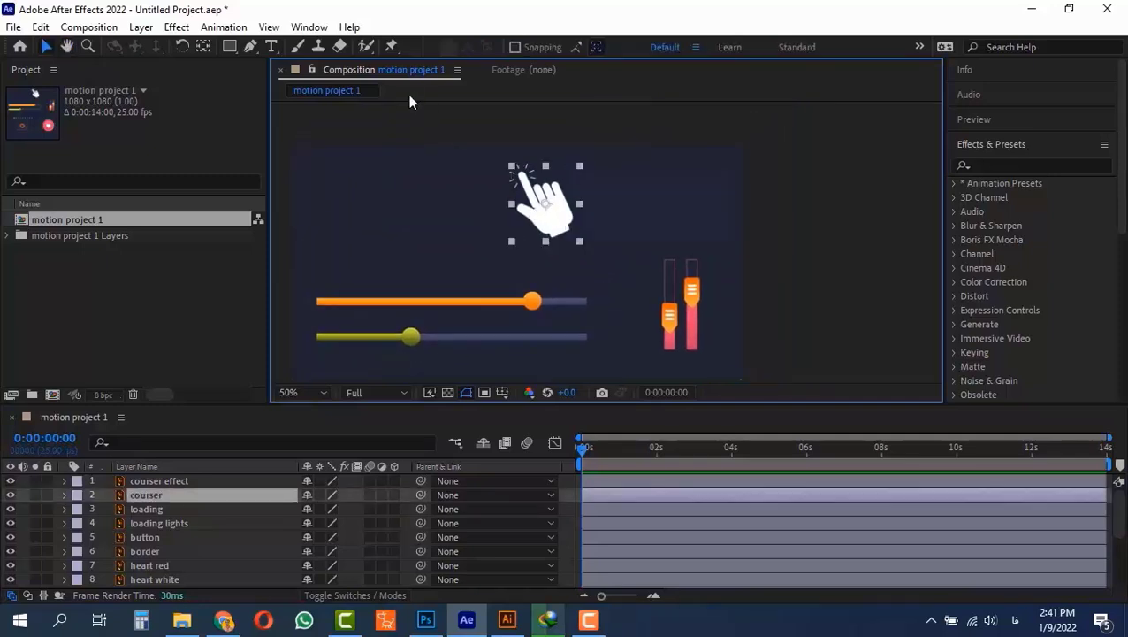
left_click(11, 481)
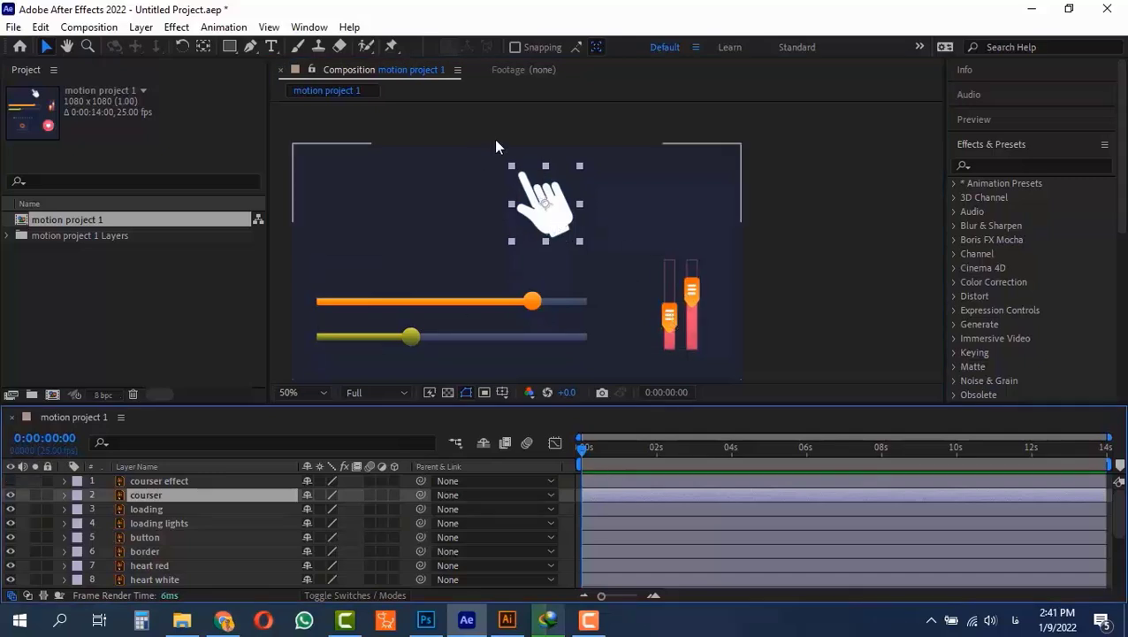
left_click_drag(548, 227, 466, 106)
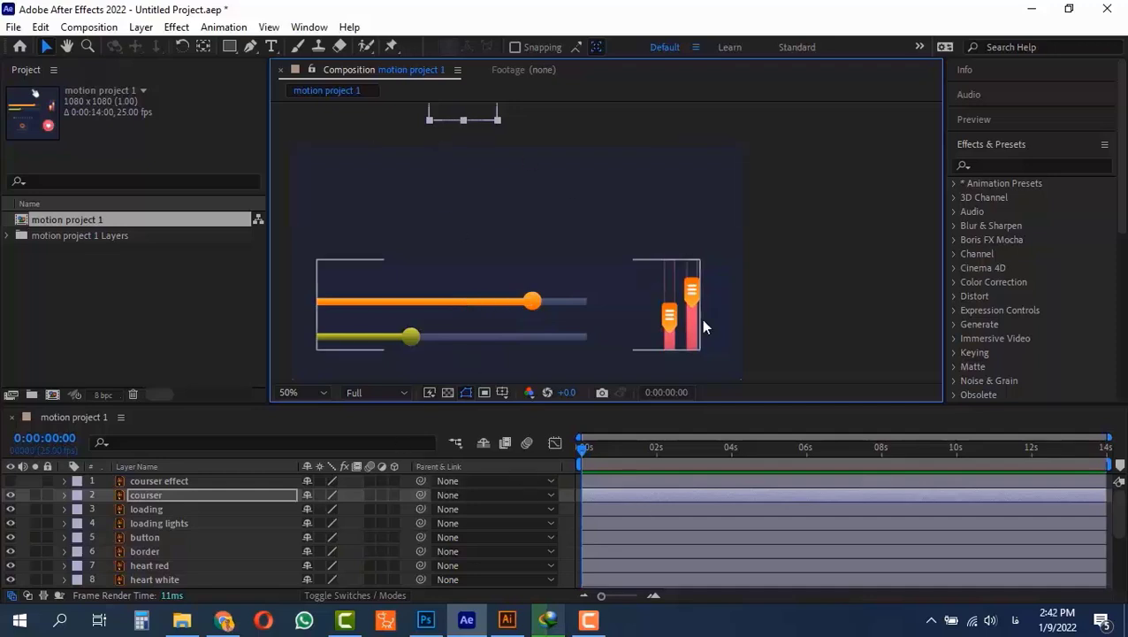
Keyframe the courser layer's position at 0:00:00:00 and, at 0:00:00:20, move the hand onto the first vertical slider's handle, about 966, 492
key("alt+shift+p")
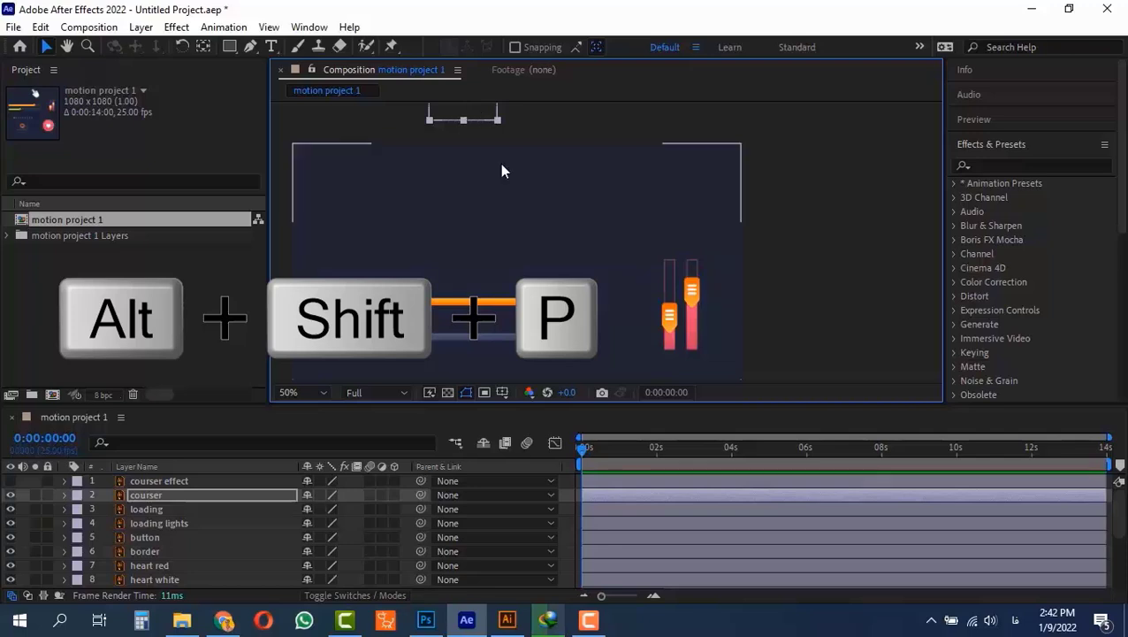
key("alt+shift+p")
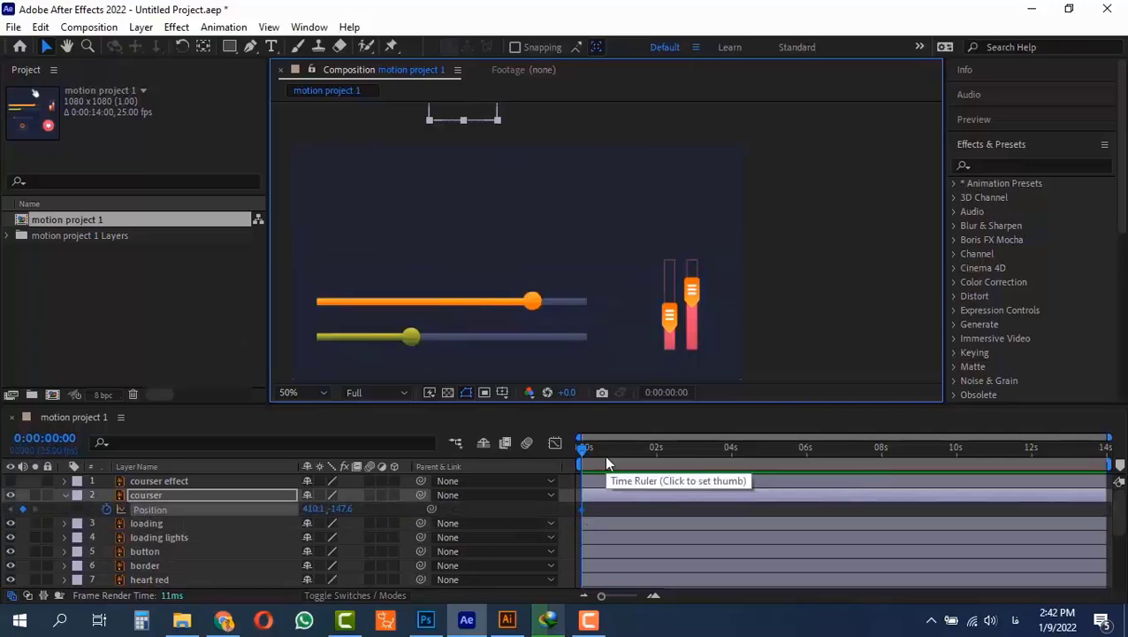
left_click_drag(602, 595, 631, 598)
left_click_drag(625, 456, 757, 466)
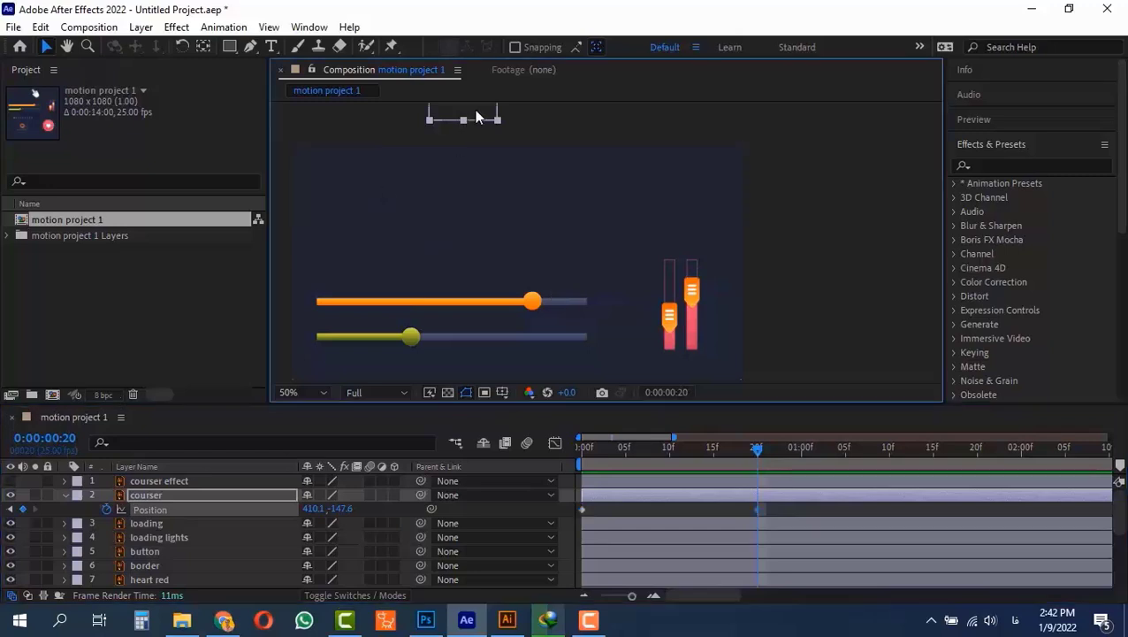
left_click_drag(481, 116, 708, 362)
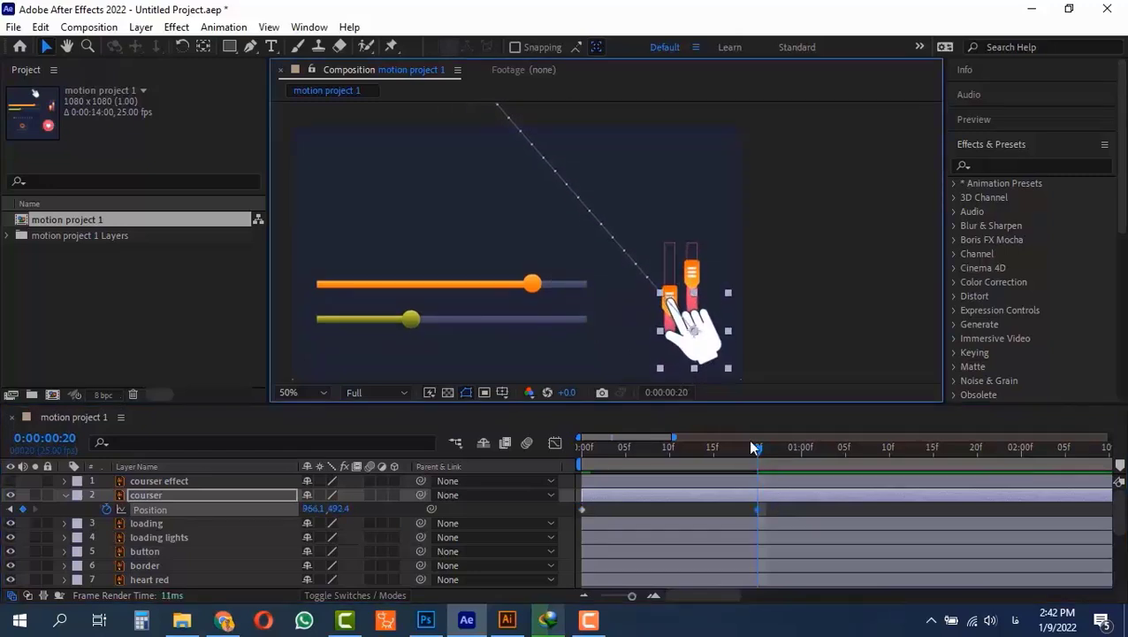
left_click_drag(755, 446, 550, 433)
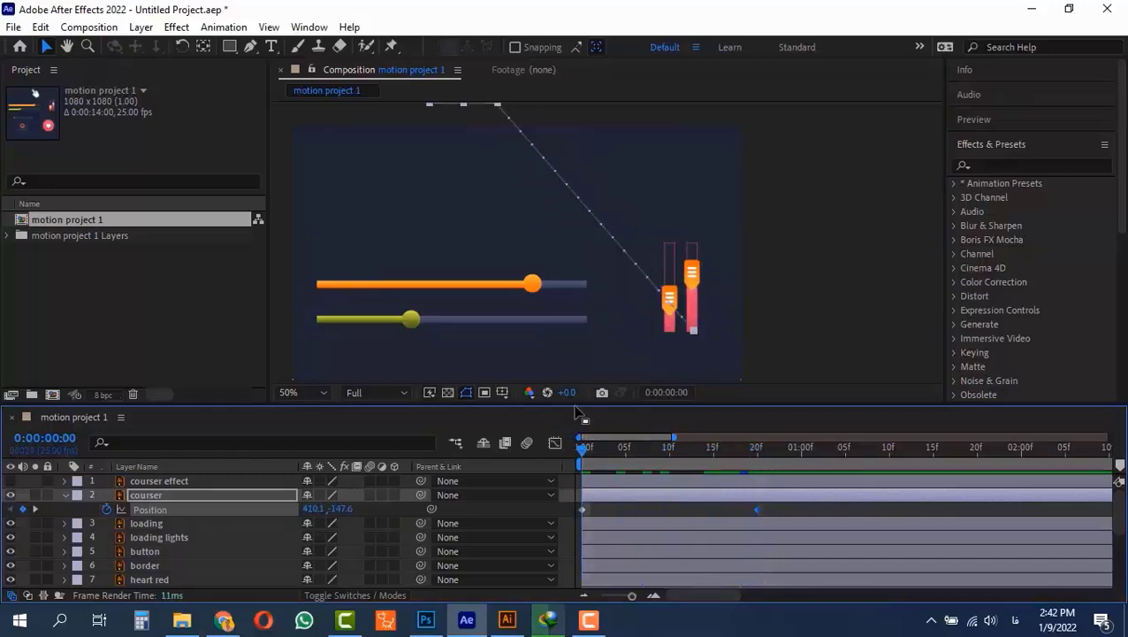
Preview the hand's entrance onto the first vertical slider from the start of the composition
key("space")
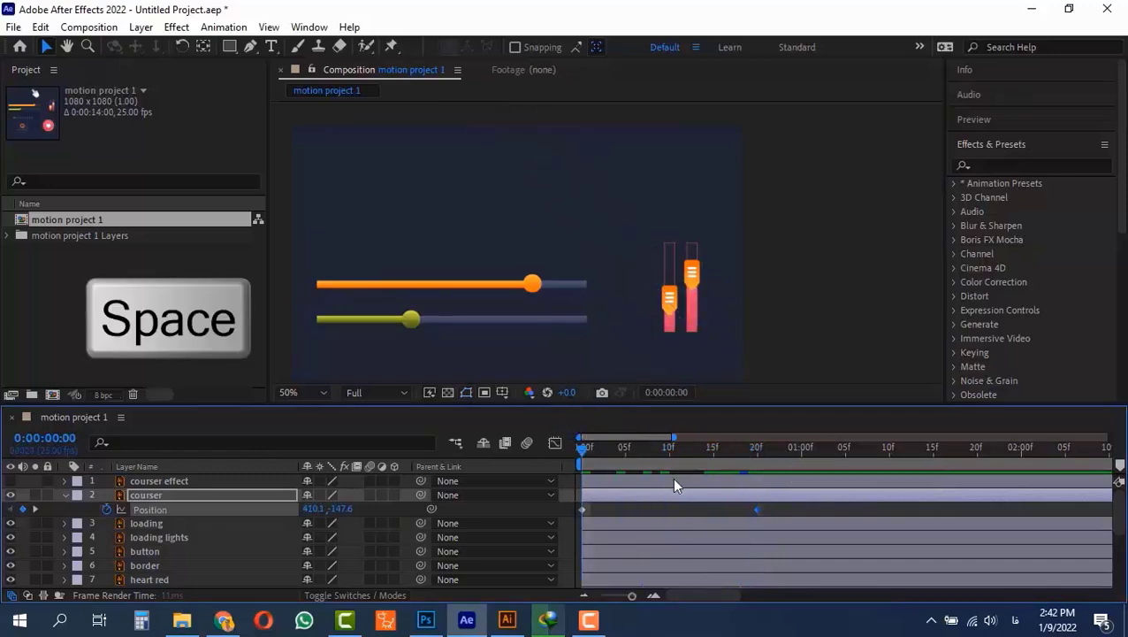
left_click_drag(759, 450, 542, 444)
key("space")
key("space")
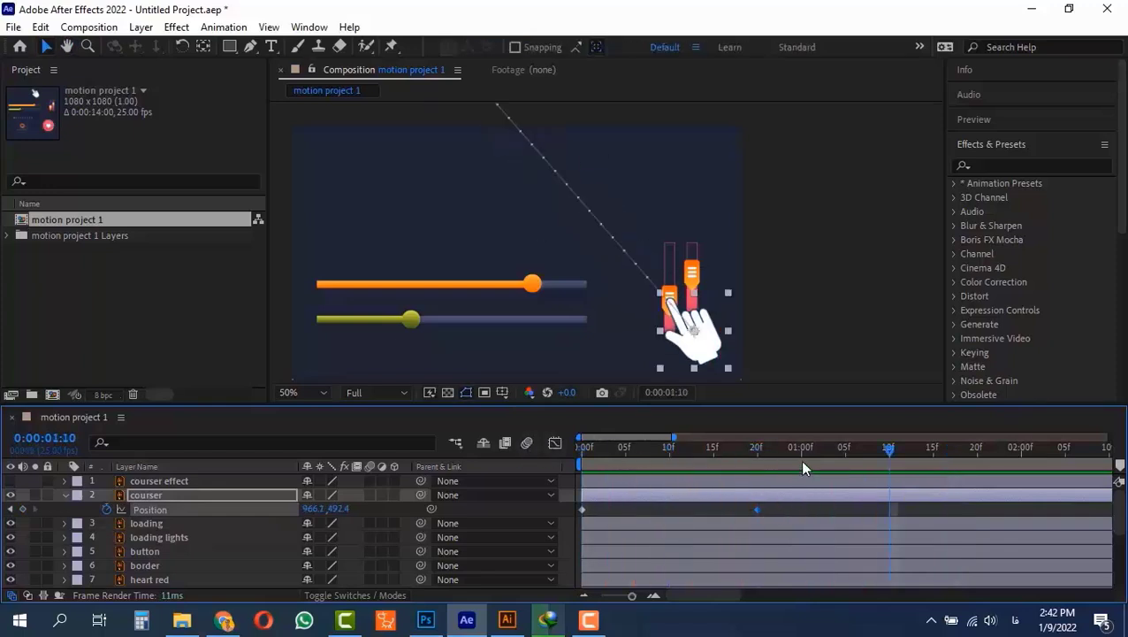
Keyframe the courser layer's scale at 100% at 0:00:01:10 and 80% at 0:00:01:14
left_click_drag(797, 453, 893, 485)
scroll(699, 371, "up", 2)
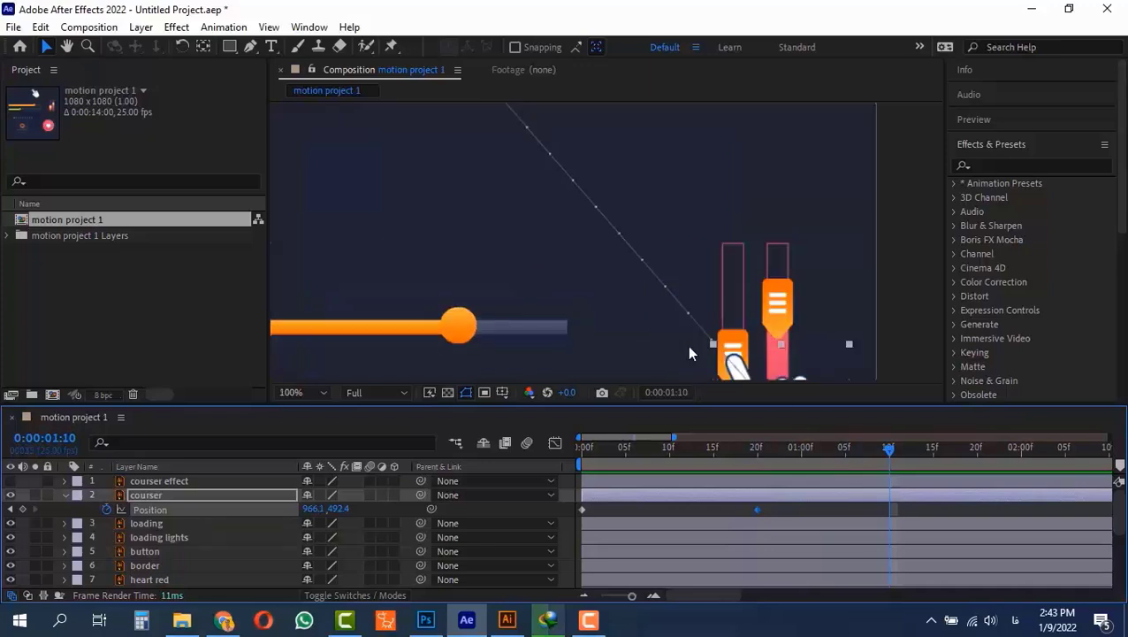
left_click_drag(707, 351, 526, 132)
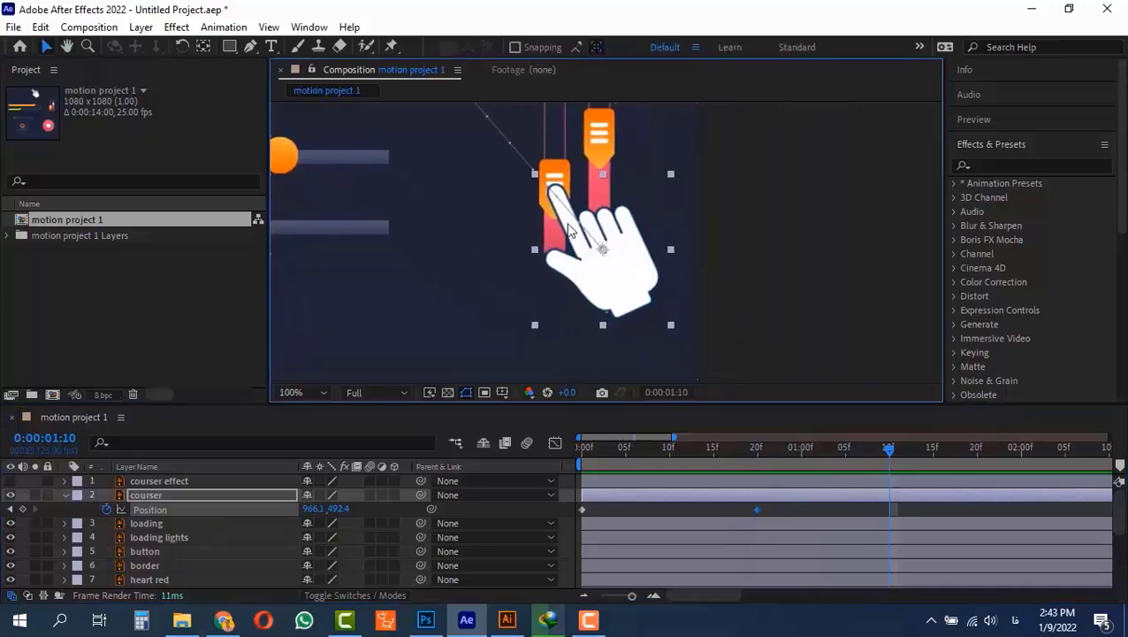
key("alt+shift+s")
left_click(888, 451)
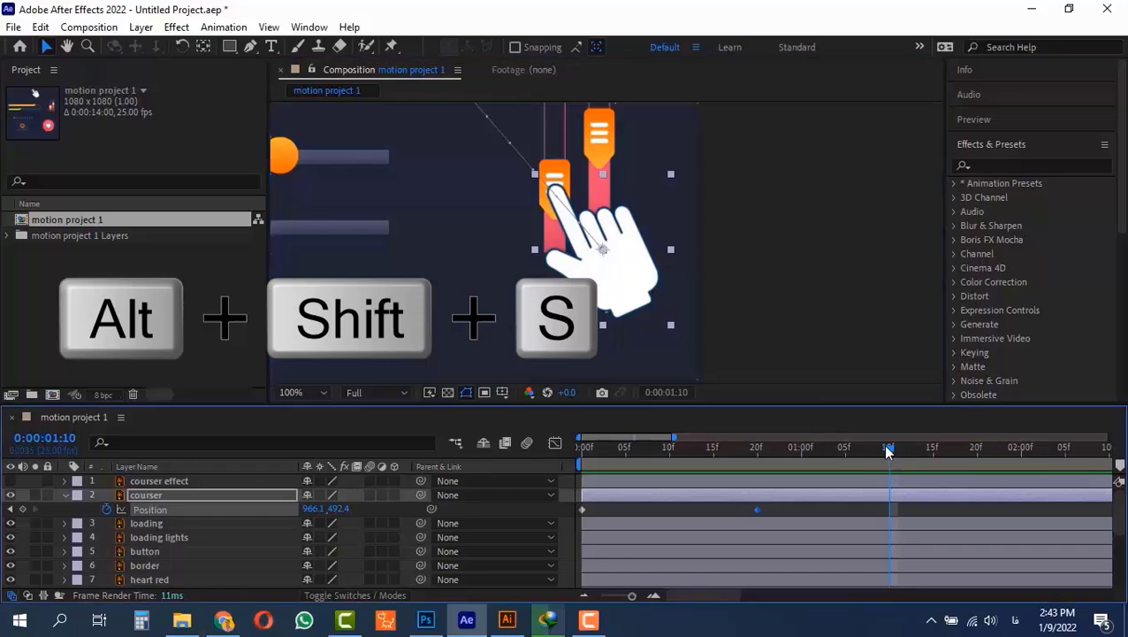
key("alt+shift+s")
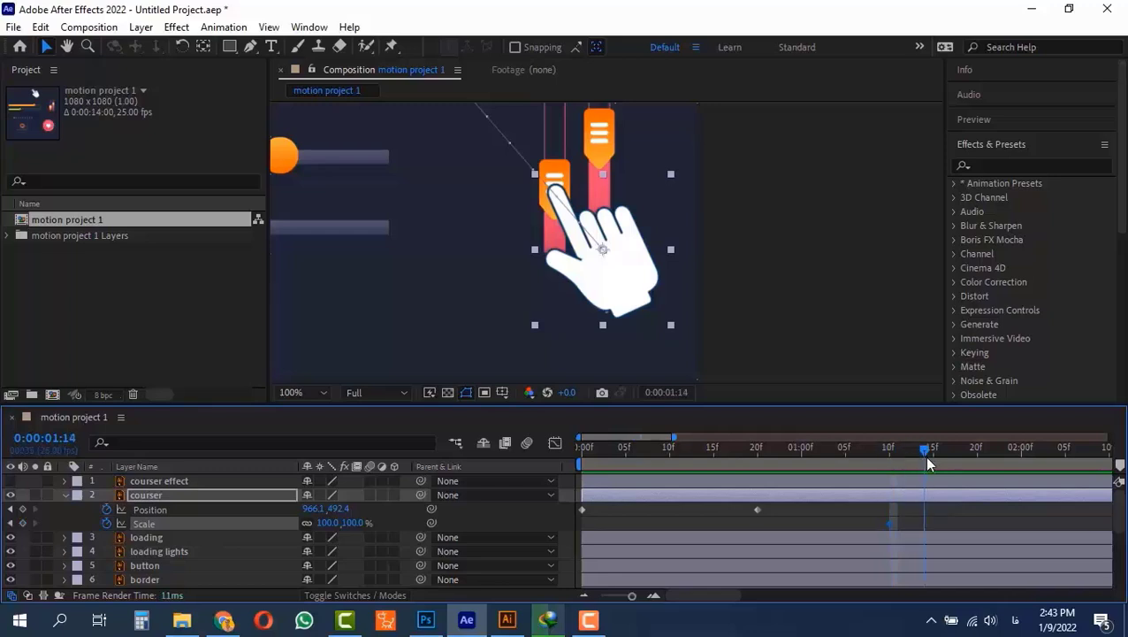
left_click(322, 522)
type("80")
key("Return")
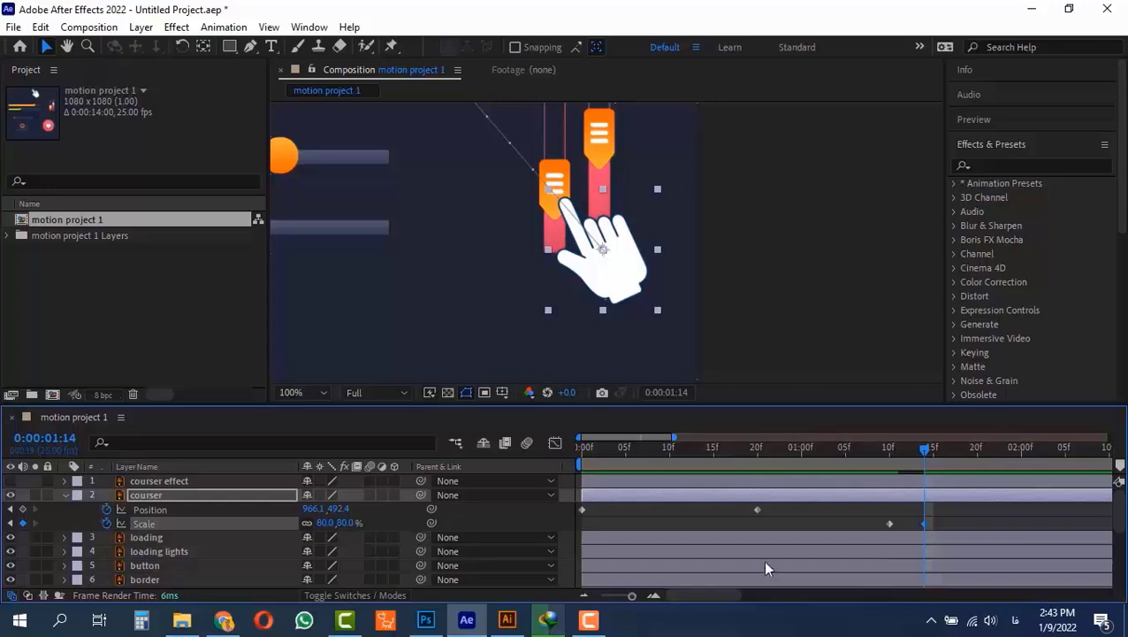
Keyframe the courser layer's scale at 120% at 0:00:01:16 and back to 100% at 0:00:01:18
left_click_drag(924, 448, 941, 451)
left_click(323, 522)
type("120")
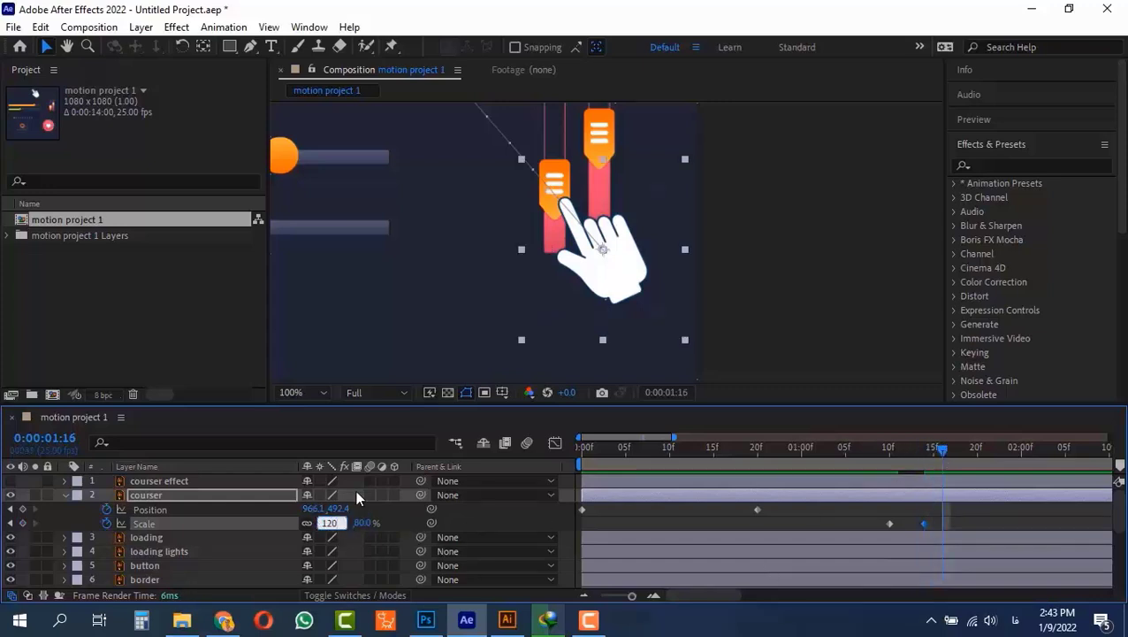
key("Return")
left_click(959, 446)
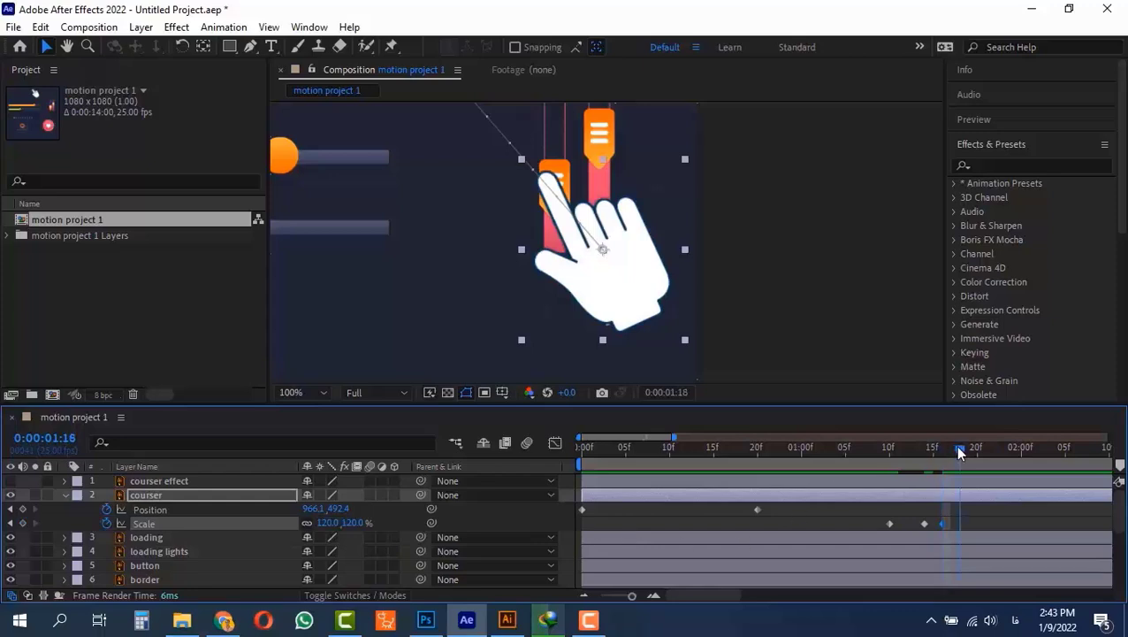
left_click(329, 523)
key("Return")
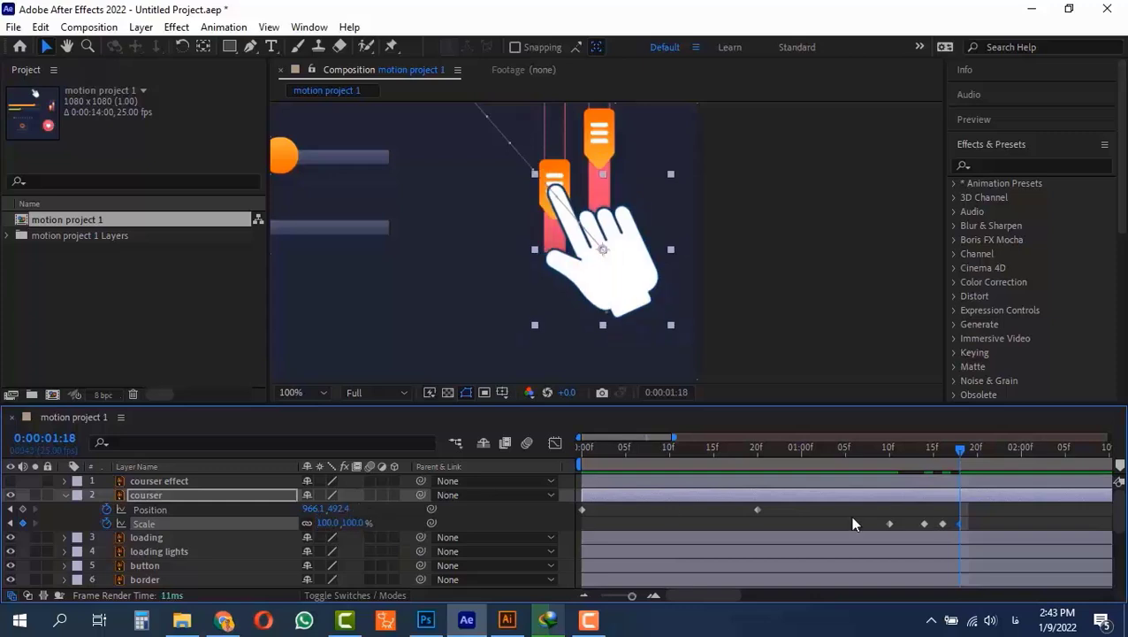
Compress the courser's four scale keyframes proportionally so the last one falls at 0:00:01:16, and preview the tap
left_click_drag(959, 449, 855, 457)
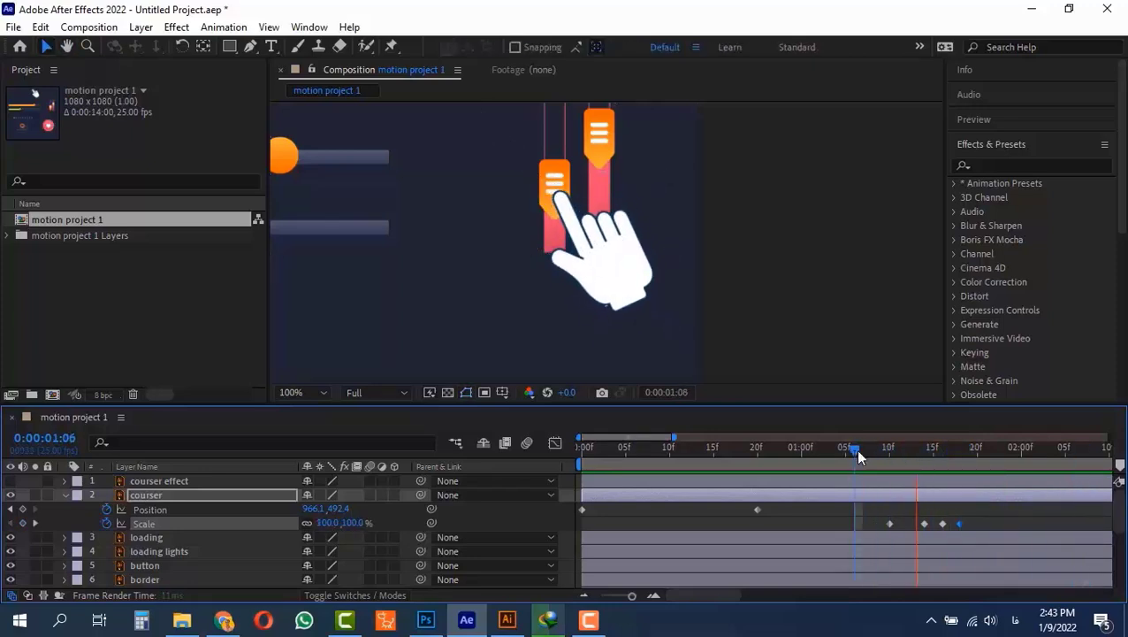
key("space")
left_click_drag(974, 519, 884, 530)
left_click_drag(962, 525, 937, 524)
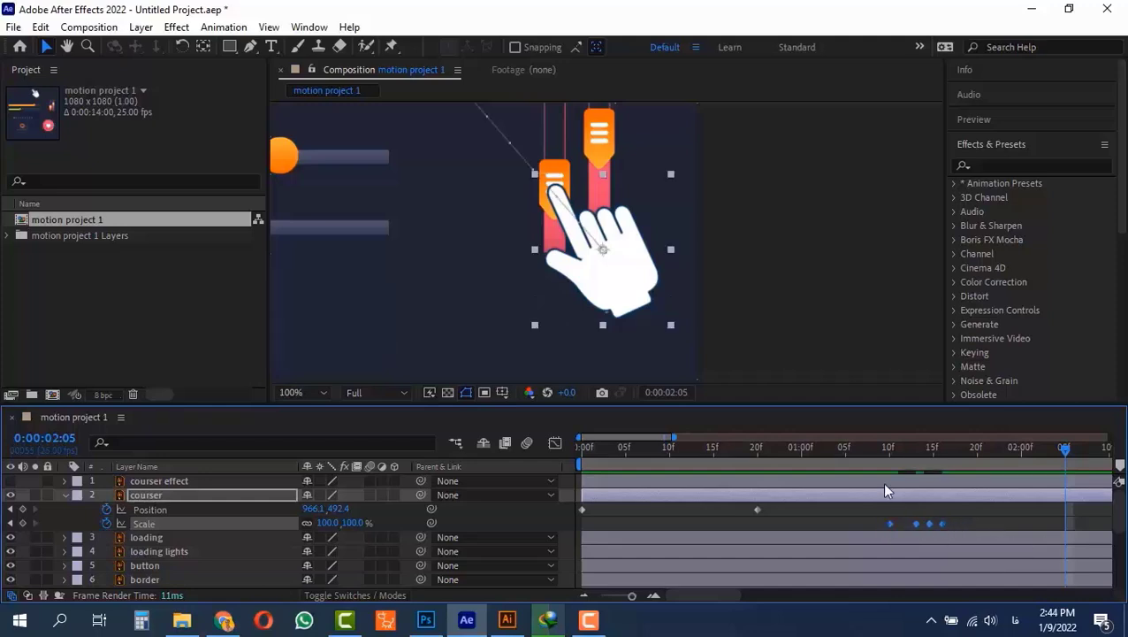
left_click(881, 448)
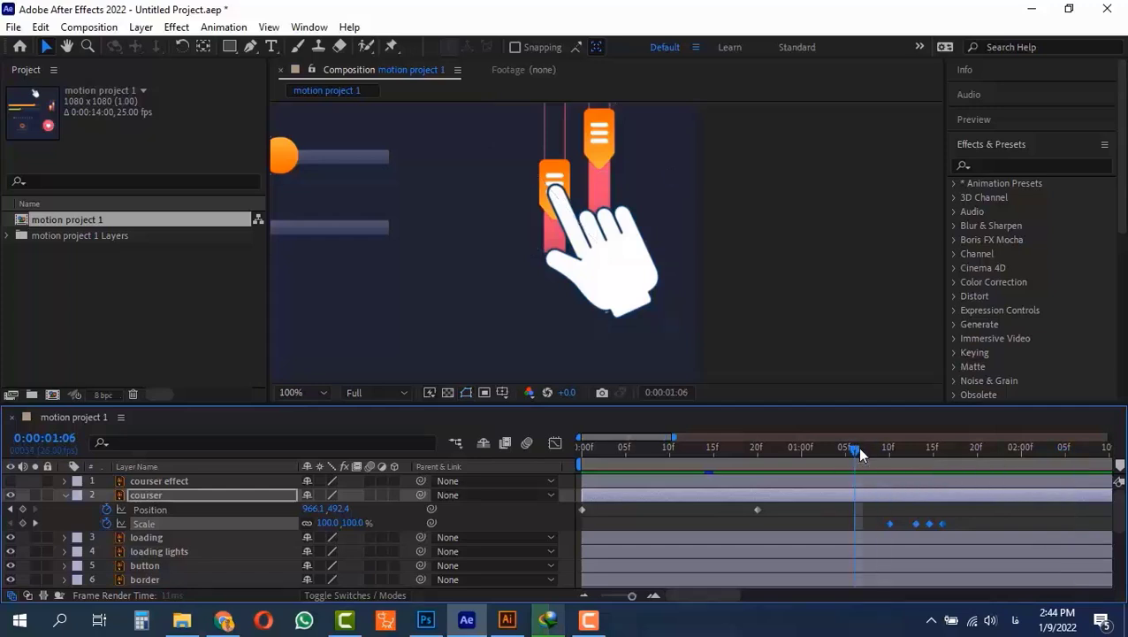
key("space")
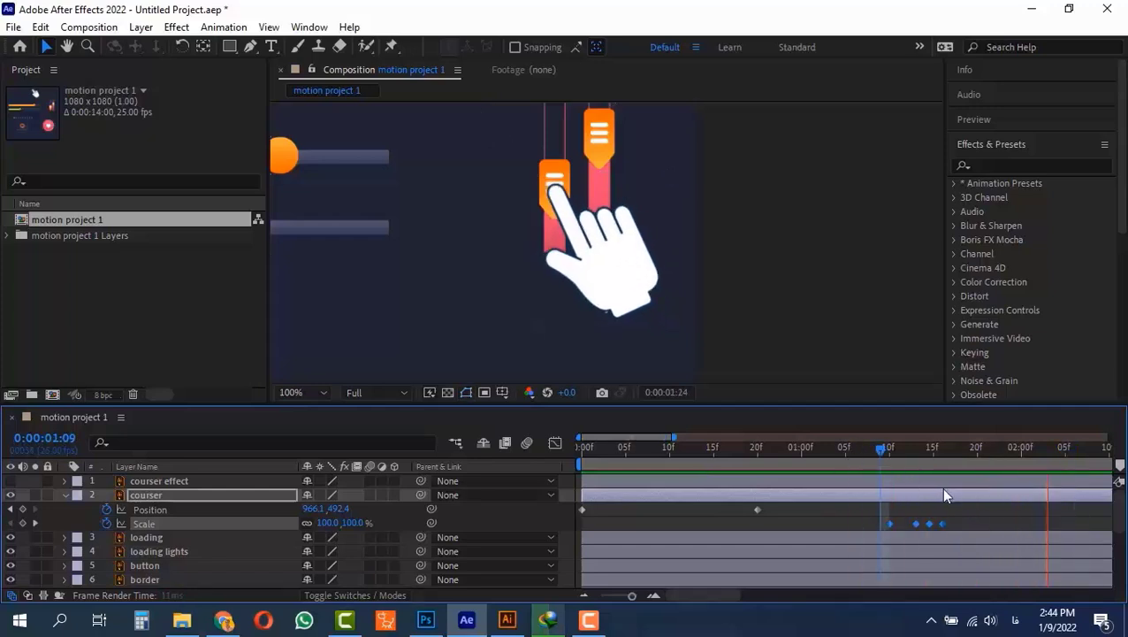
left_click(870, 448)
left_click(858, 449)
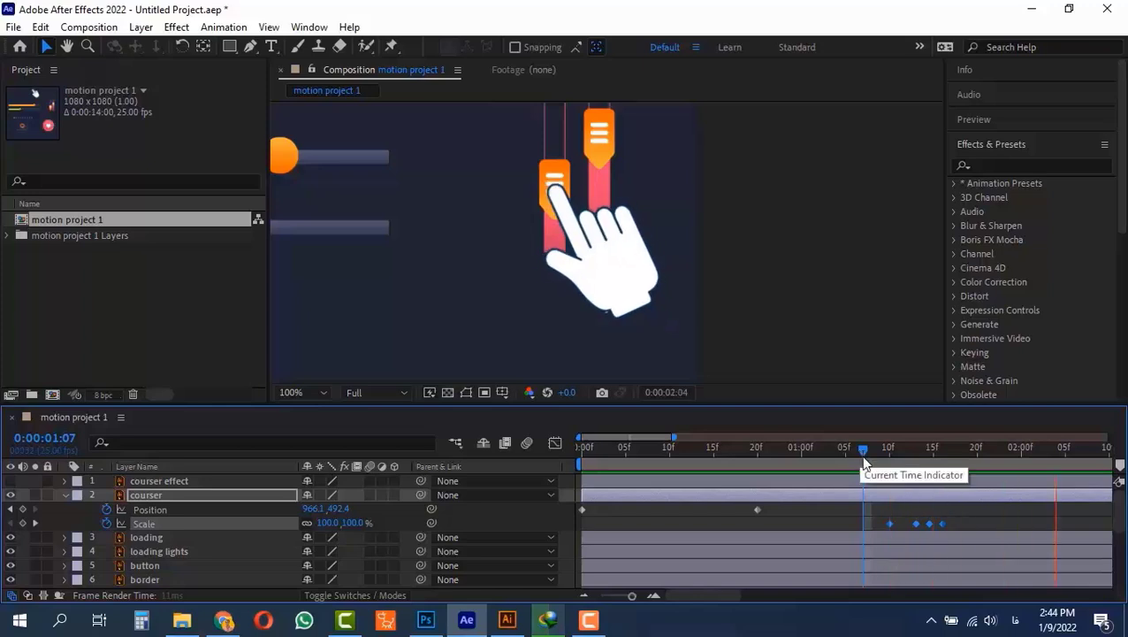
key("space")
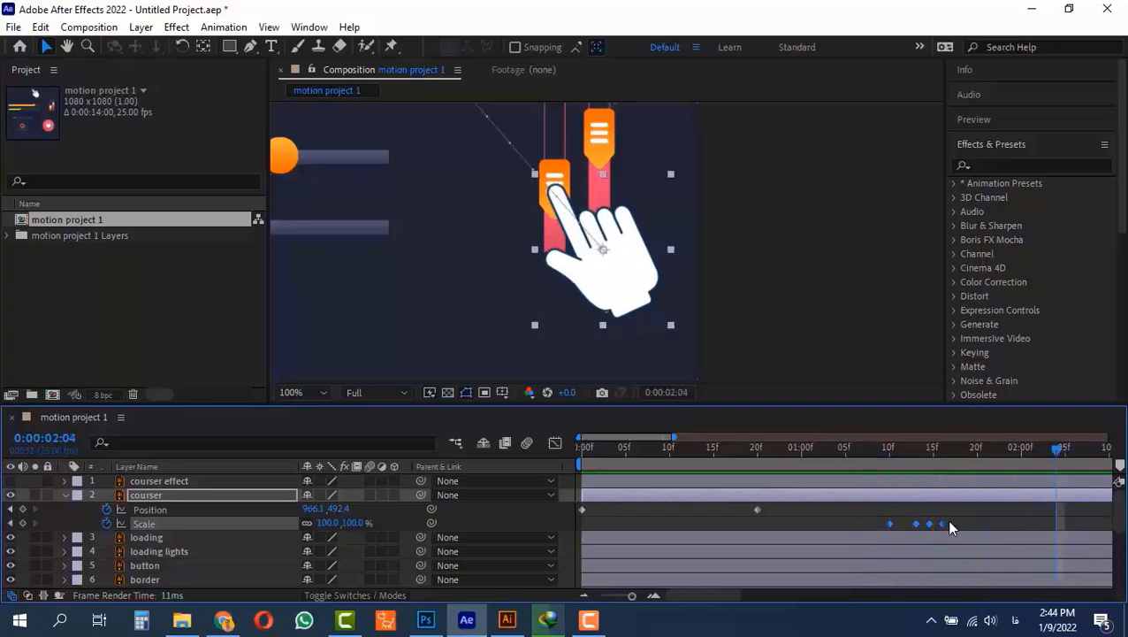
Try a slightly wider spacing of the courser's scale keyframes, preview the tap, and undo the change
left_click_drag(941, 521, 948, 521)
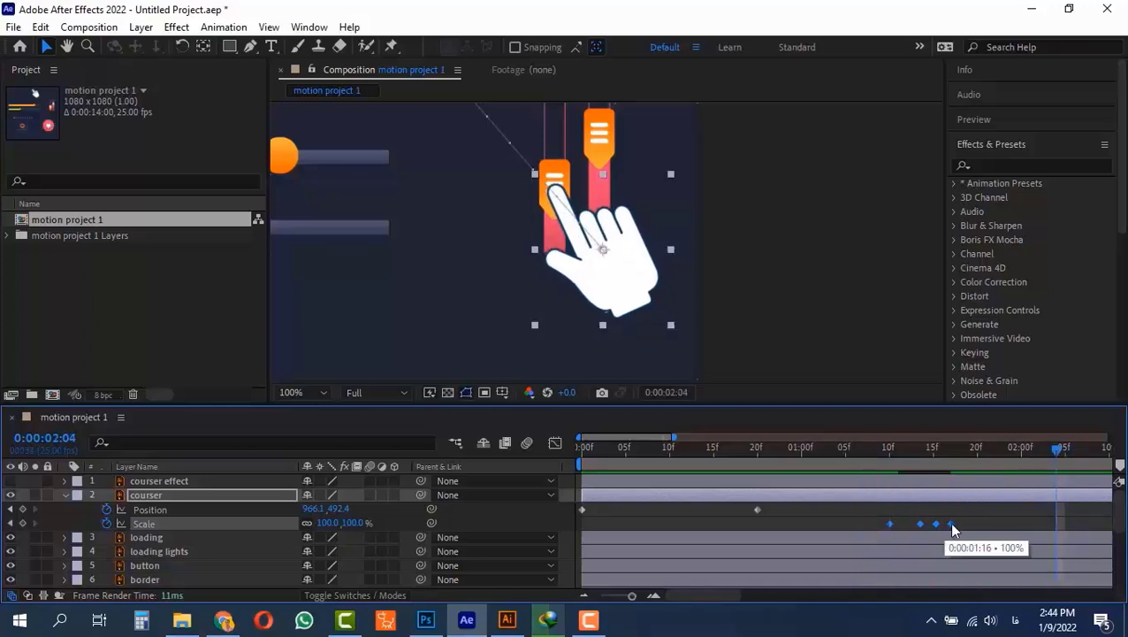
left_click(875, 452)
mouse_move(875, 454)
left_mouse_down()
mouse_move(927, 463)
mouse_move(877, 463)
left_mouse_up()
key("space")
key("space")
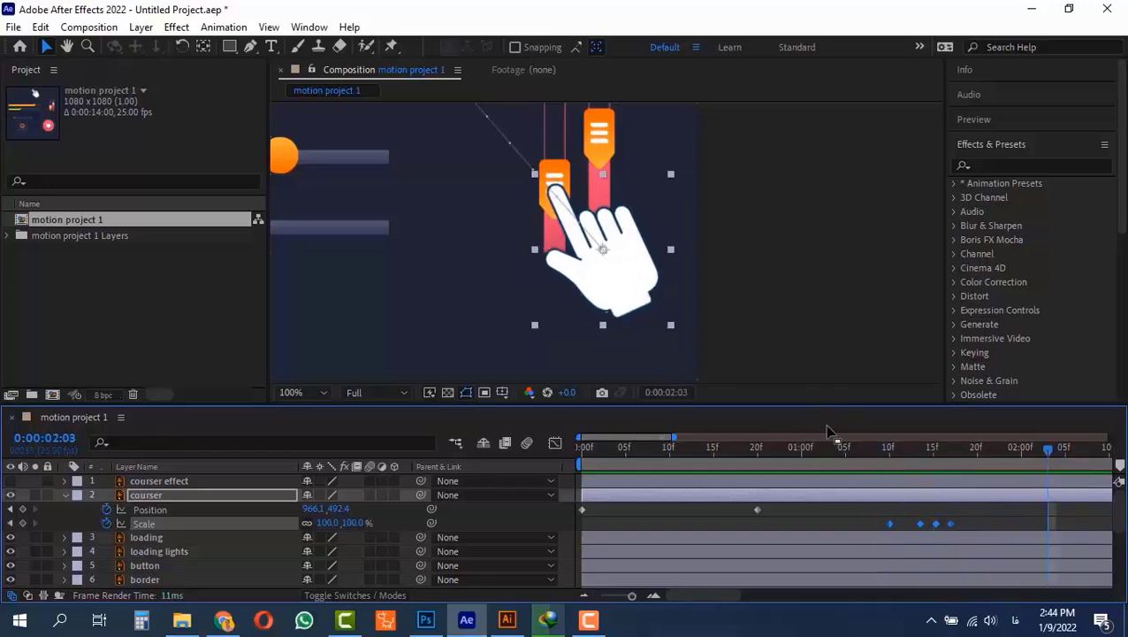
left_click(863, 448)
left_click(883, 449)
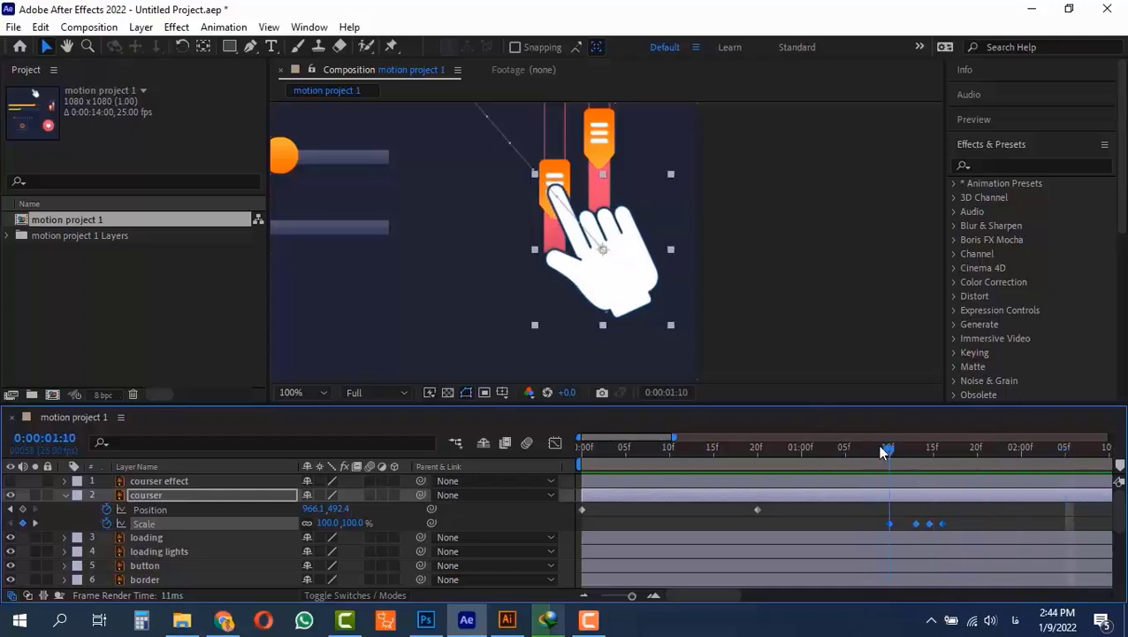
key("space")
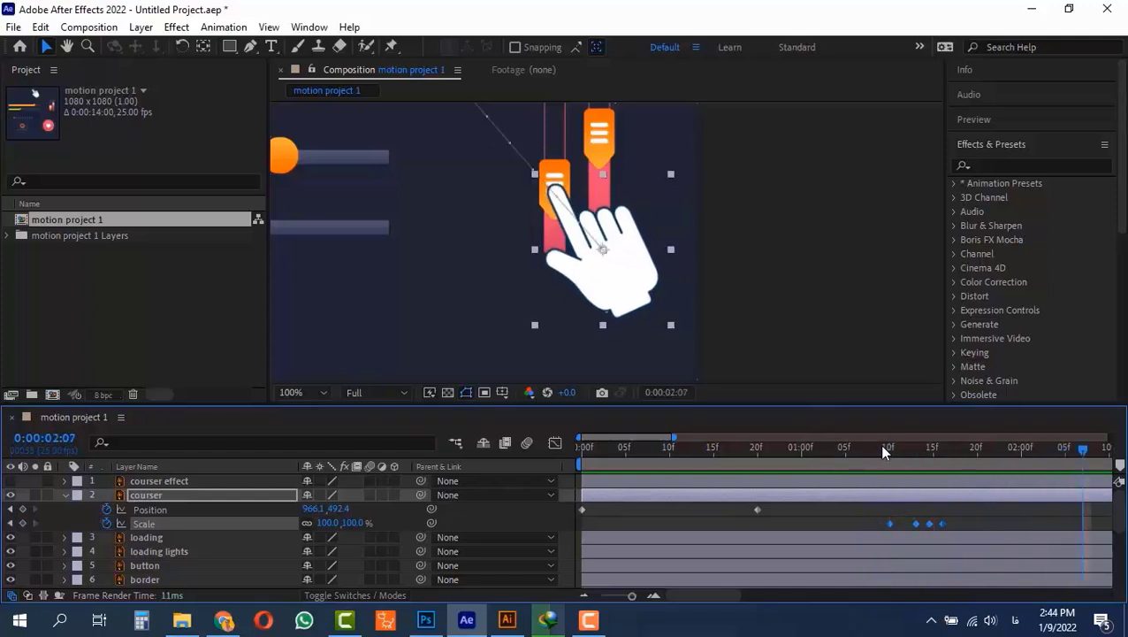
left_click(869, 450)
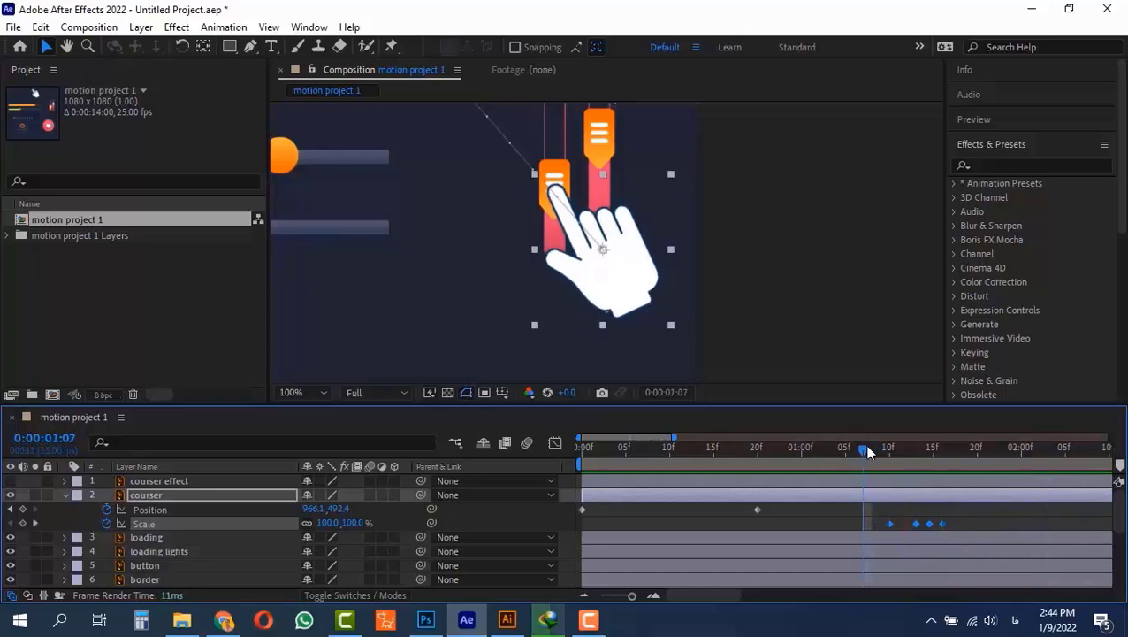
Show the courser effect layer and shift it in time to start at 0:00:01:14
left_click_drag(869, 451, 926, 470)
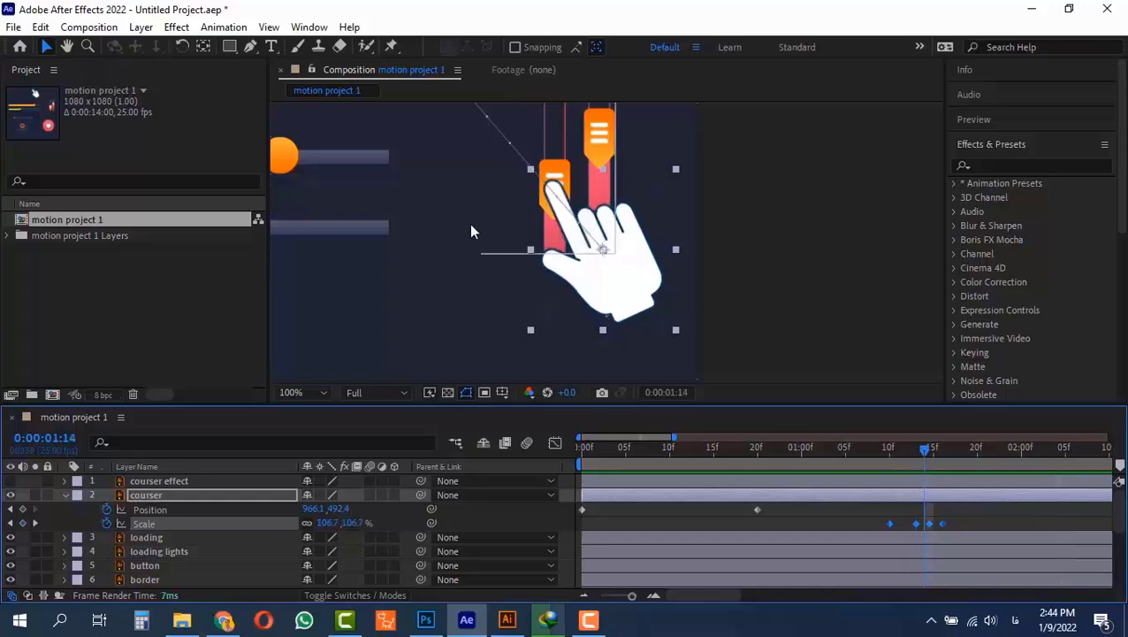
key("comma")
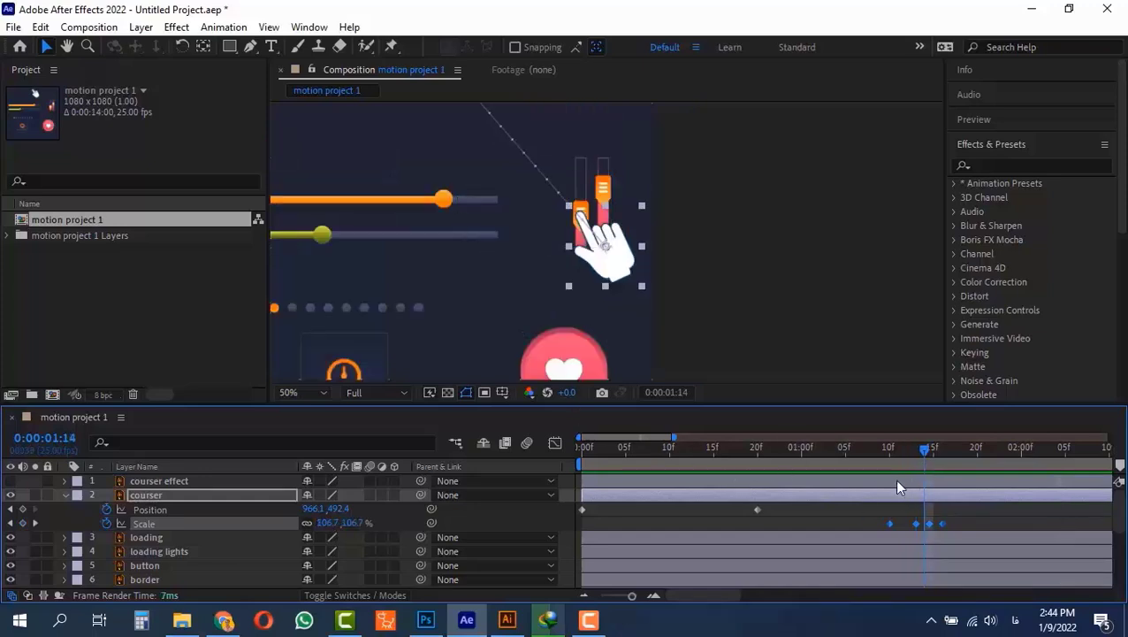
key("comma")
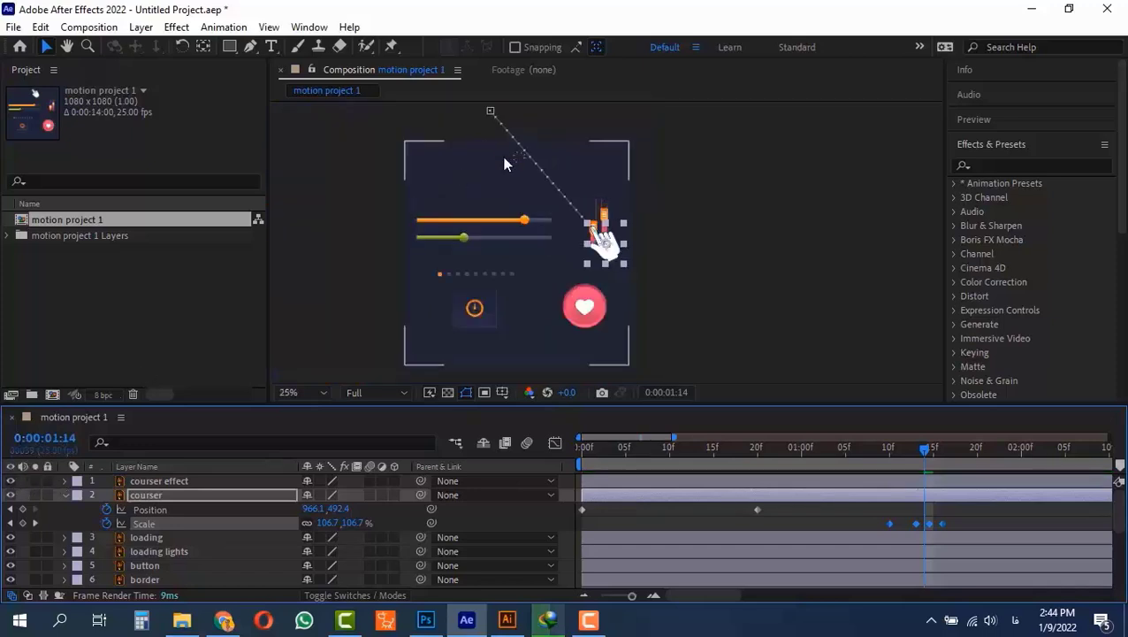
key("1")
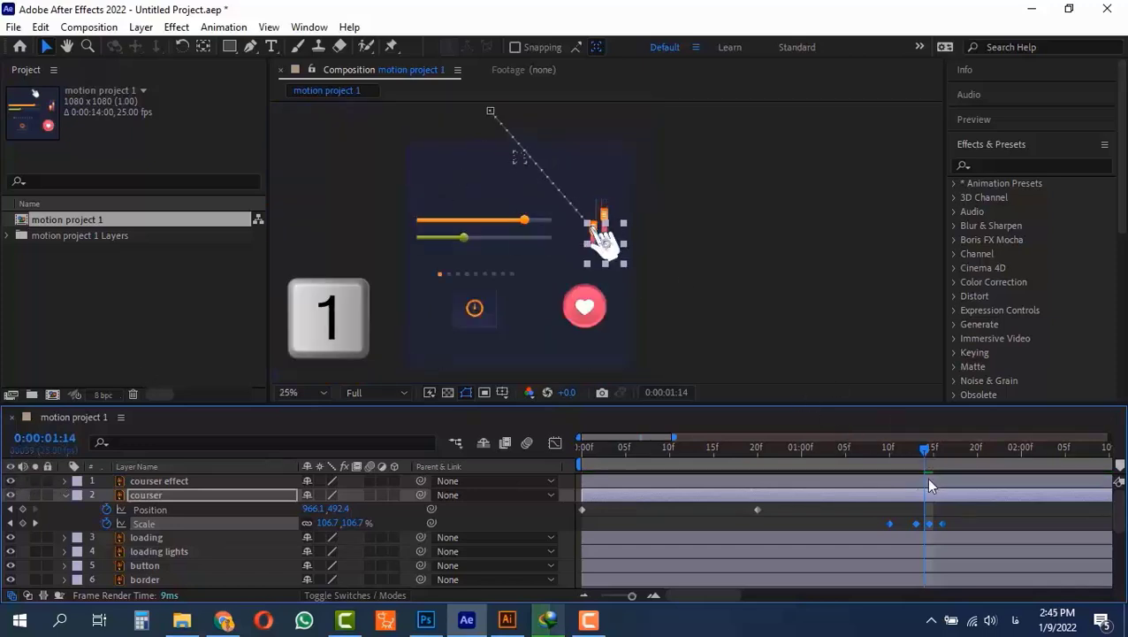
left_click(929, 481)
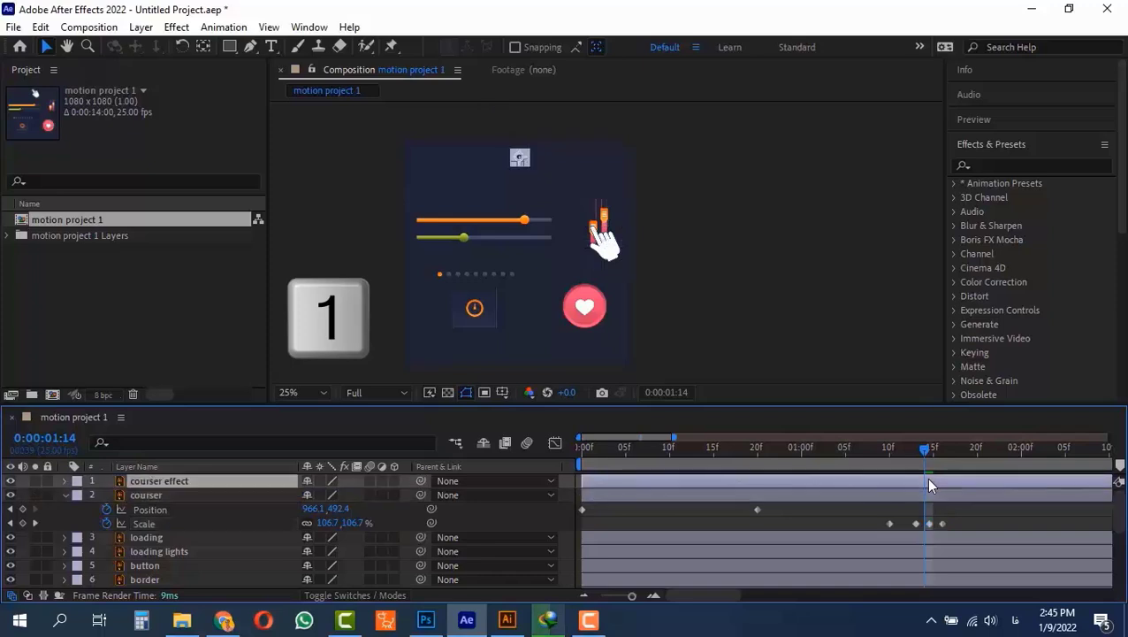
key("bracketleft")
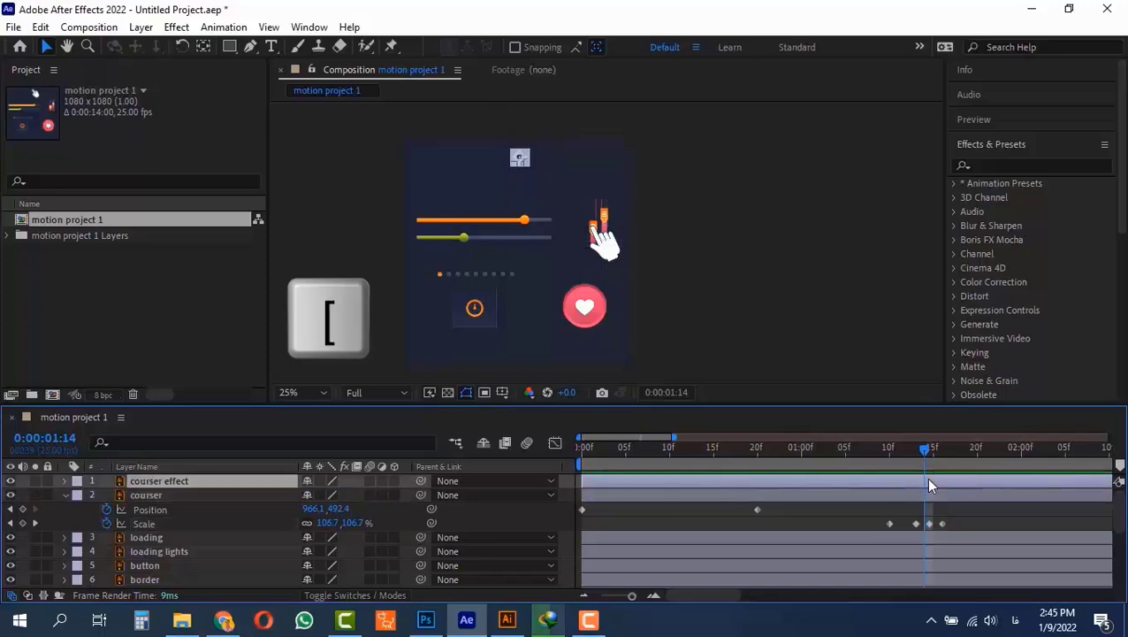
Position the courser effect layer around the hand's fingertip on the first vertical slider's handle, at about 907, 418
key("p")
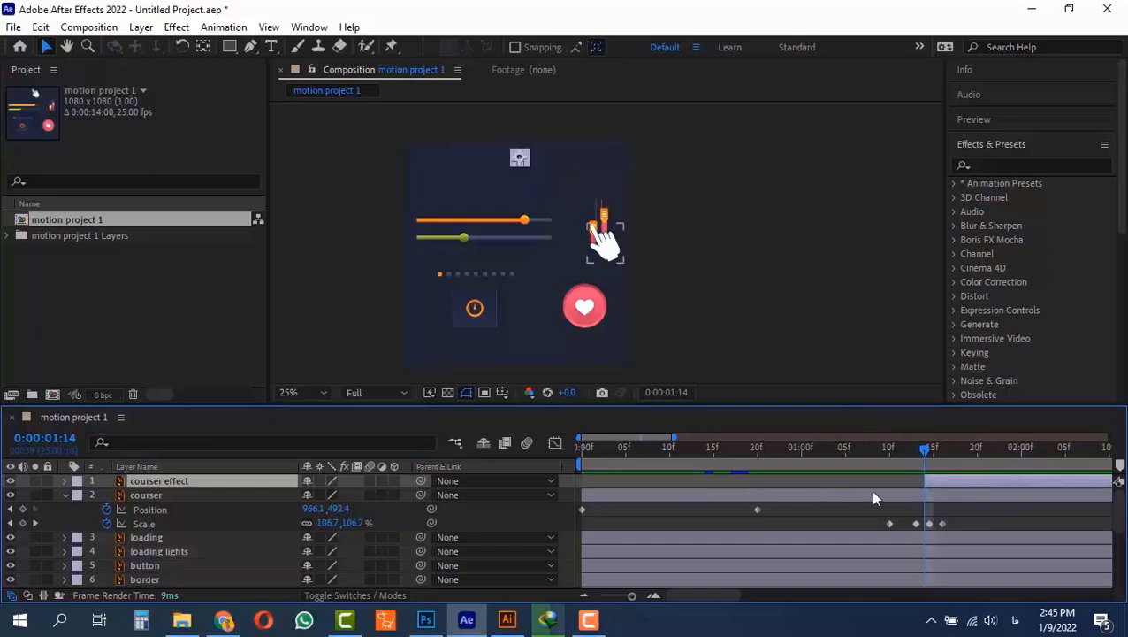
left_click_drag(307, 500, 406, 490)
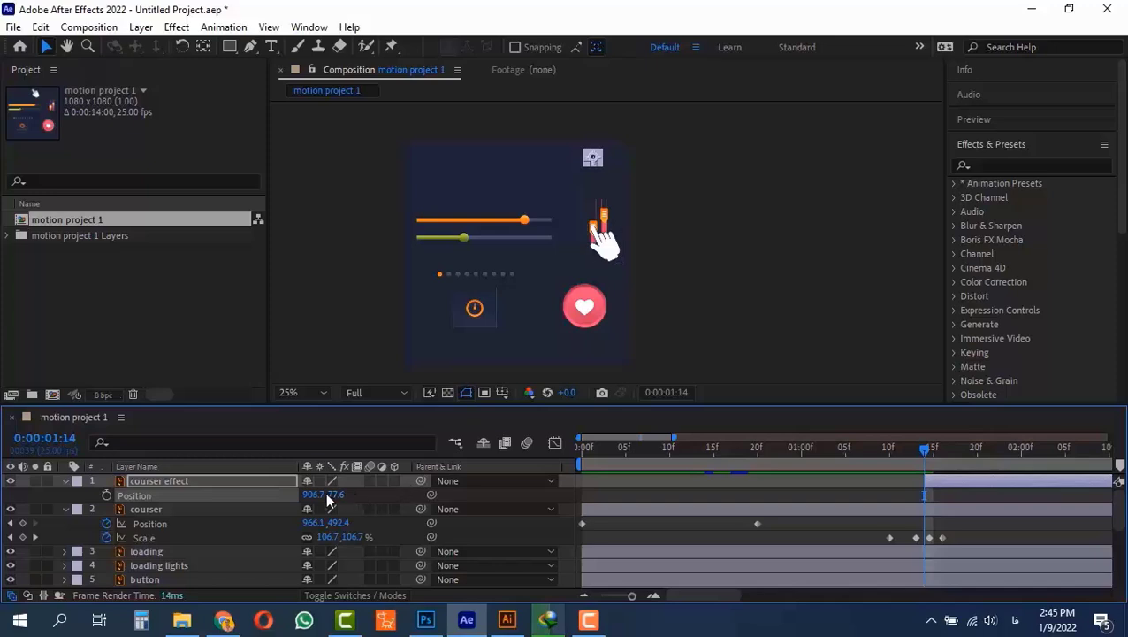
left_click_drag(332, 496, 626, 507)
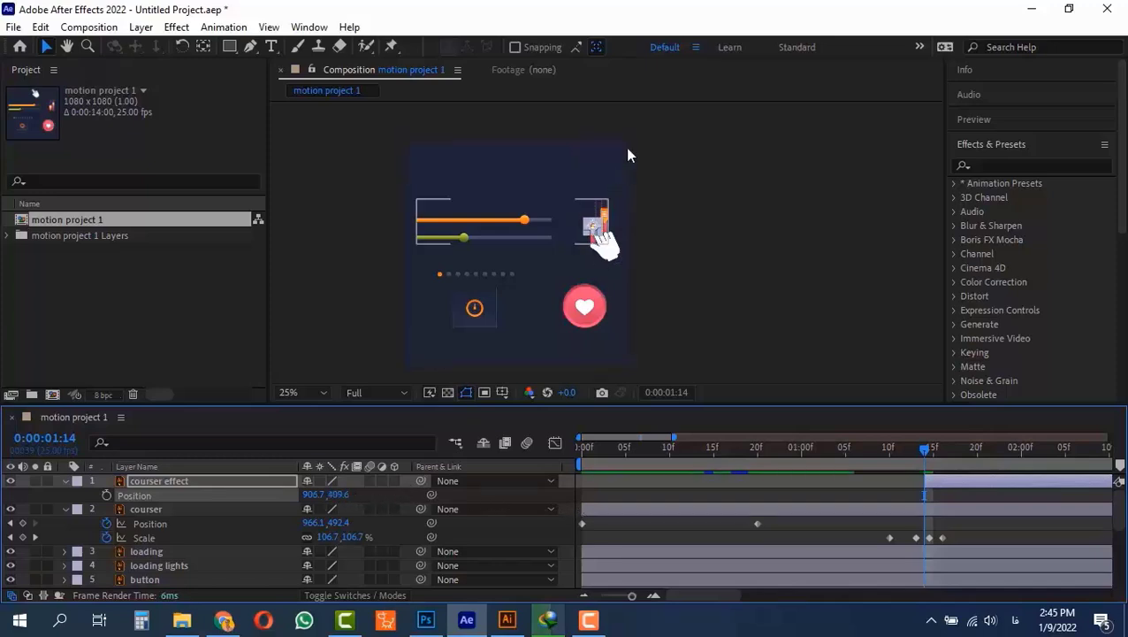
scroll(626, 146, "up", 6)
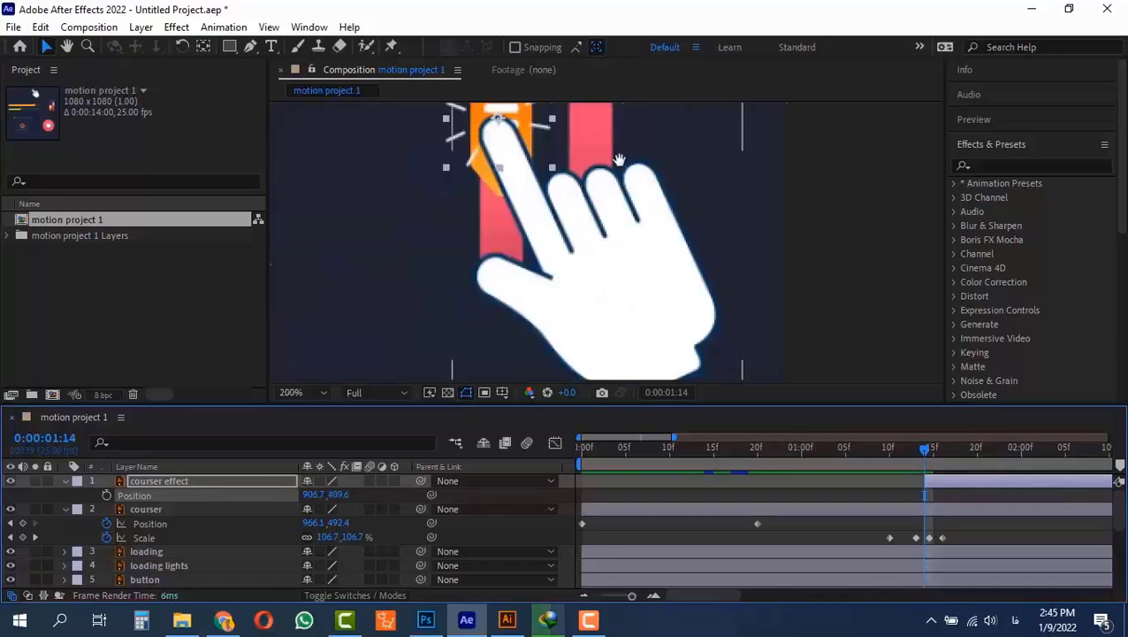
left_click_drag(619, 160, 663, 277)
left_click_drag(335, 496, 350, 495)
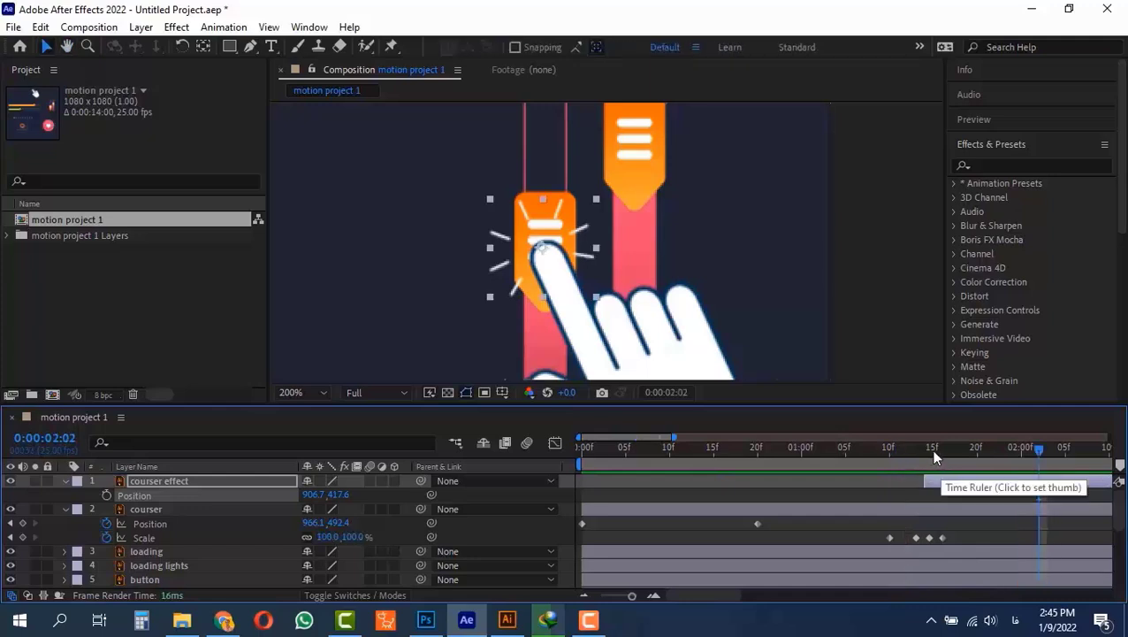
Trim the end of the courser effect layer at 0:00:01:16 and replay the tap from 0:00:01:12
mouse_move(934, 455)
left_mouse_down()
mouse_move(958, 451)
mouse_move(933, 451)
mouse_move(941, 455)
left_mouse_up()
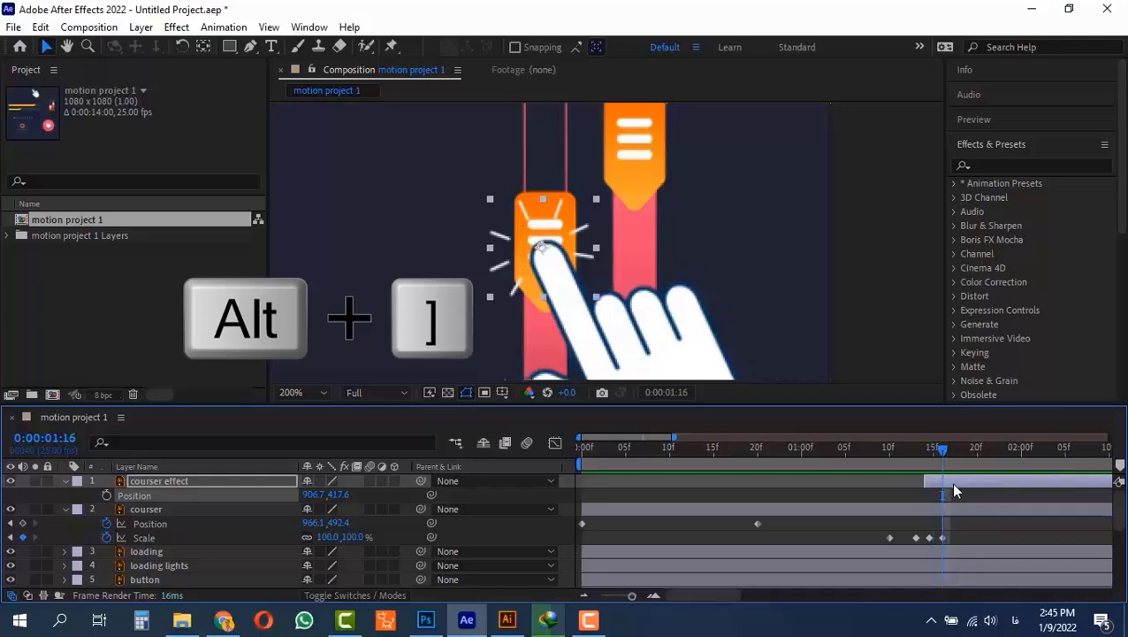
key("alt+bracketright")
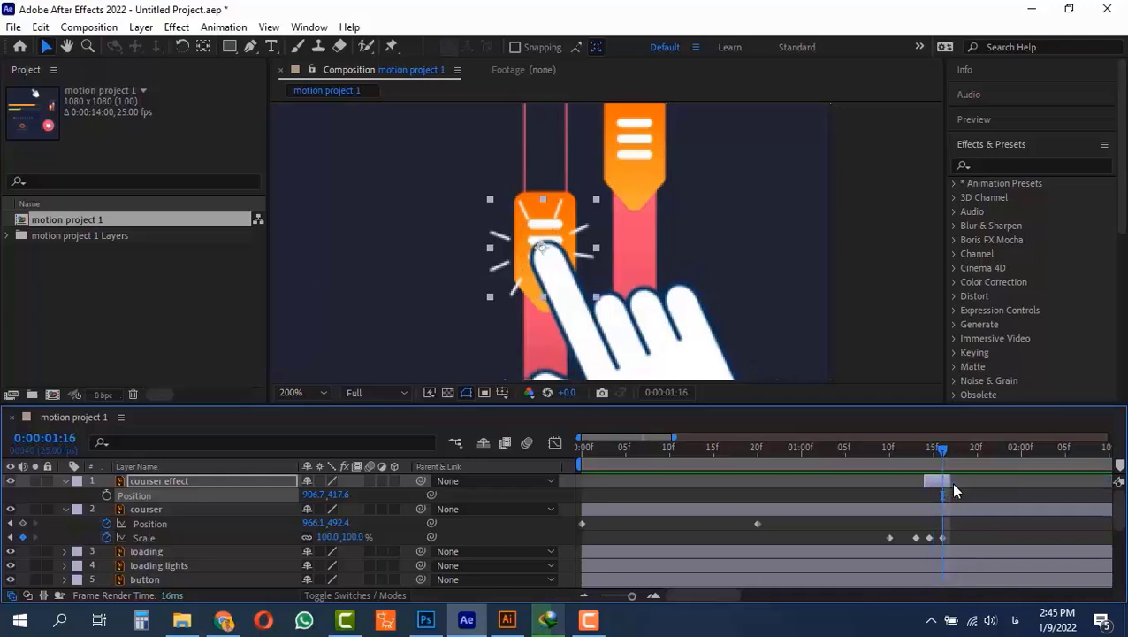
left_click(906, 447)
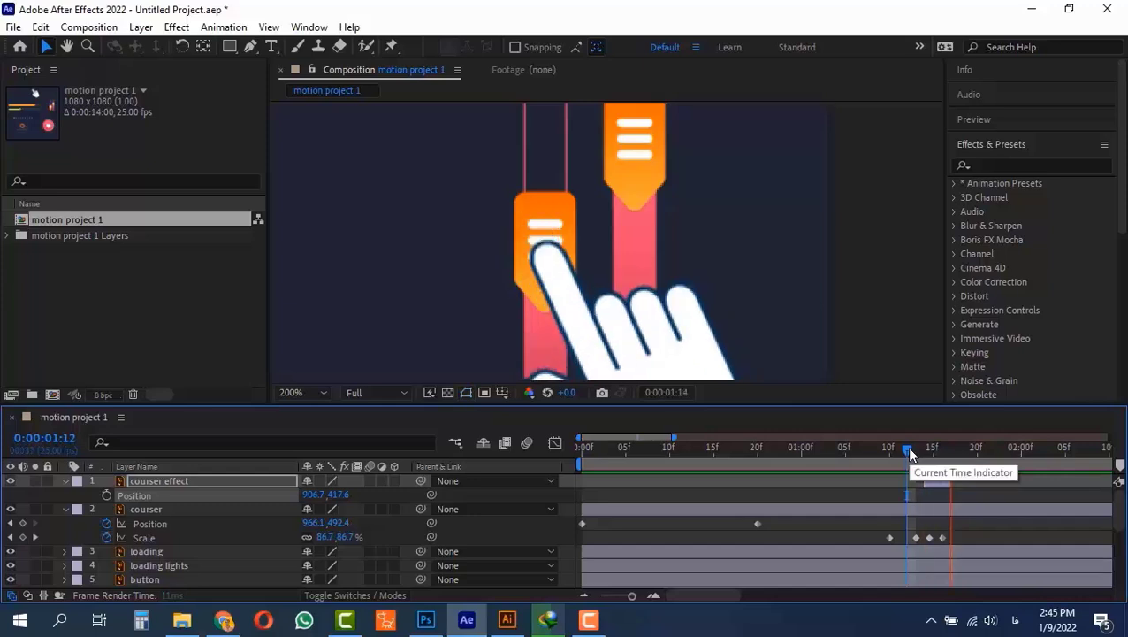
Set the work area to run from 0:00:01:09 to 0:00:01:21 and preview the hand's tap
left_click(891, 451)
left_click_drag(888, 450, 878, 449)
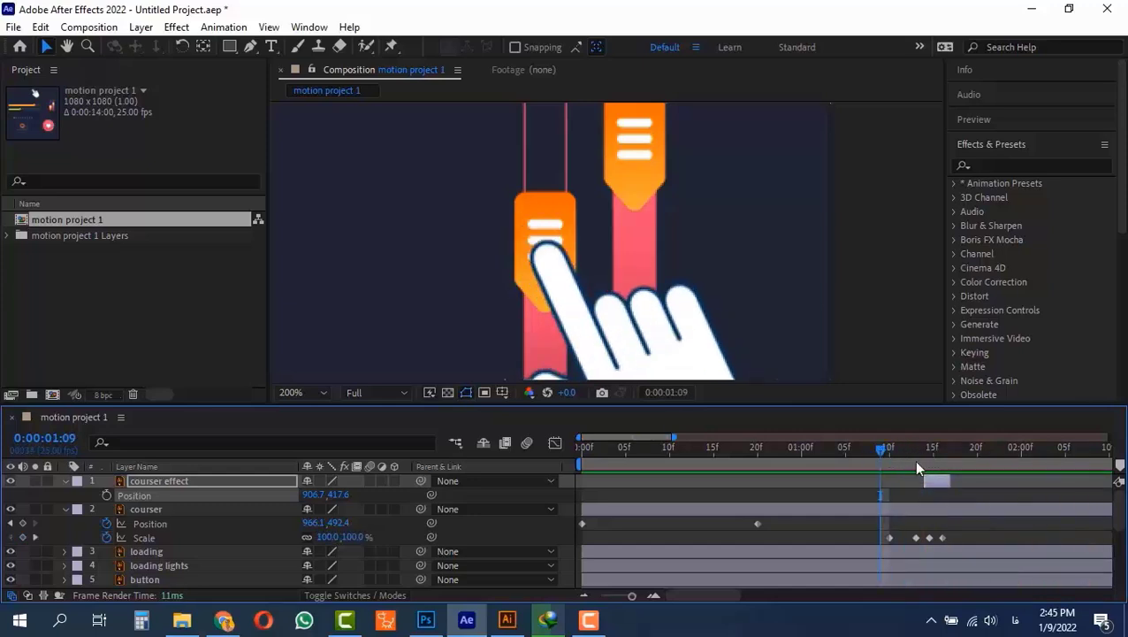
key("b")
left_click(980, 445)
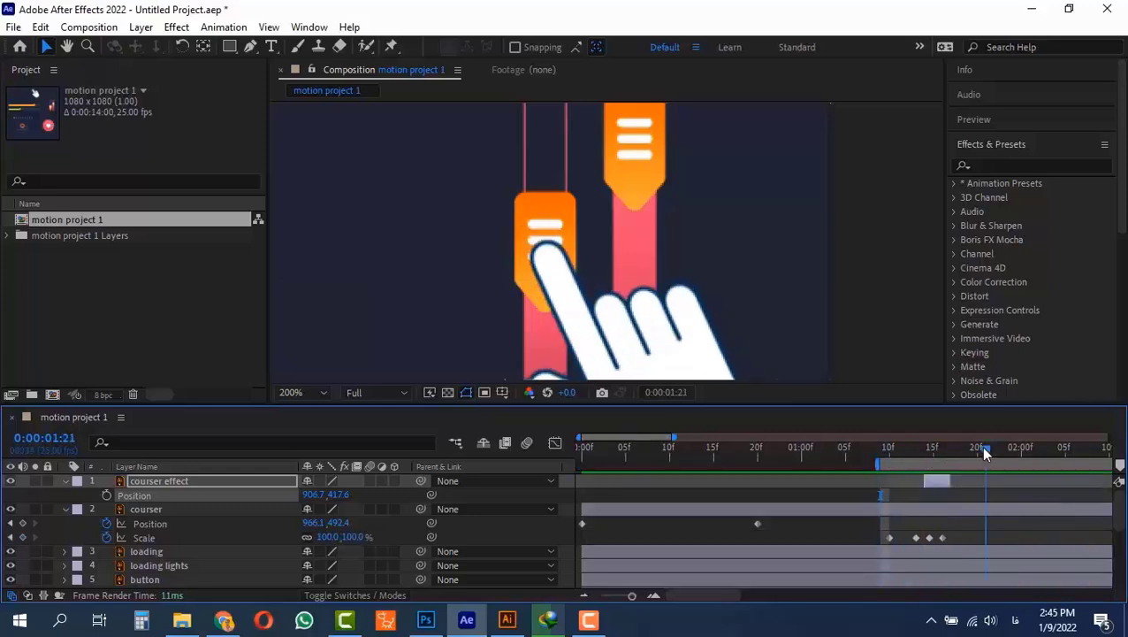
key("n")
left_click(867, 448)
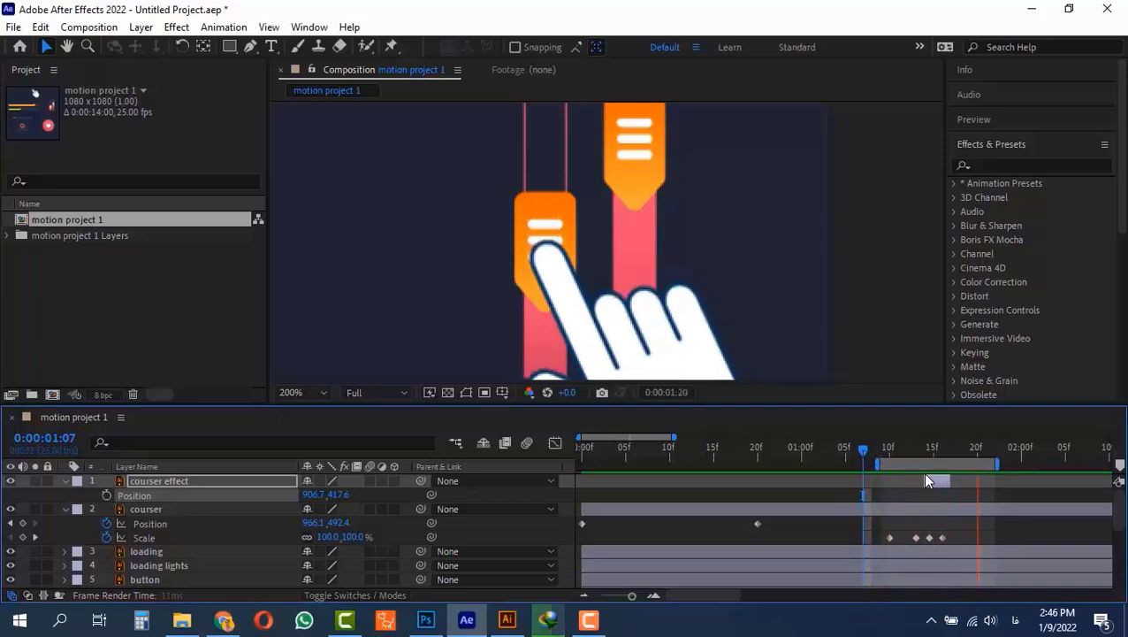
key("space")
Extend the work area's end to about 0:00:02:15 and add a position keyframe to the courser layer at 0:00:02:01
left_click_drag(877, 449, 1004, 487)
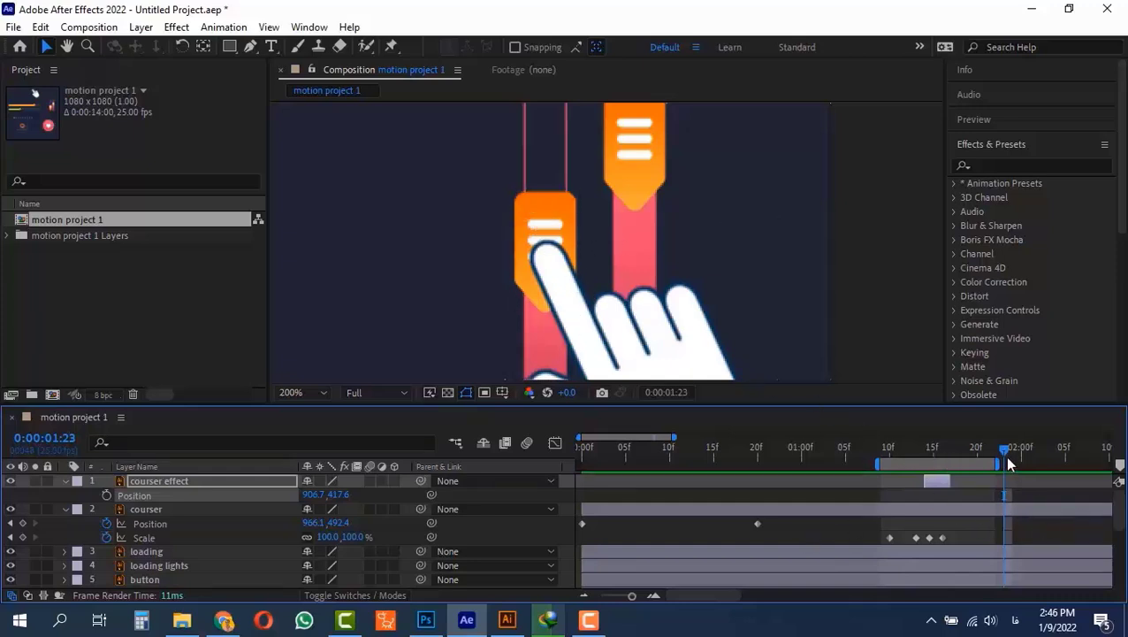
left_click_drag(1010, 464, 1030, 452)
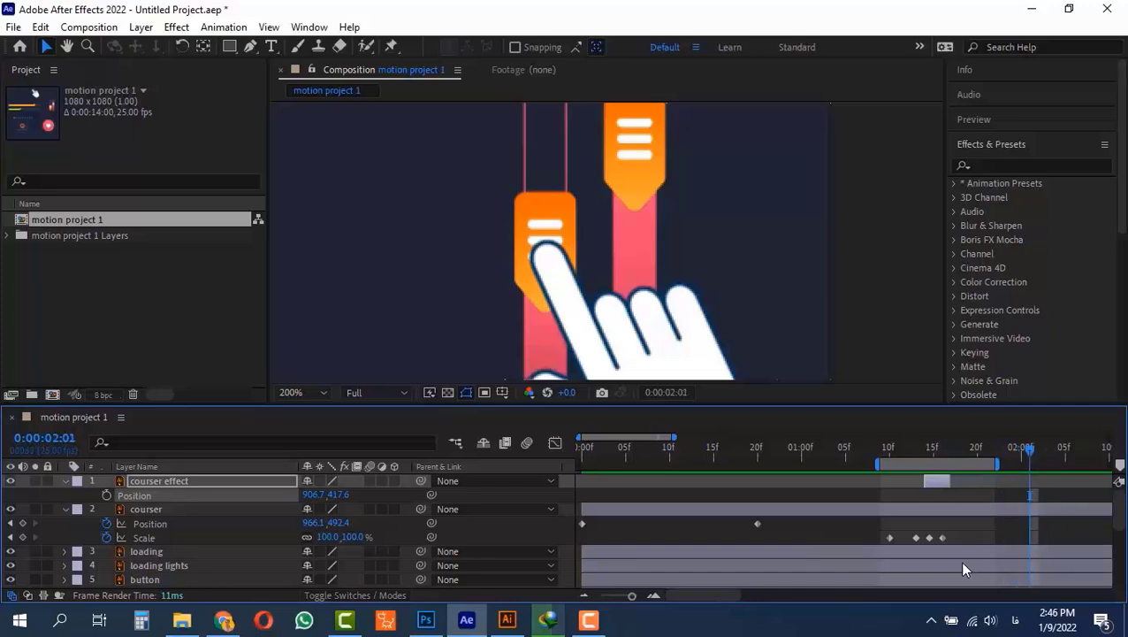
key("space")
left_click_drag(964, 568, 823, 536)
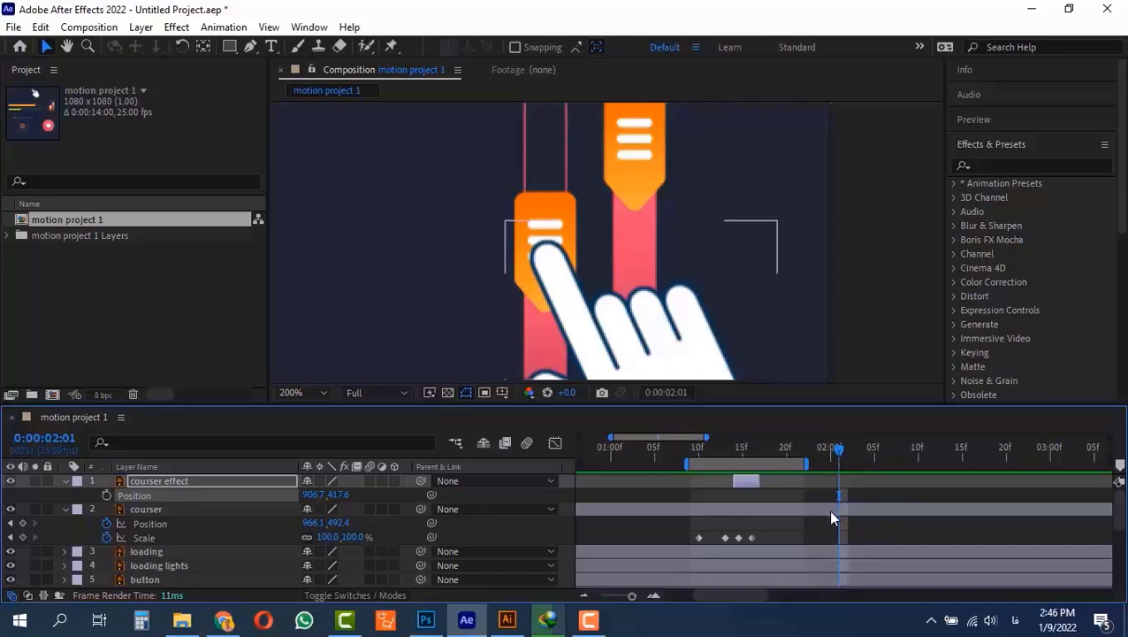
left_click_drag(803, 463, 963, 464)
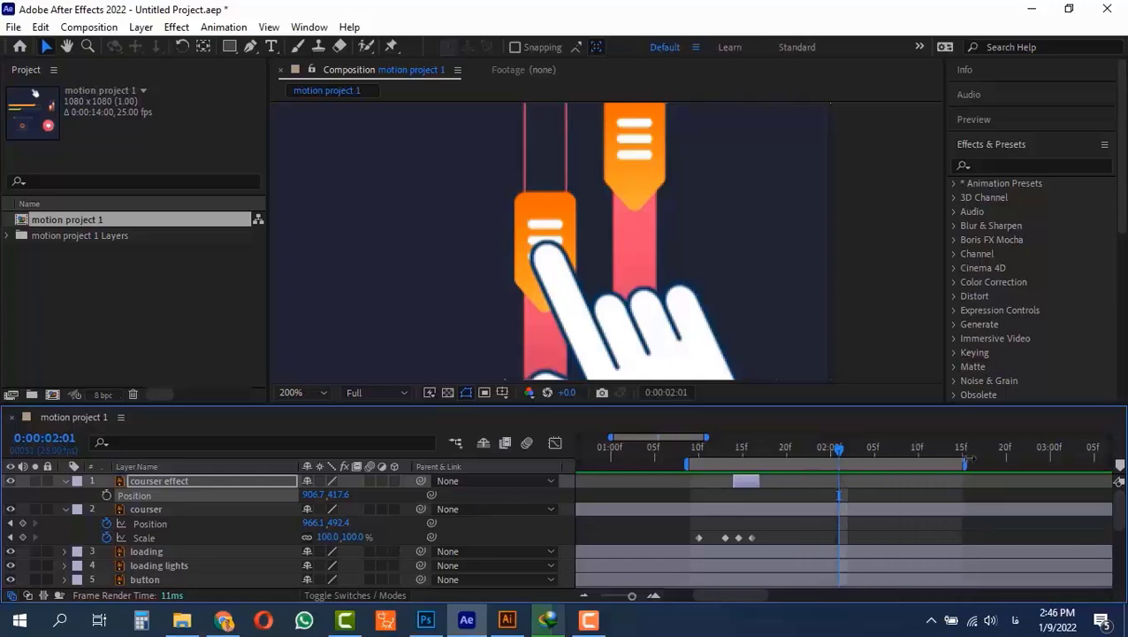
left_click(23, 524)
Add a position keyframe at 0:00:02:01 to the slider button layer under the hand's fingertip
mouse_move(916, 456)
left_mouse_down()
mouse_move(875, 451)
mouse_move(917, 457)
left_mouse_up()
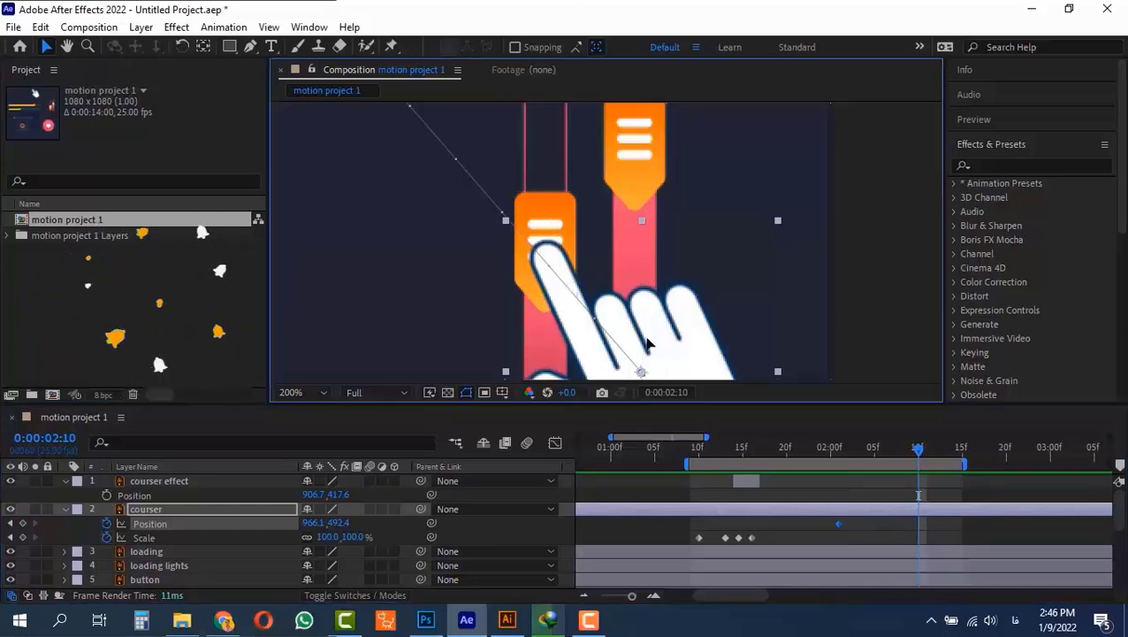
left_click(831, 448, "shift")
mouse_move(831, 448)
left_mouse_down()
mouse_move(820, 453)
mouse_move(833, 453)
left_mouse_up()
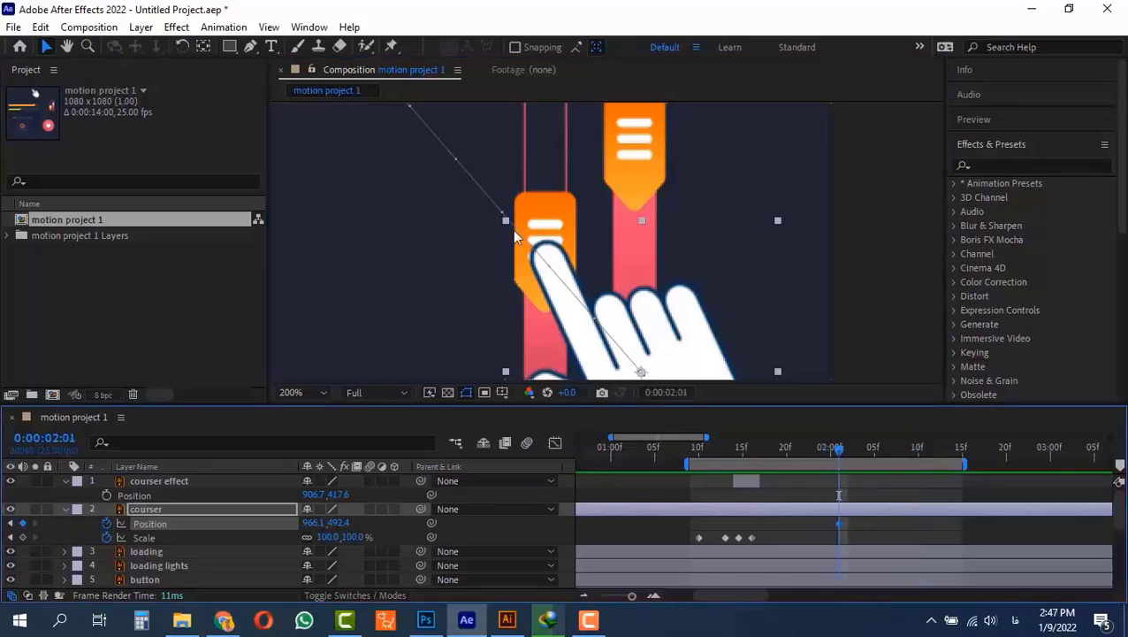
left_click(538, 215)
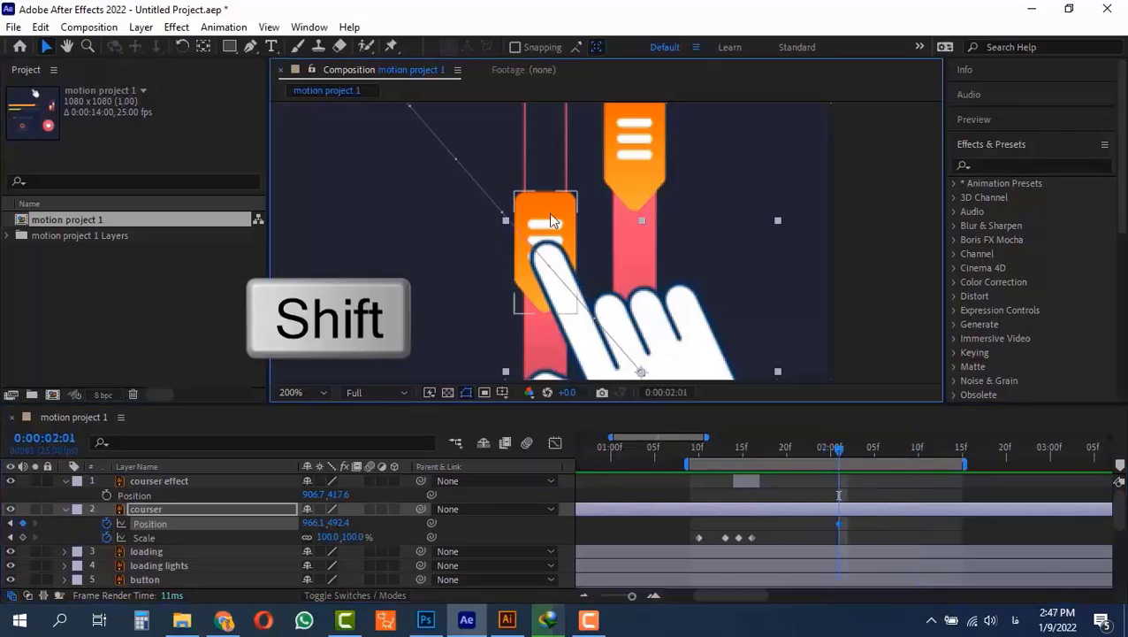
left_click(617, 327, "shift")
key("alt+shift+p")
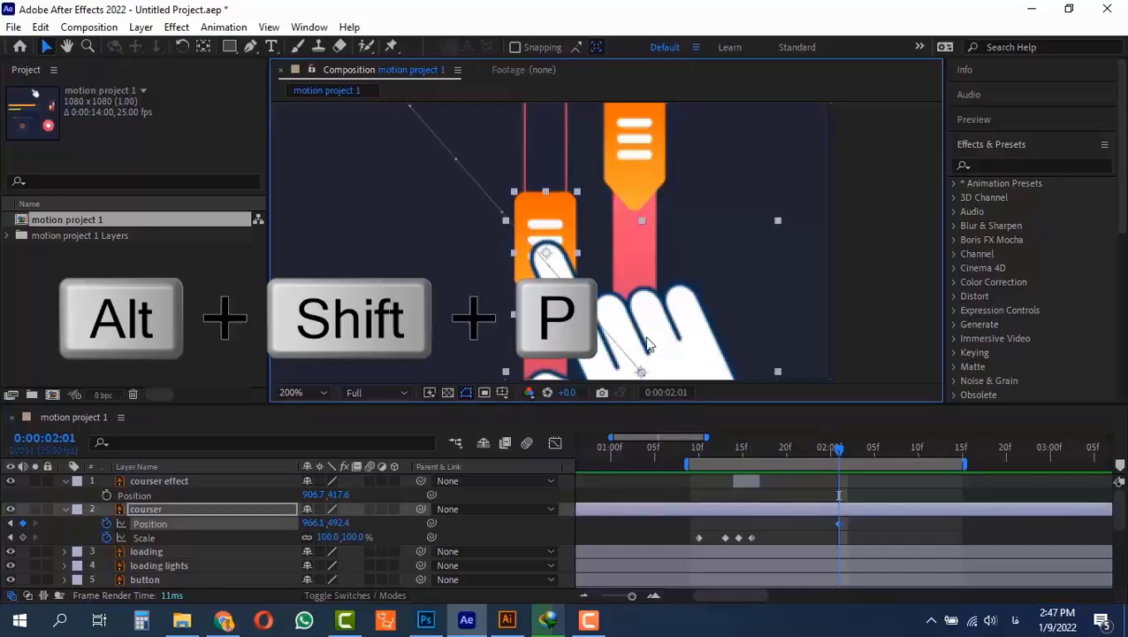
left_click(649, 345, "shift")
At 0:00:02:10, raise the courser and slider button layers together until the courser's Y position is 354.4
left_click_drag(871, 449, 920, 463)
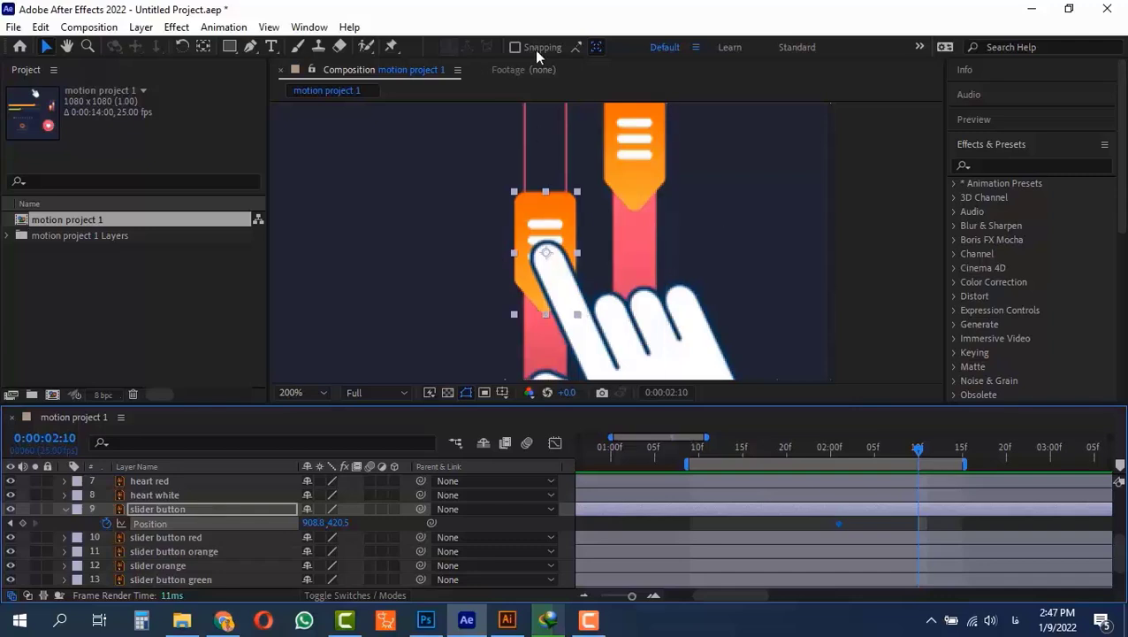
left_click_drag(340, 523, 331, 523)
key("ctrl+z")
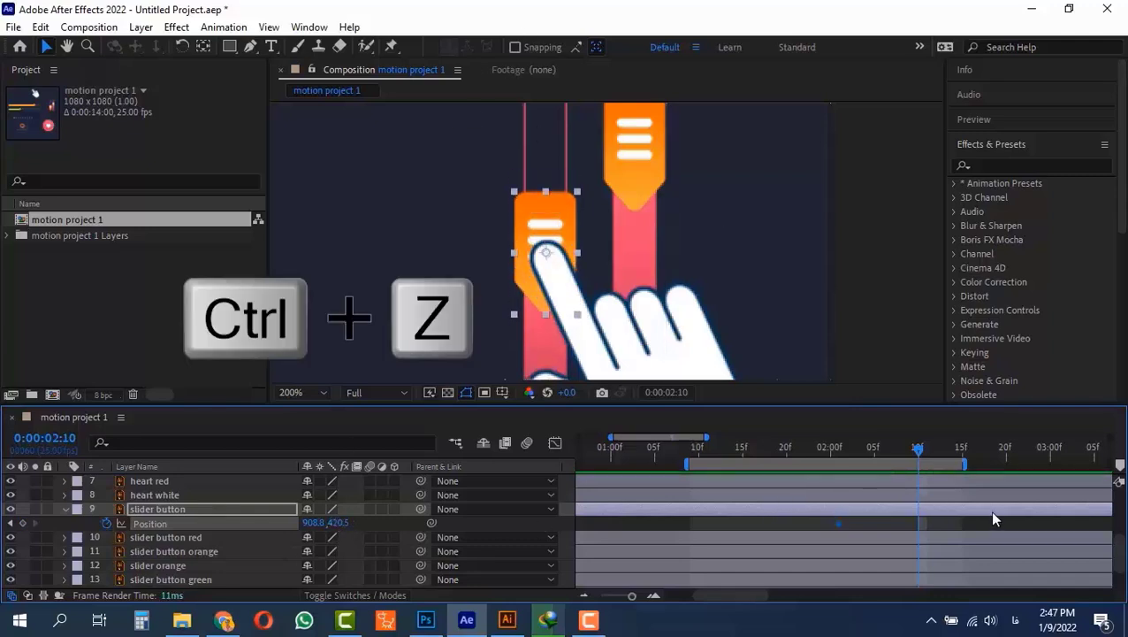
scroll(917, 531, "up", 5)
left_click(658, 349)
key("shift")
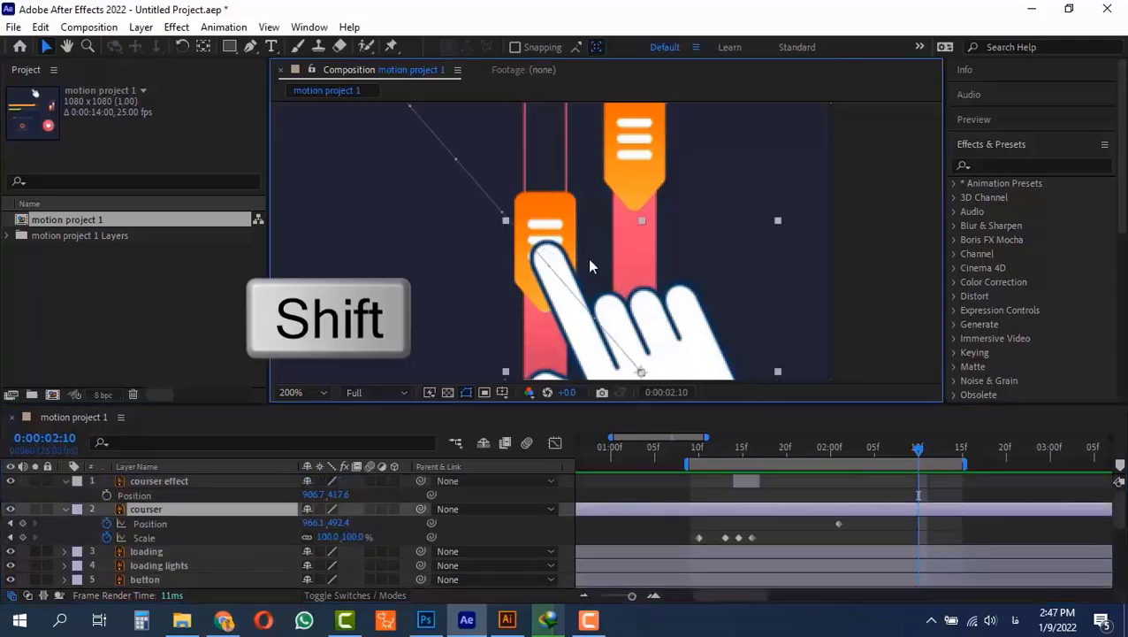
left_click(546, 213, "shift")
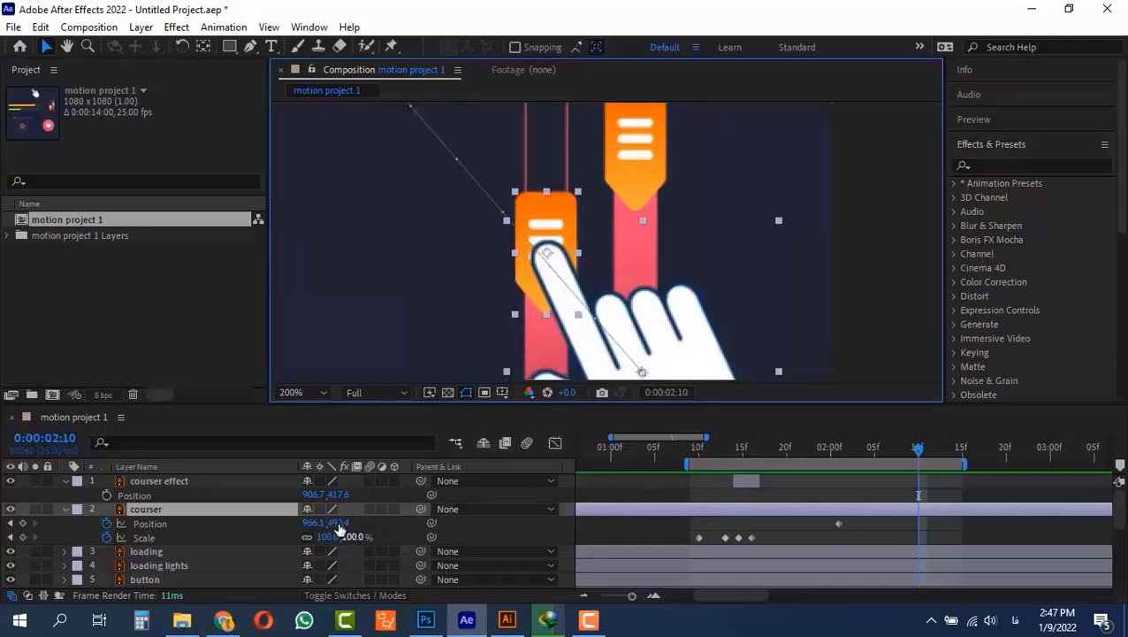
left_click_drag(339, 523, 232, 530)
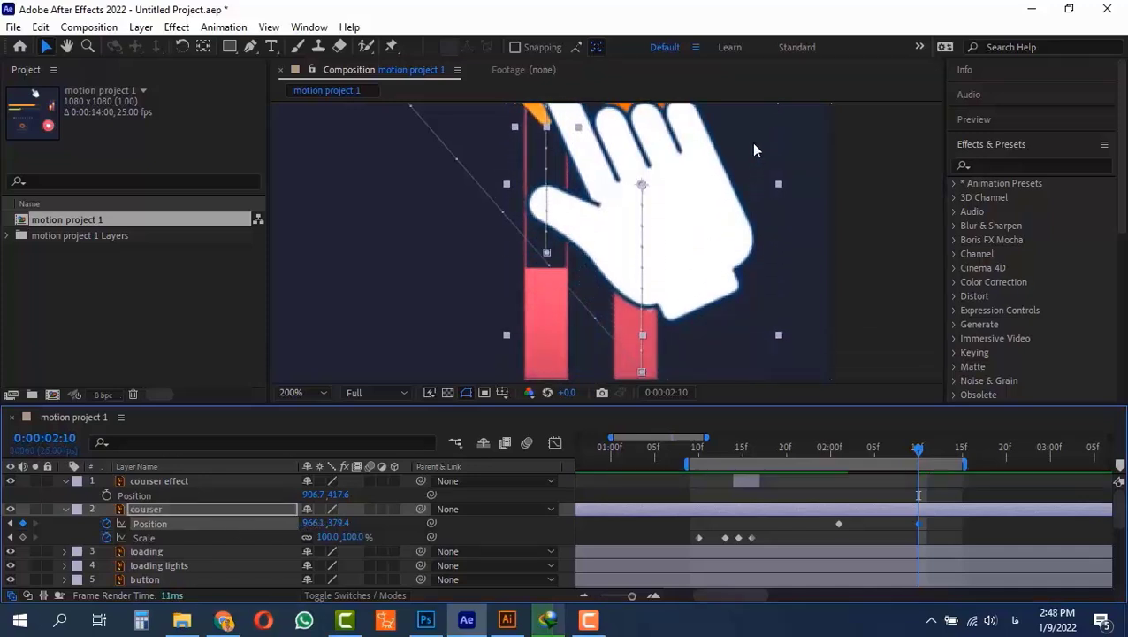
key("space")
left_click_drag(733, 135, 734, 275)
mouse_move(337, 523)
left_mouse_down()
mouse_move(349, 524)
mouse_move(321, 523)
left_mouse_up()
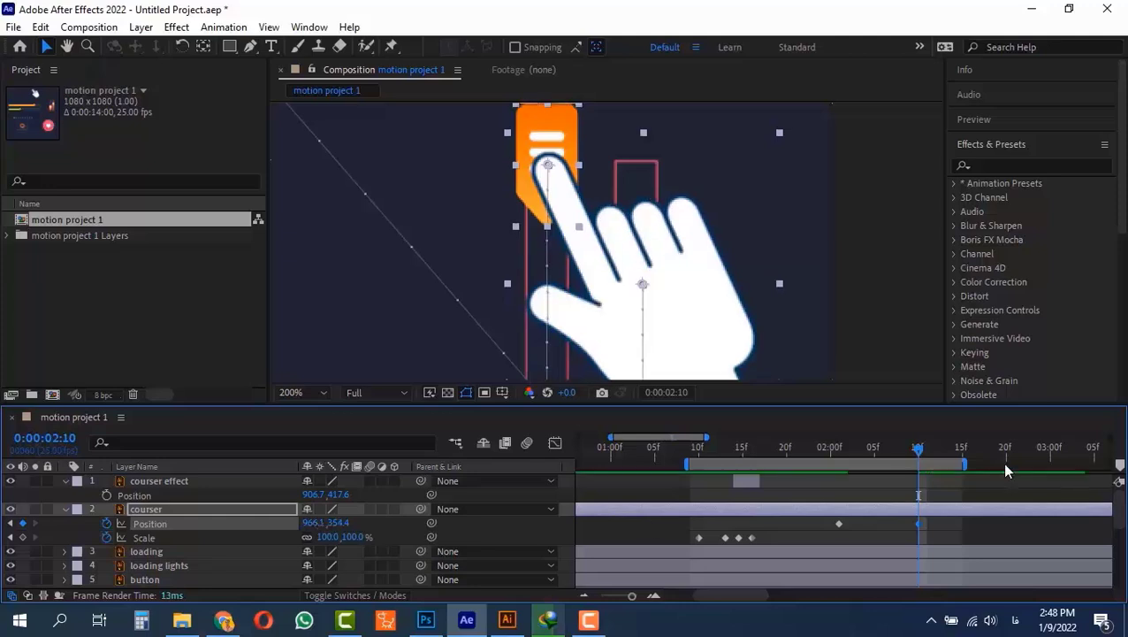
Preview the hand tapping and pushing the slider handle up, from about 0:00:01:05 to 0:00:02:10
mouse_move(919, 452)
left_mouse_down()
mouse_move(812, 463)
mouse_move(909, 473)
left_mouse_up()
scroll(711, 228, "down", 4)
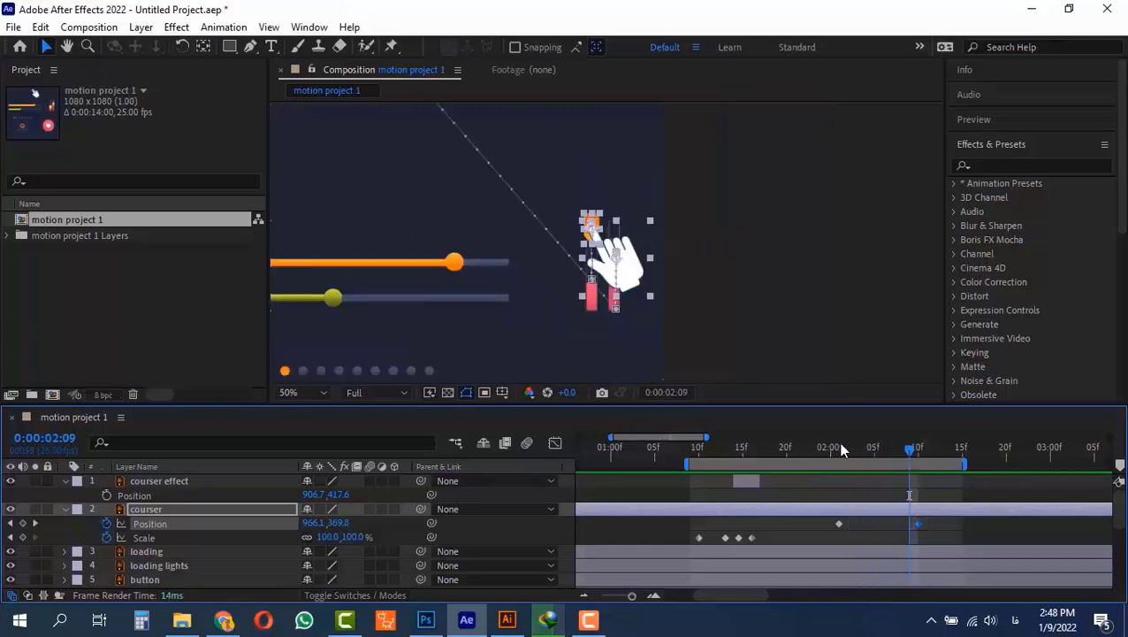
left_click_drag(841, 451, 663, 448)
key("space")
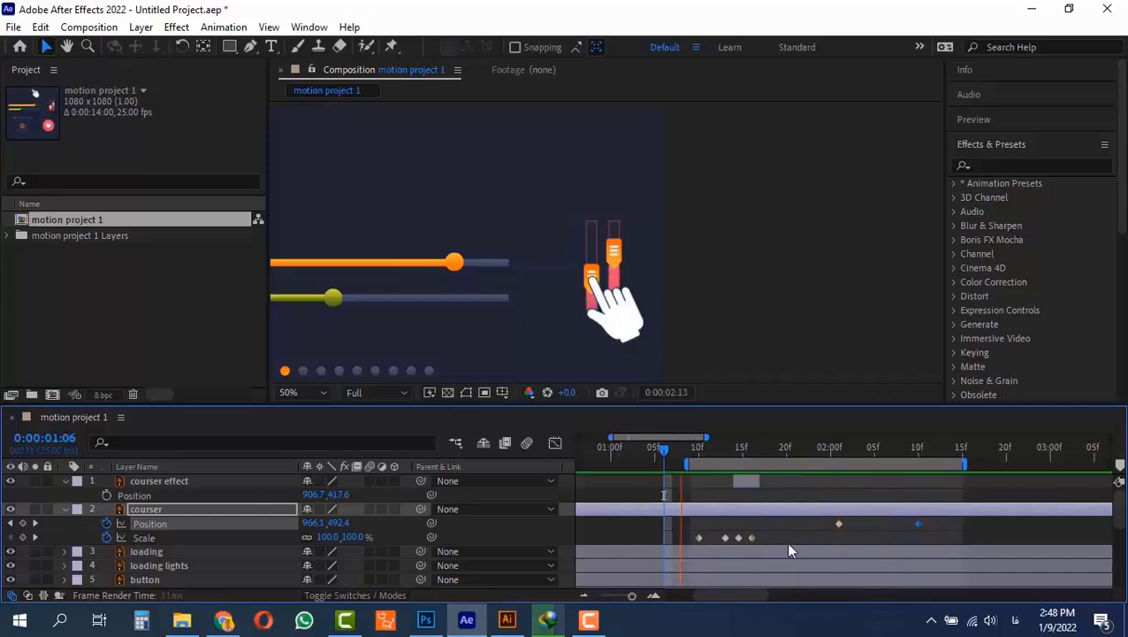
key("space")
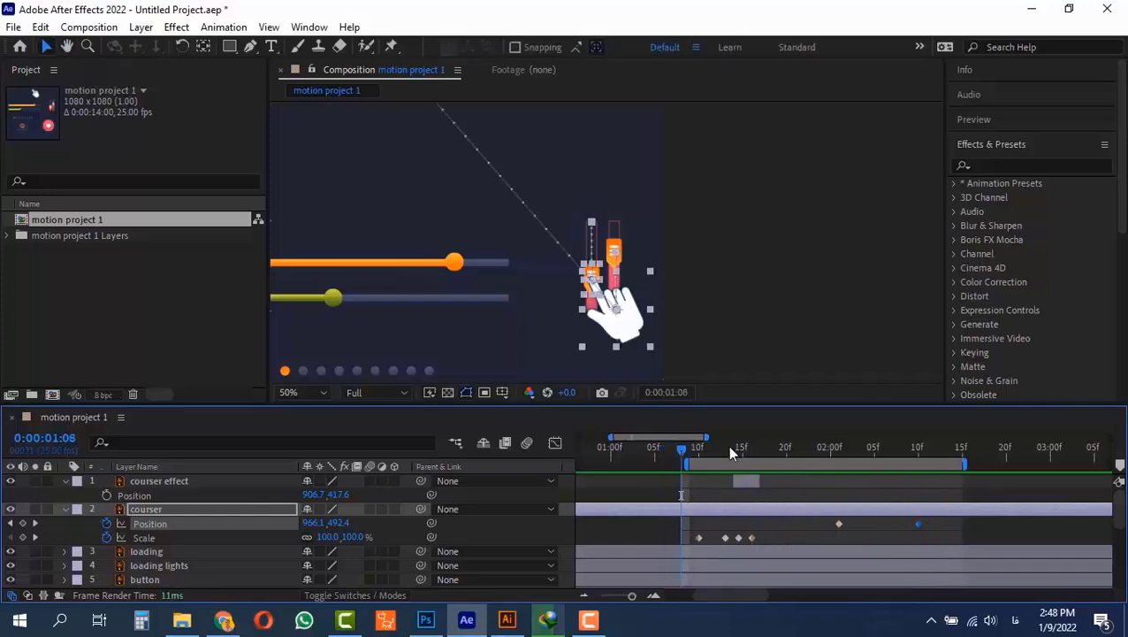
left_click(655, 447)
key("space")
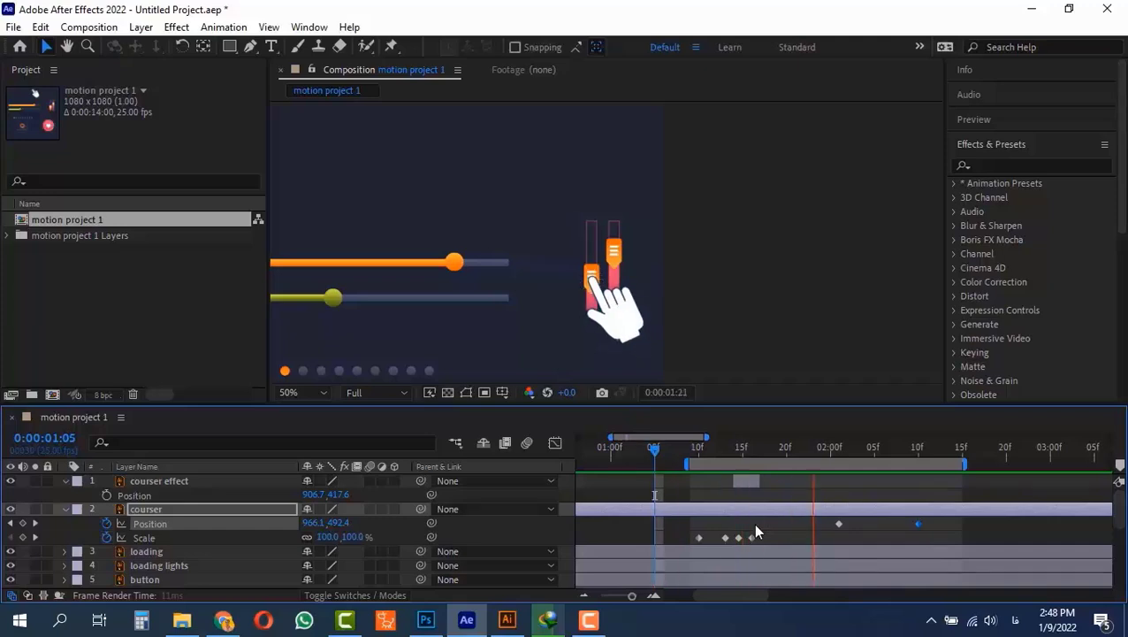
key("space")
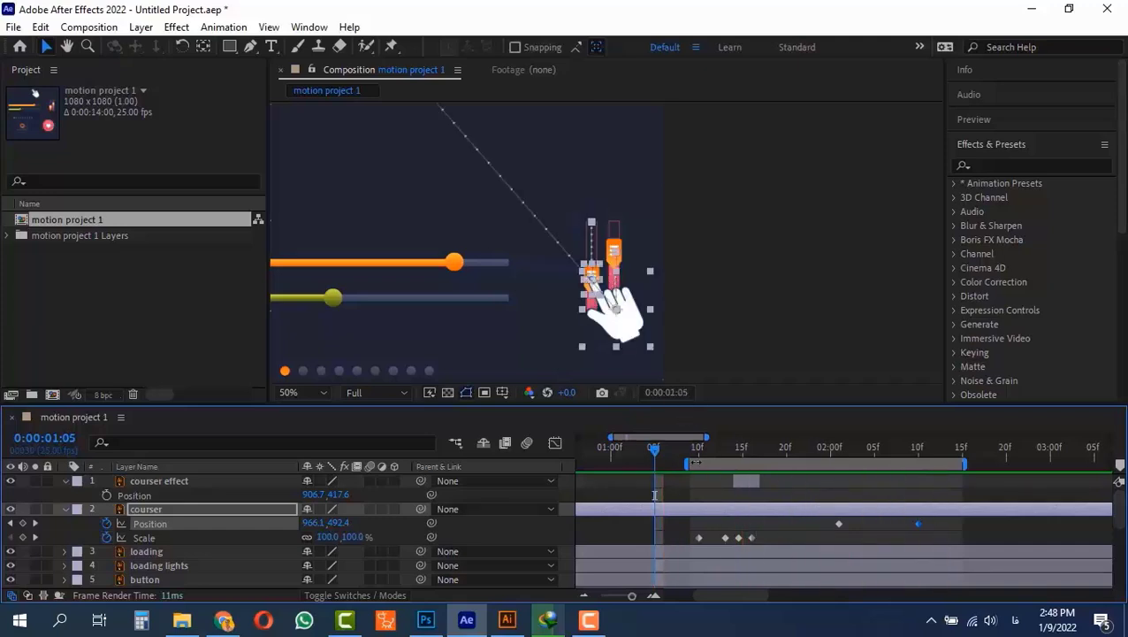
left_click_drag(705, 449, 916, 464)
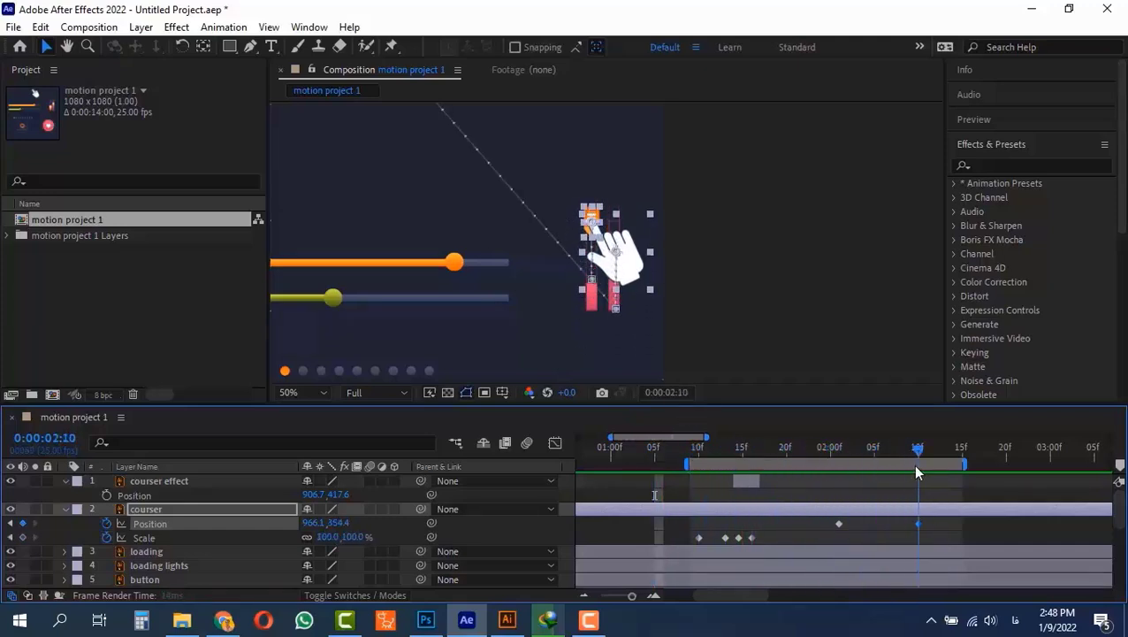
scroll(595, 305, "up", 1)
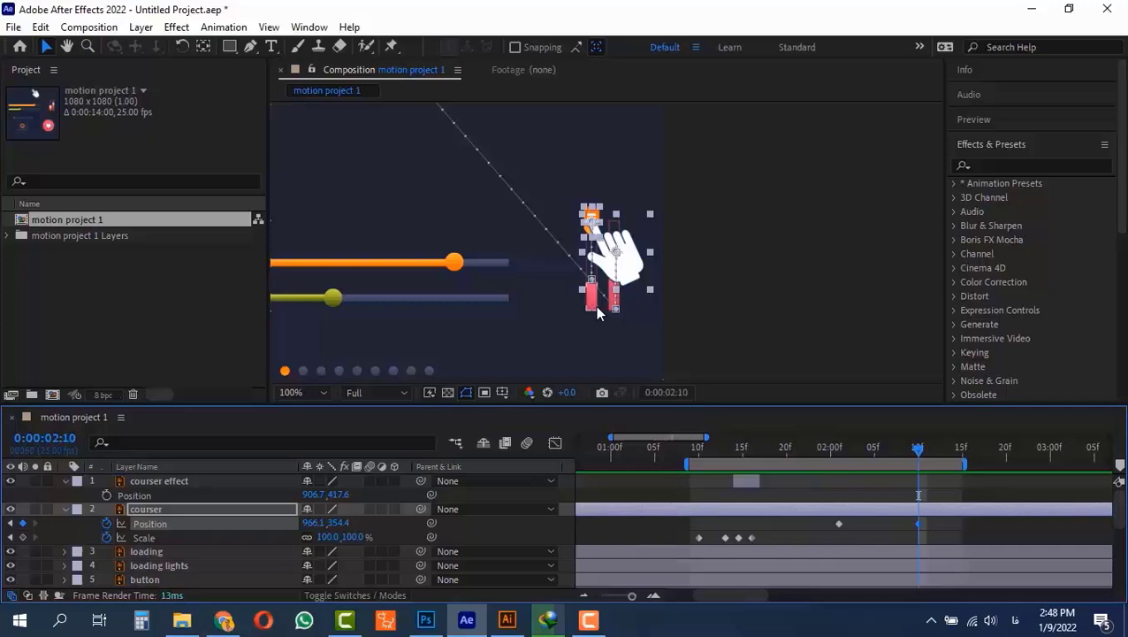
left_click(839, 448)
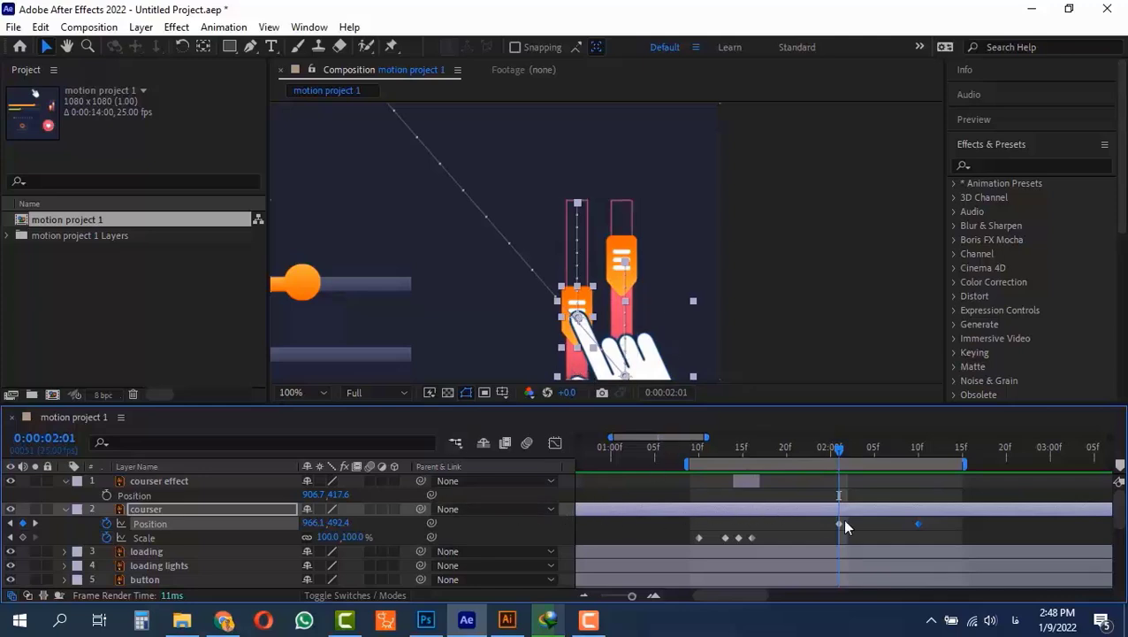
Set the label color of the loading layer, the orange dot in the dotted row, to Peach
left_click(155, 550)
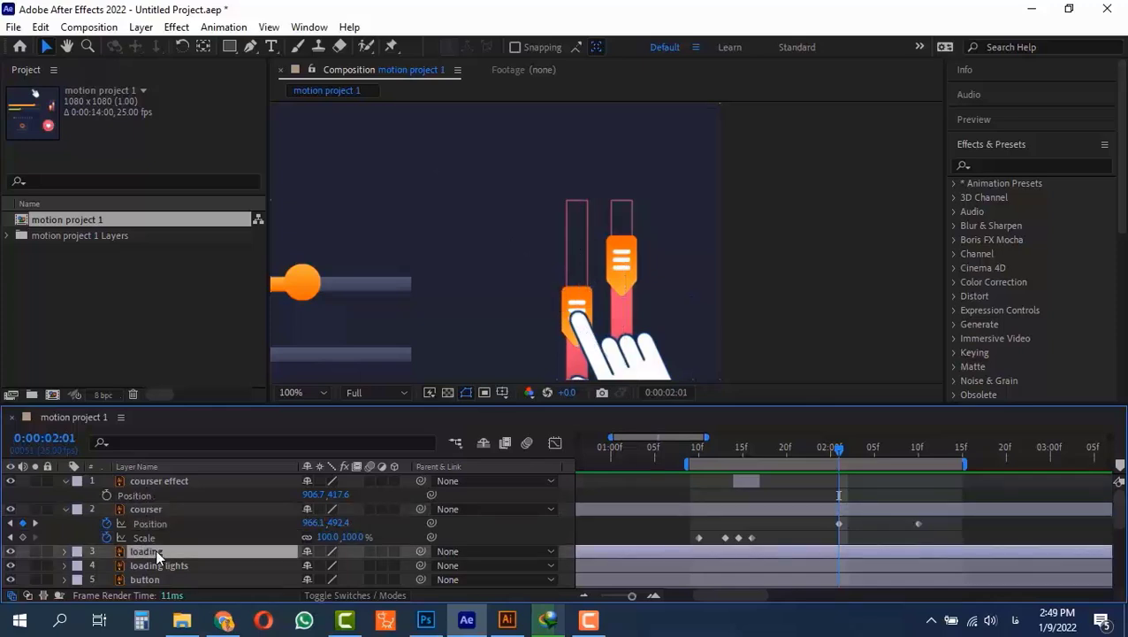
key("h")
left_click_drag(516, 282, 920, 37)
key("space")
left_click_drag(529, 322, 542, 231)
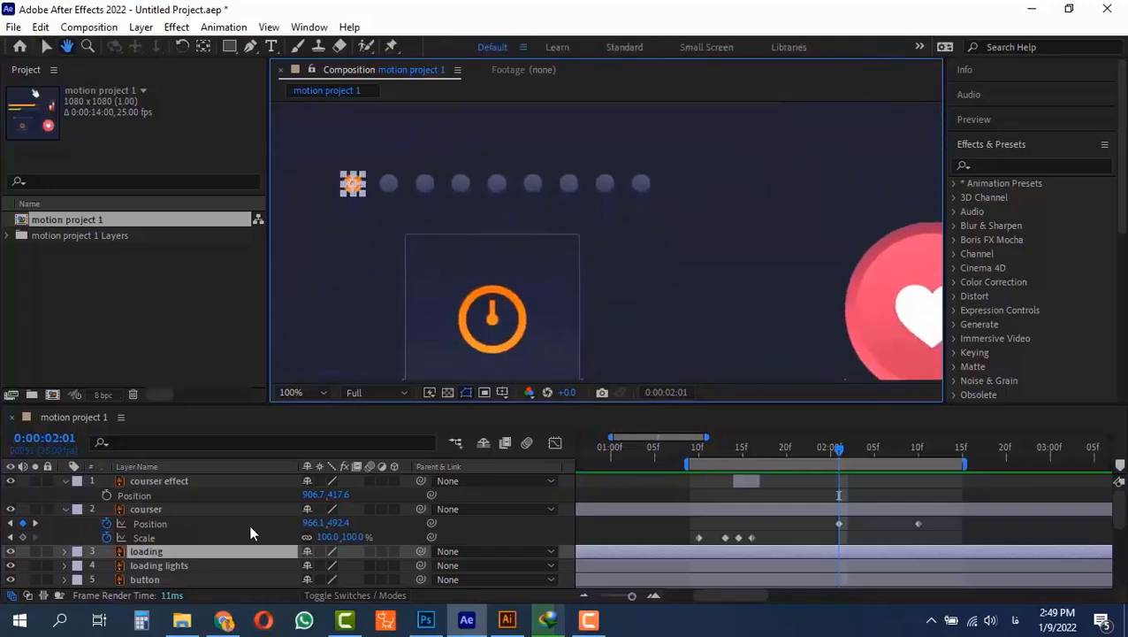
key("v")
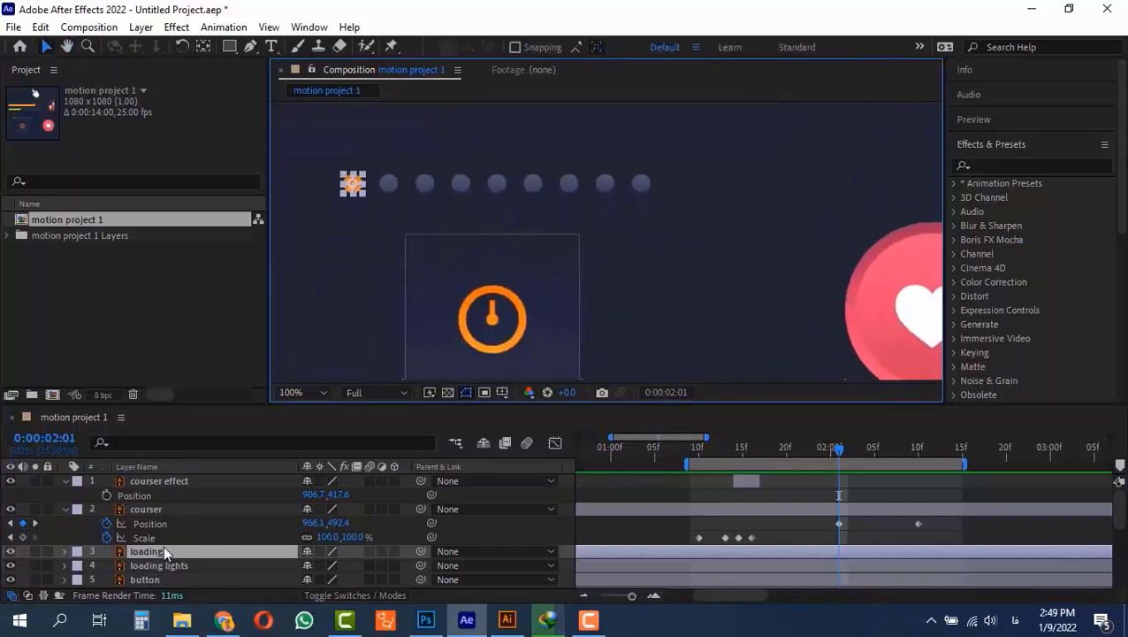
left_click(83, 550)
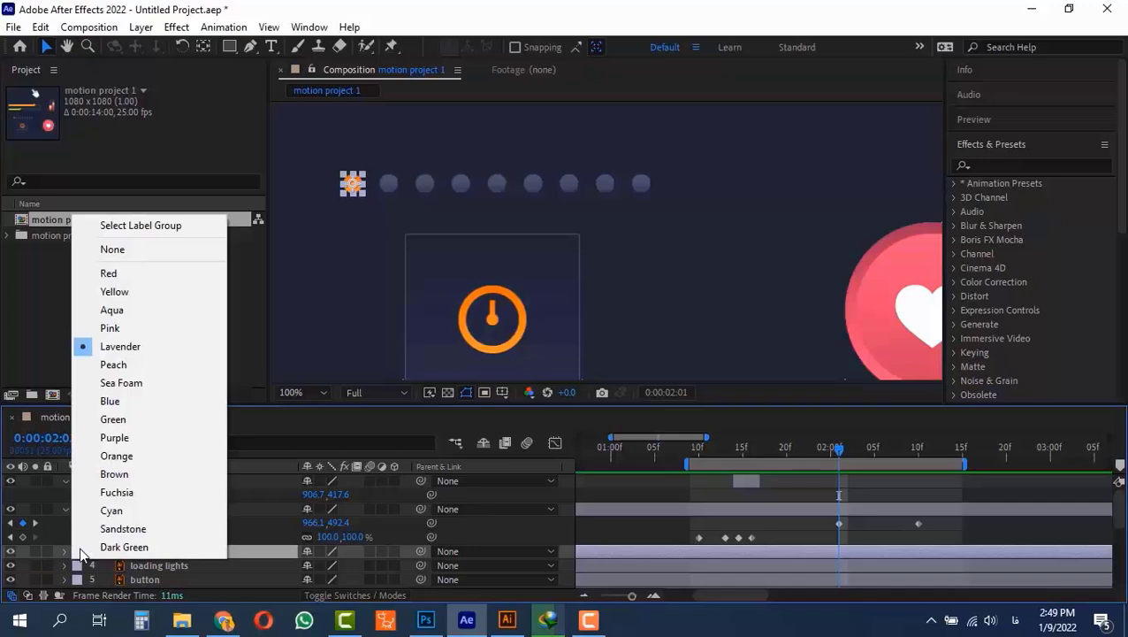
left_click(147, 437)
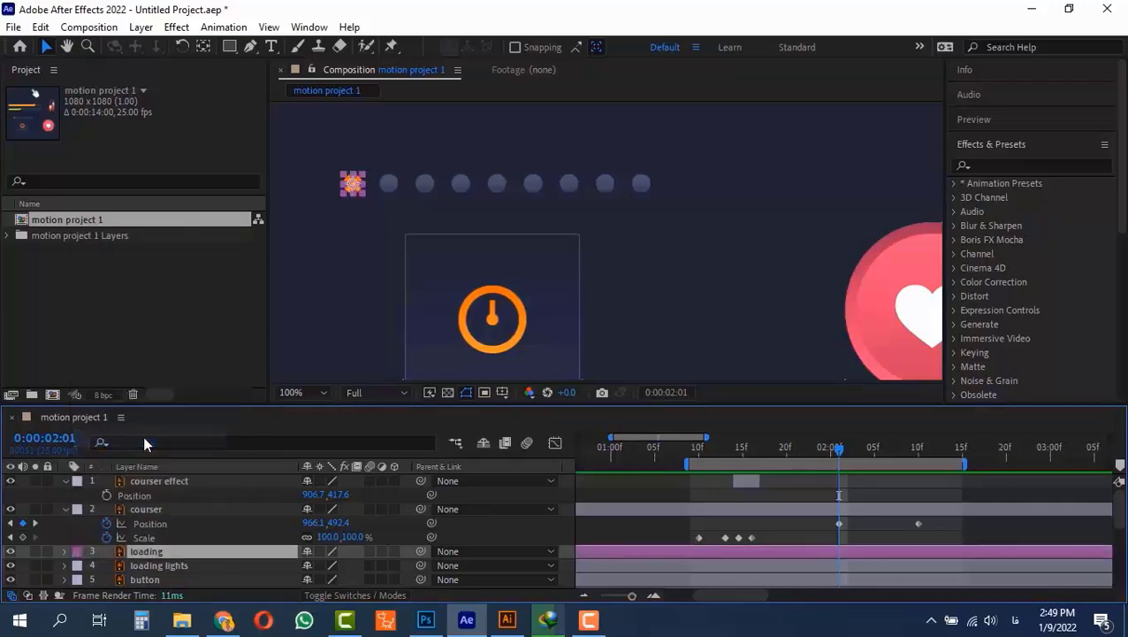
left_click(77, 551)
left_click(137, 360)
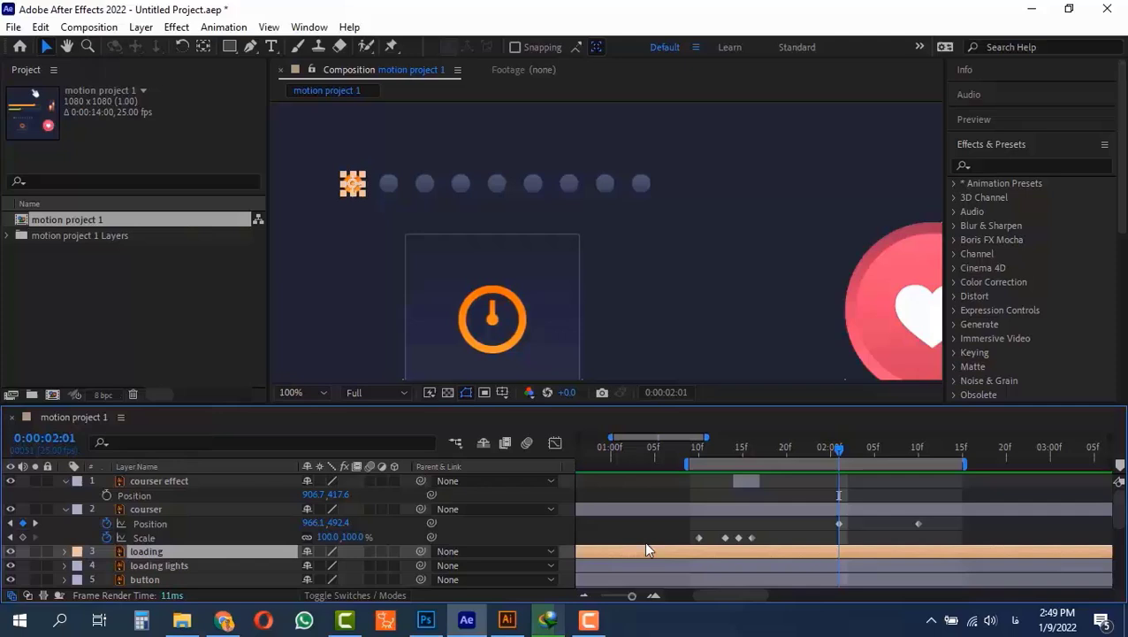
Set the label colors of the loading lights and button layers to Peach as well
left_click(77, 566)
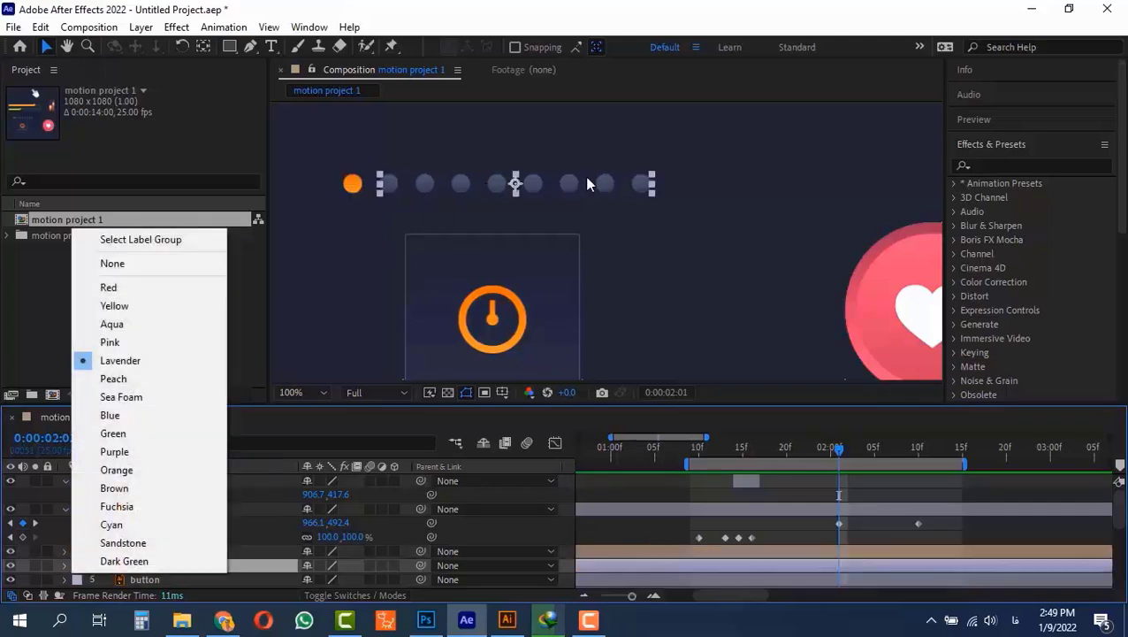
left_click(155, 379)
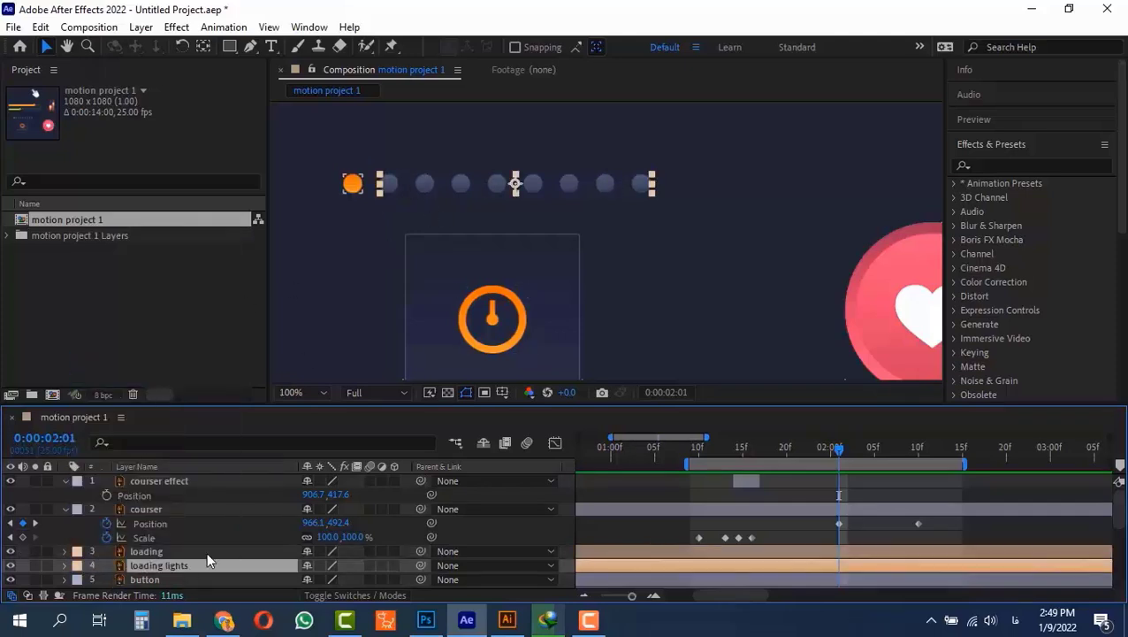
scroll(150, 564, "down", 1)
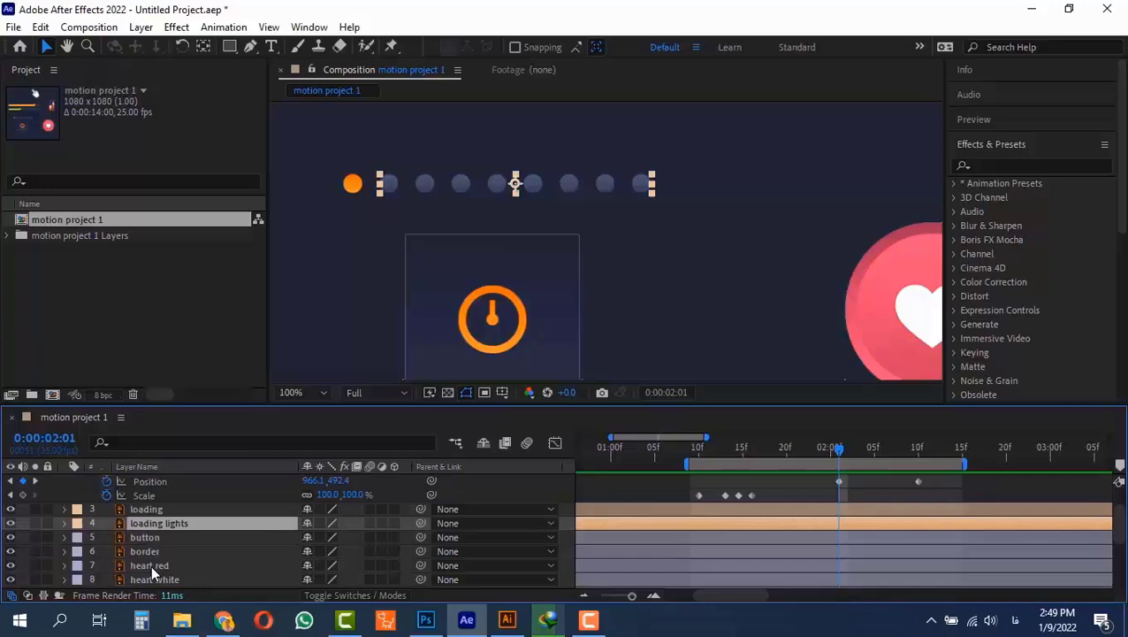
left_click(77, 537)
left_click(142, 350)
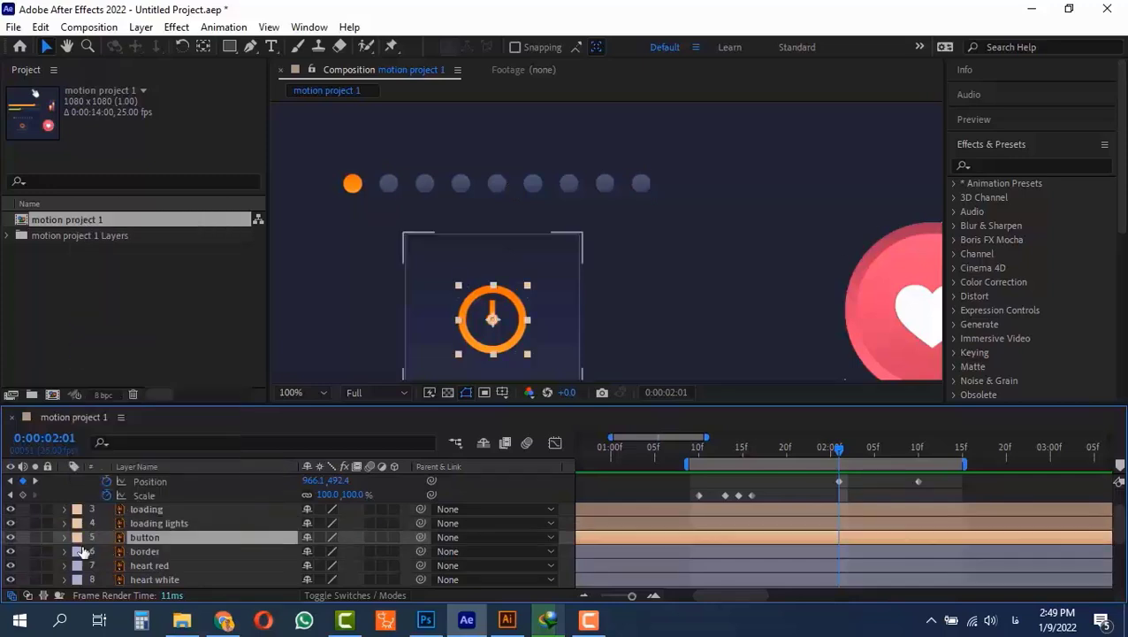
Set the label color of the border layer to Peach, and of the heart red and heart white layers to Red
left_click(77, 551)
left_click(141, 365)
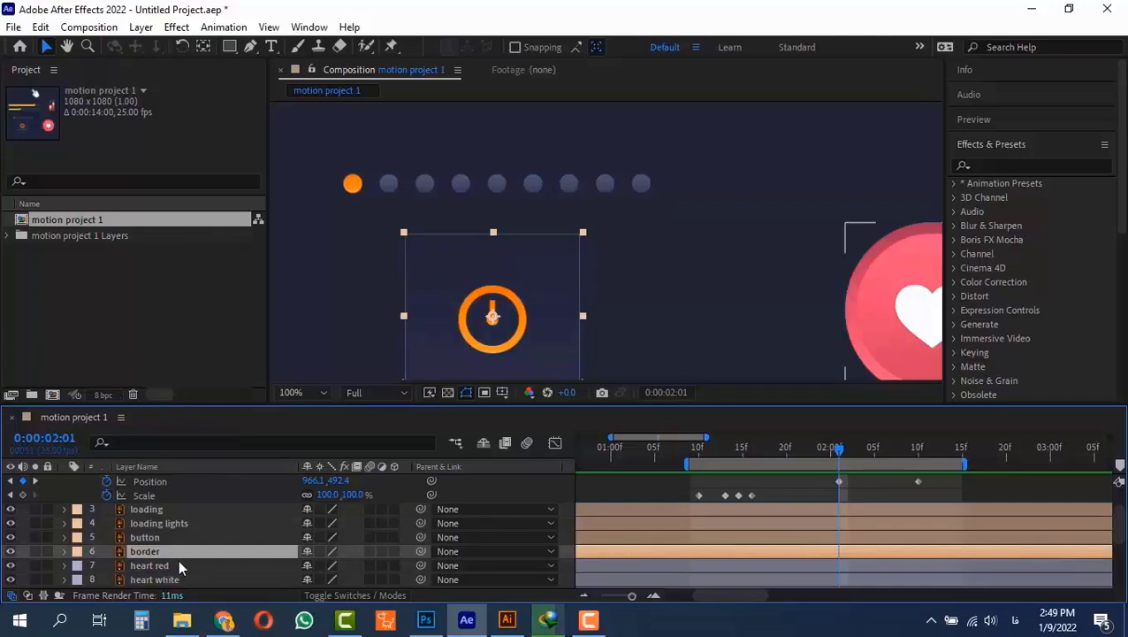
key("space")
left_click_drag(800, 274, 560, 233)
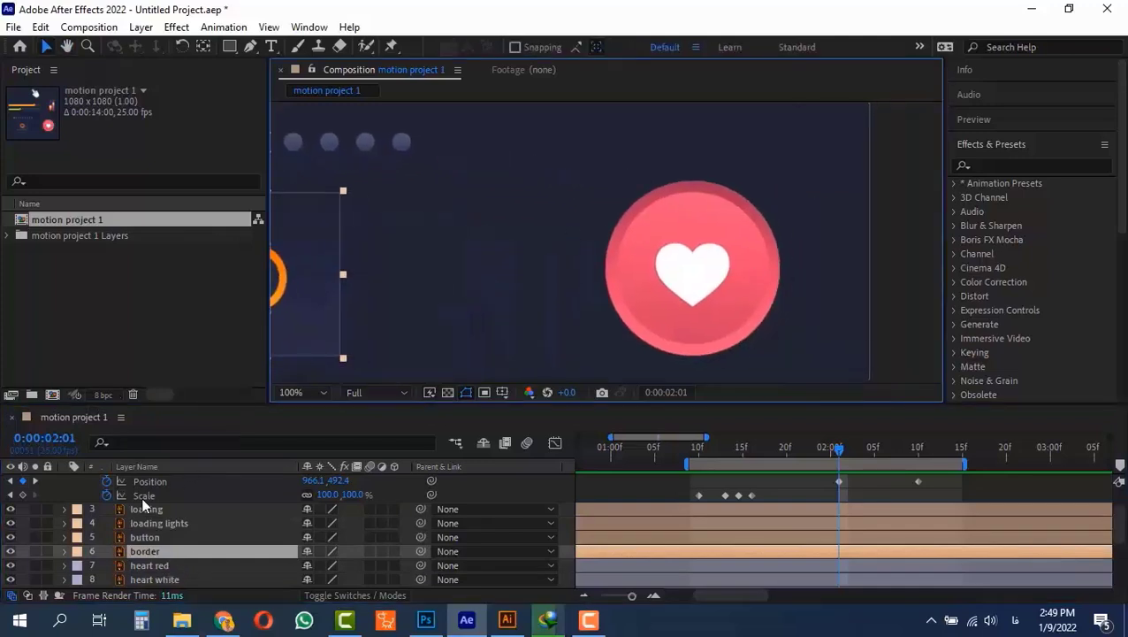
left_click(77, 566)
left_click(131, 291)
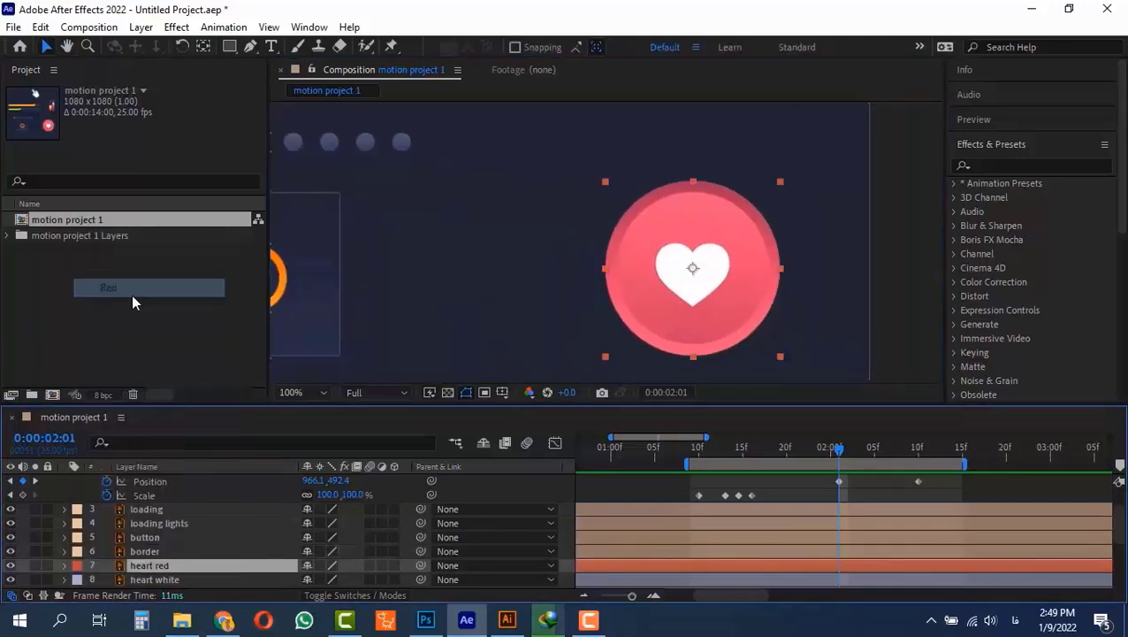
left_click(78, 580)
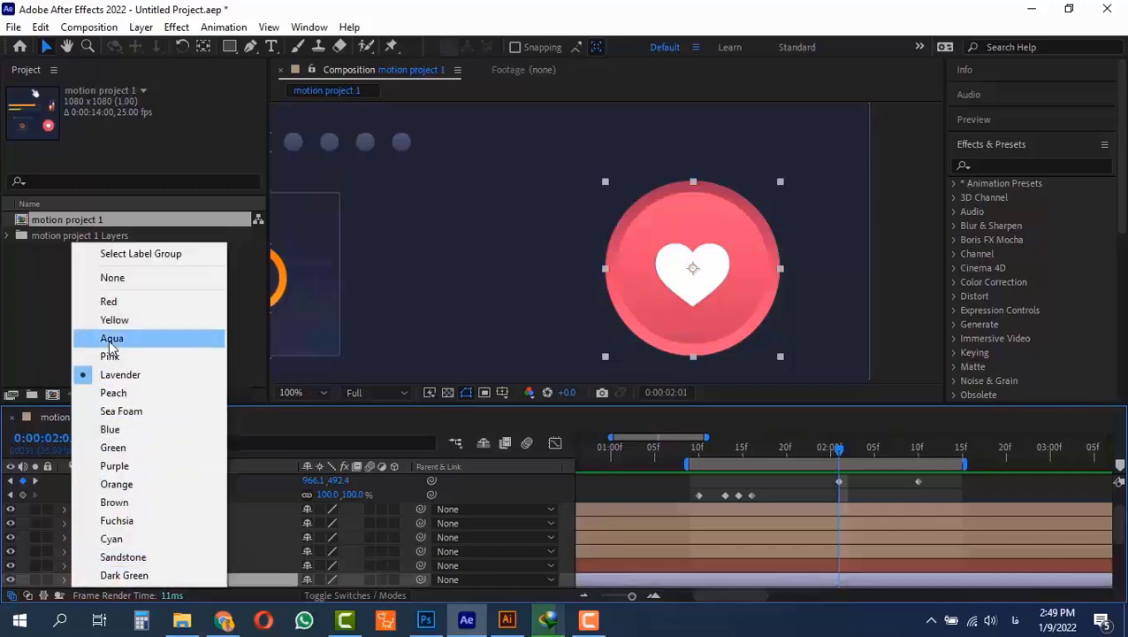
left_click(134, 299)
Set the label colors of the slider button and slider button red layers to Pink
left_click_drag(647, 320, 733, 334)
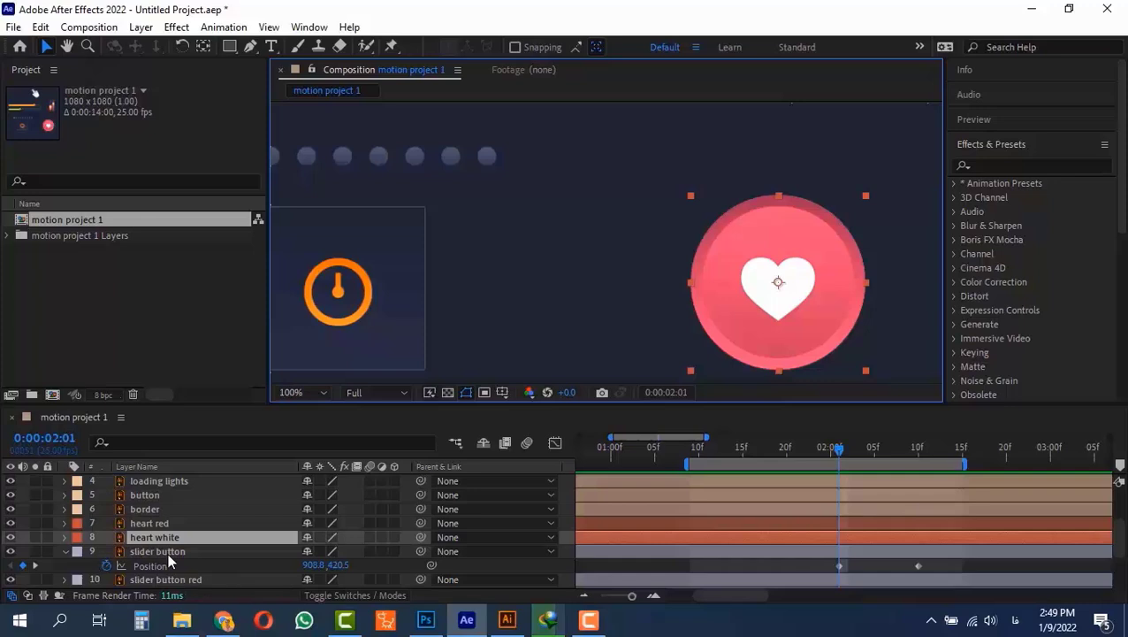
key("space")
left_click_drag(550, 179, 653, 360)
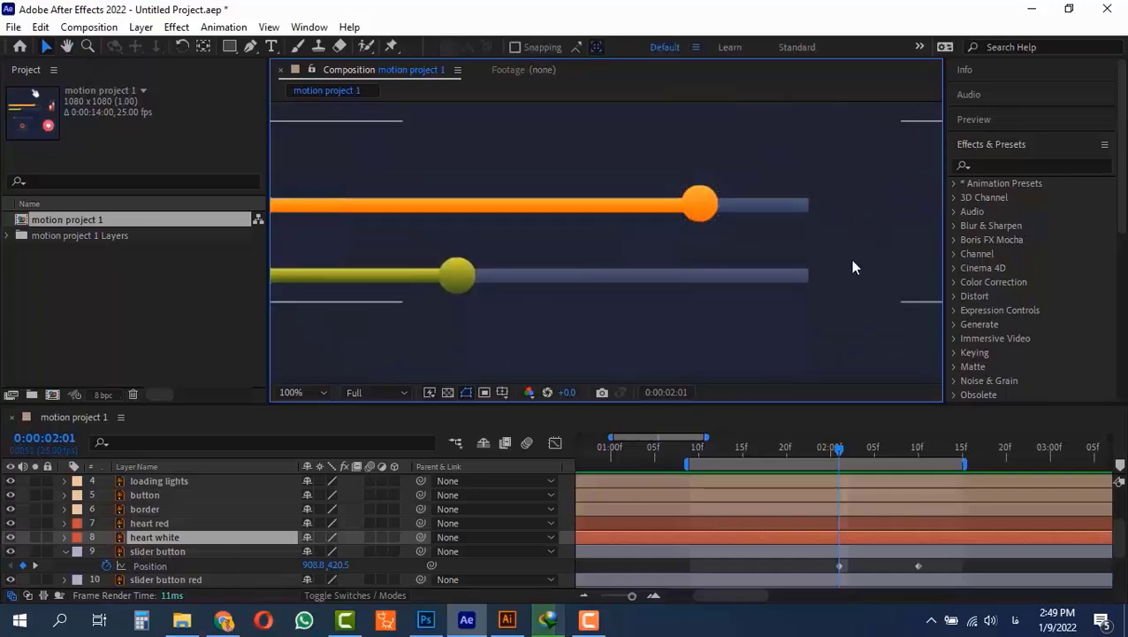
key("space")
left_click_drag(854, 264, 468, 247)
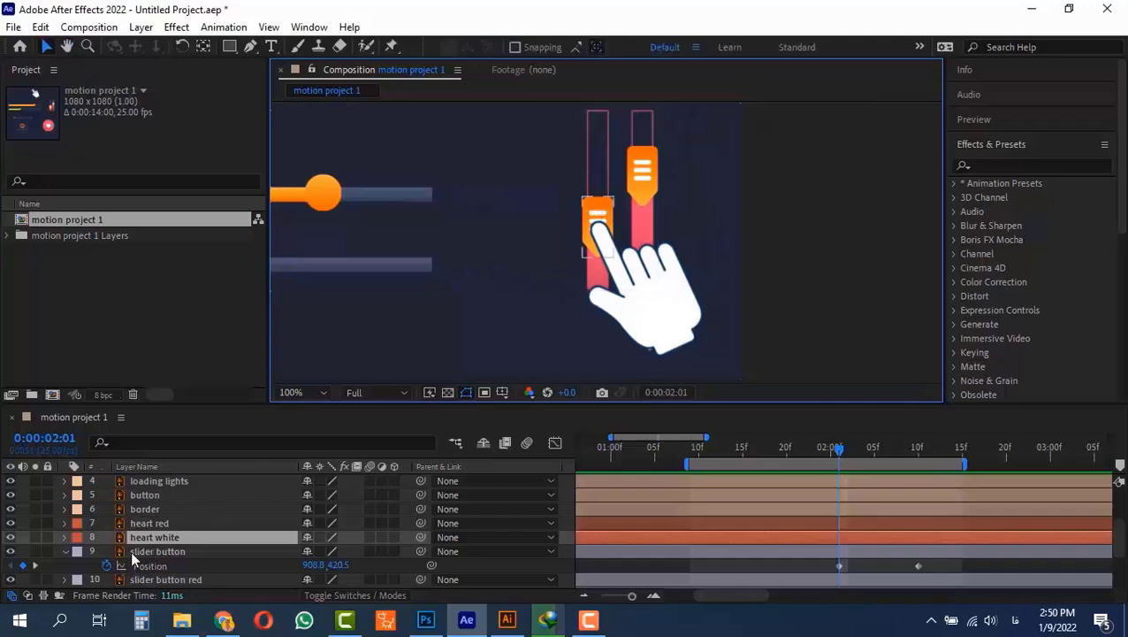
left_click(155, 550)
left_click(77, 551)
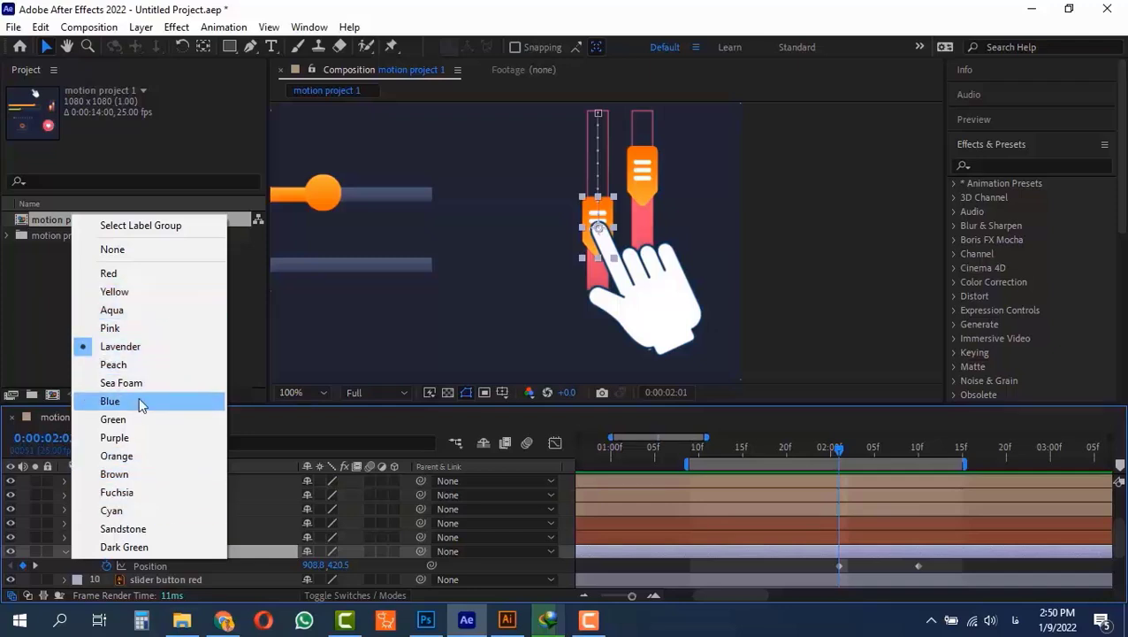
left_click(124, 328)
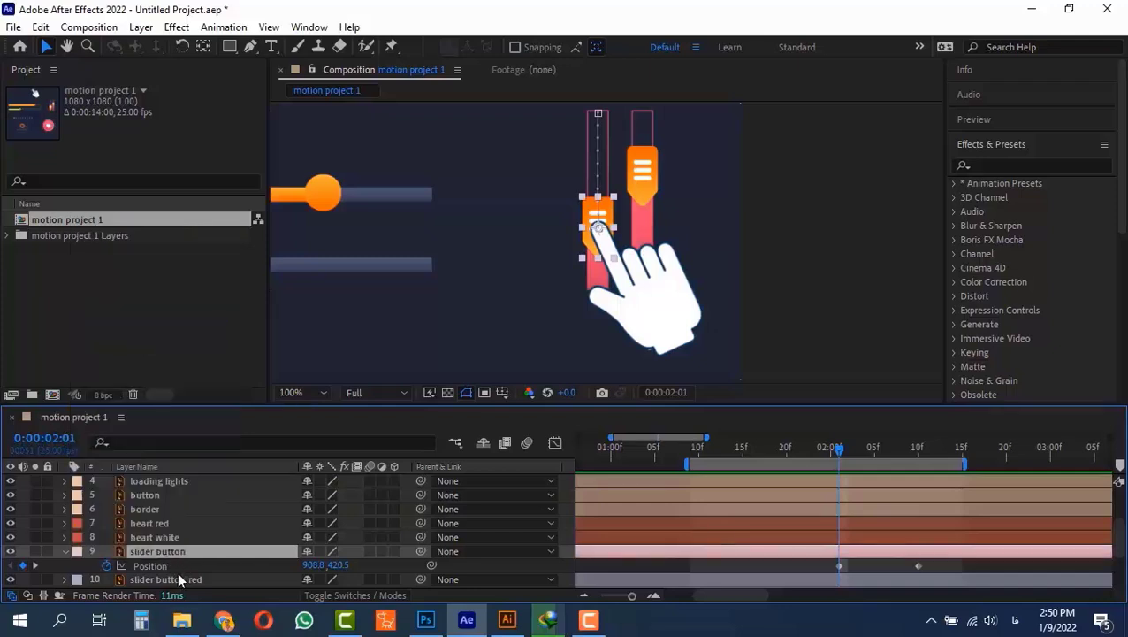
left_click(77, 580)
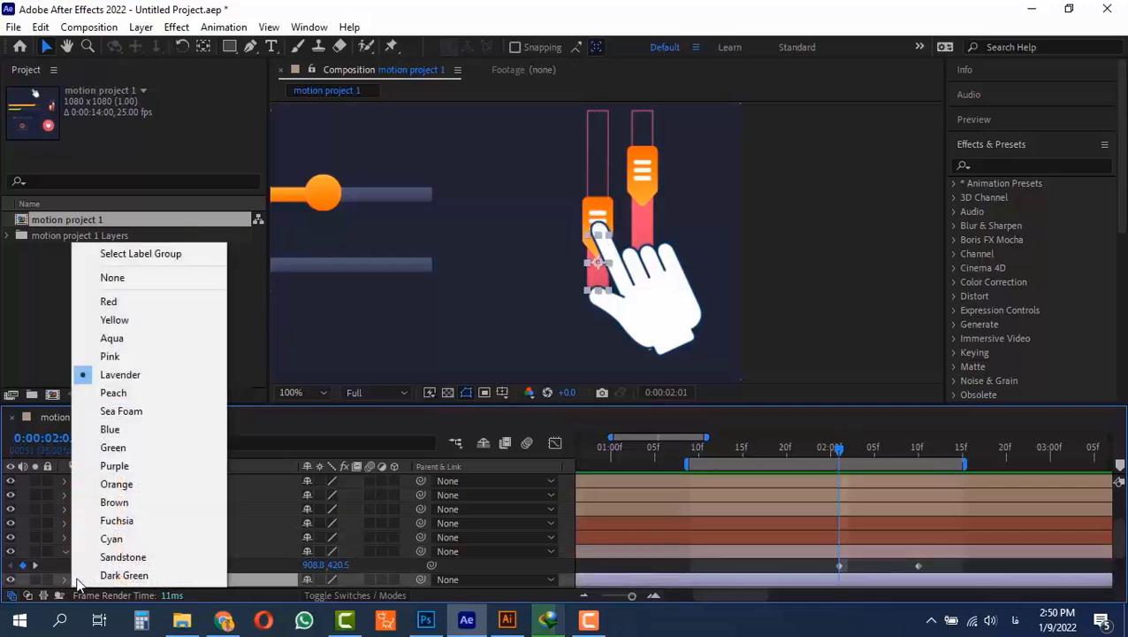
left_click(131, 357)
Set the label colors of the slider button orange and slider orange layers to Orange
scroll(151, 567, "down", 3)
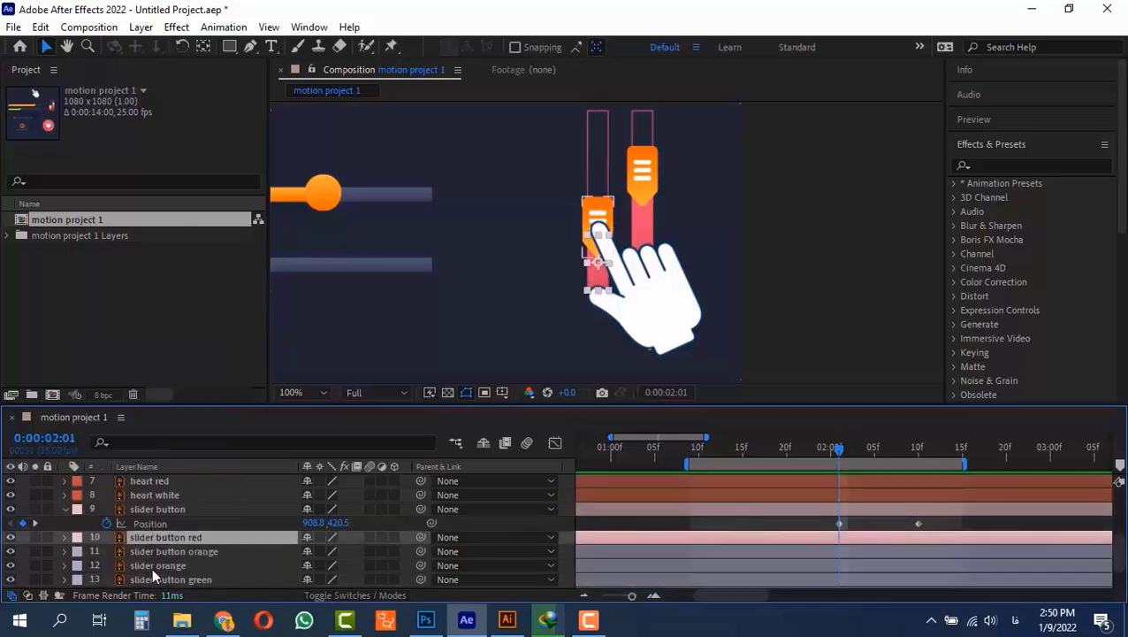
left_click(173, 551)
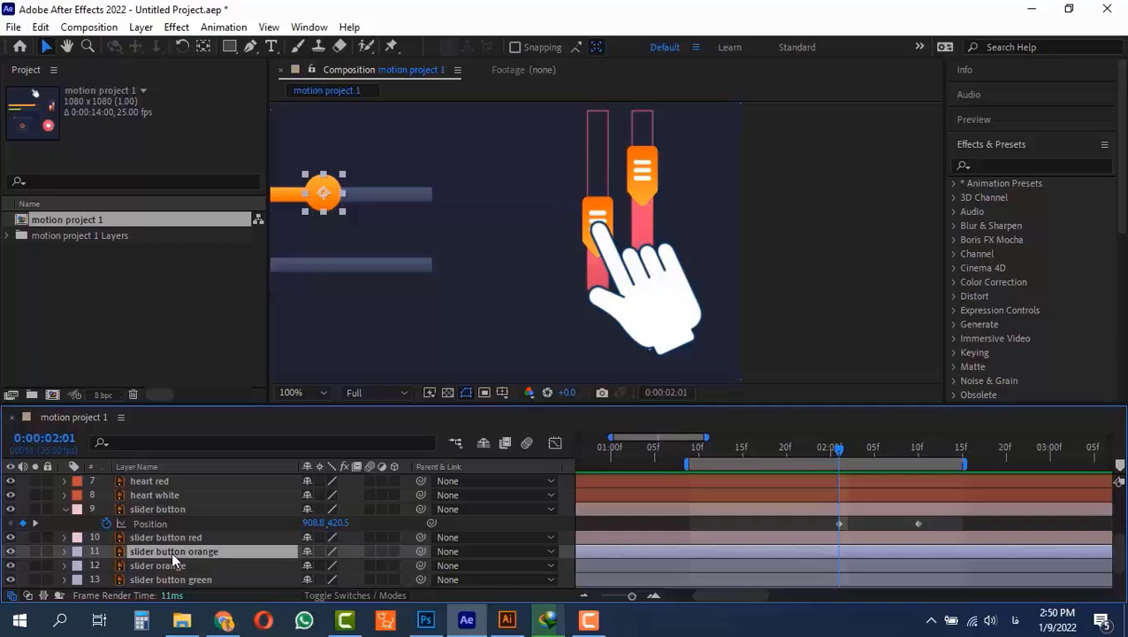
left_click(77, 551)
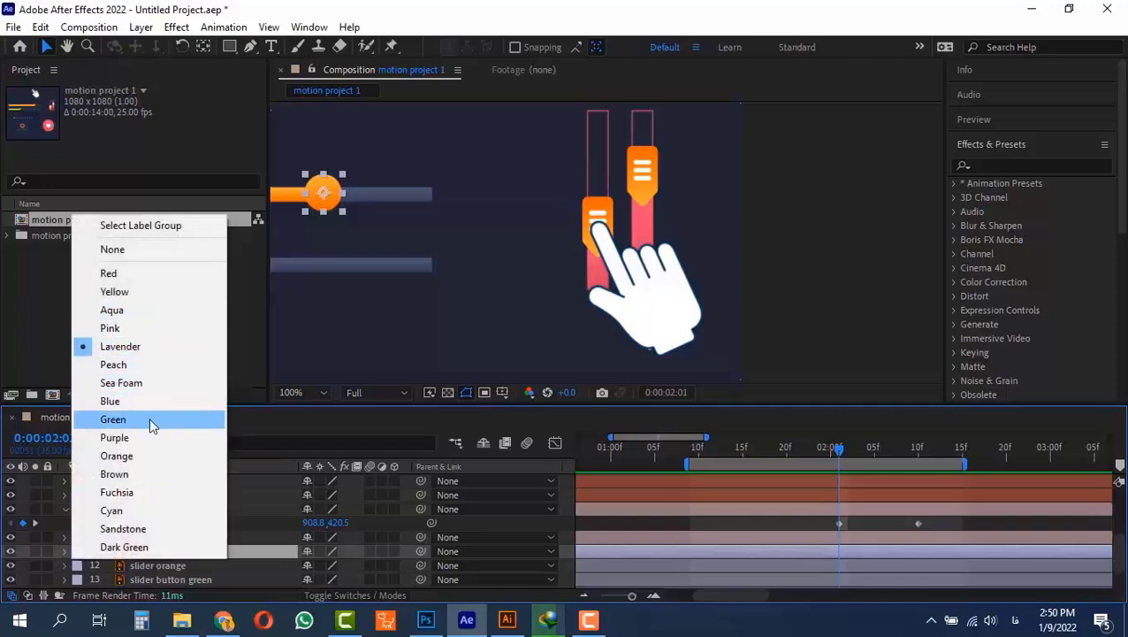
left_click(141, 461)
left_click(77, 566)
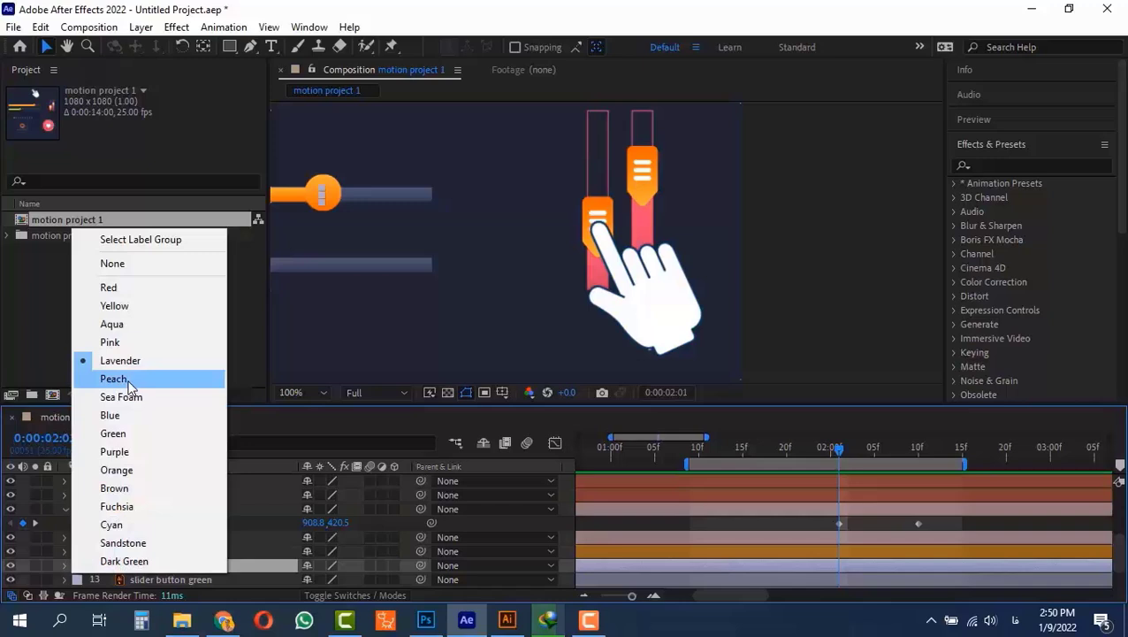
left_click(137, 470)
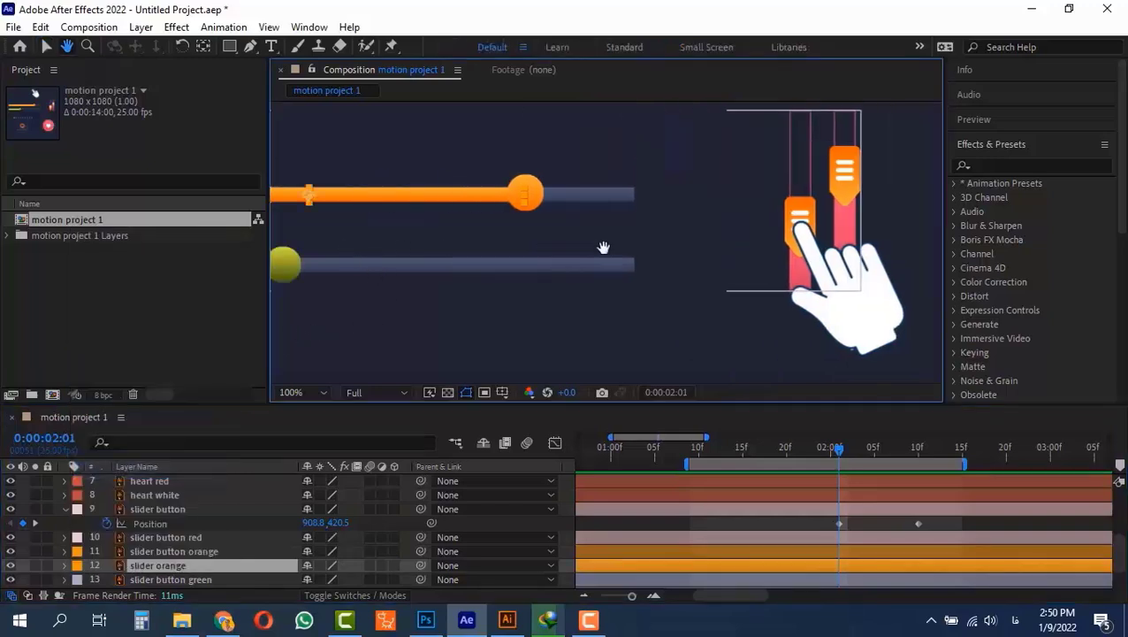
Set the label colors of the slider button green and slider green layers to Green
left_click(160, 580)
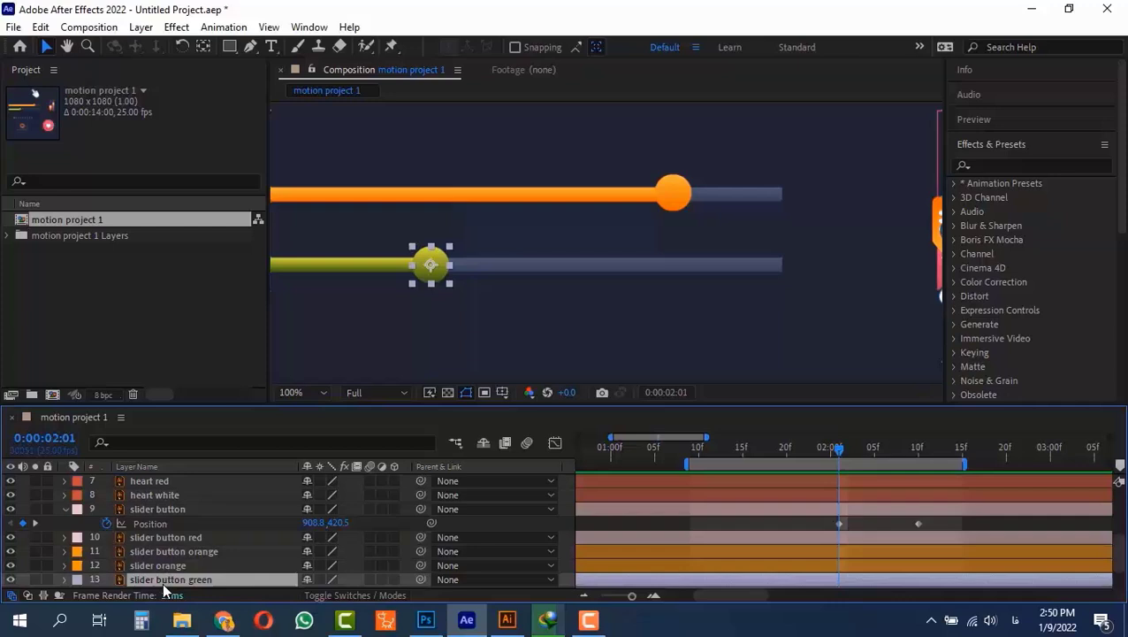
left_click(77, 580)
left_click(137, 447)
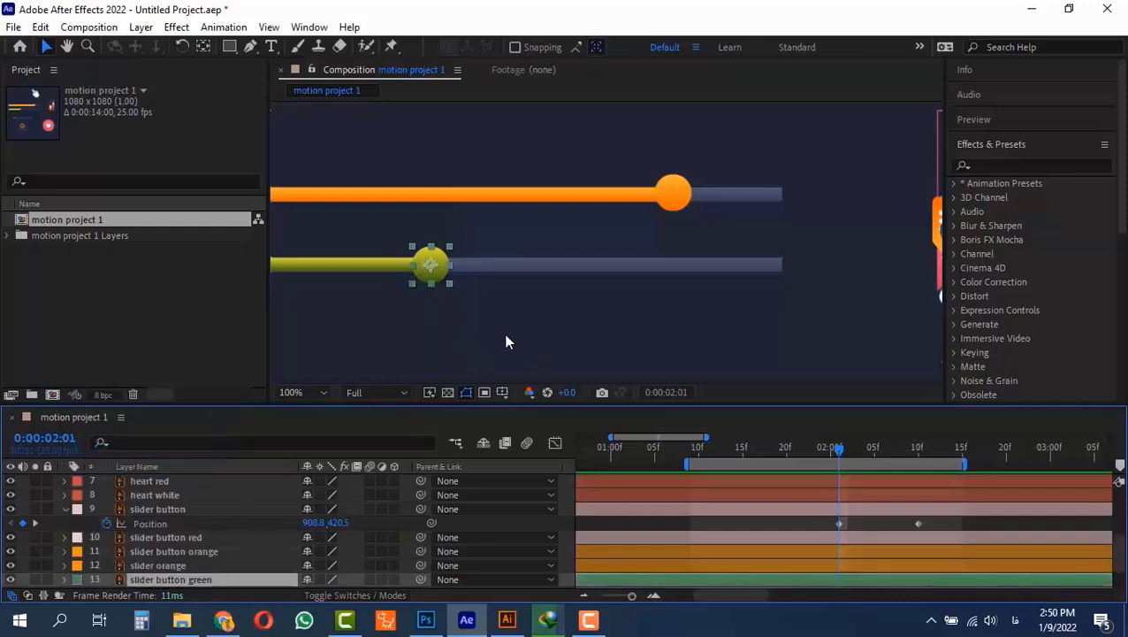
scroll(122, 550, "down", 1)
left_click(77, 552)
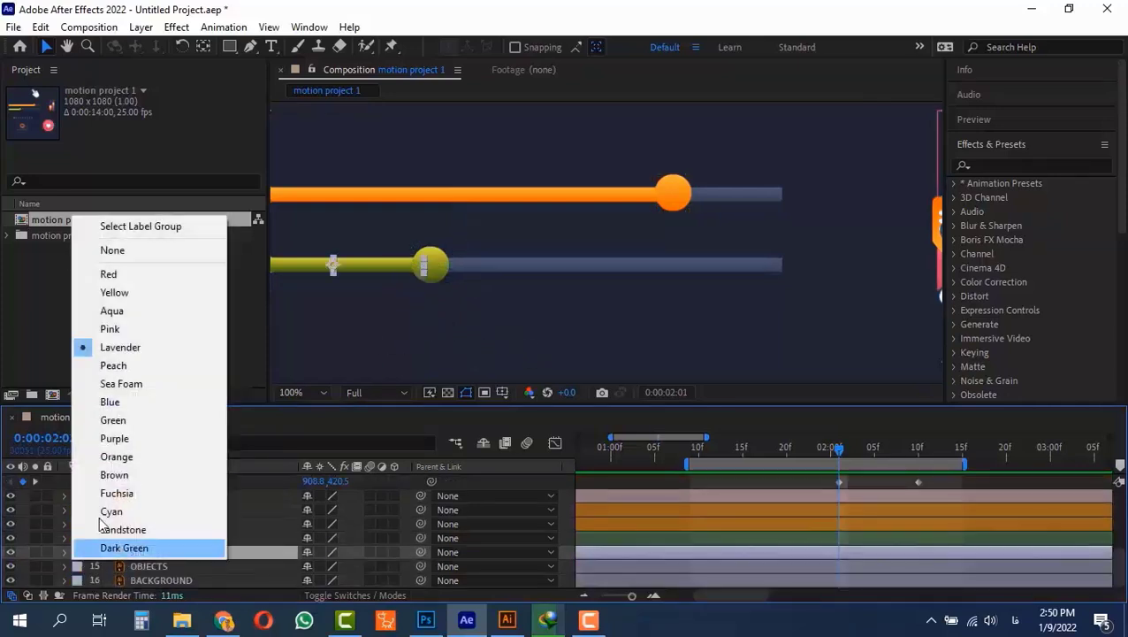
left_click(146, 422)
Set the label colors of the OBJECTS and BACKGROUND layers to Brown
left_click(95, 566)
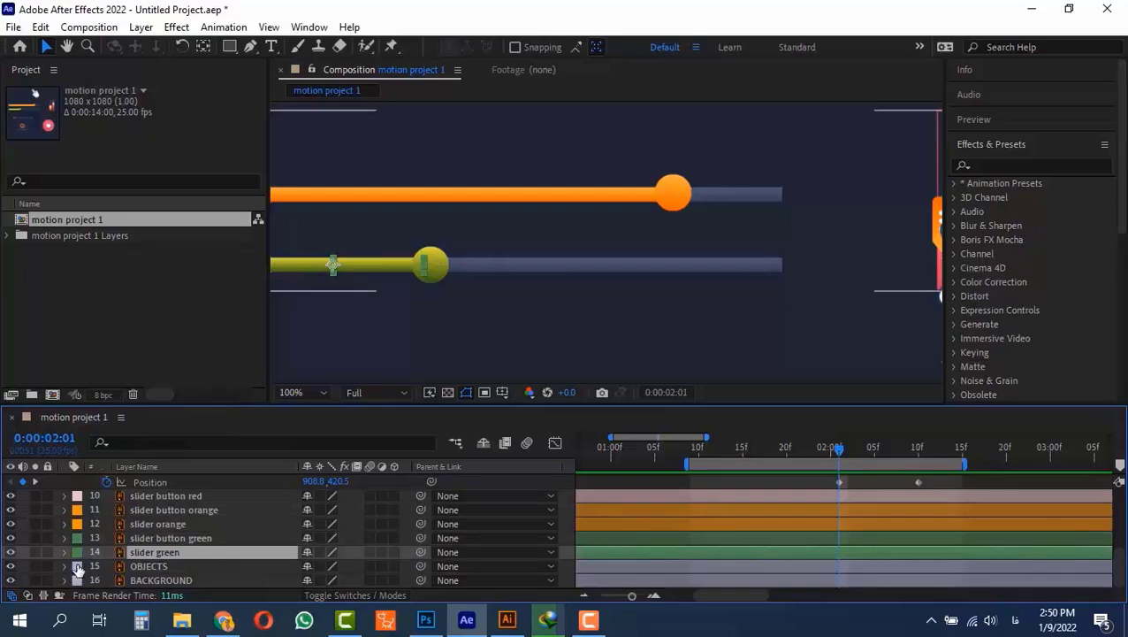
left_click(77, 566)
left_click(158, 489)
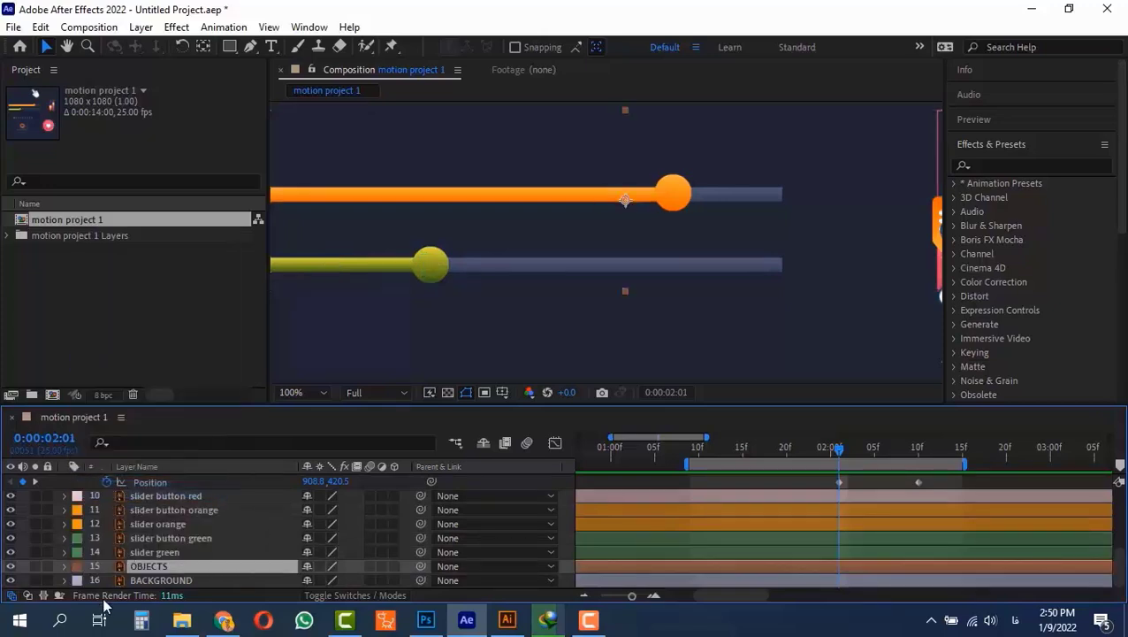
left_click(79, 579)
left_click(136, 502)
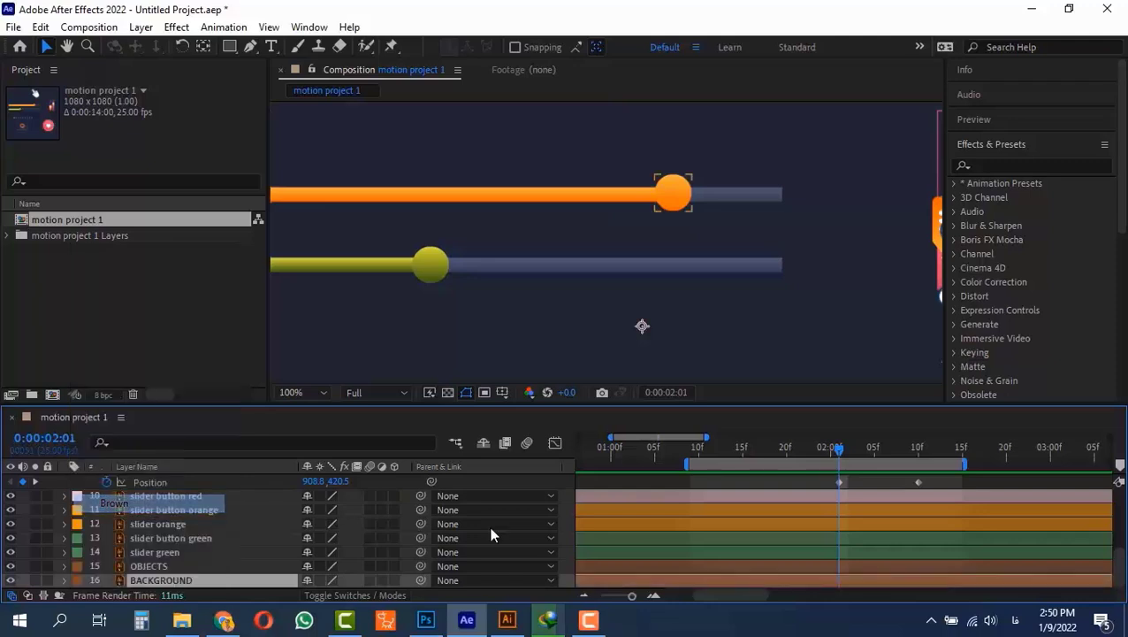
Add a Scale keyframe to the slider button red layer at 0:00:02:01, where the hand begins pushing the slider handle
scroll(790, 554, "up", 3)
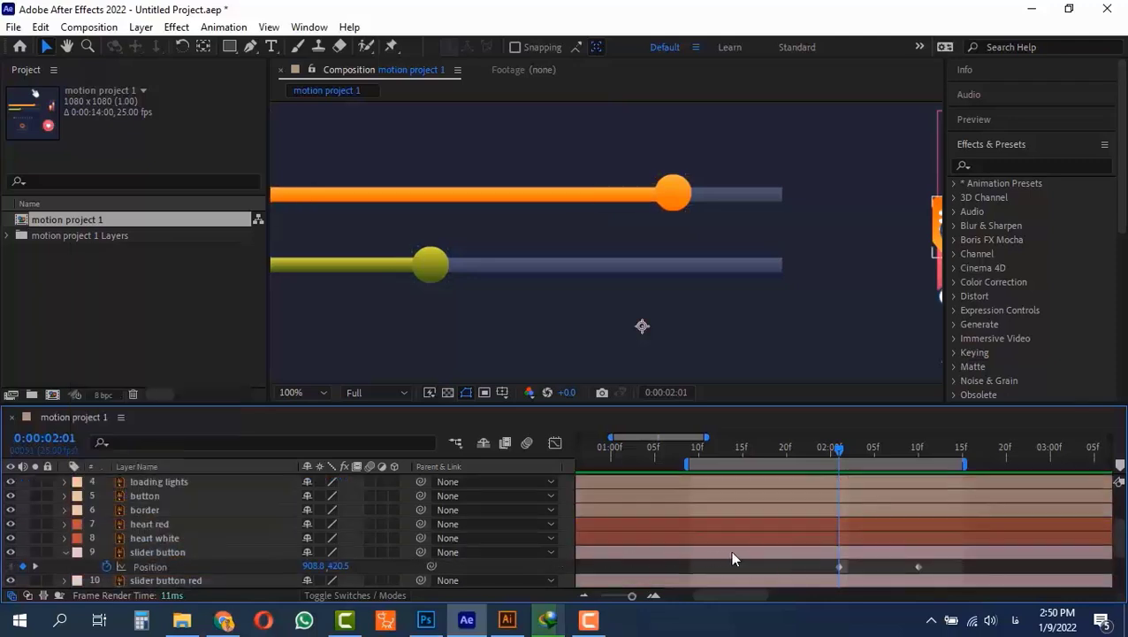
scroll(732, 558, "up", 3)
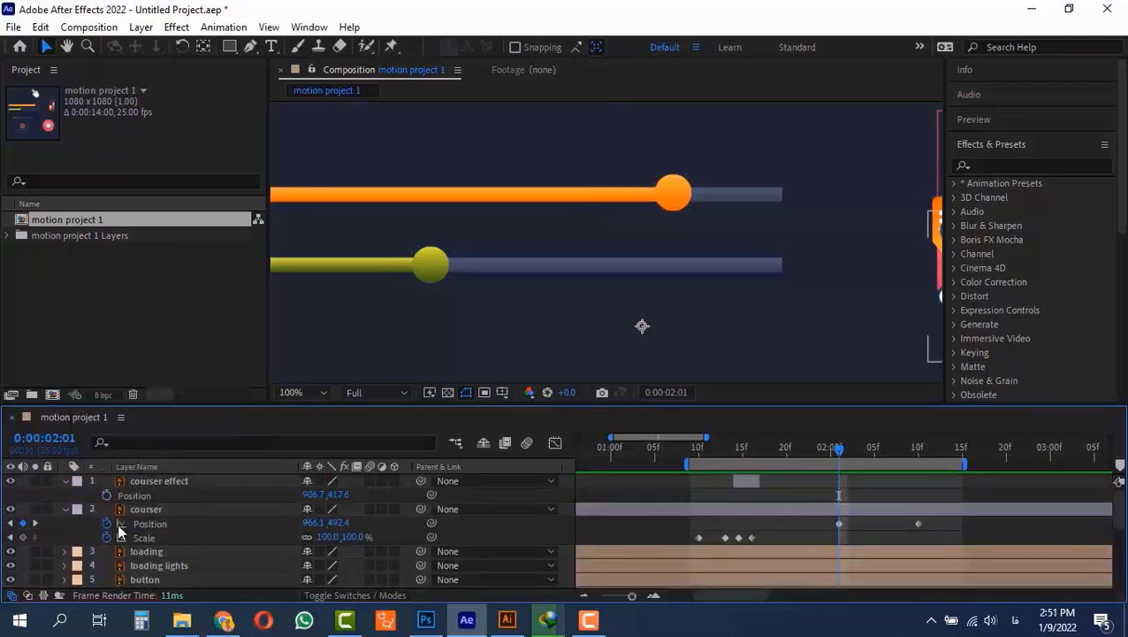
scroll(773, 532, "down", 3)
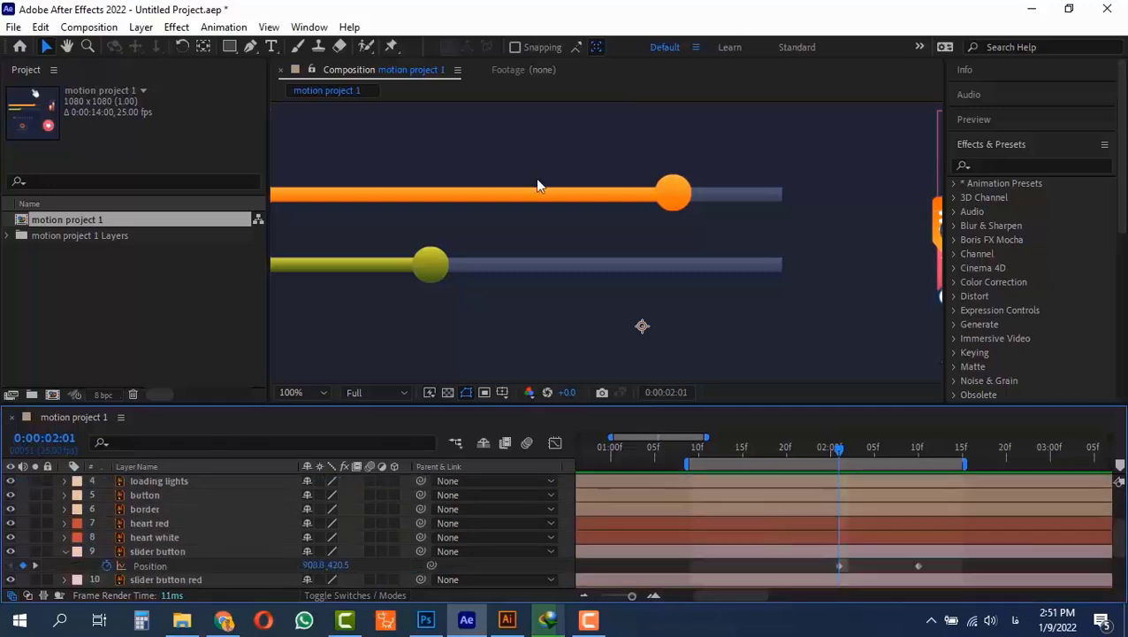
left_click_drag(851, 238, 387, 249)
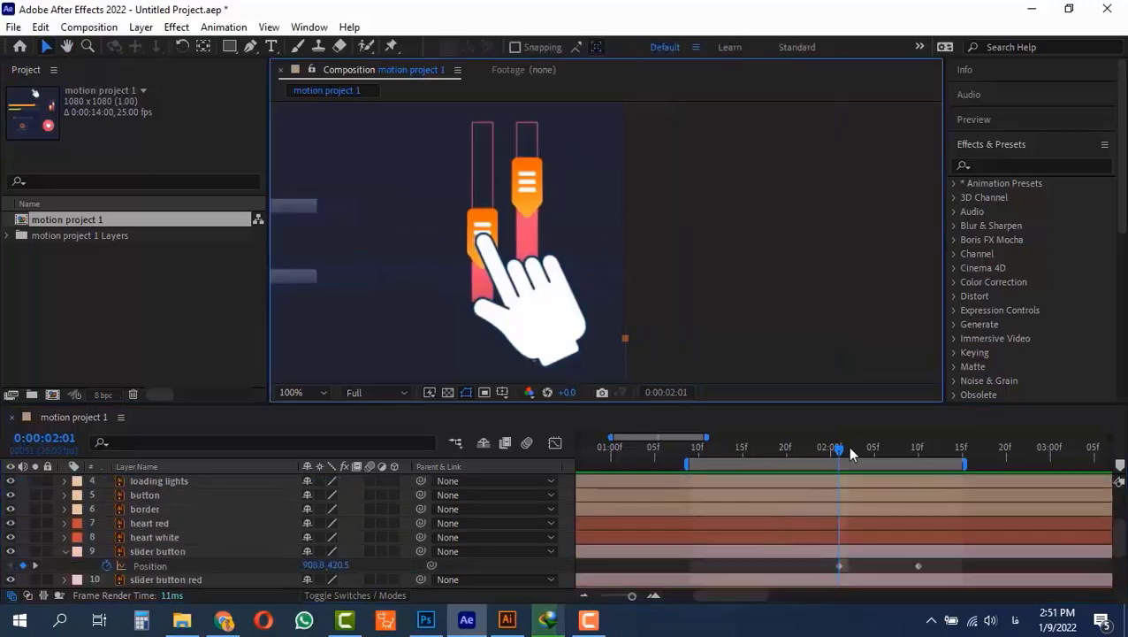
left_click_drag(850, 448, 892, 458)
scroll(770, 512, "down", 3)
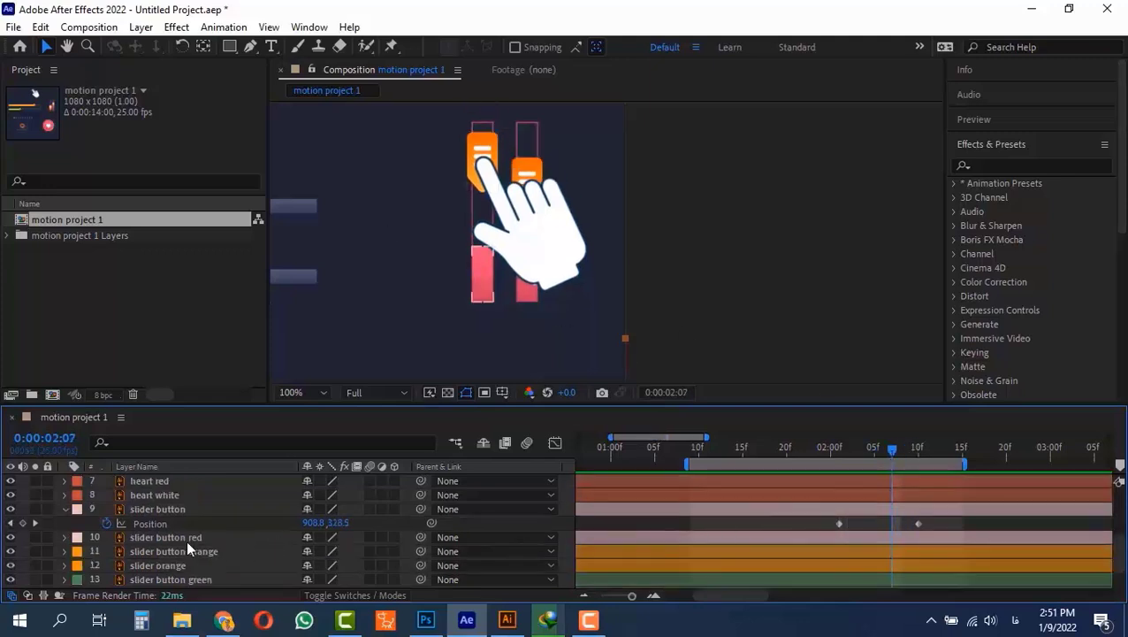
left_click(163, 538)
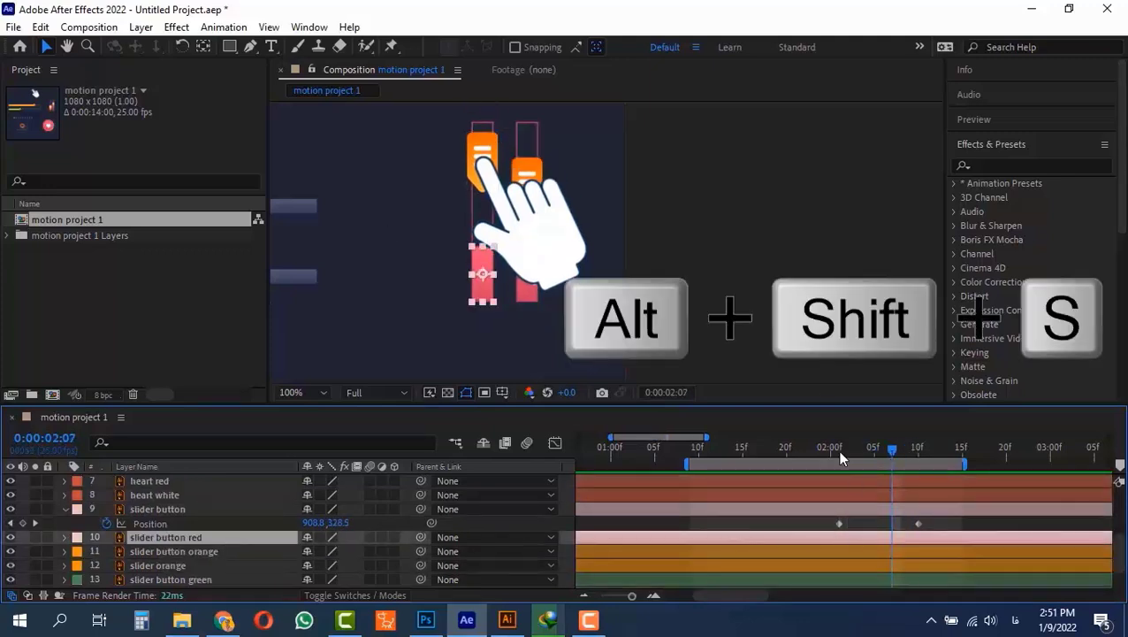
mouse_move(838, 449)
left_mouse_down()
mouse_move(824, 449)
mouse_move(839, 449)
left_mouse_up()
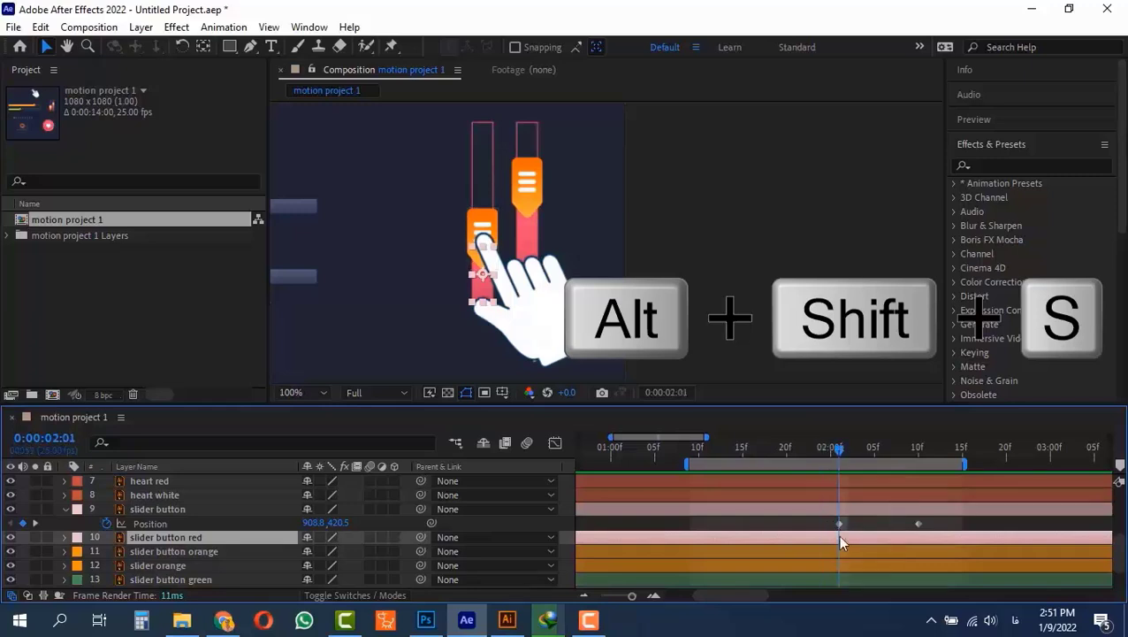
key("alt+shift+s")
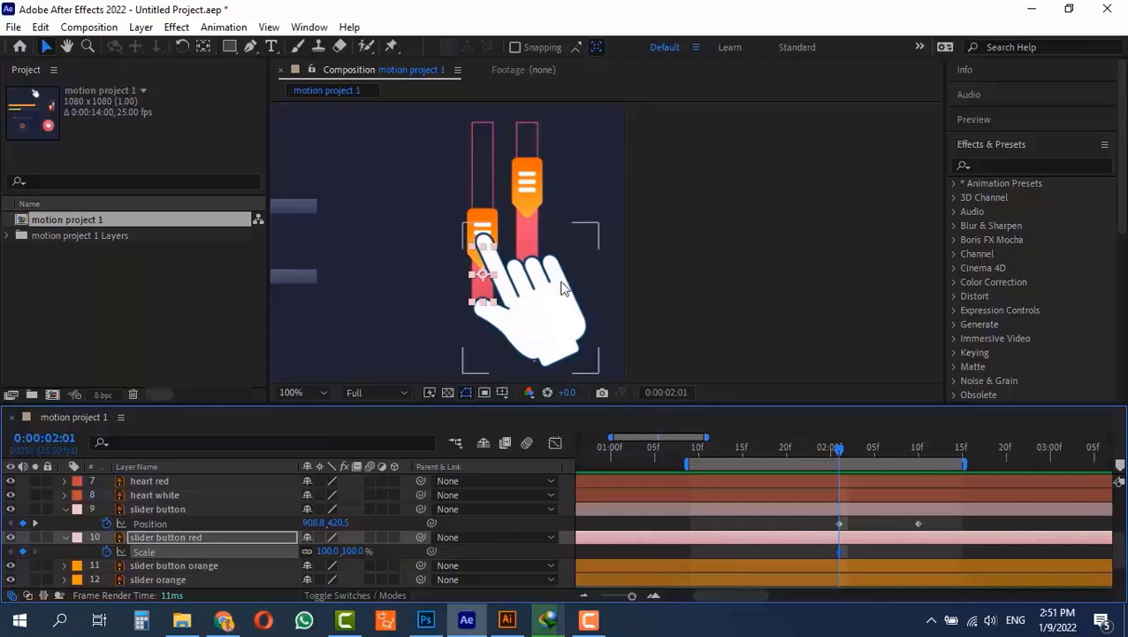
At 0:00:02:10, unlink the proportions of the slider button red layer's Scale so its height can change independently
scroll(454, 294, "up", 2)
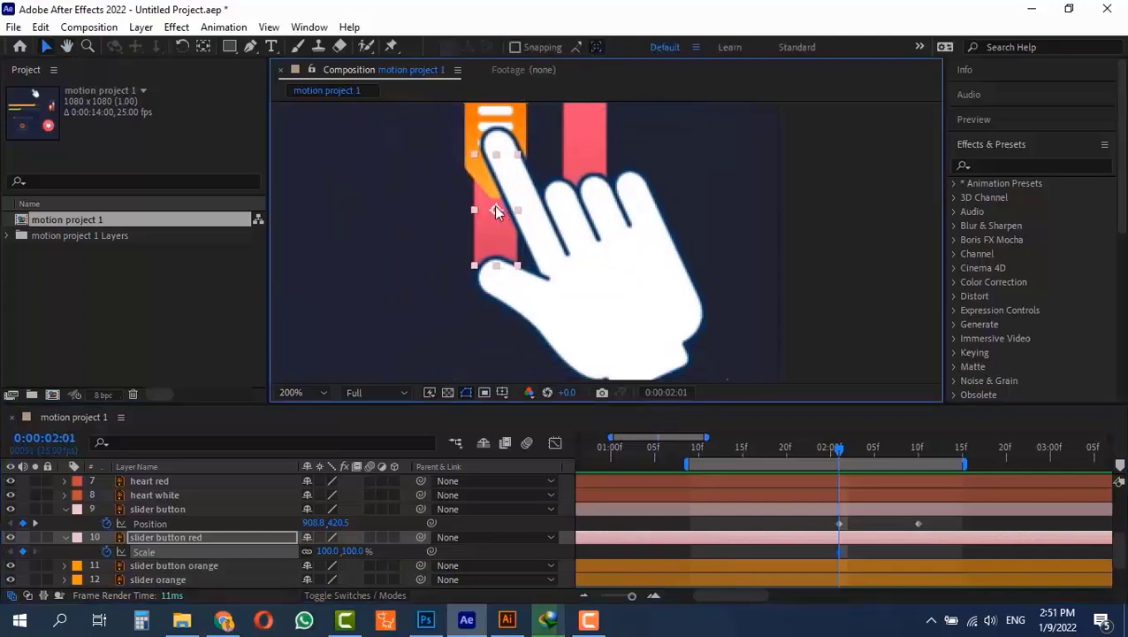
left_click_drag(555, 192, 543, 245)
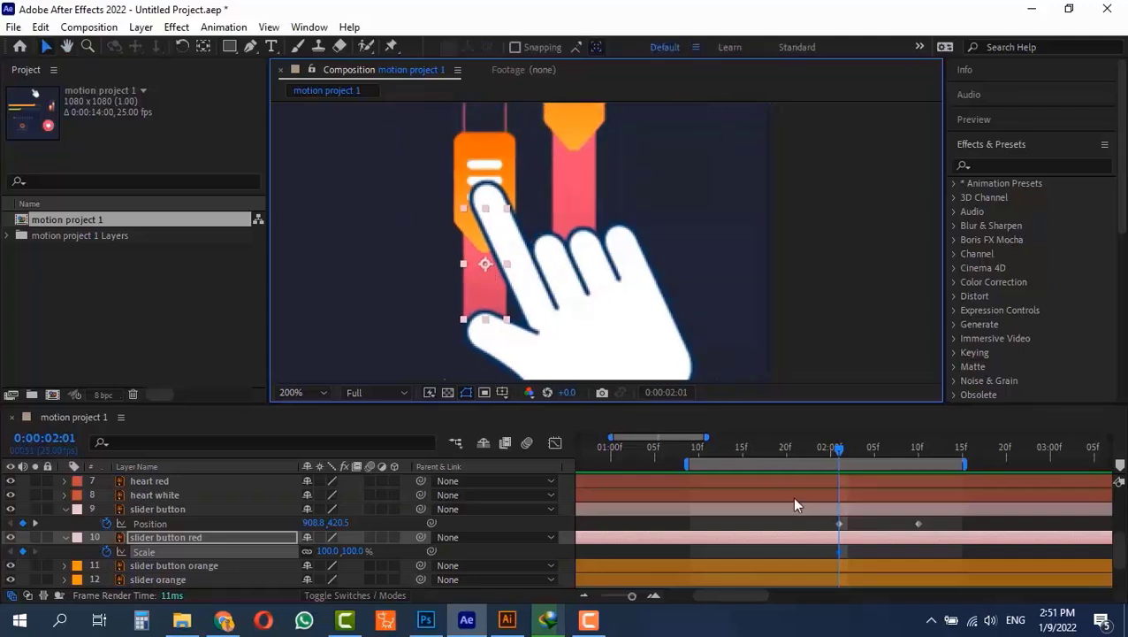
left_click_drag(874, 456, 915, 457)
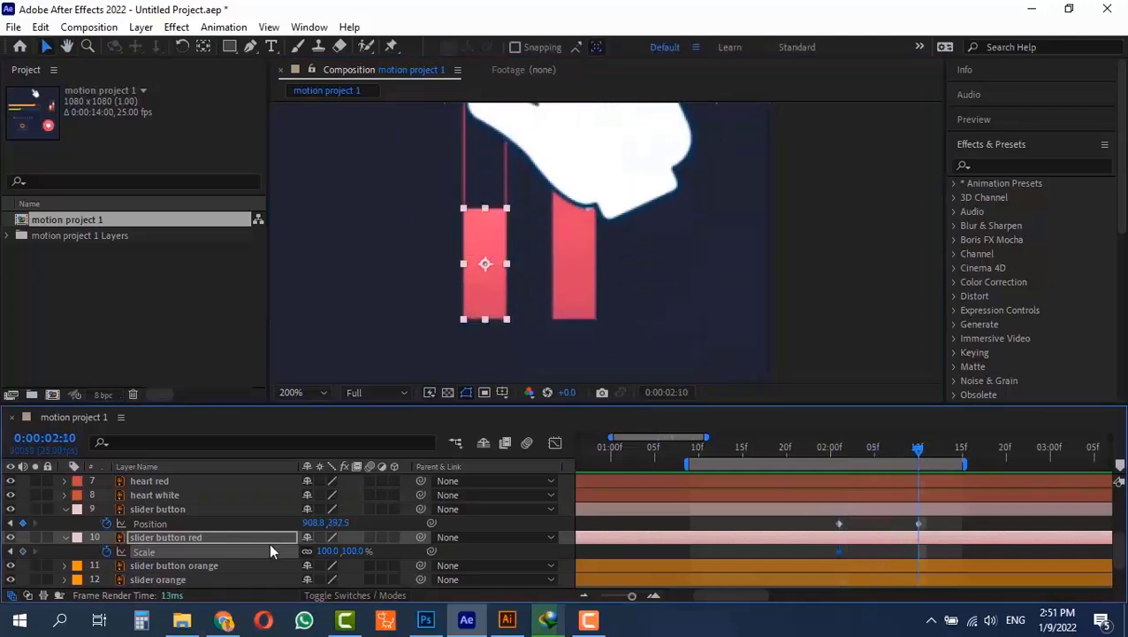
left_click(305, 550)
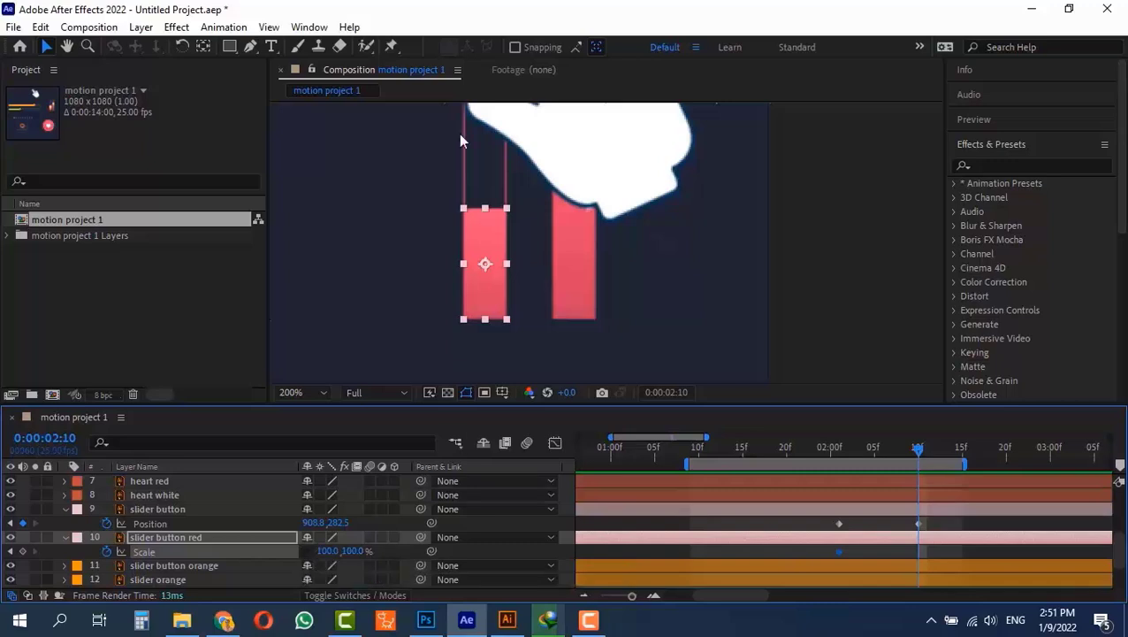
Try stretching the slider button red layer vertically to 156% from its centered anchor point, and undo the stretch
left_click_drag(353, 551, 399, 550)
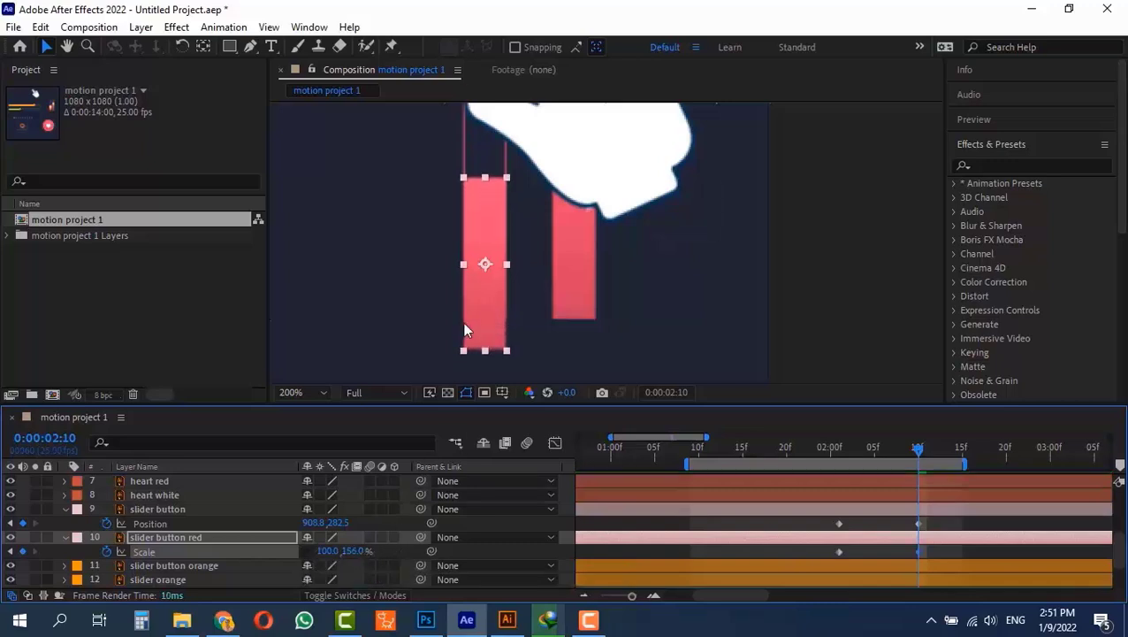
key("ctrl+z")
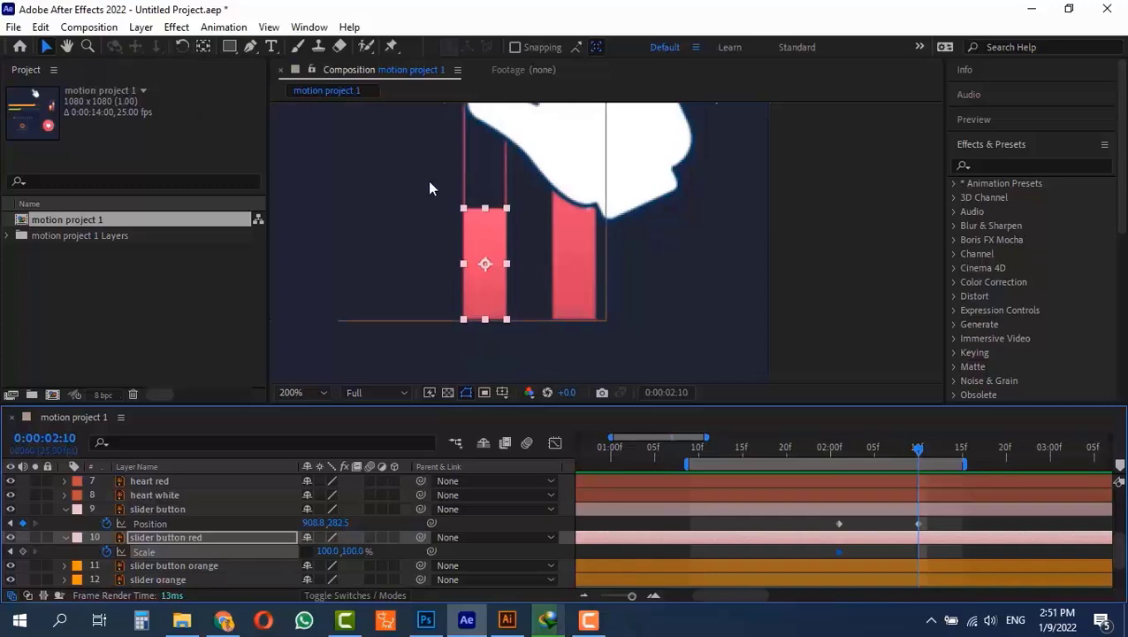
At 0:00:02:01, move the slider button red layer's anchor point to the middle of its bottom edge
key("y")
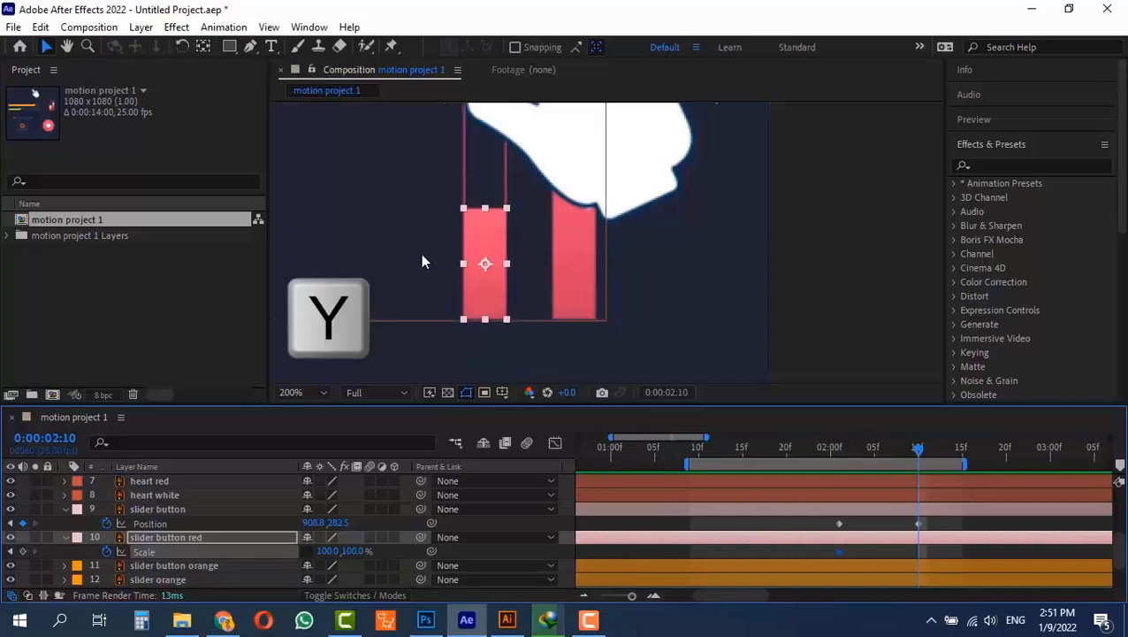
left_click(834, 445)
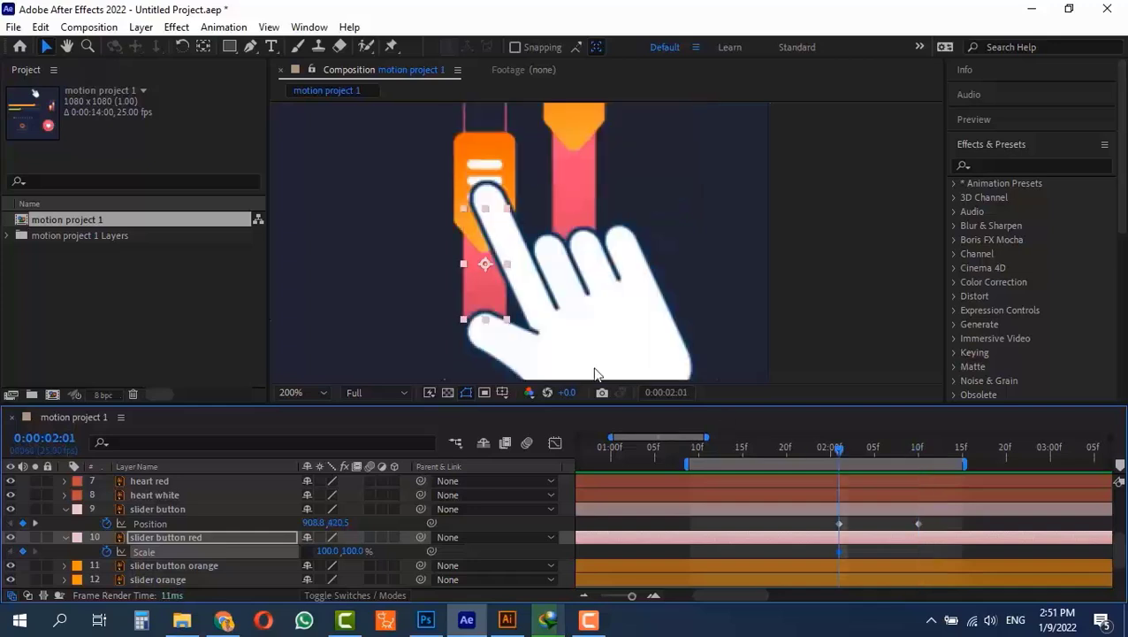
left_click_drag(485, 267, 486, 320)
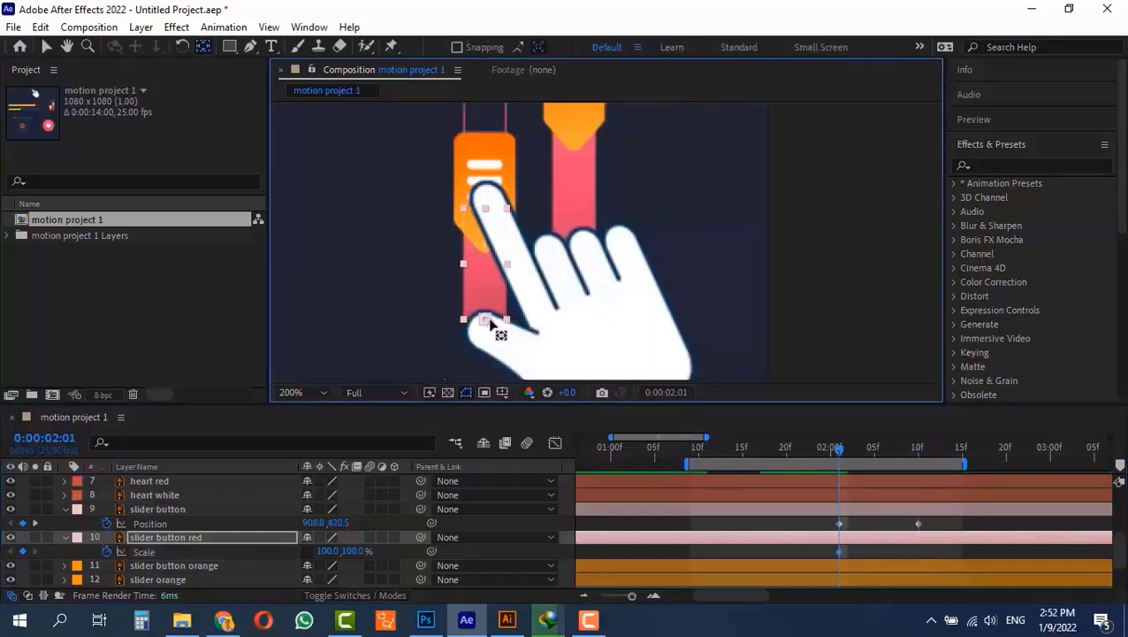
At 0:00:02:10, stretch the slider button red layer's vertical Scale to 319% so the fill reaches the raised handle
left_click_drag(840, 451, 916, 471)
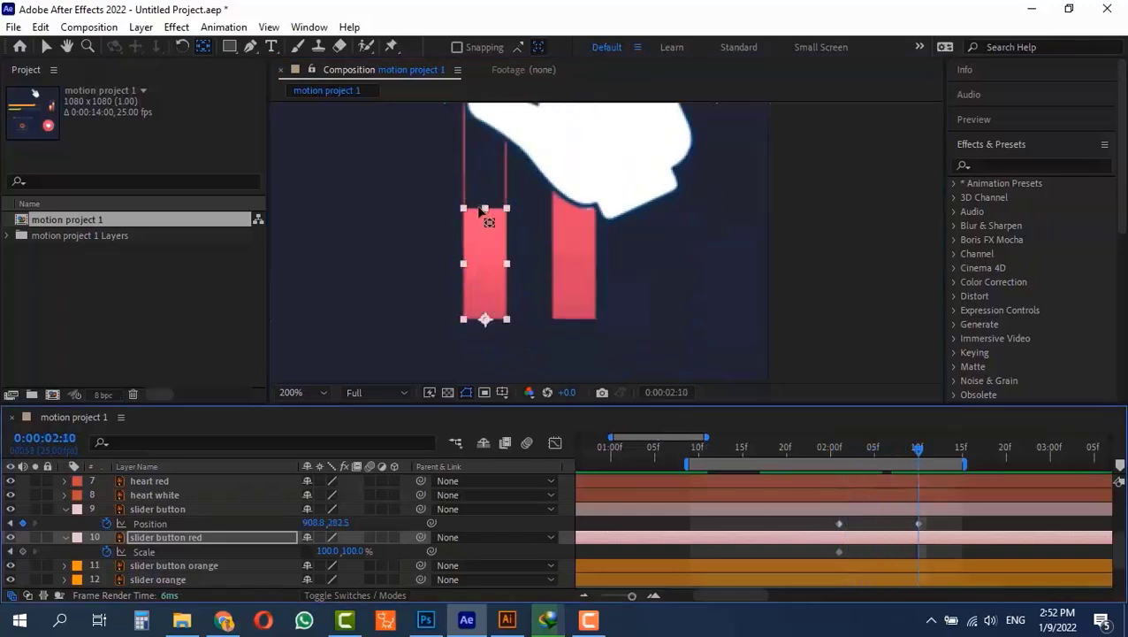
left_click_drag(353, 551, 418, 549)
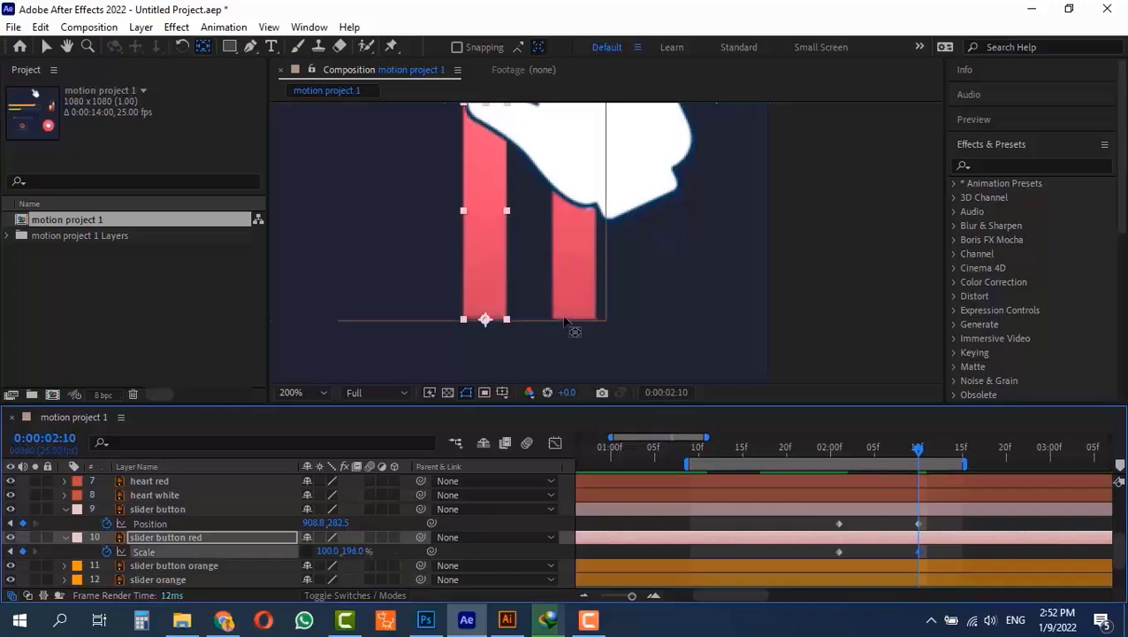
key("space")
left_click_drag(517, 217, 538, 395)
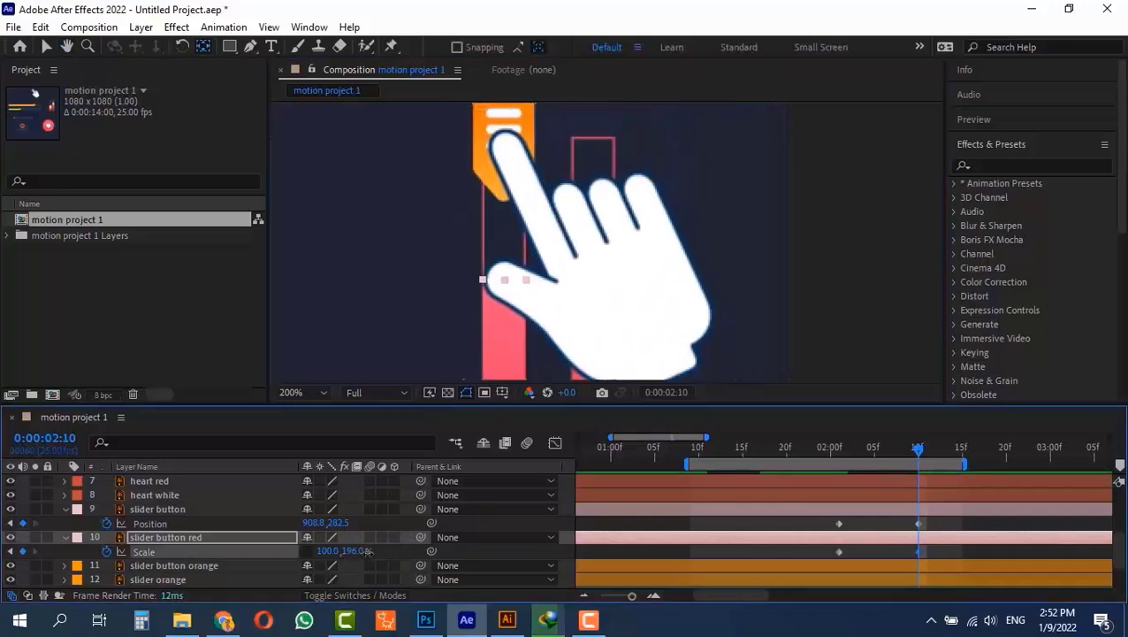
left_click_drag(352, 551, 451, 537)
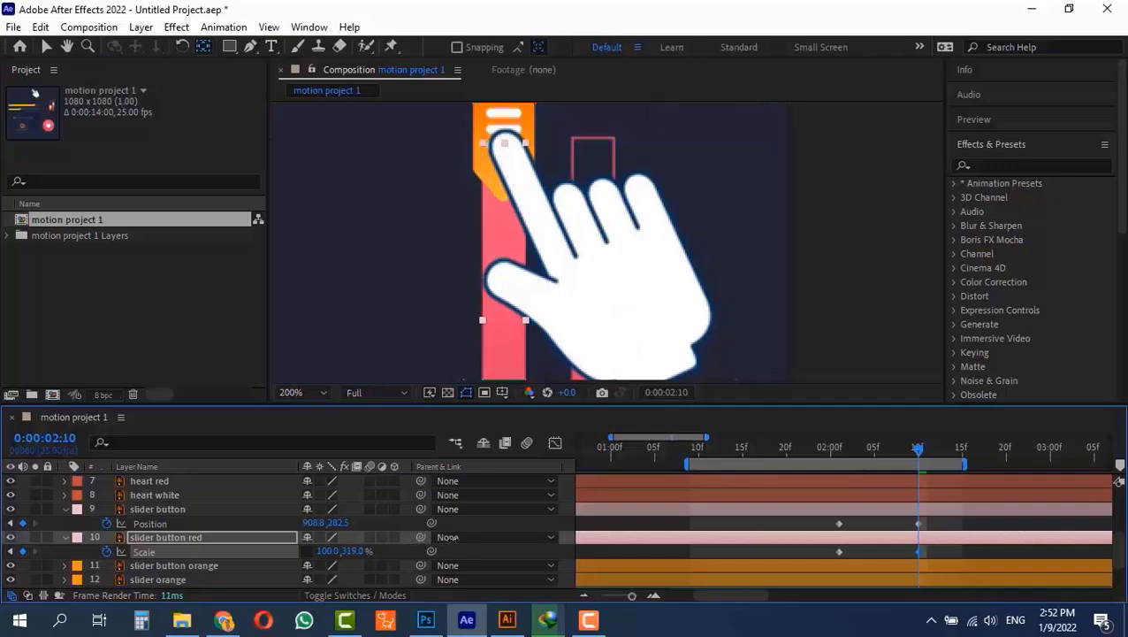
Scrub between 0:00:02:07 and 0:00:02:14 to check that the red fill follows the slider handle
left_click_drag(916, 469, 893, 473)
left_click_drag(654, 254, 612, 115)
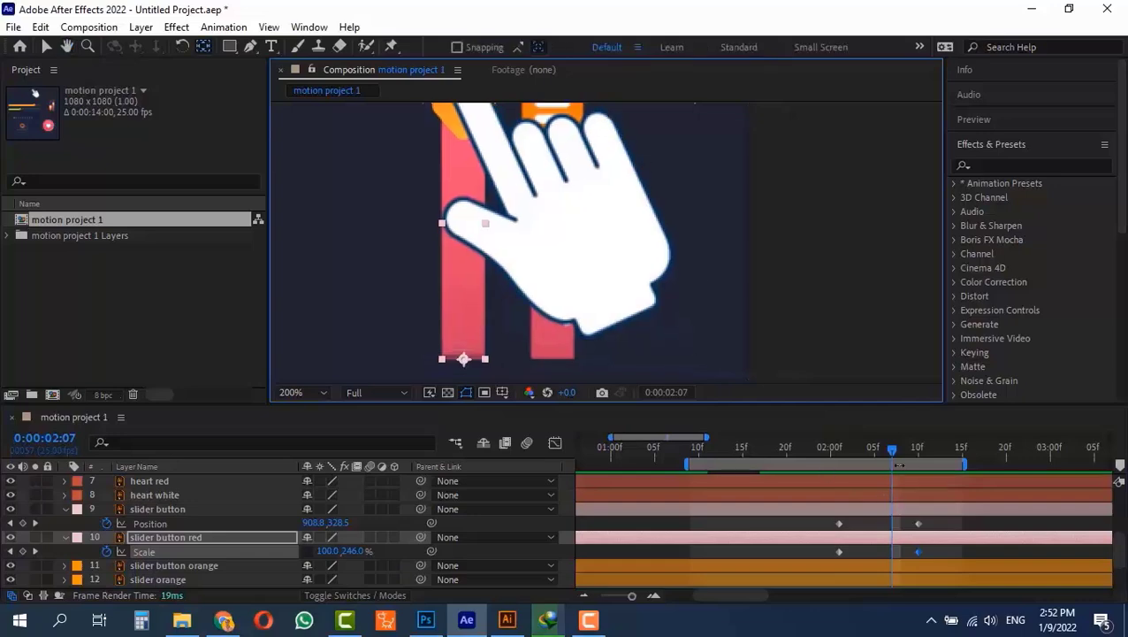
left_click_drag(871, 460, 906, 479)
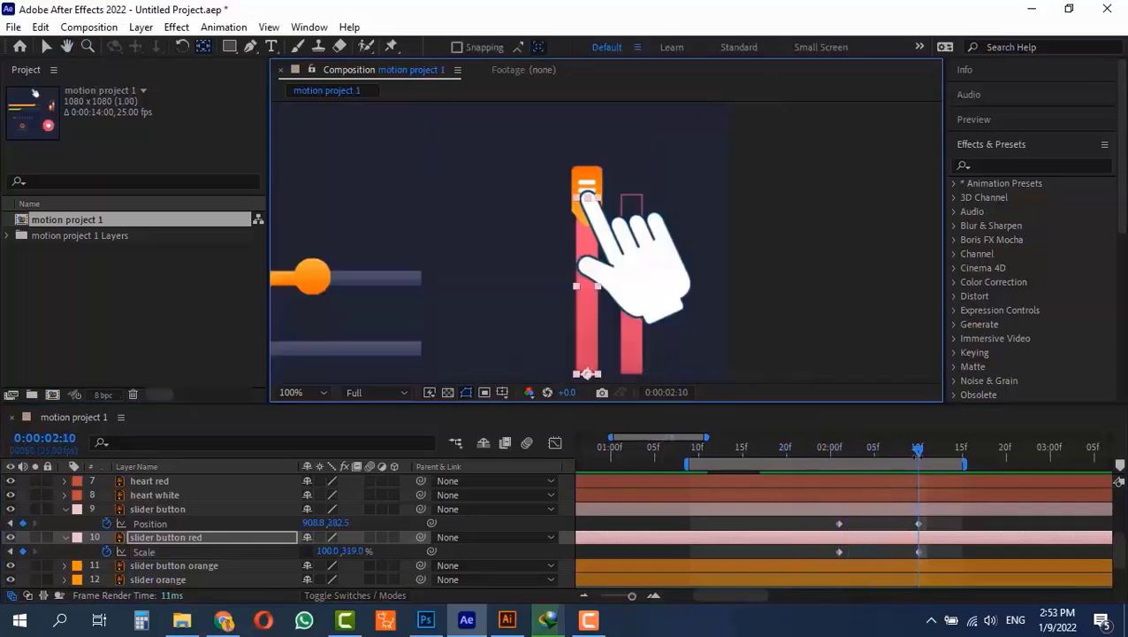
left_click_drag(917, 451, 1005, 513)
key("space")
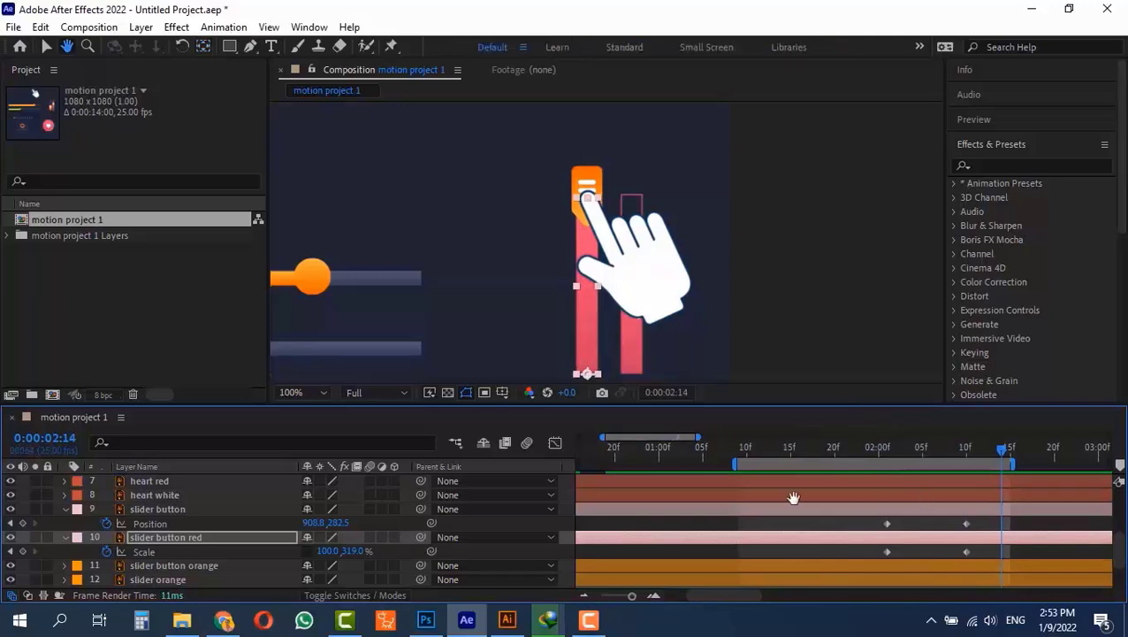
Extend the work area to about 0:00:03:03 and add a Position keyframe holding the courser layer in place at 0:00:02:21
left_click_drag(886, 510, 600, 528)
left_click_drag(727, 463, 841, 463)
key("space")
left_click_drag(689, 323, 698, 139)
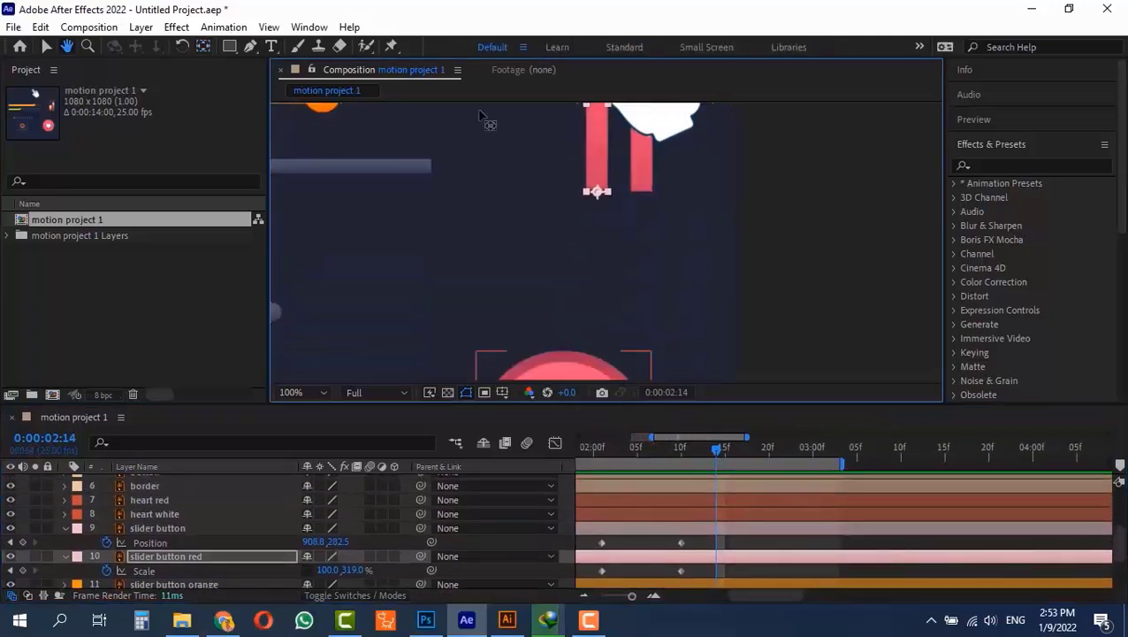
left_click_drag(718, 456, 778, 454)
scroll(775, 518, "up", 3)
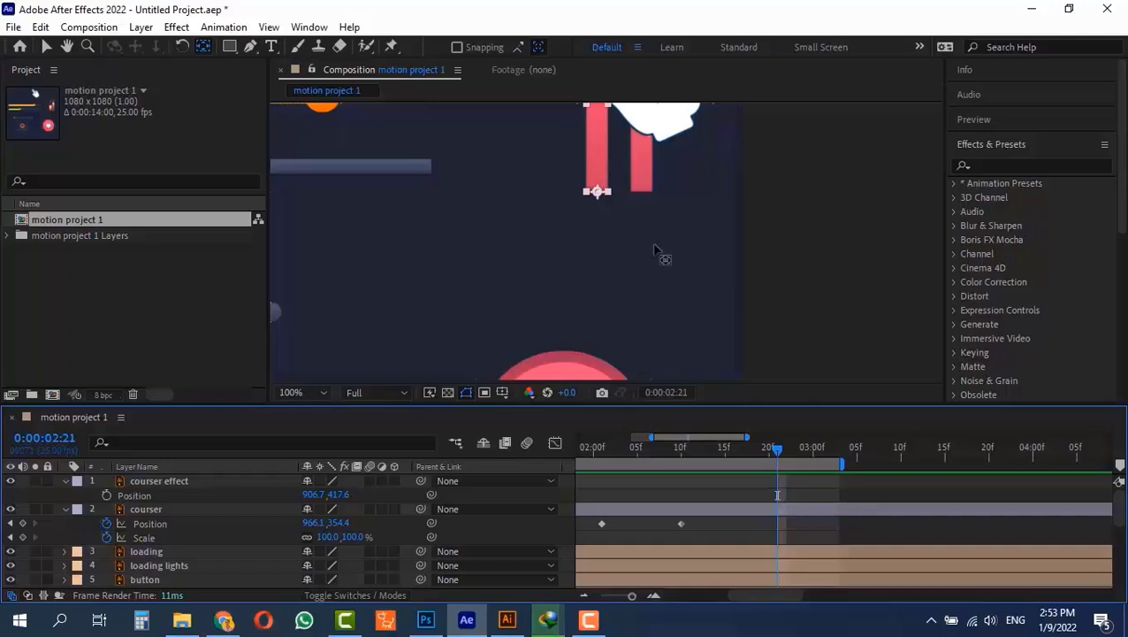
key("space")
left_click_drag(698, 223, 714, 384)
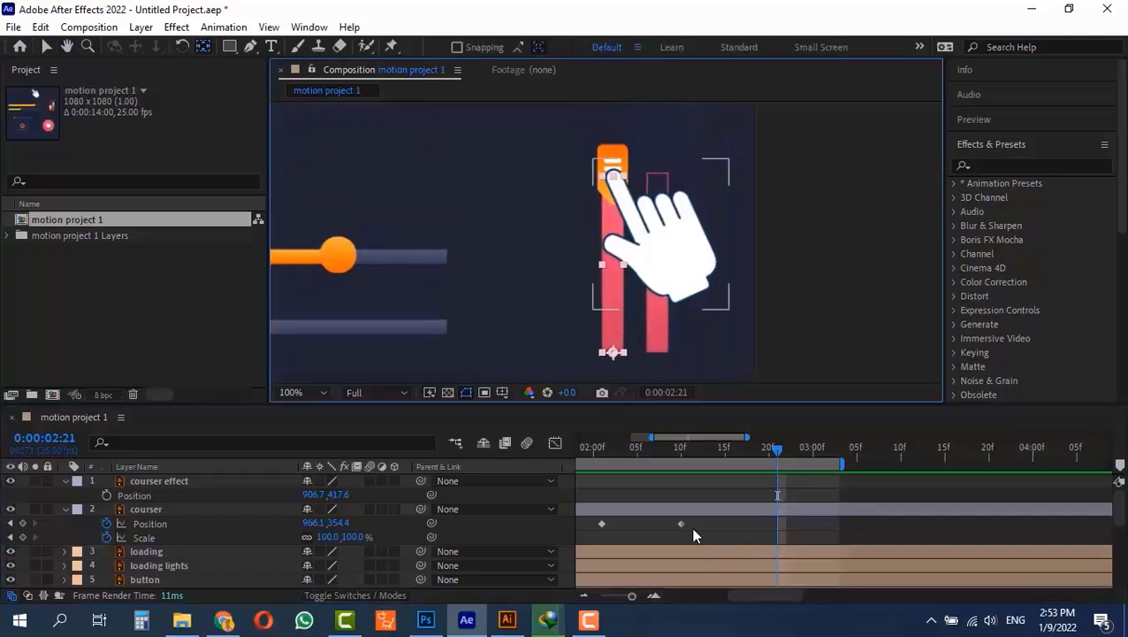
left_click(177, 524)
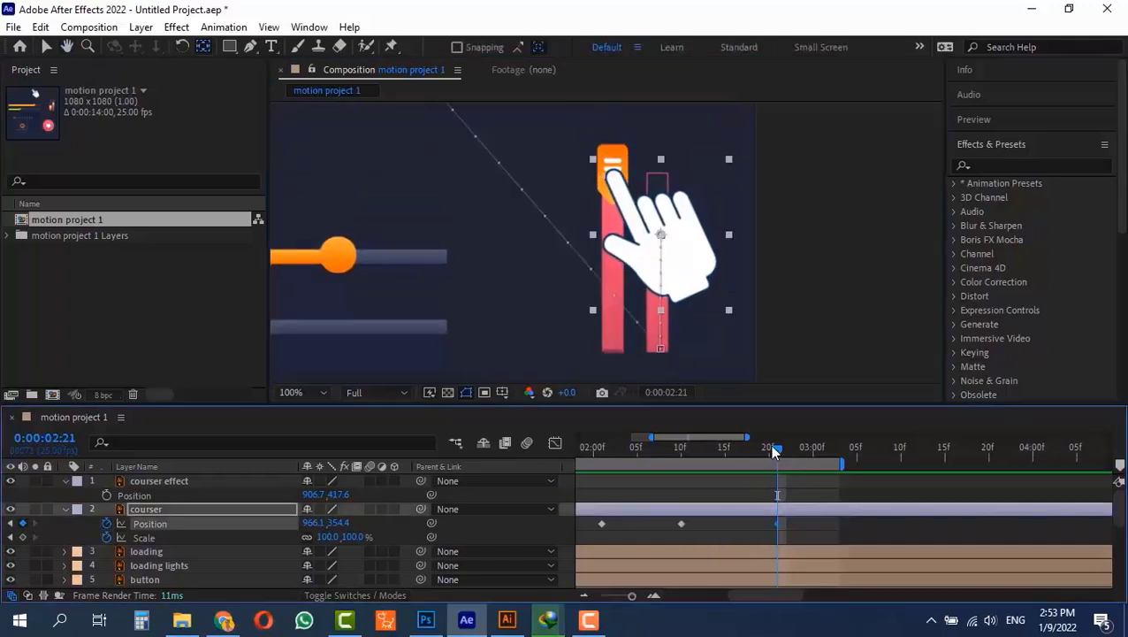
Preview the animation of the hand pushing the vertical slider up, starting from 0:00:01:03
left_click_drag(774, 446, 893, 451)
left_click_drag(782, 482, 692, 482)
key("space")
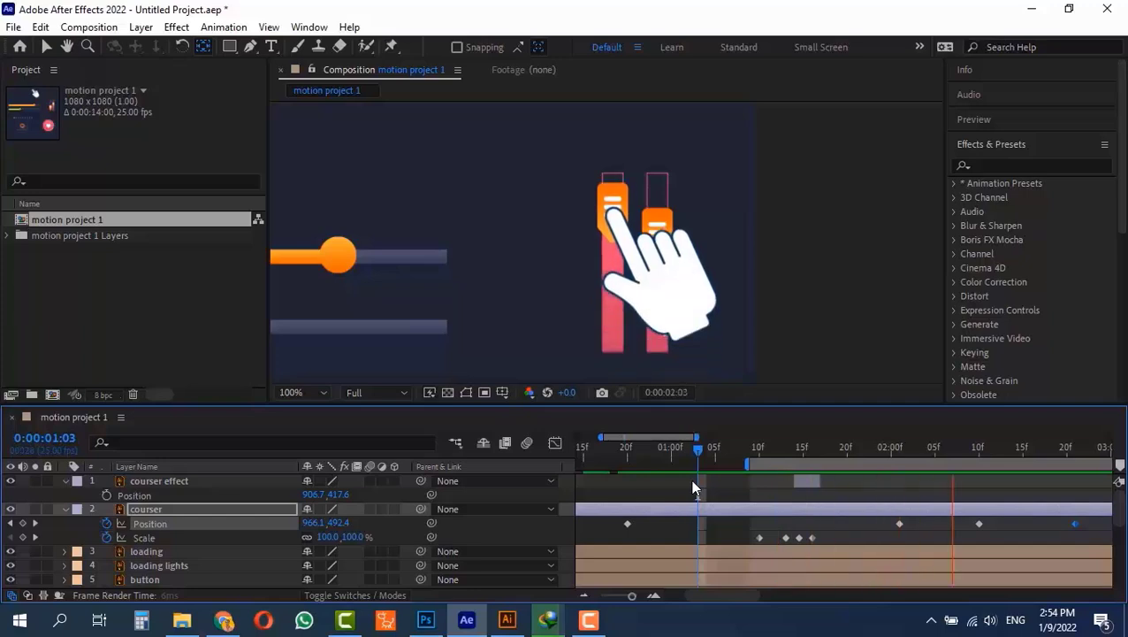
key("space")
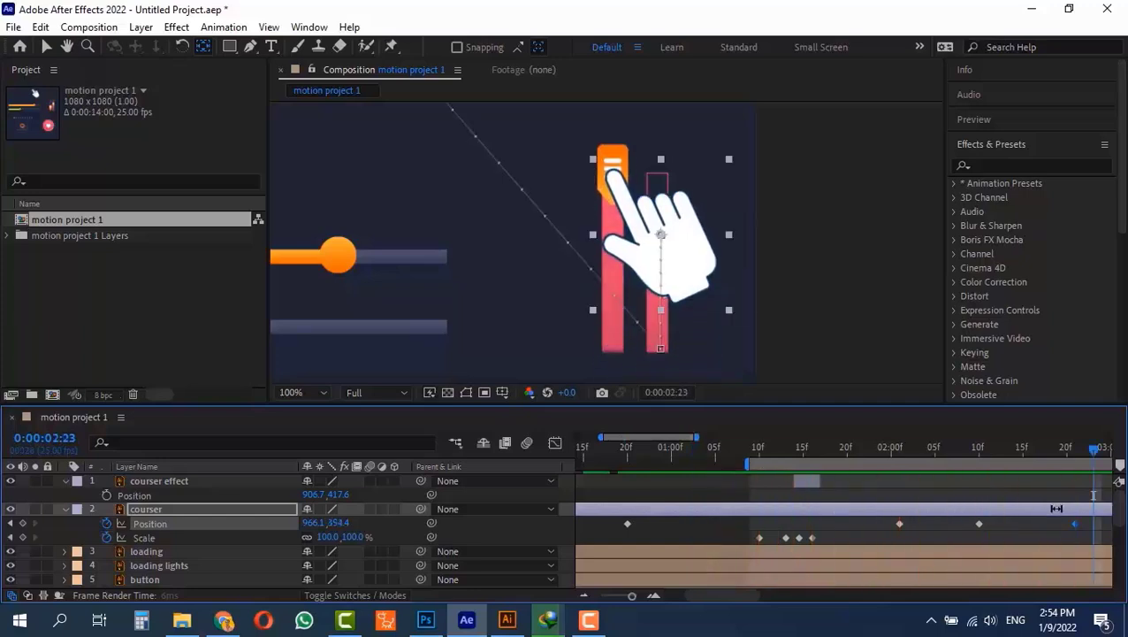
Extend the work area to about 0:00:03:21 and, at 0:00:03:15, move the courser hand down onto the heart button
left_click_drag(1032, 522, 676, 506)
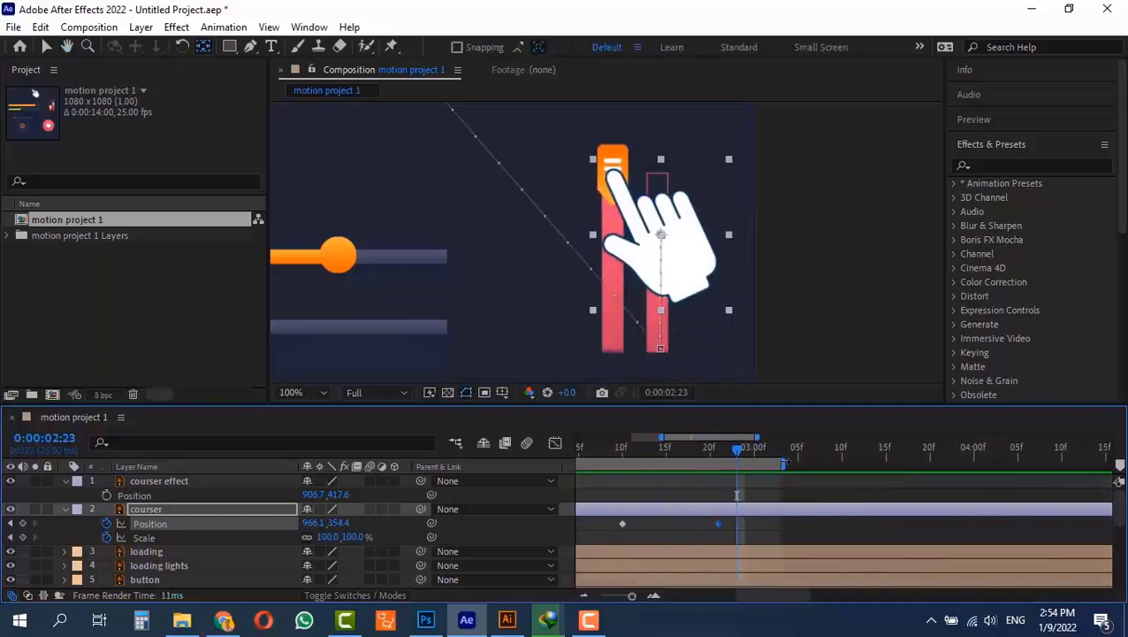
left_click_drag(784, 462, 940, 461)
mouse_move(796, 446)
left_mouse_down()
mouse_move(872, 458)
mouse_move(843, 455)
left_mouse_up()
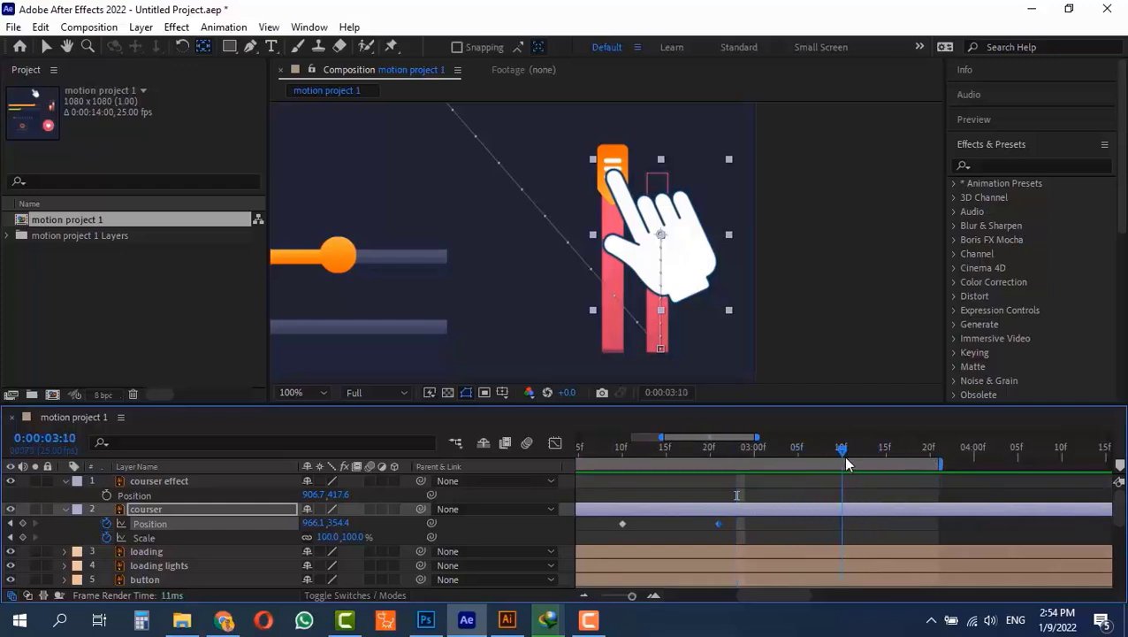
left_click(885, 455)
left_click_drag(751, 315, 775, 199)
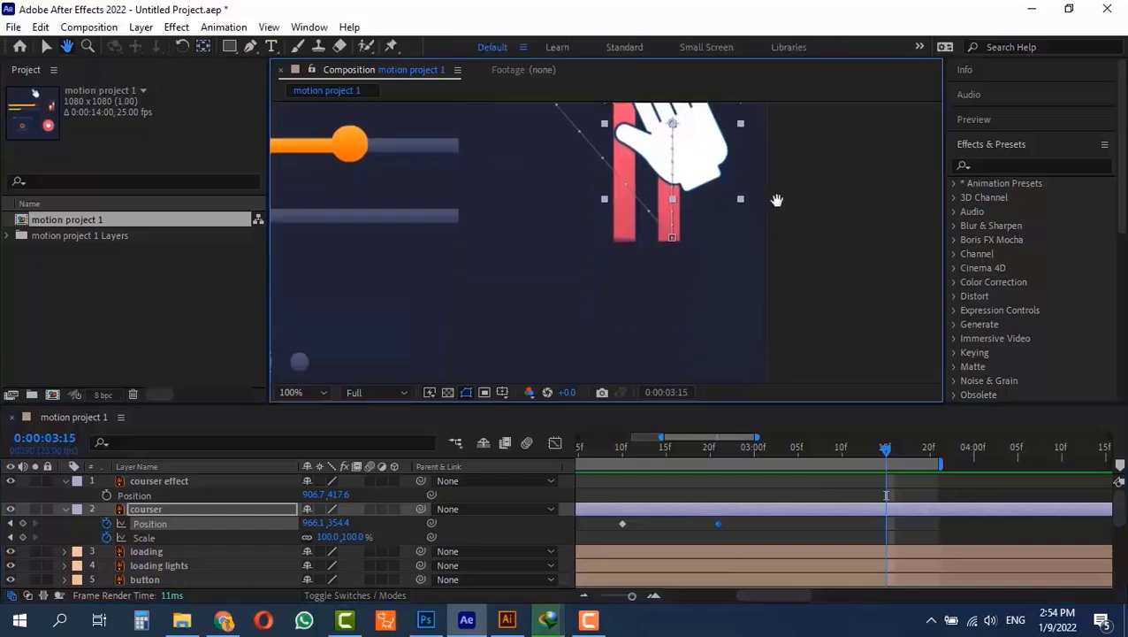
key("v")
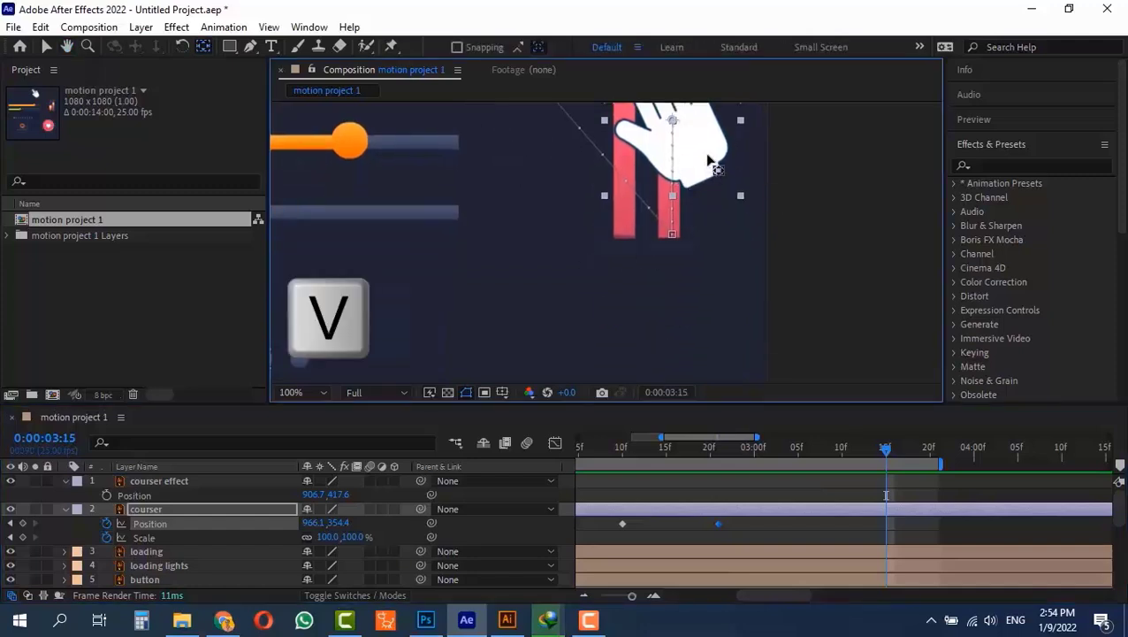
left_click_drag(699, 144, 681, 349)
Preview the hand's travel to the heart button from 0:00:02:08, and shift the work area to start at 0:00:03:00
left_click_drag(887, 451, 603, 471)
key("b")
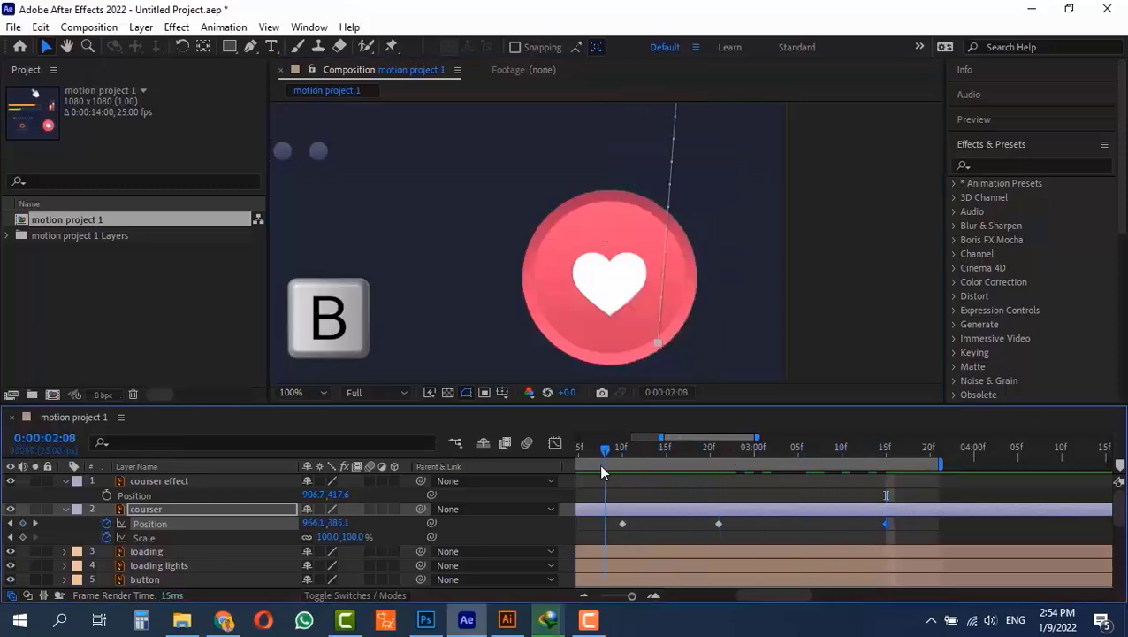
key("space")
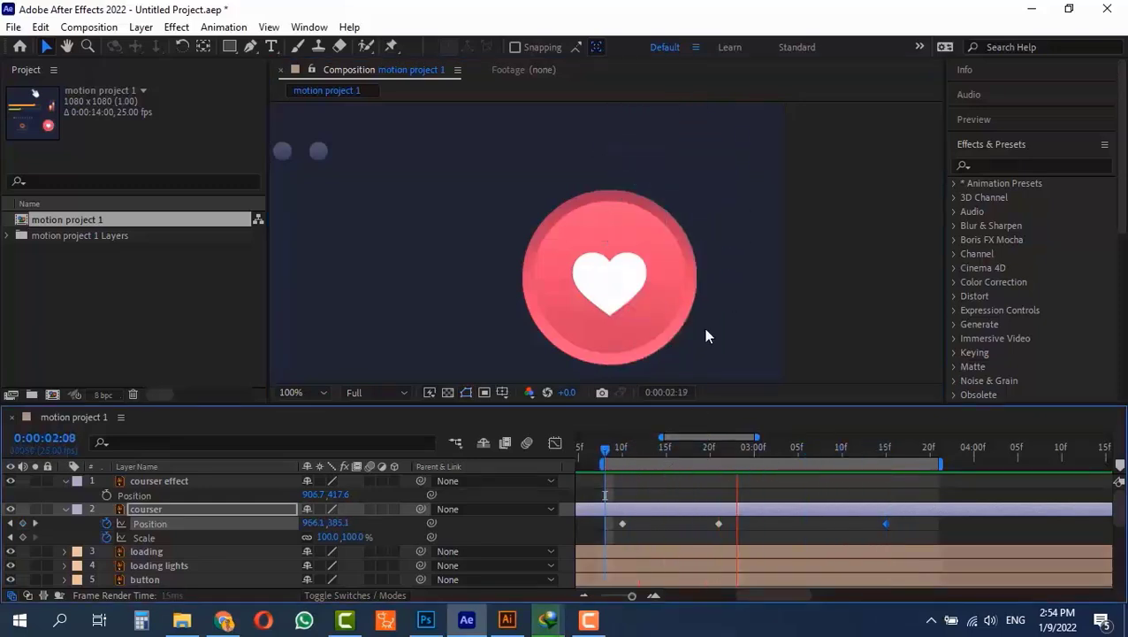
key("comma")
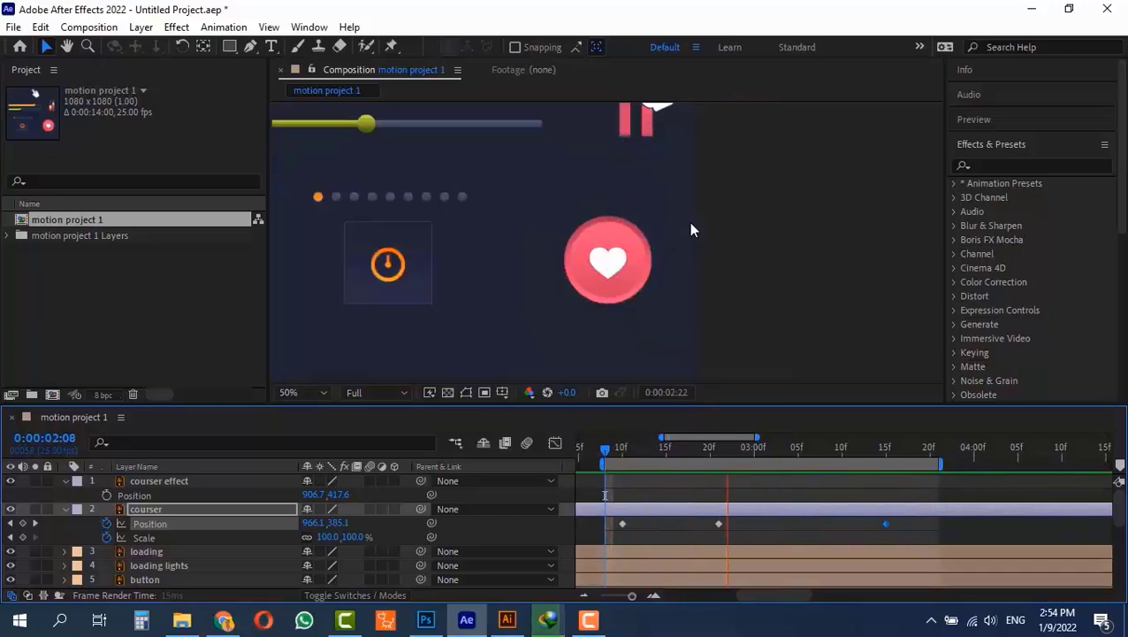
left_click_drag(730, 161, 698, 257)
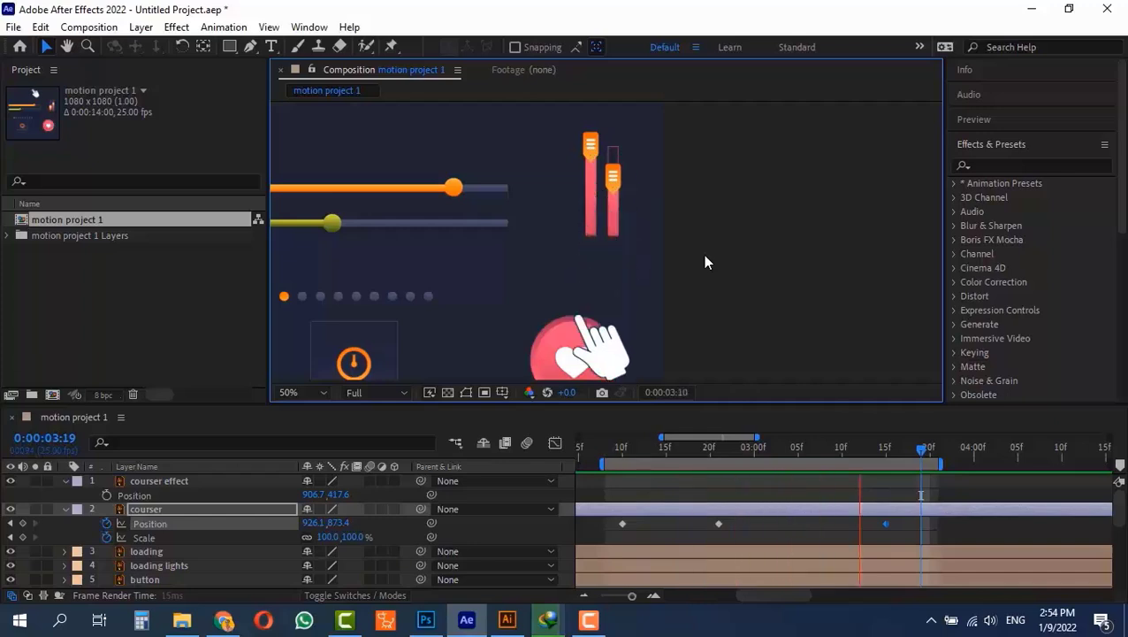
key("space")
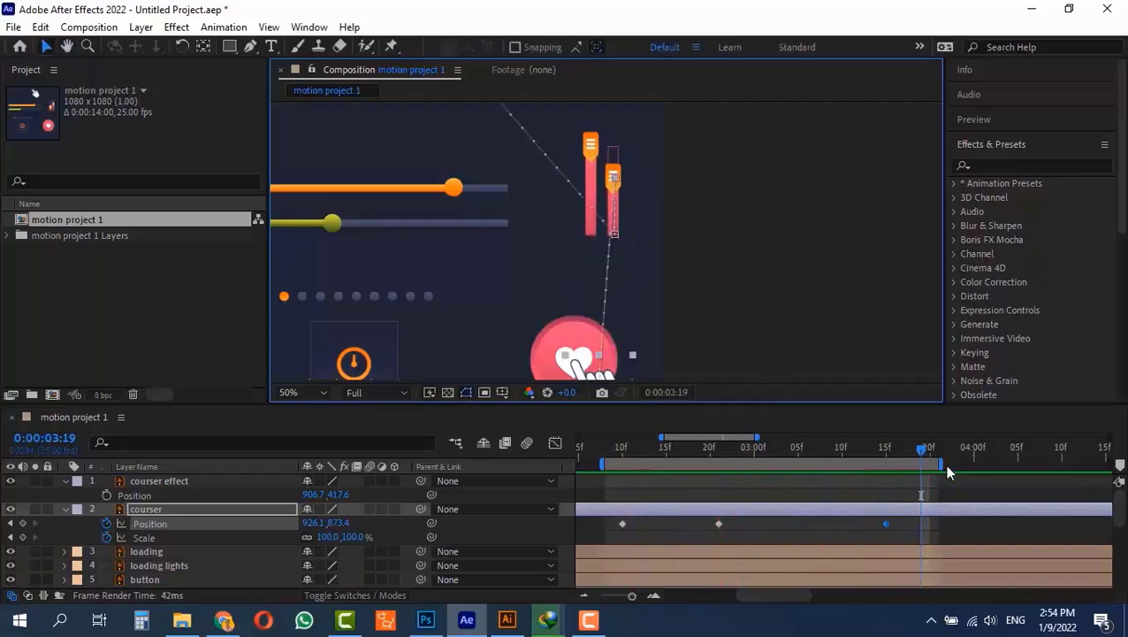
left_click_drag(932, 463, 1083, 463)
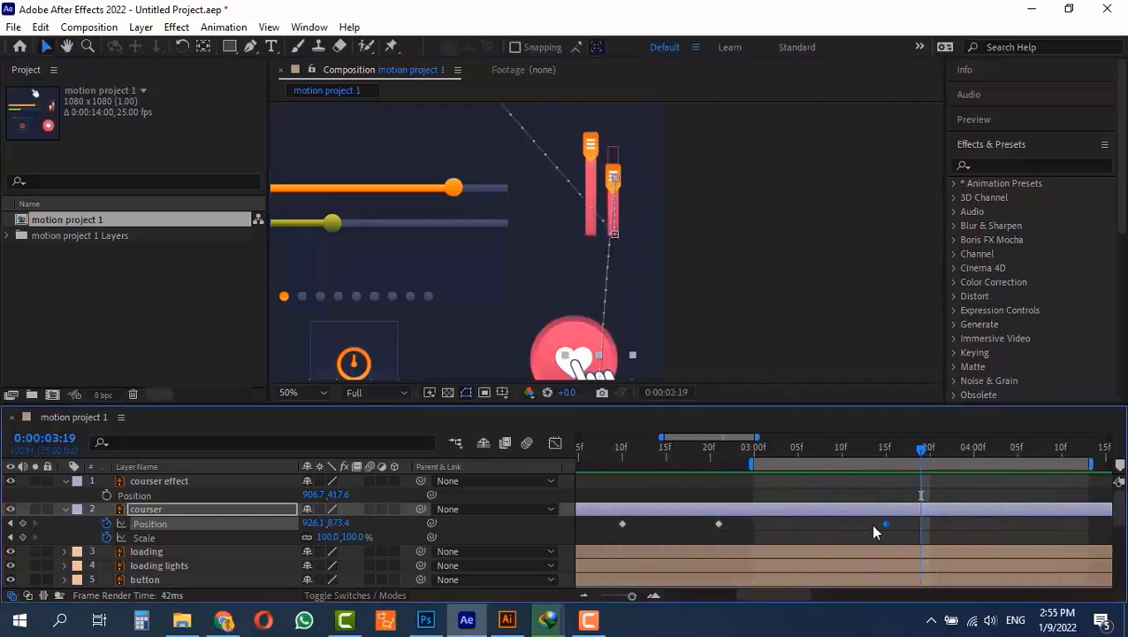
Try moving the courser's last Position keyframe to 0:00:03:11, and return it to 0:00:03:15
left_click_drag(886, 524, 850, 528)
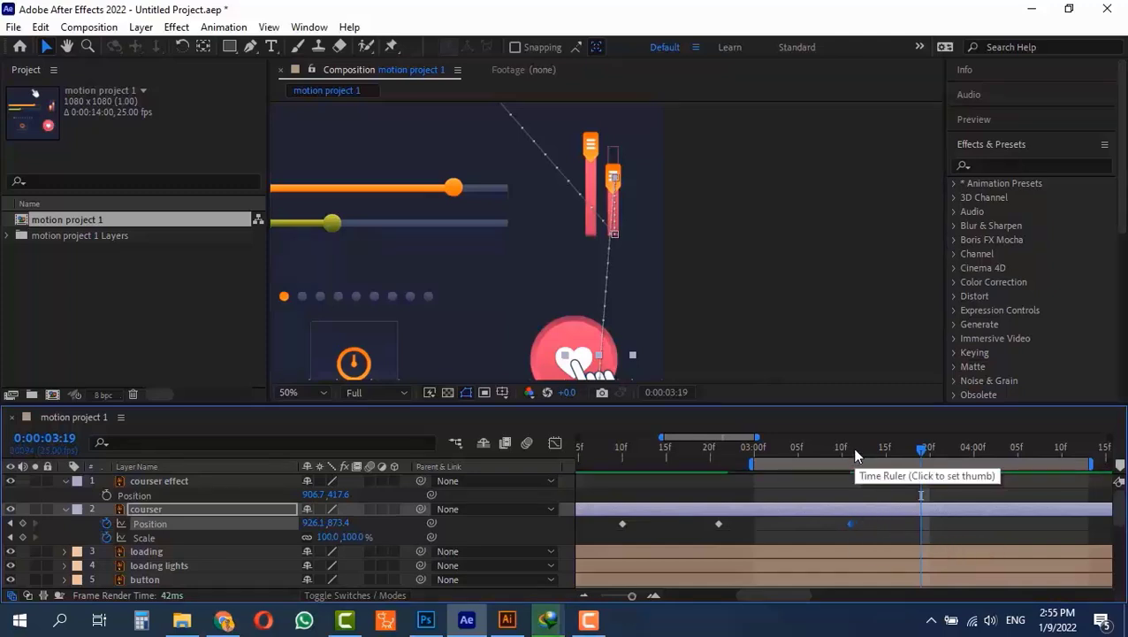
left_click_drag(851, 446, 885, 448)
left_click_drag(850, 526, 884, 524)
Copy the courser's four earlier click Scale keyframes and paste them at 0:00:03:22, over the heart button
left_click_drag(662, 322, 650, 172)
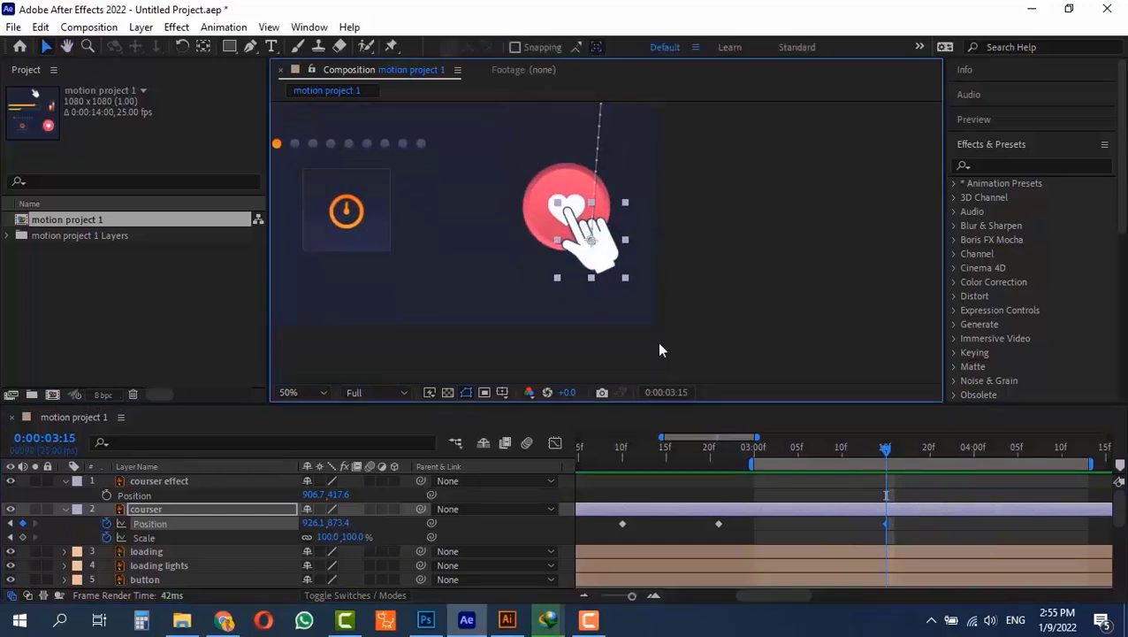
scroll(725, 522, "left", 3)
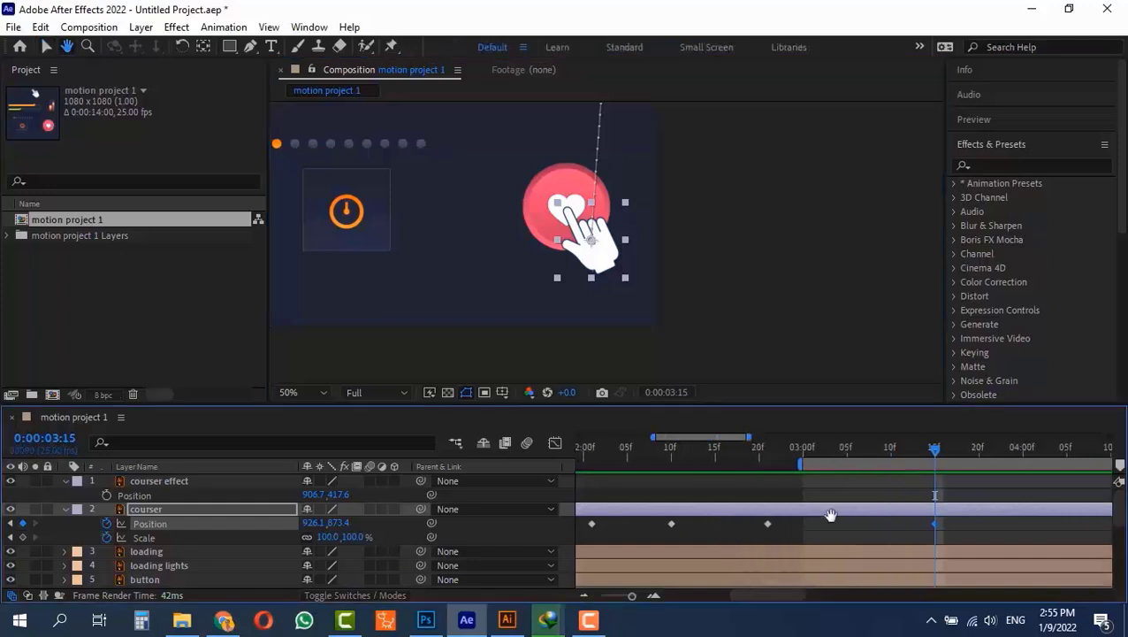
scroll(738, 530, "down", 1)
left_click_drag(745, 527, 668, 535)
key("ctrl+c")
left_click_drag(747, 595, 797, 597)
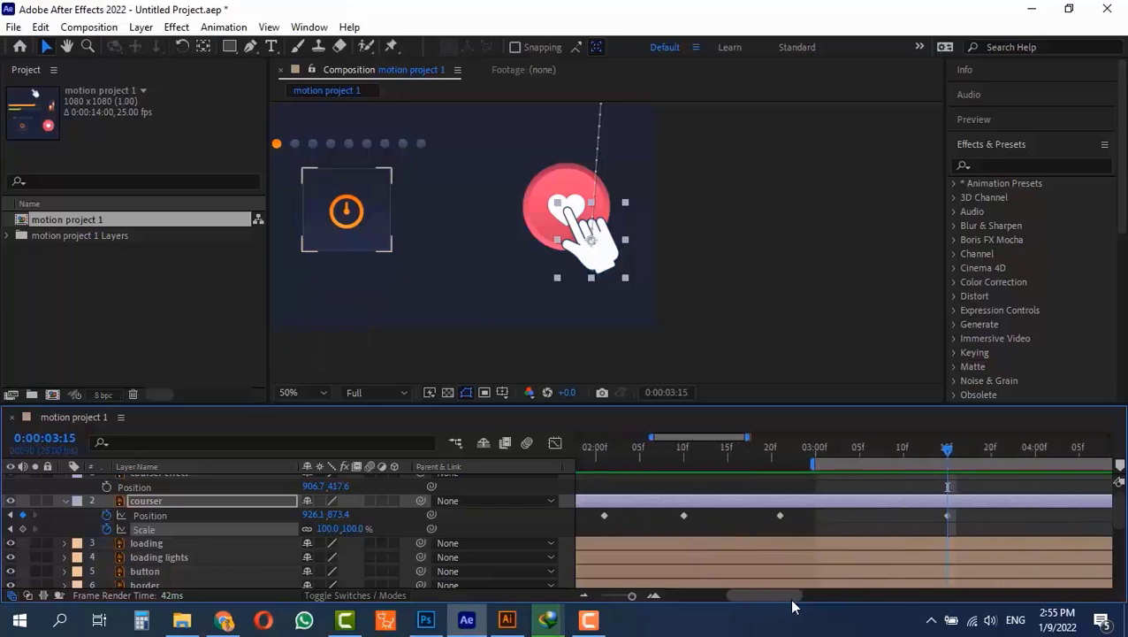
left_click_drag(823, 456, 855, 466)
key("ctrl+v")
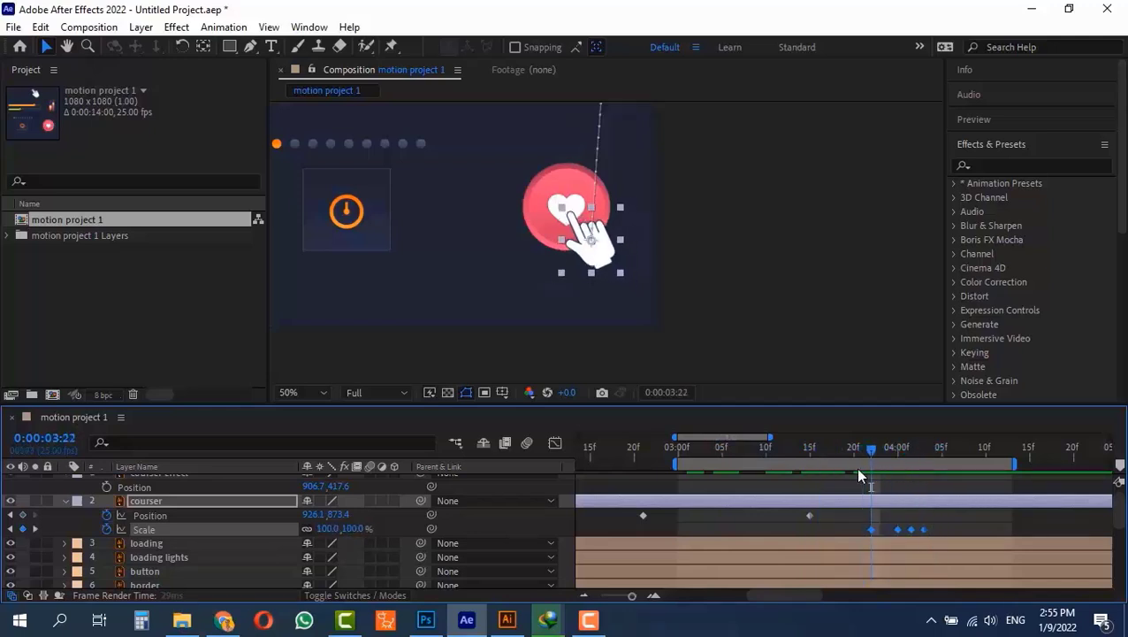
Shift the four pasted Scale keyframes to start at 0:00:04:00 and preview the hand's click from 0:00:03:00
left_click_drag(934, 529, 952, 530)
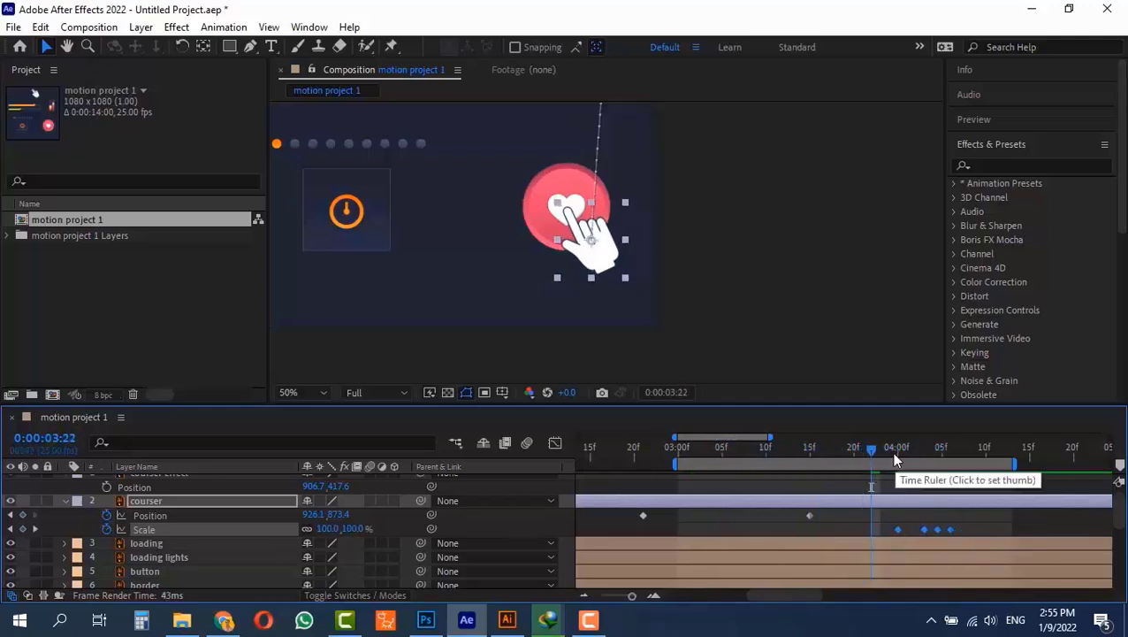
left_click_drag(892, 451, 680, 462)
key("space")
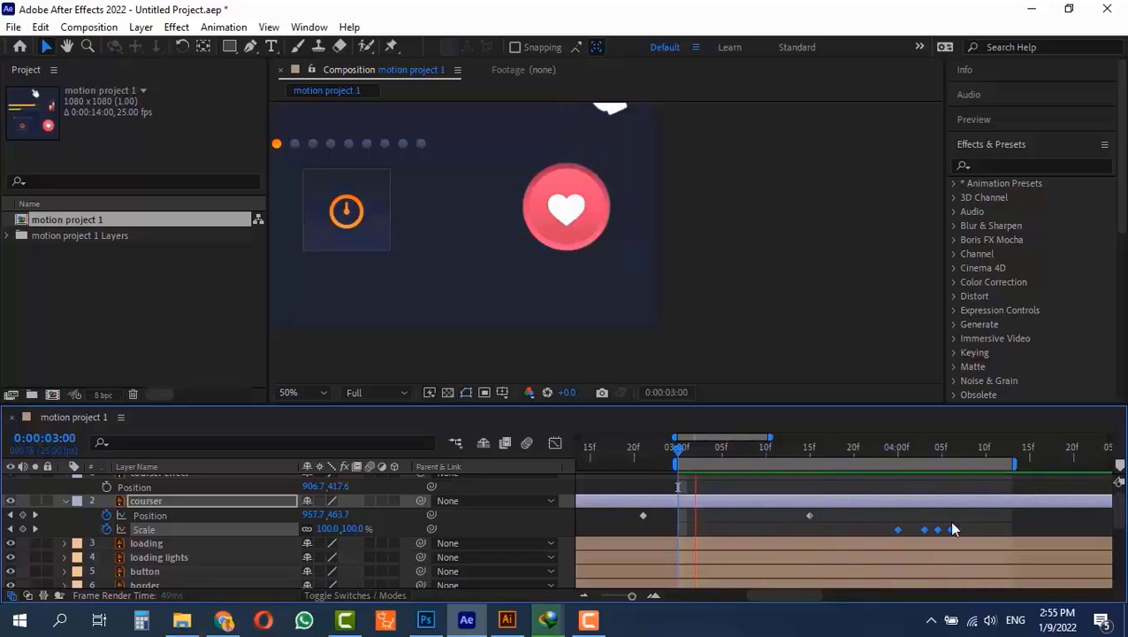
Duplicate the short courser effect burst layer from the first slider click
mouse_move(919, 449)
left_mouse_down()
mouse_move(890, 454)
mouse_move(938, 451)
mouse_move(902, 452)
left_mouse_up()
scroll(677, 537, "up", 1)
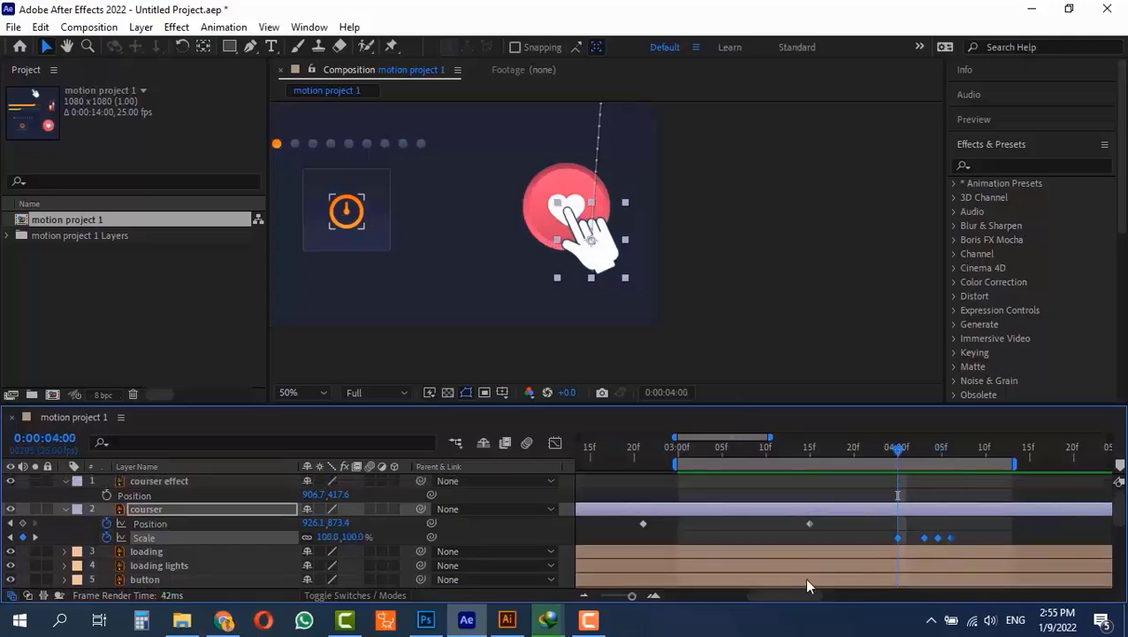
left_click_drag(786, 595, 727, 592)
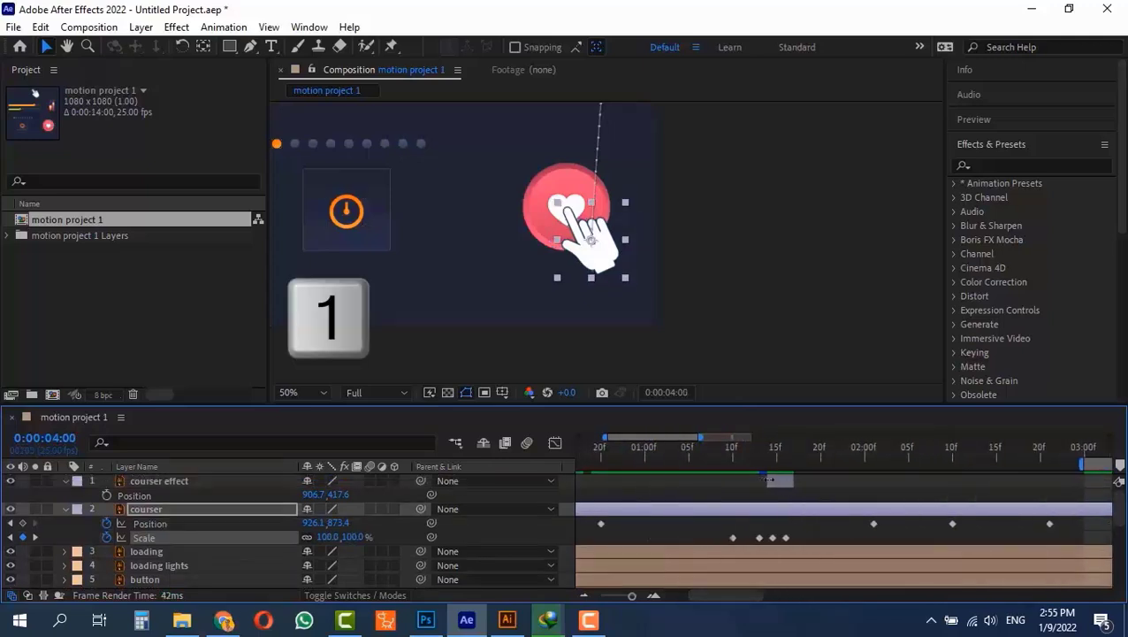
left_click(770, 479)
key("ctrl+d")
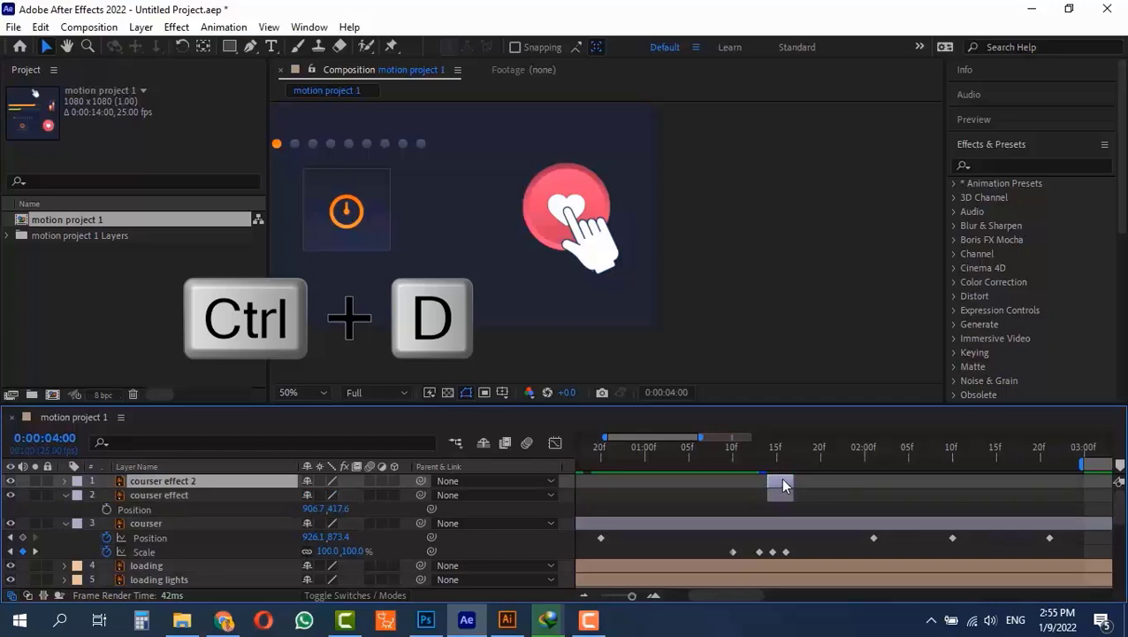
Move the courser effect 2 layer in time so it starts at 0:00:04:05, during the hand's heart click
left_click_drag(780, 482, 1011, 478)
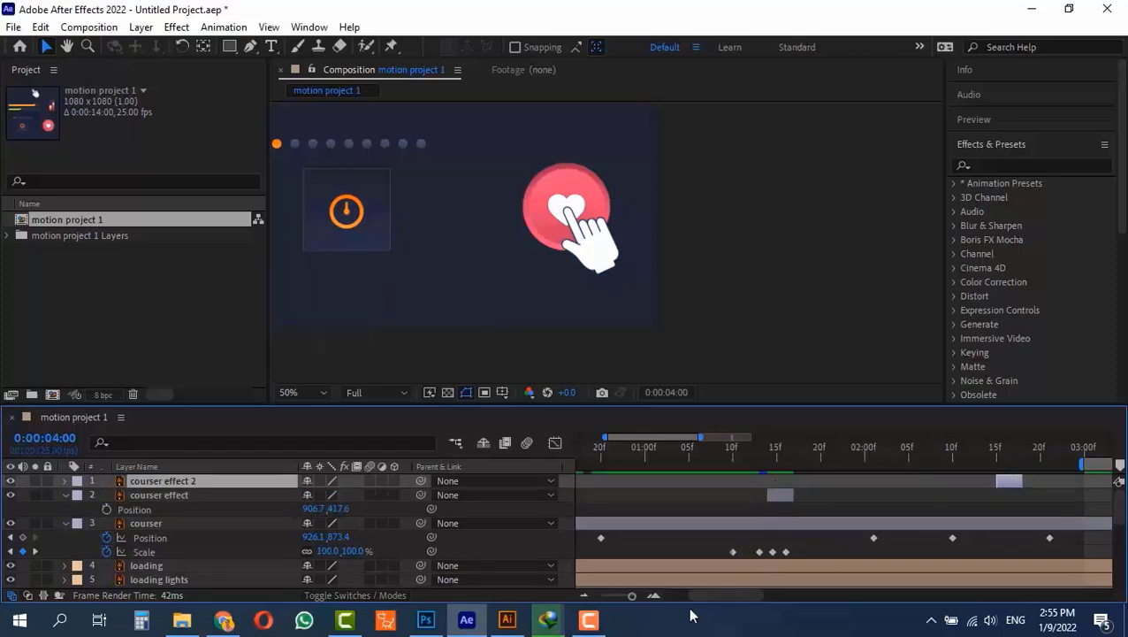
left_click_drag(720, 591, 780, 593)
left_click(692, 461)
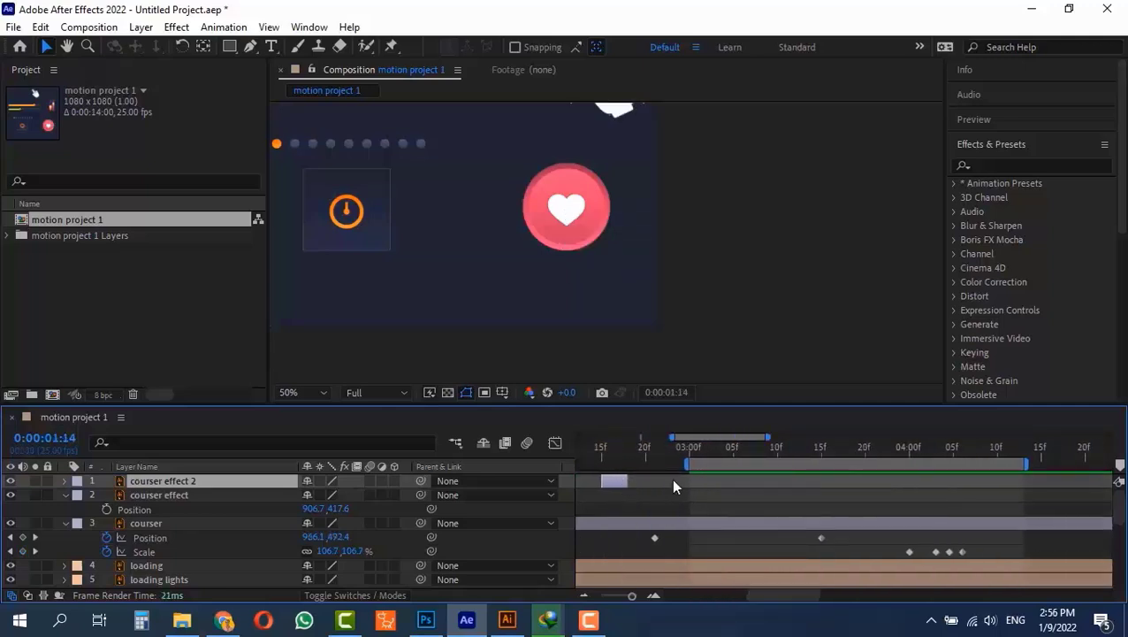
left_click_drag(672, 486, 972, 491)
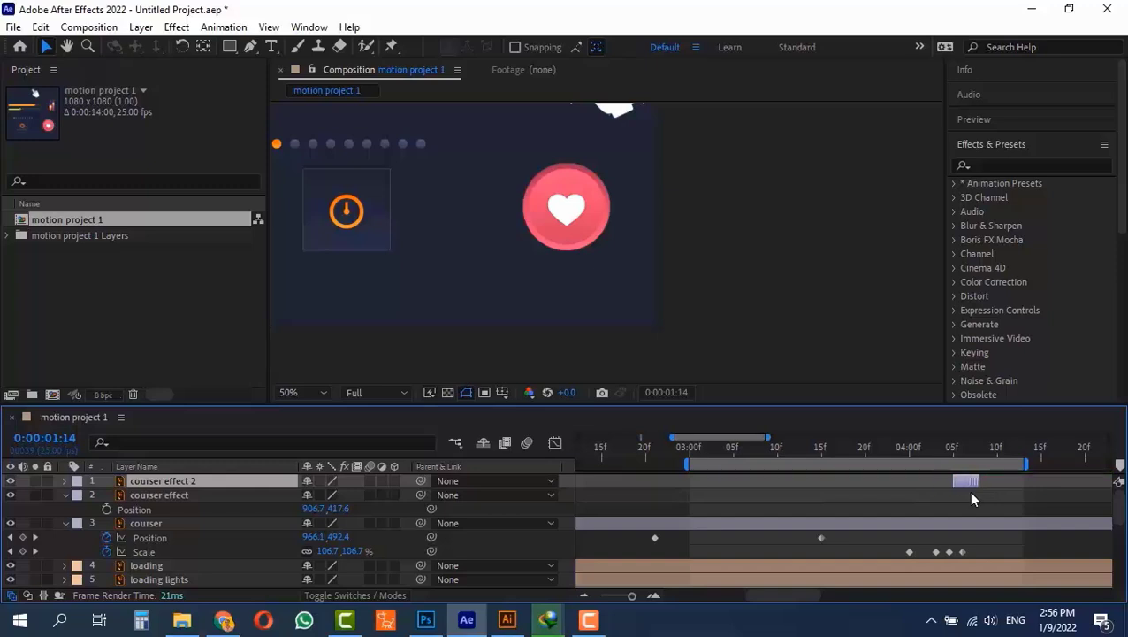
left_click(948, 449)
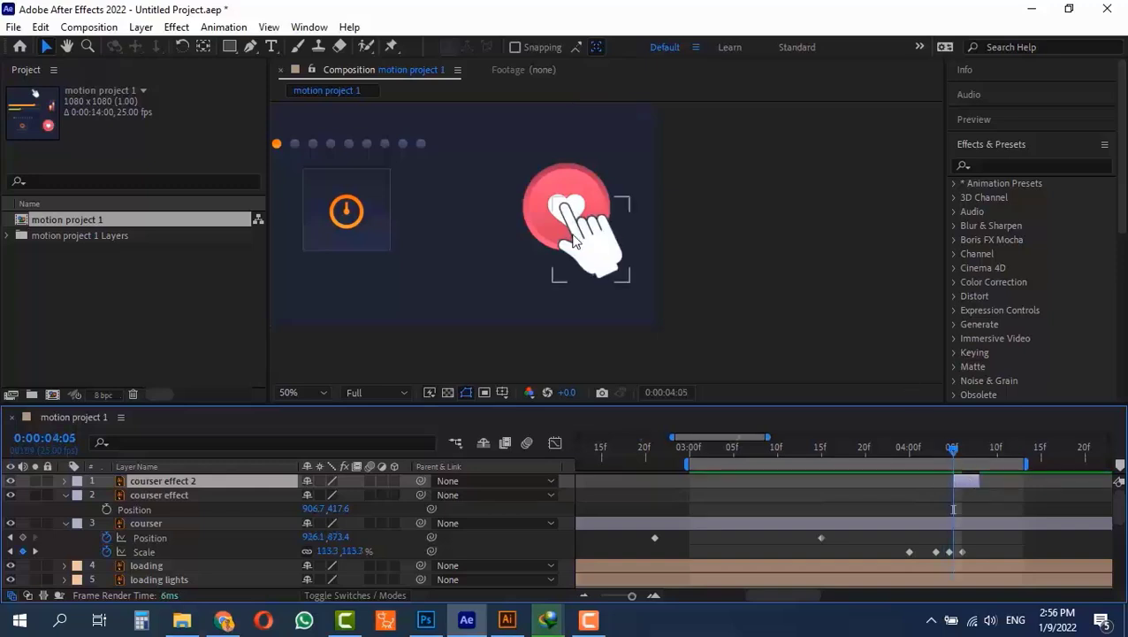
Reveal the Position of courser effect 2 and move it over the heart to 868.7, 794.6
left_click_drag(456, 137, 512, 261)
key("p")
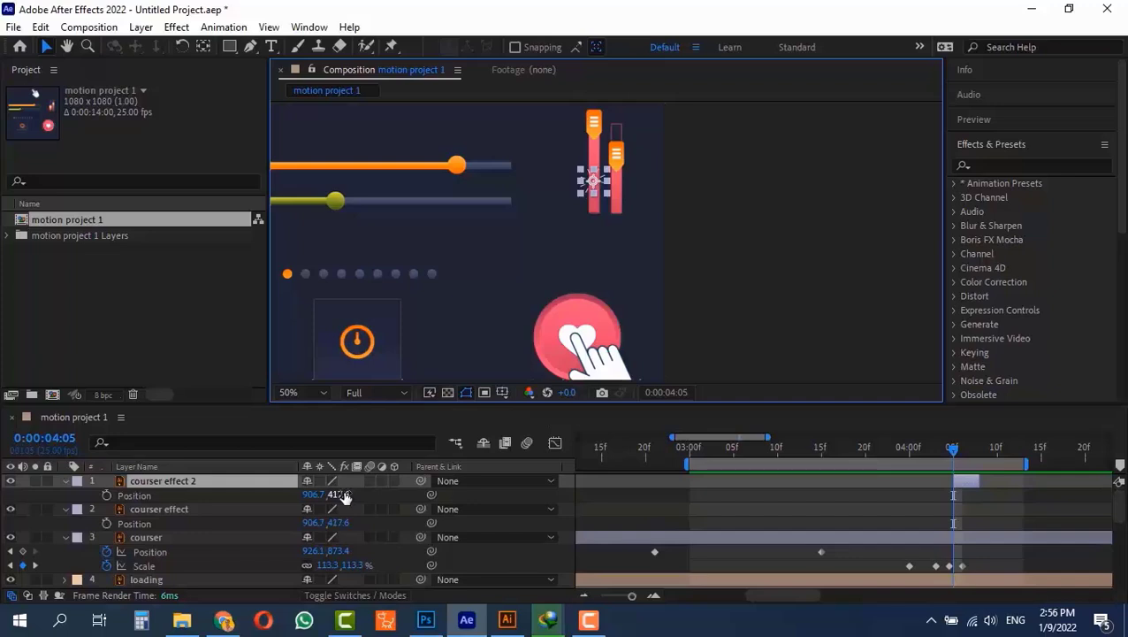
left_click_drag(343, 498, 650, 498)
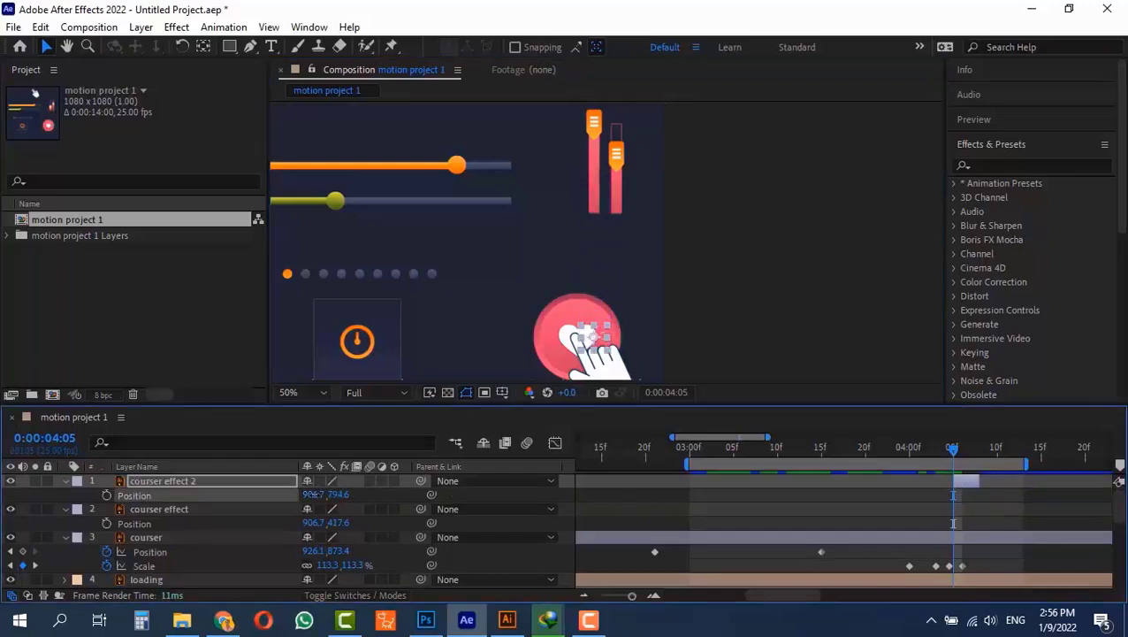
left_click_drag(314, 494, 288, 498)
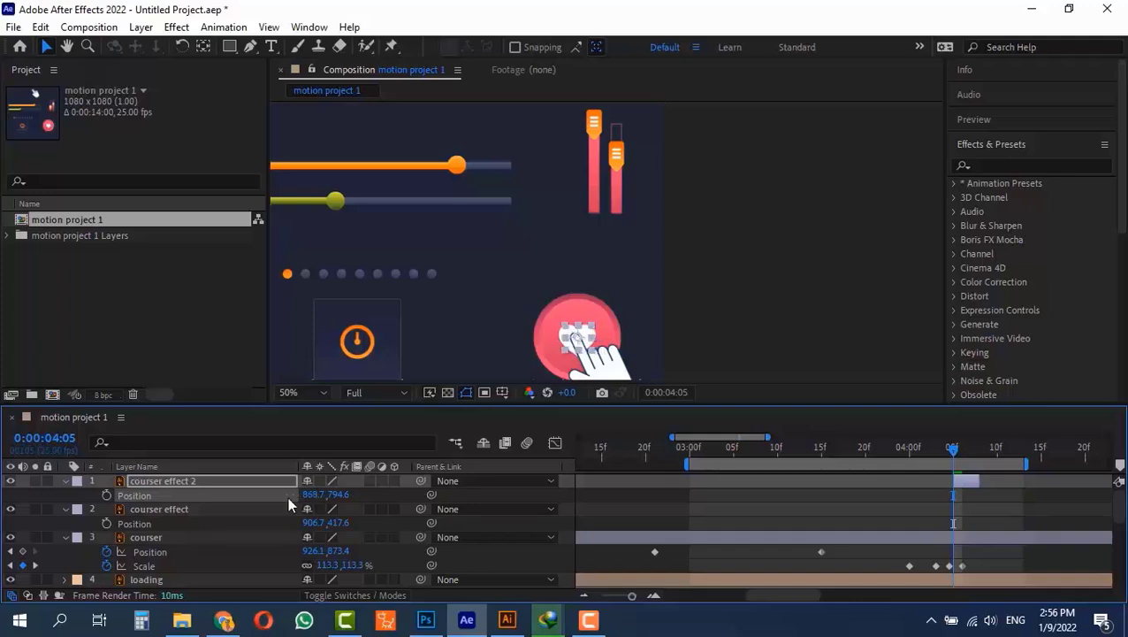
Scale courser effect 2 to 193% and fine-tune its Position to 870.7, 792.6 so the rays surround the heart
scroll(582, 362, "up", 2)
left_click_drag(559, 330, 561, 103)
left_click_drag(582, 302, 586, 90)
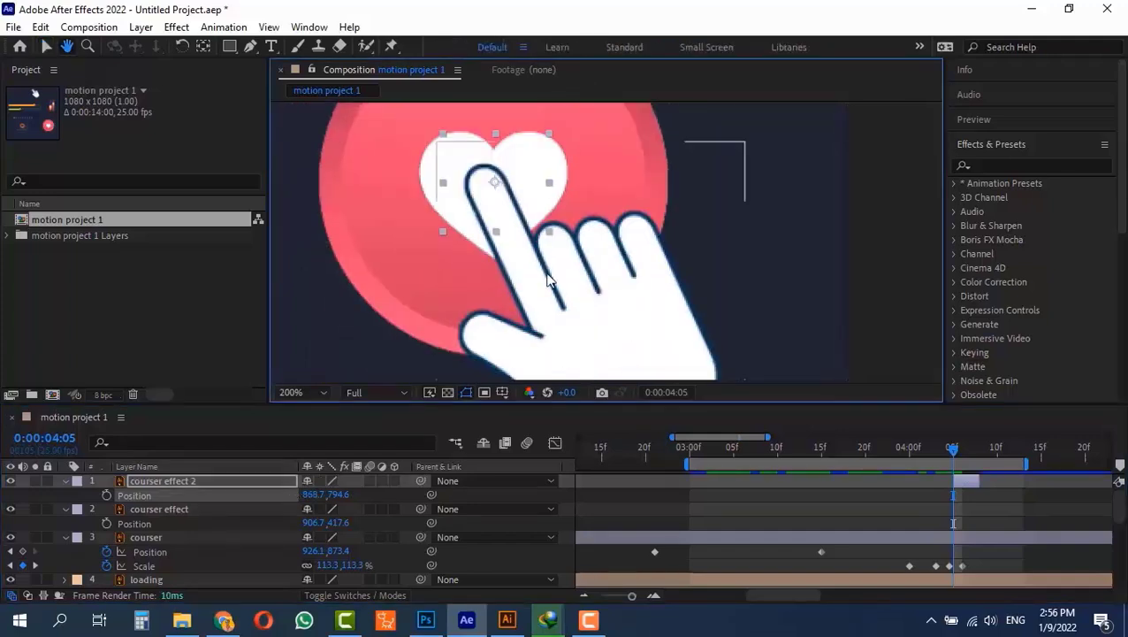
key("v")
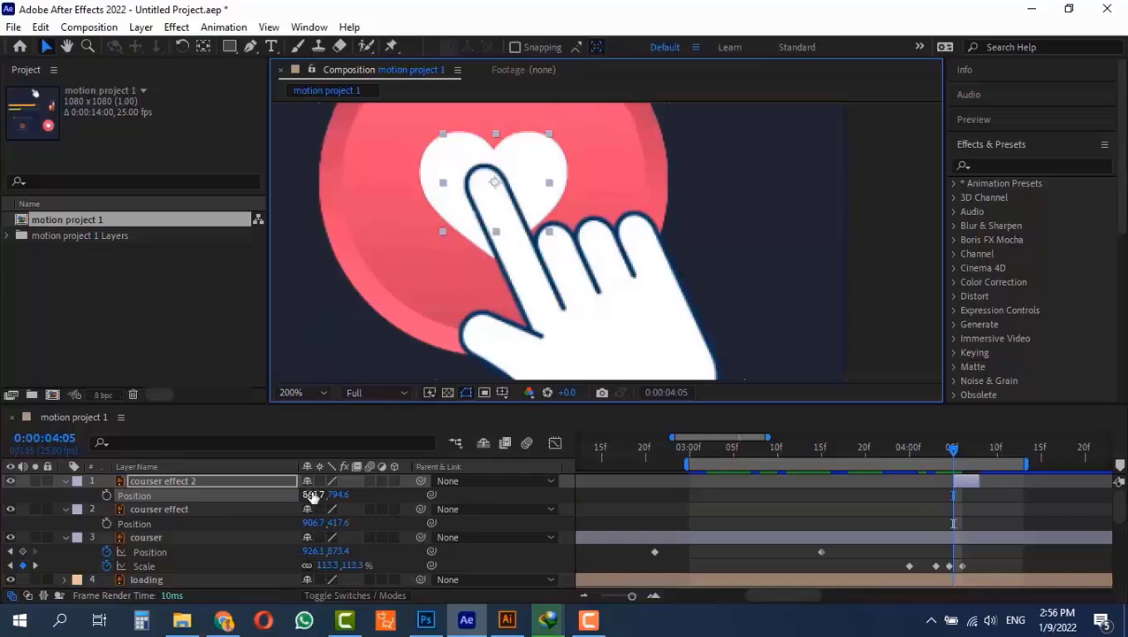
left_click_drag(313, 497, 424, 490)
key("s")
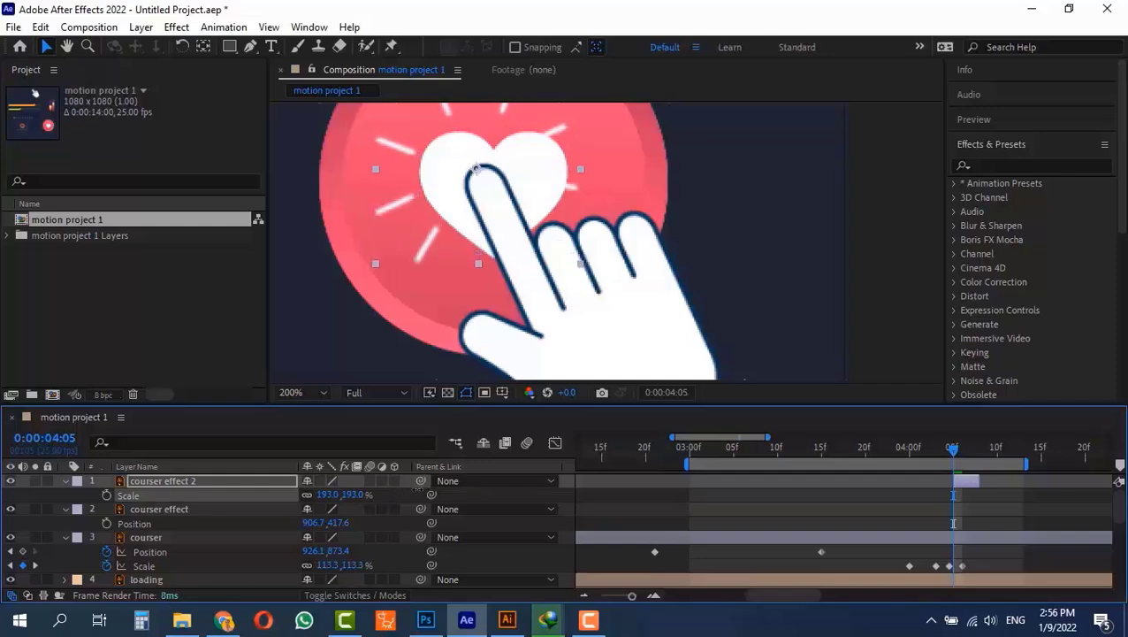
key("shift+p")
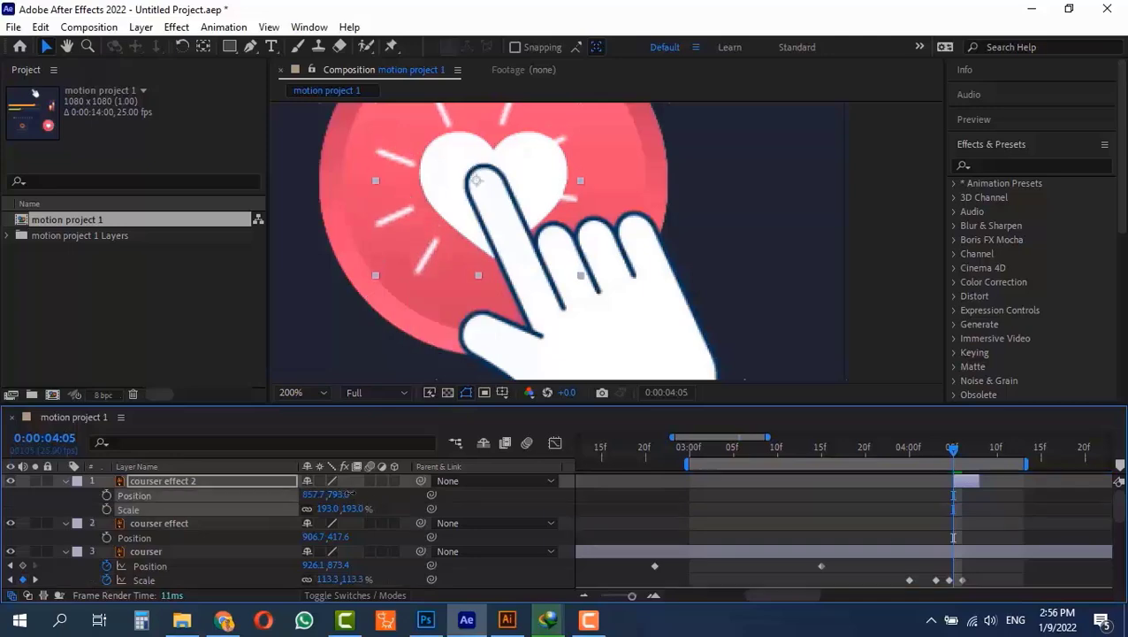
left_click_drag(351, 493, 341, 517)
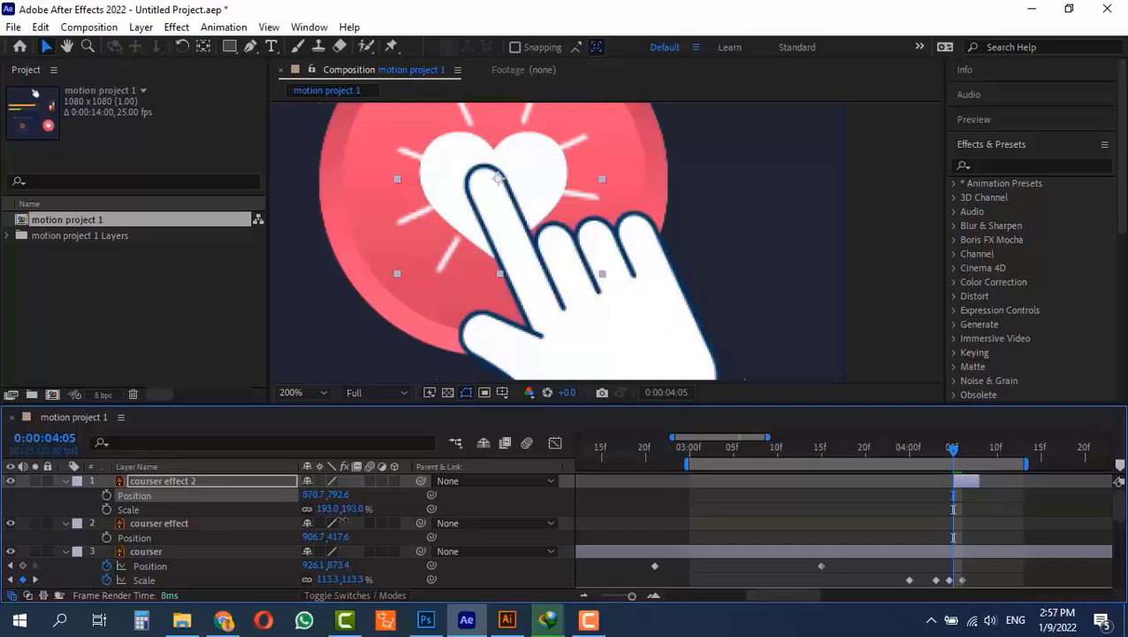
Preview the heart click with its burst from 0:00:04:03, and extend the work area to about 0:00:05:01
scroll(646, 198, "down", 1)
mouse_move(951, 451)
left_mouse_down()
mouse_move(937, 444)
mouse_move(983, 450)
mouse_move(936, 464)
left_mouse_up()
key("space")
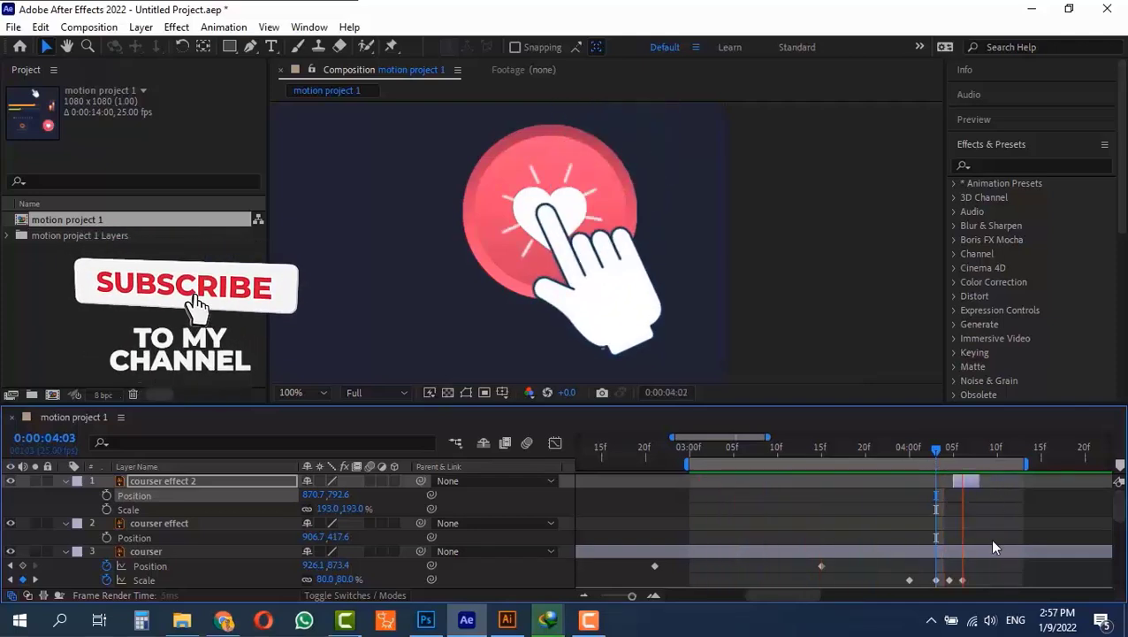
key("space")
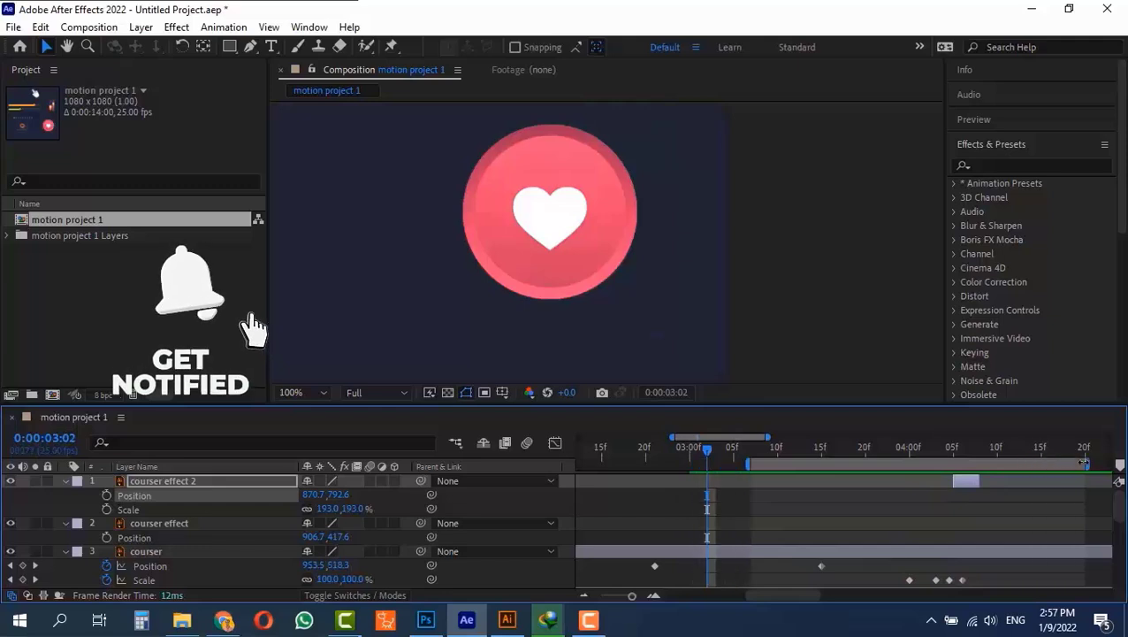
left_click_drag(801, 595, 846, 595)
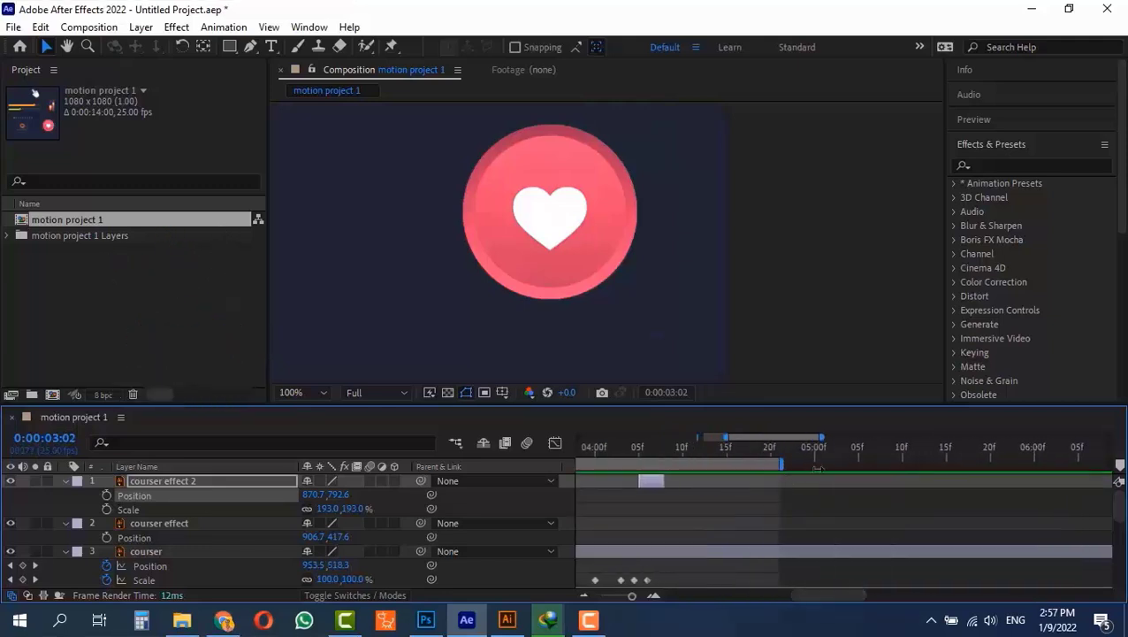
left_click_drag(777, 461, 825, 462)
Trim the end of the heart red layer at 0:00:04:04 to expose the heart white layer beneath it
mouse_move(631, 452)
left_mouse_down()
mouse_move(701, 455)
mouse_move(614, 454)
mouse_move(638, 455)
mouse_move(628, 458)
left_mouse_up()
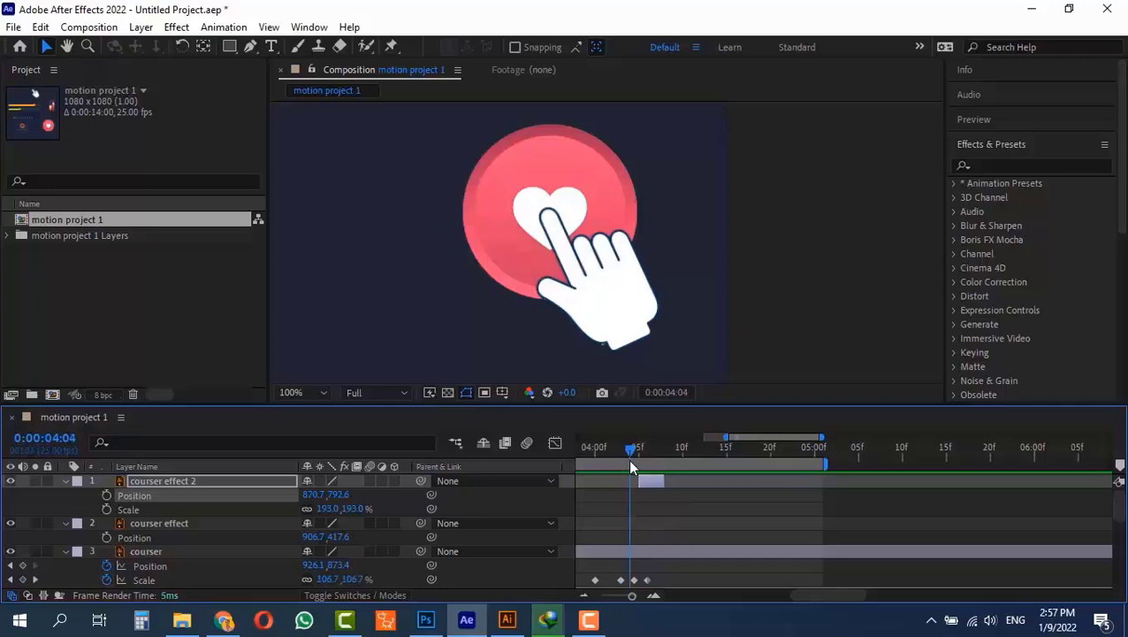
scroll(645, 540, "down", 3)
left_click_drag(801, 591, 778, 589)
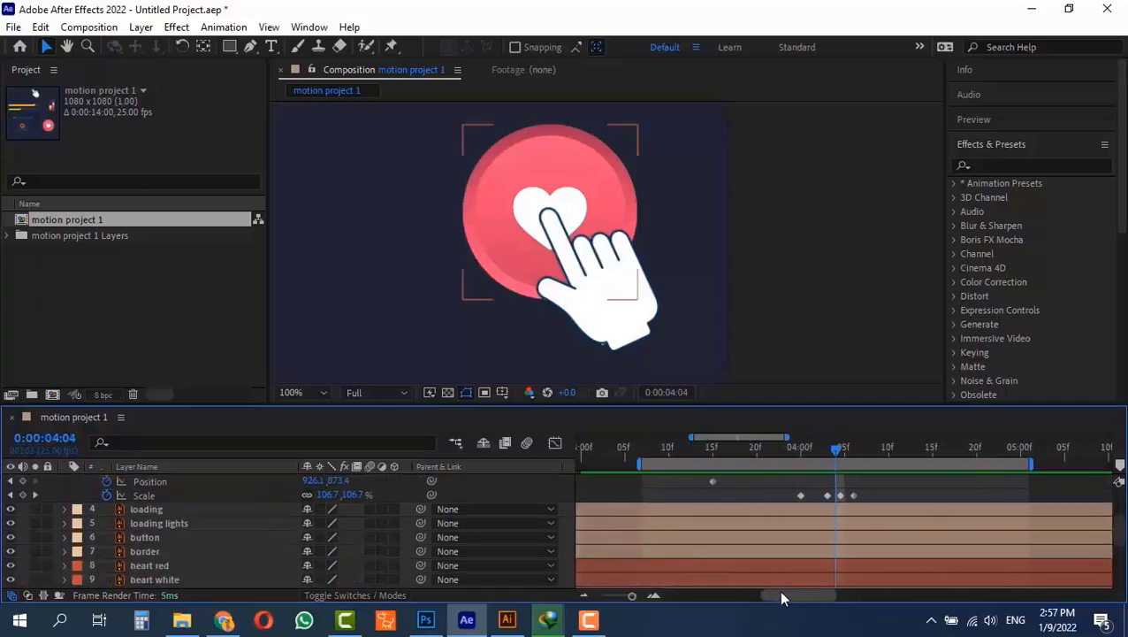
left_click(835, 580)
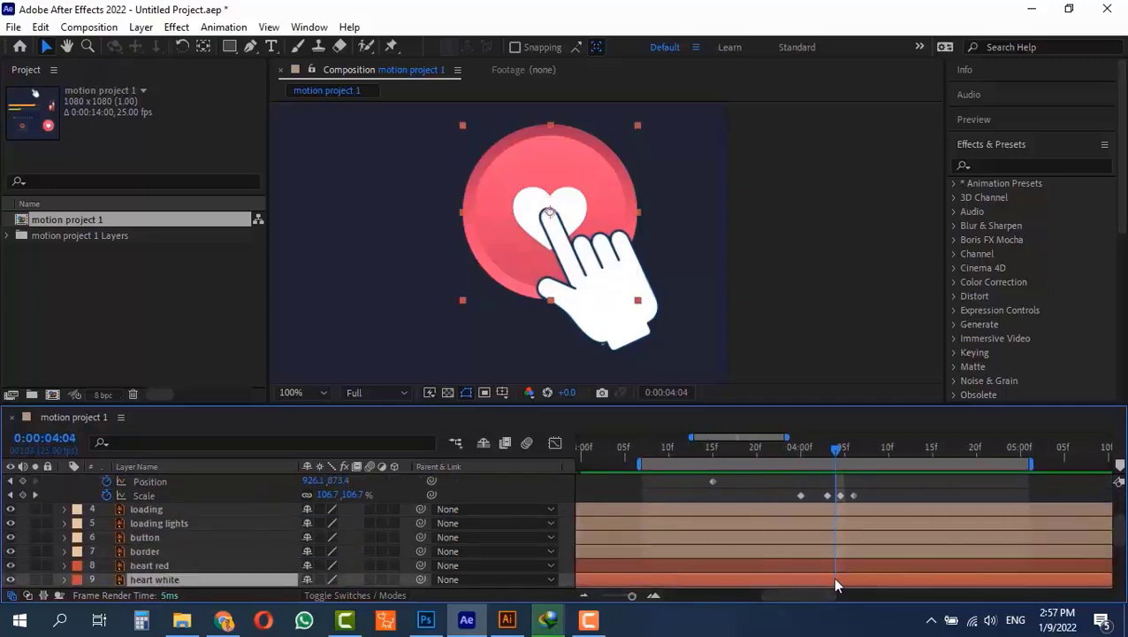
left_click(835, 566)
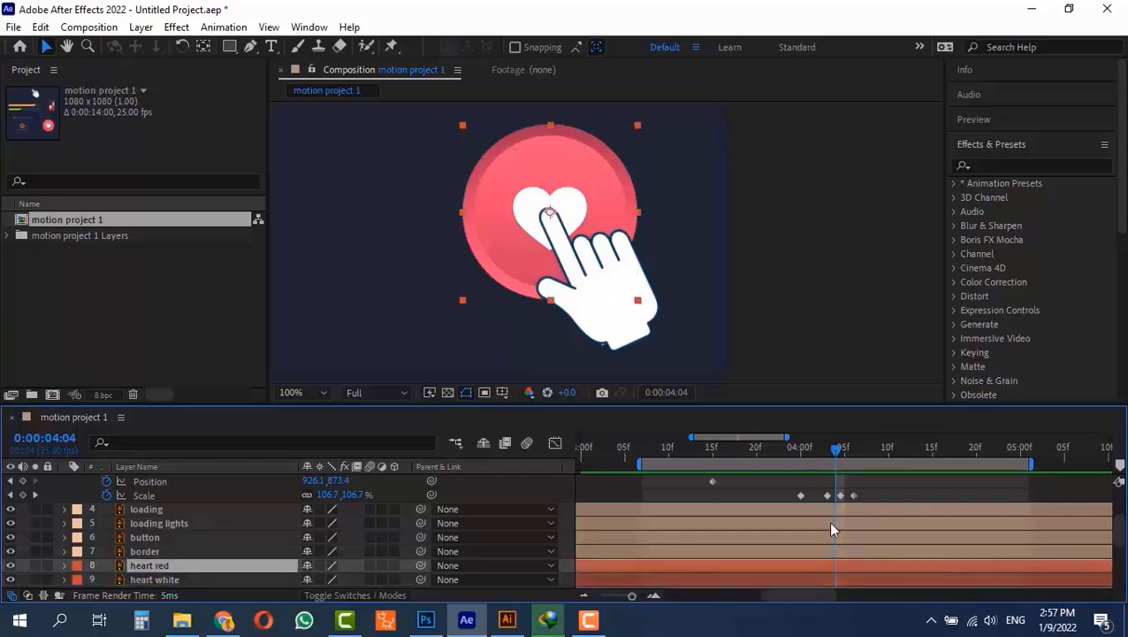
key("alt+bracketright")
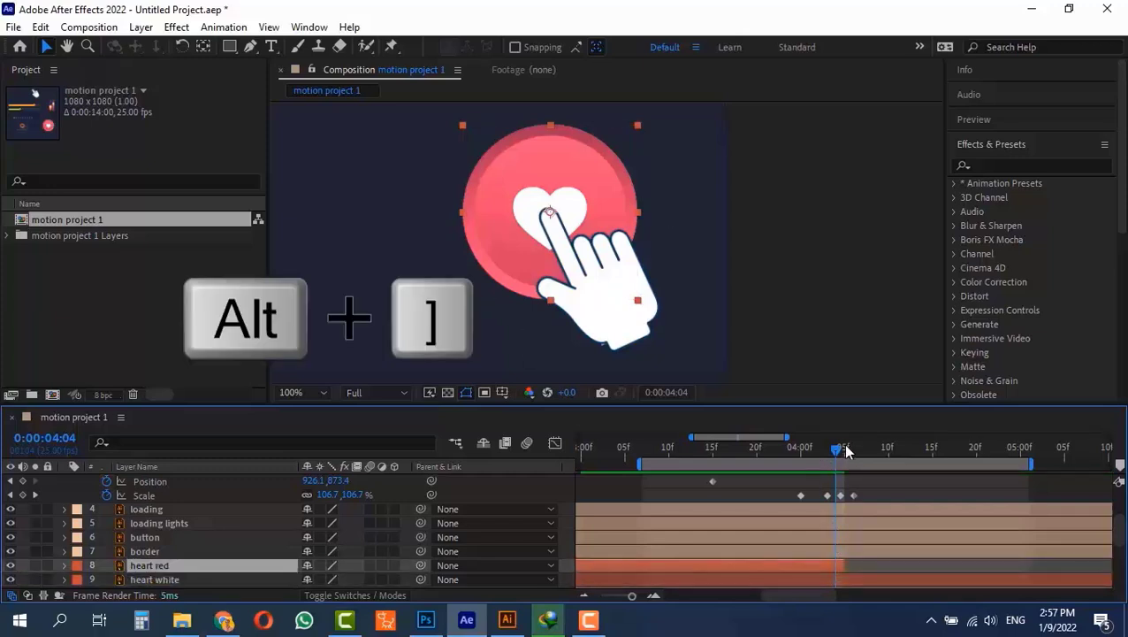
Narrow the work area to about 0:00:03:16 through 0:00:04:14 and preview the heart button's colour change
left_click_drag(834, 453, 786, 453)
key("space")
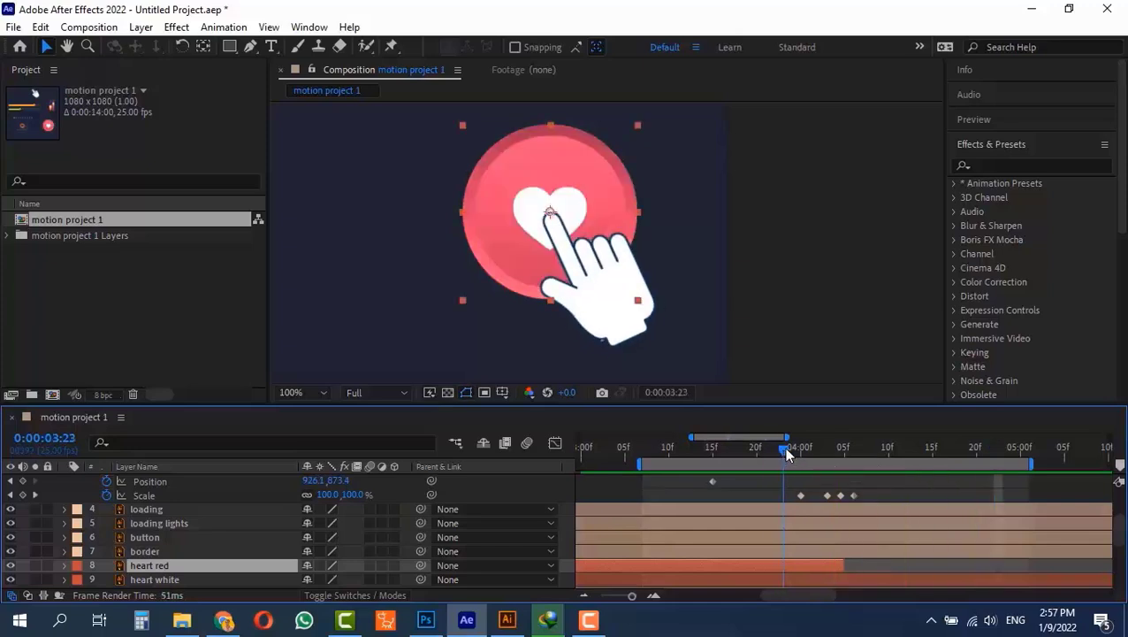
left_click_drag(639, 463, 745, 463)
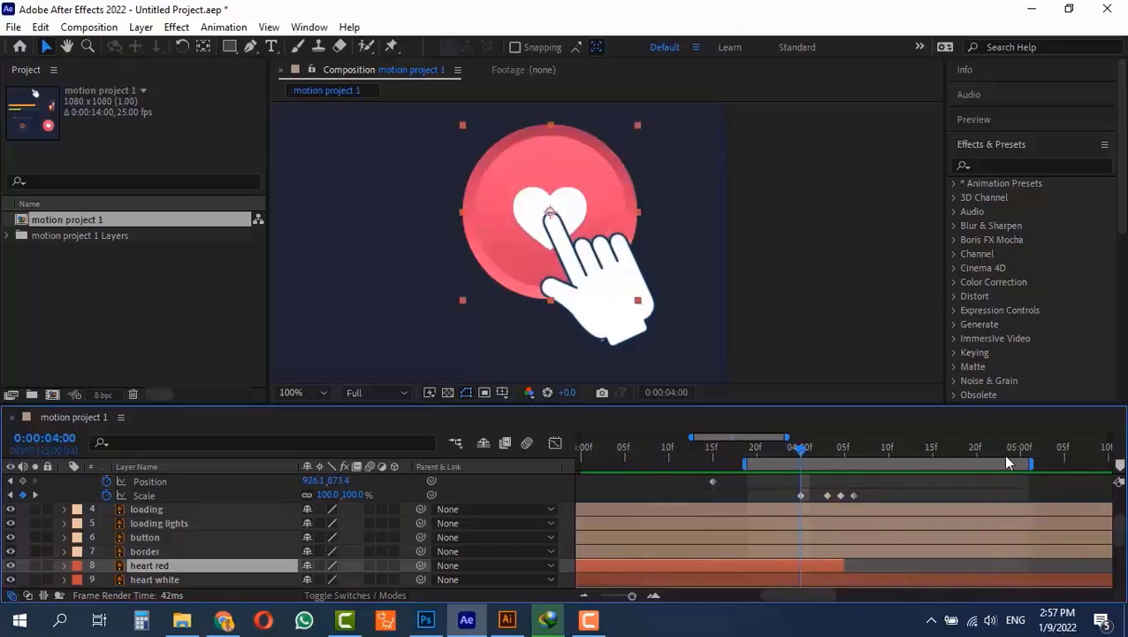
left_click_drag(1007, 462, 927, 466)
left_click(781, 449)
key("space")
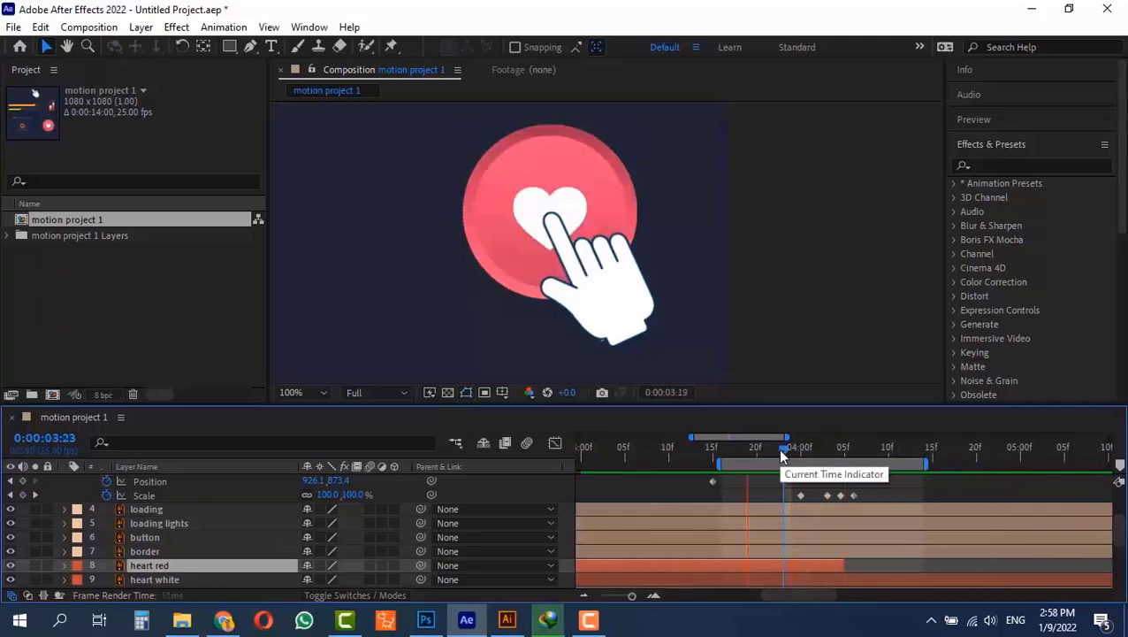
Shorten the end of the heart red layer by one frame and preview the click from 0:00:03:21
key("space")
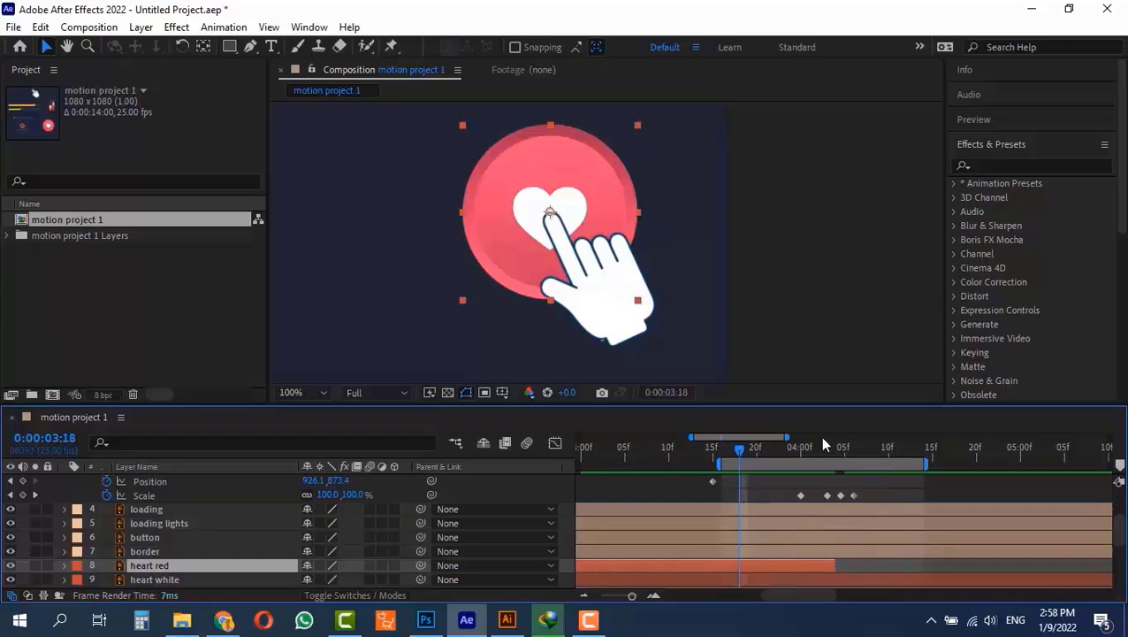
left_click_drag(819, 446, 765, 462)
key("space")
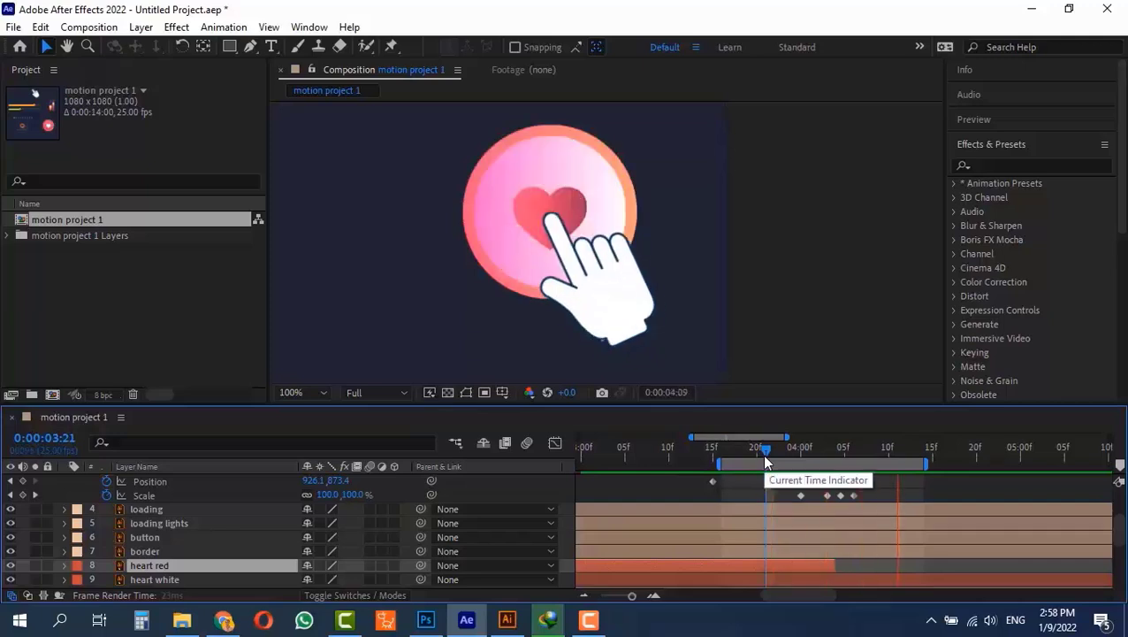
key("space")
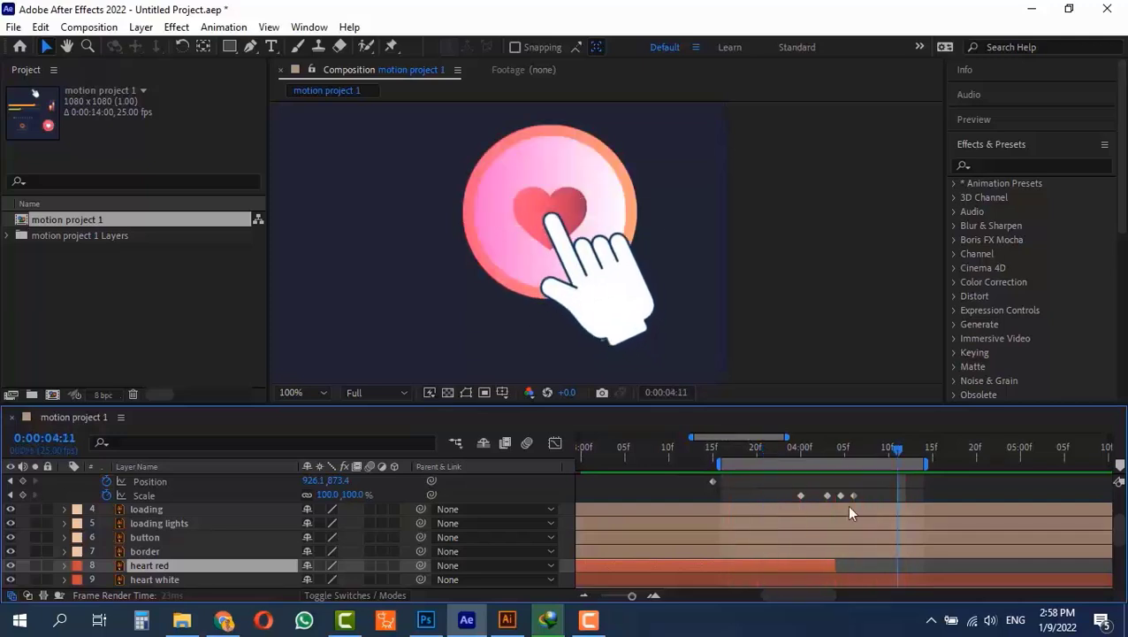
Add a Position keyframe to the courser layer at 0:00:04:15 and extend the work area to about 0:00:05:09
left_click_drag(899, 455, 912, 456)
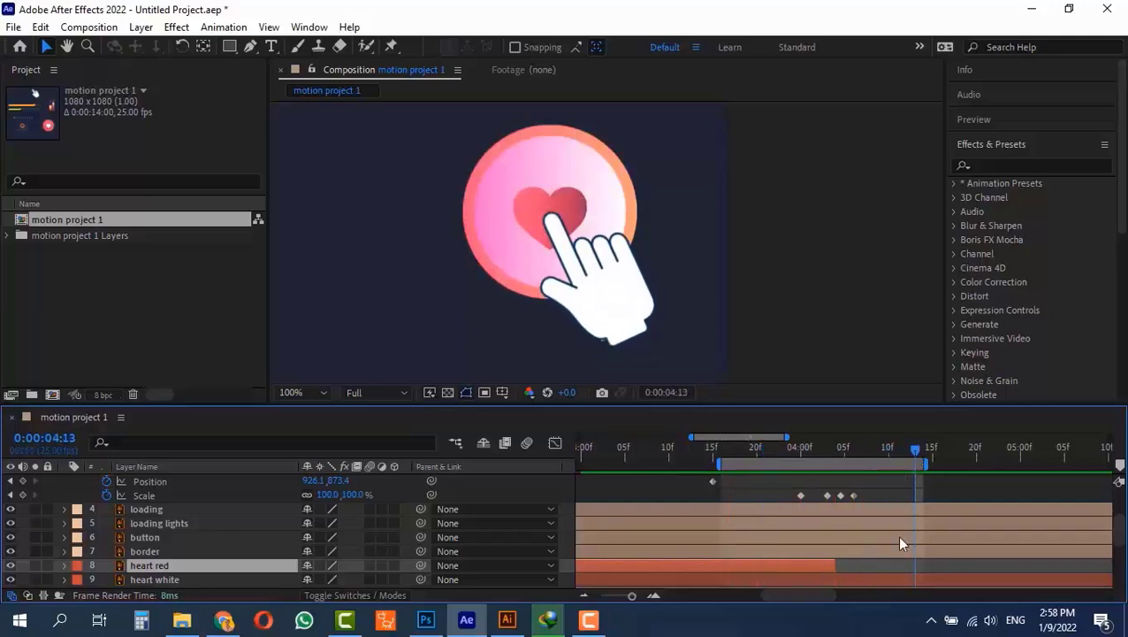
scroll(898, 536, "up", 3)
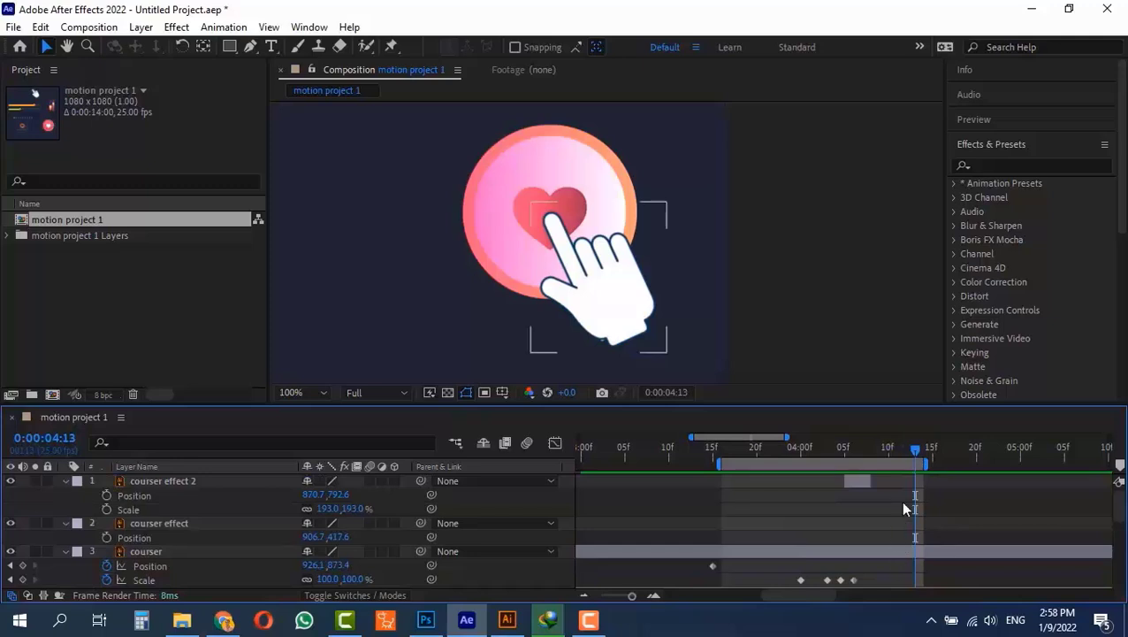
left_click_drag(930, 465, 1018, 472)
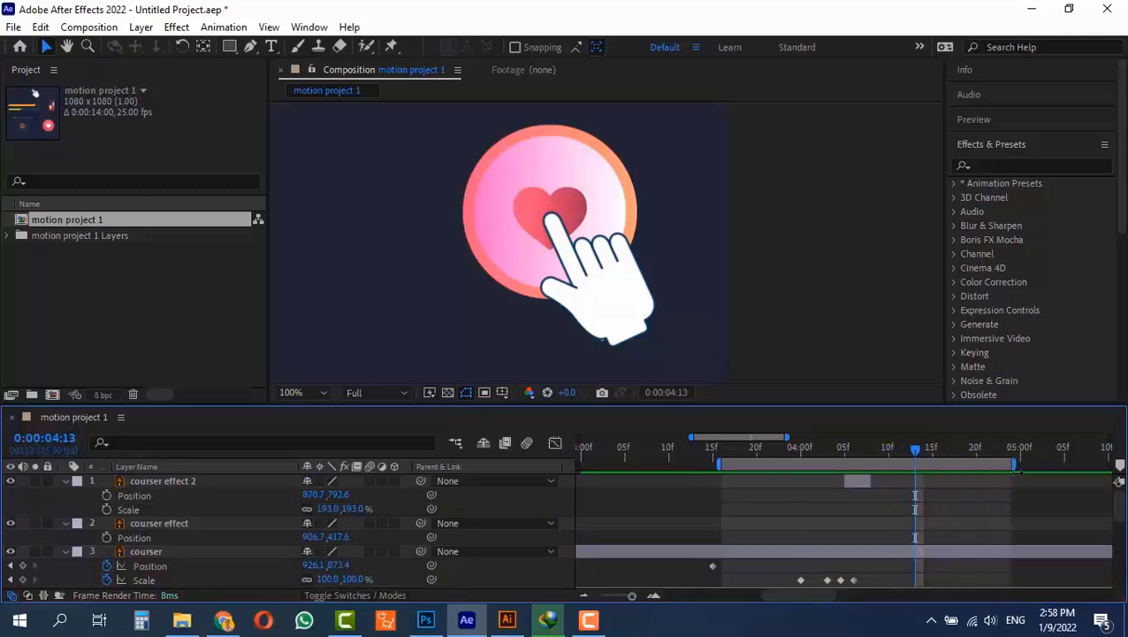
left_click_drag(920, 451, 932, 566)
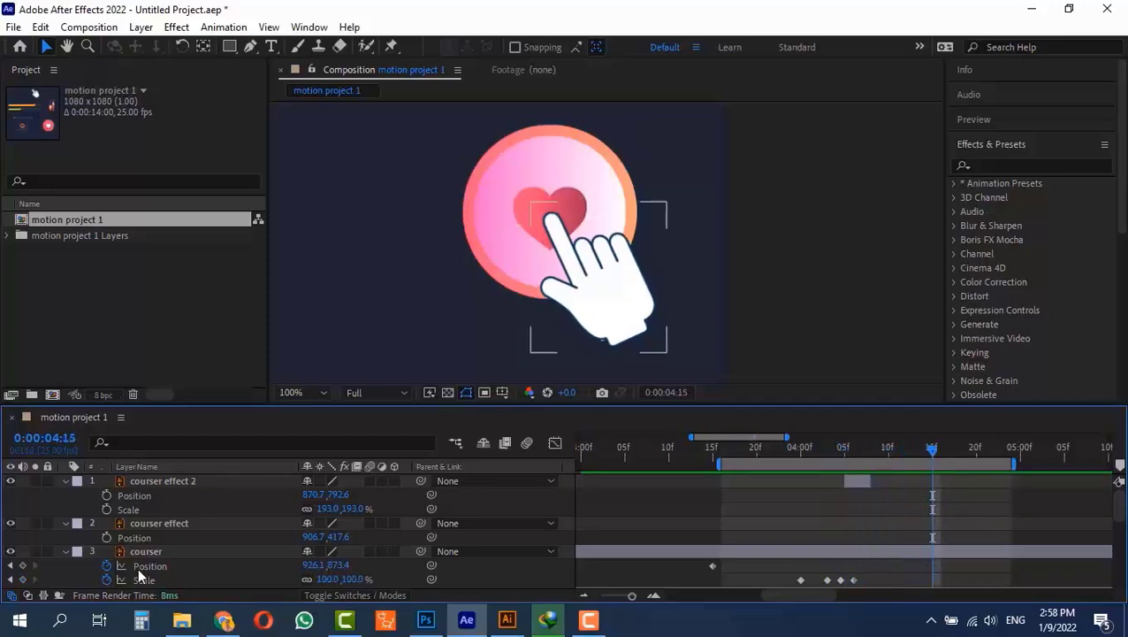
left_click(23, 565)
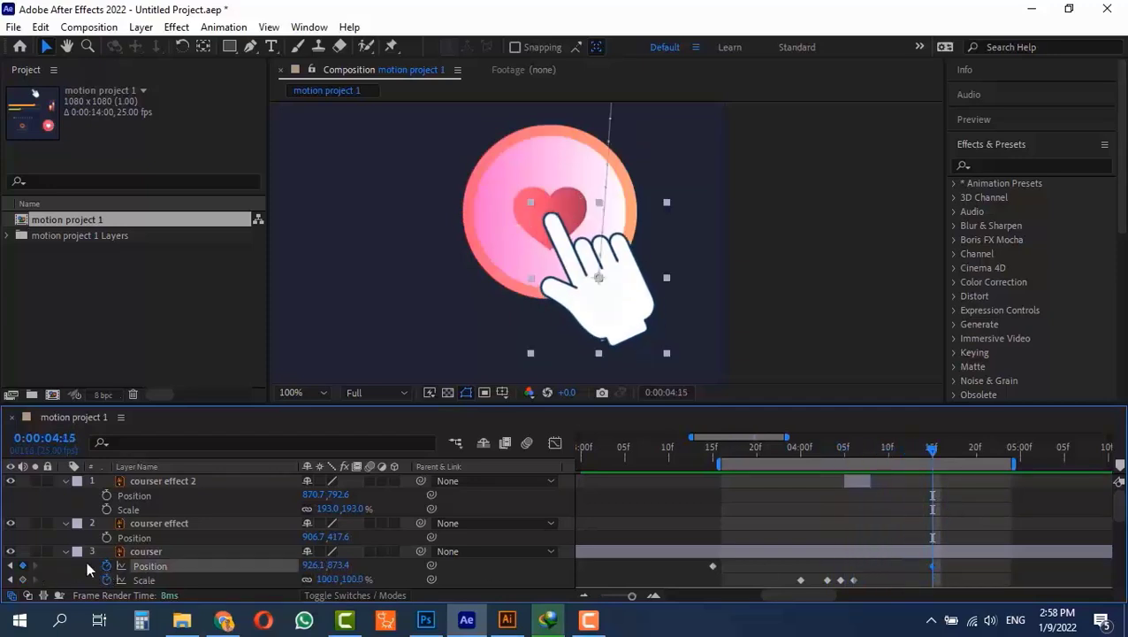
left_click_drag(942, 456, 1102, 463)
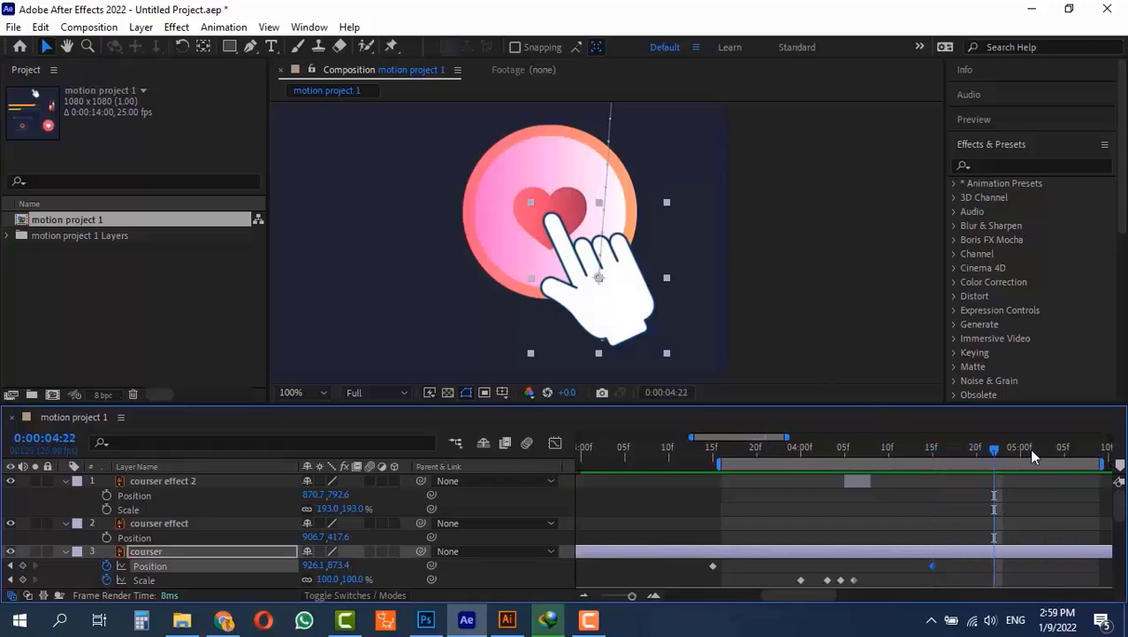
Select the heart white layer together with the courser layer and add a Position keyframe to heart white at 0:00:04:15
left_click_drag(1027, 447, 1061, 449)
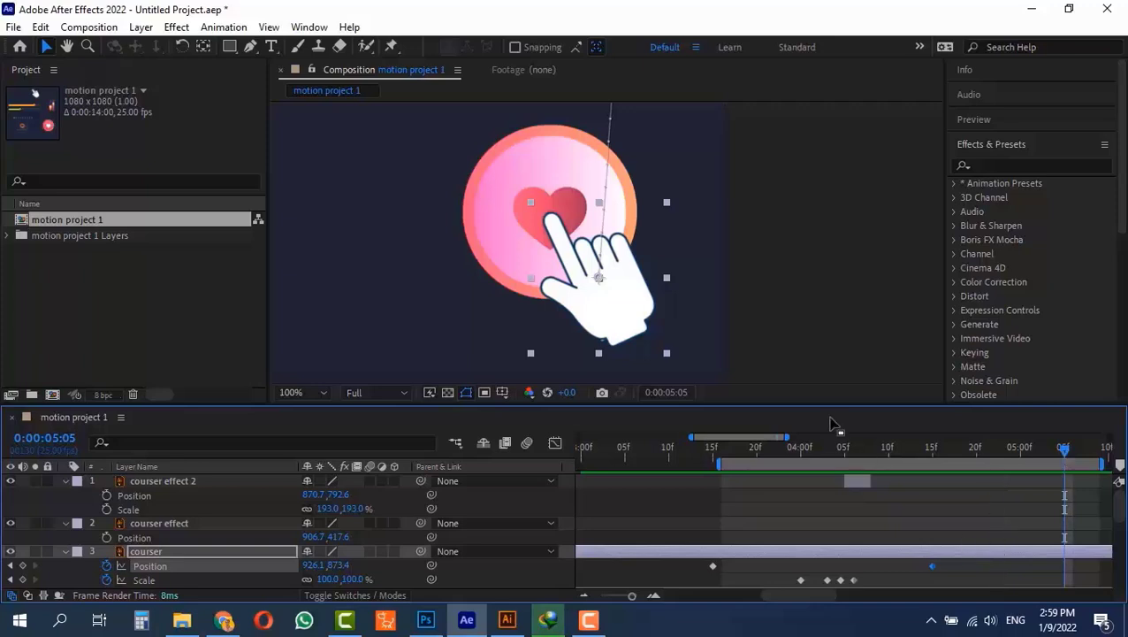
key("comma")
key("shift")
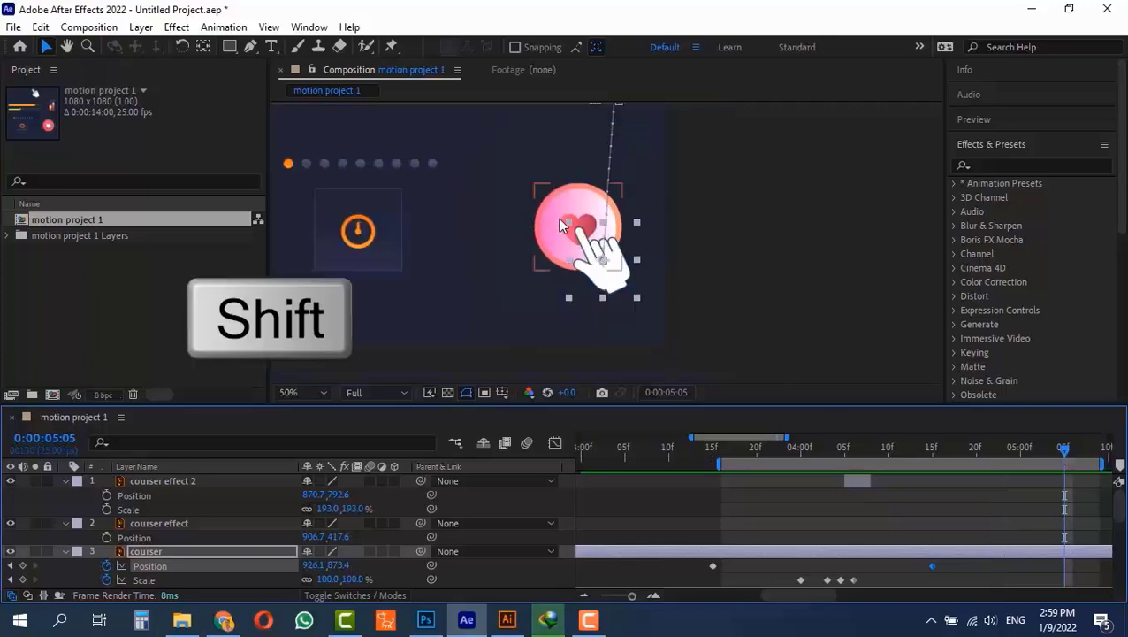
left_click(559, 224, "shift")
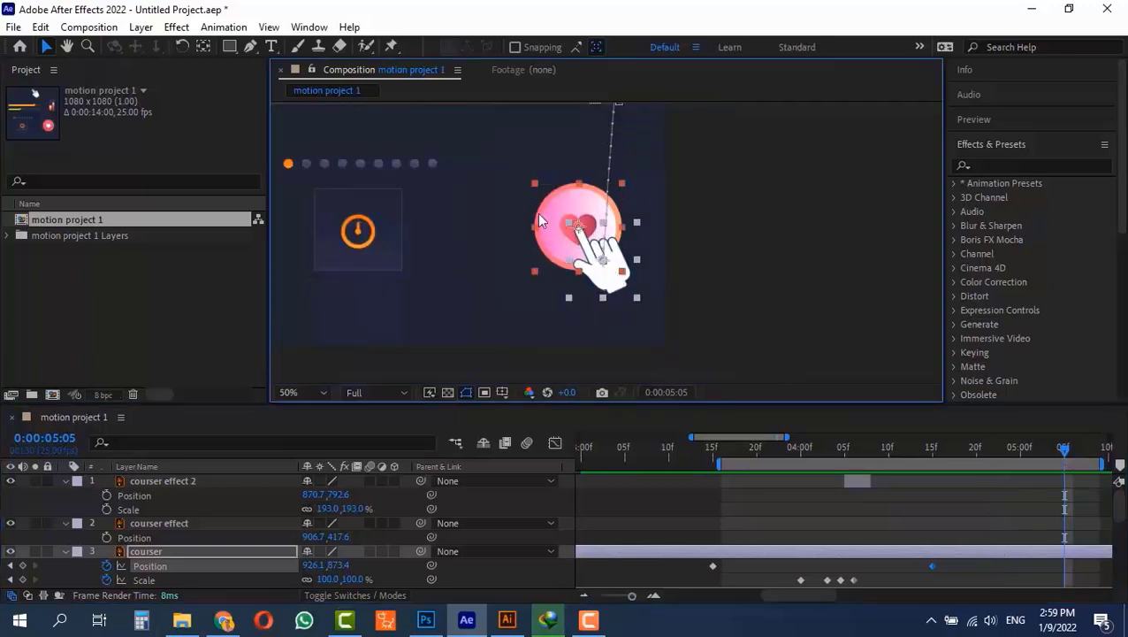
left_click(929, 452)
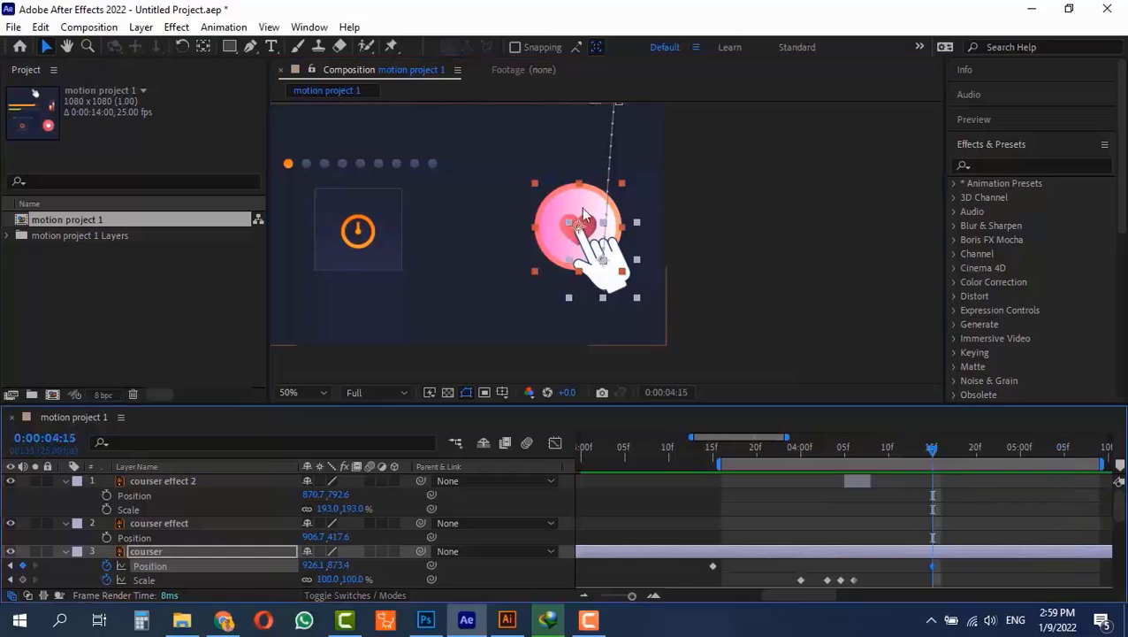
scroll(911, 539, "down", 3)
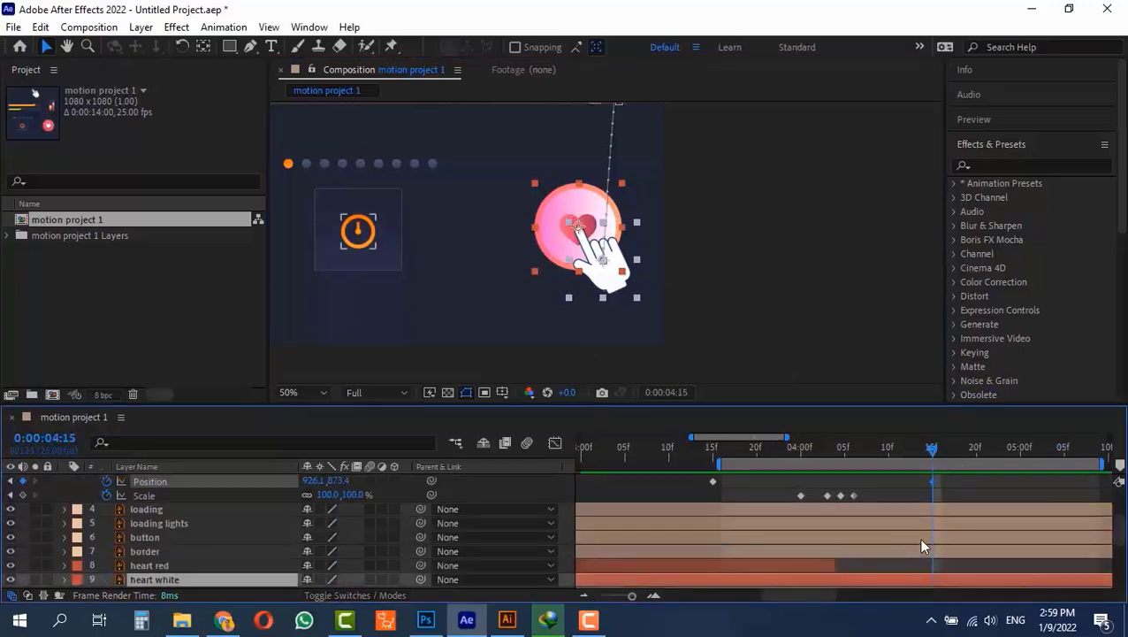
key("alt+shift+p")
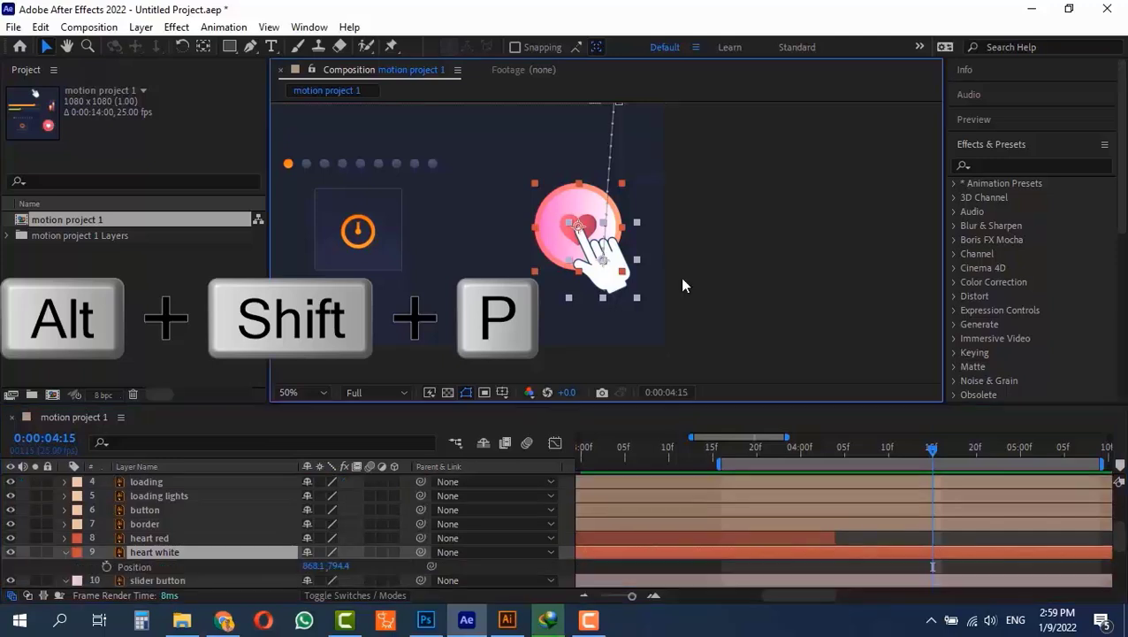
scroll(937, 570, "up", 5)
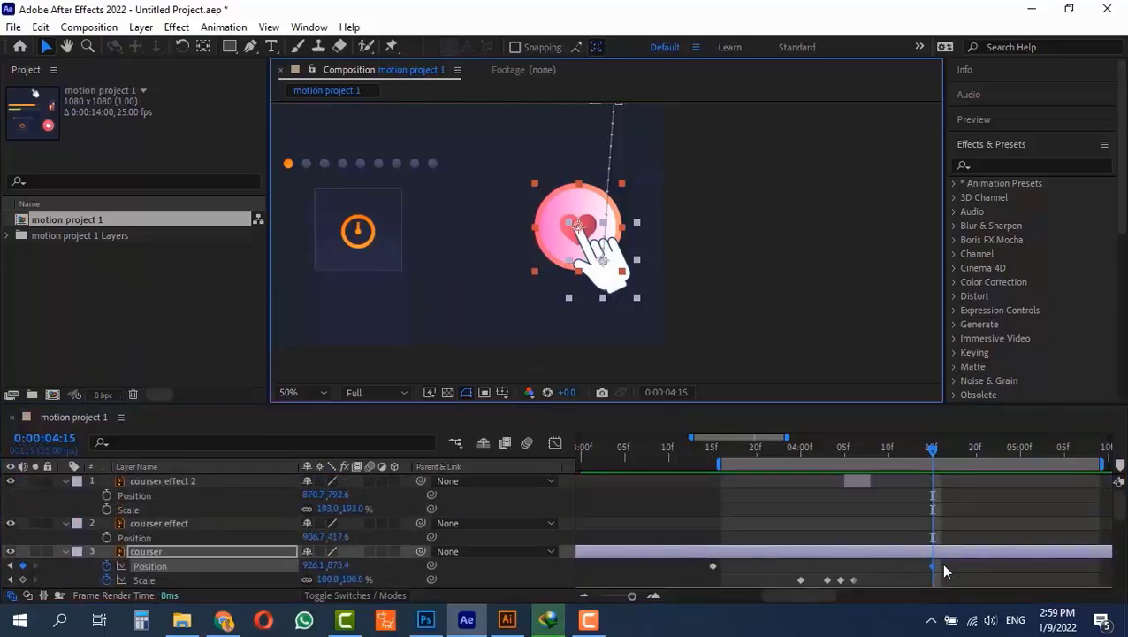
At 0:00:05:05, move the courser and heart button together above the orange slider, placing the courser at about 490, 235
left_click_drag(931, 453, 1064, 480)
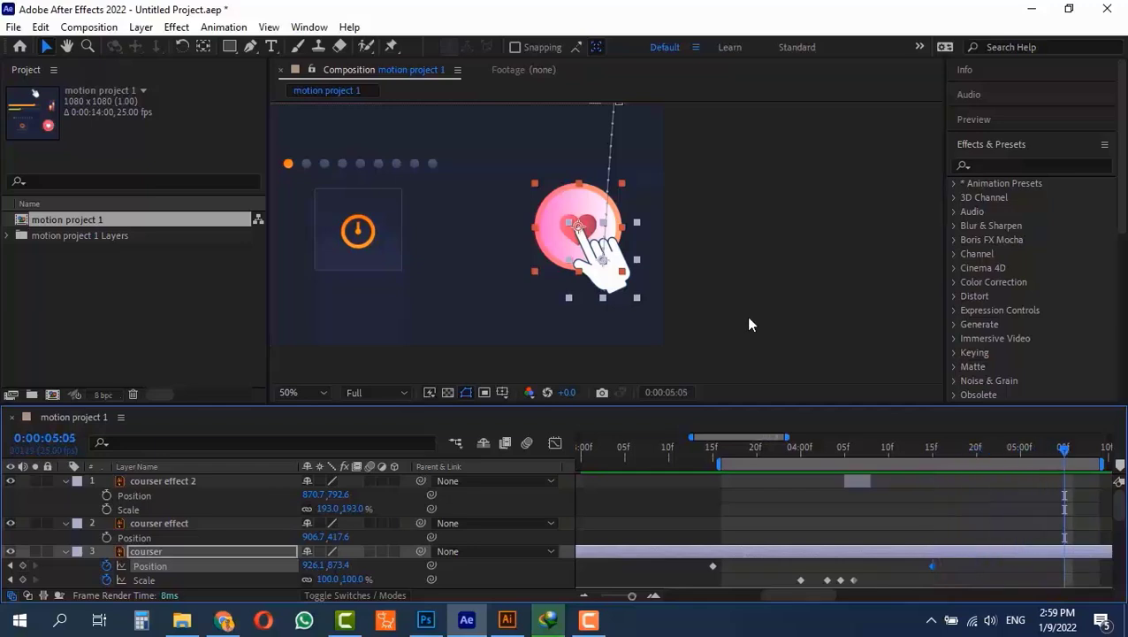
left_click_drag(432, 153, 620, 276)
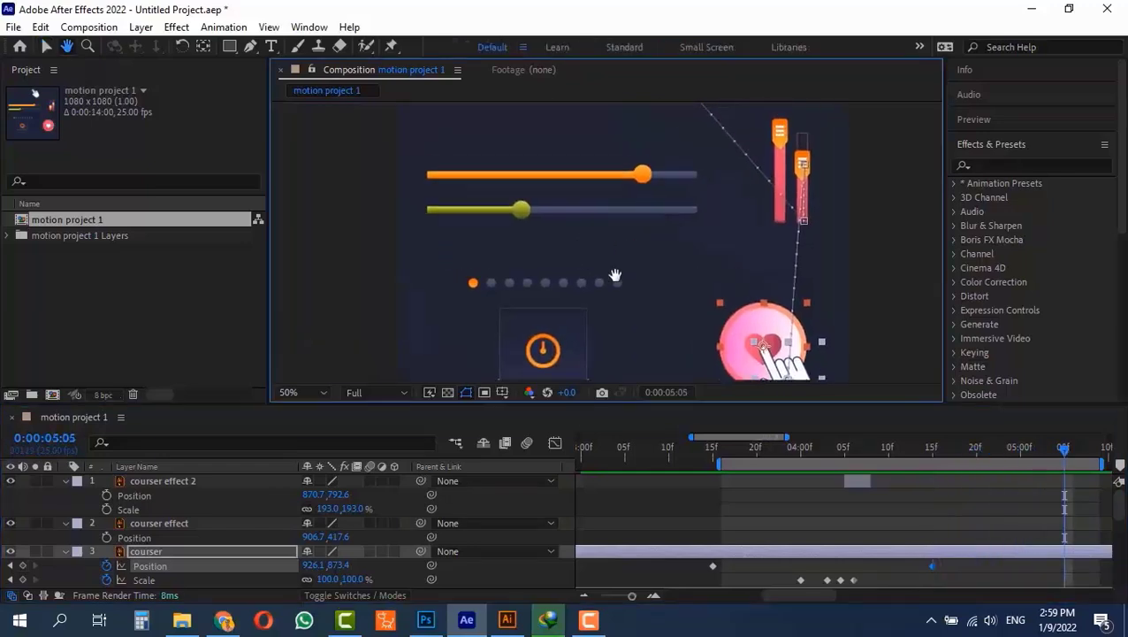
left_click_drag(728, 301, 583, 129)
key("space")
left_click_drag(539, 183, 537, 303)
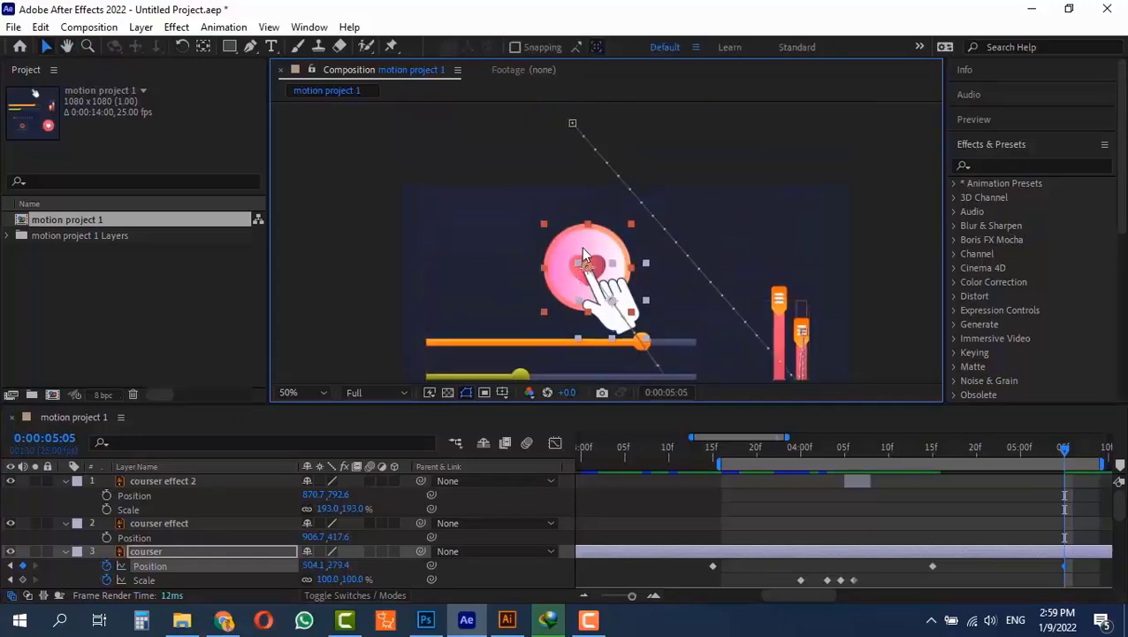
mouse_move(581, 247)
left_mouse_down()
mouse_move(593, 235)
mouse_move(578, 232)
left_mouse_up()
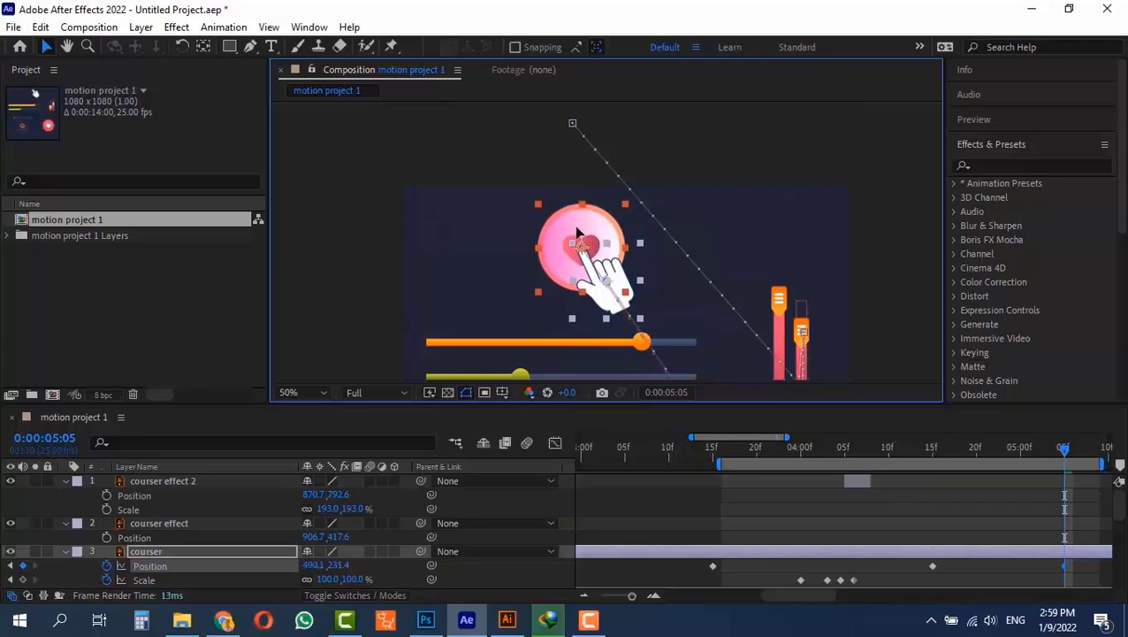
Preview the hand clicking the heart button and carrying it upward from about 0:00:03:17
left_click_drag(1015, 449, 774, 449)
left_click(703, 479)
key("shift+slash")
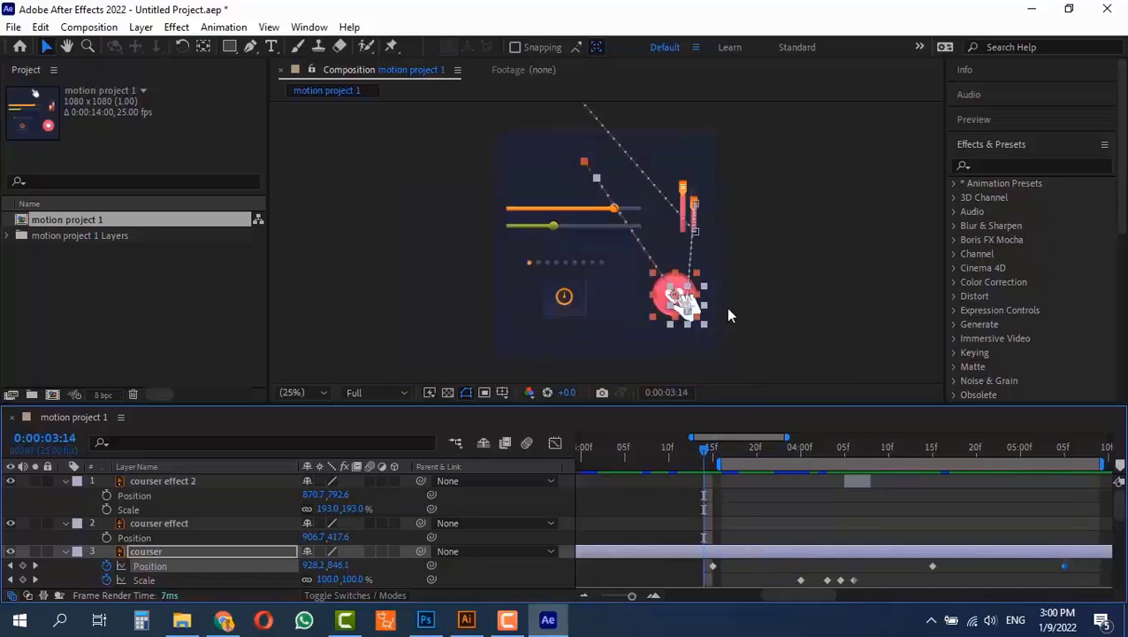
key("period")
key("space")
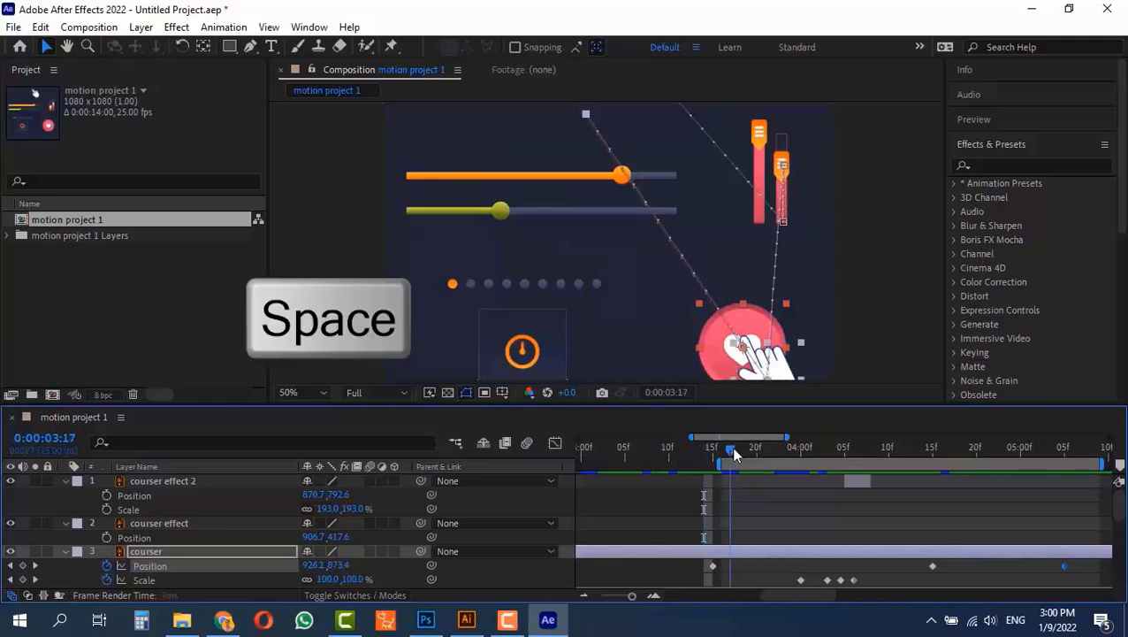
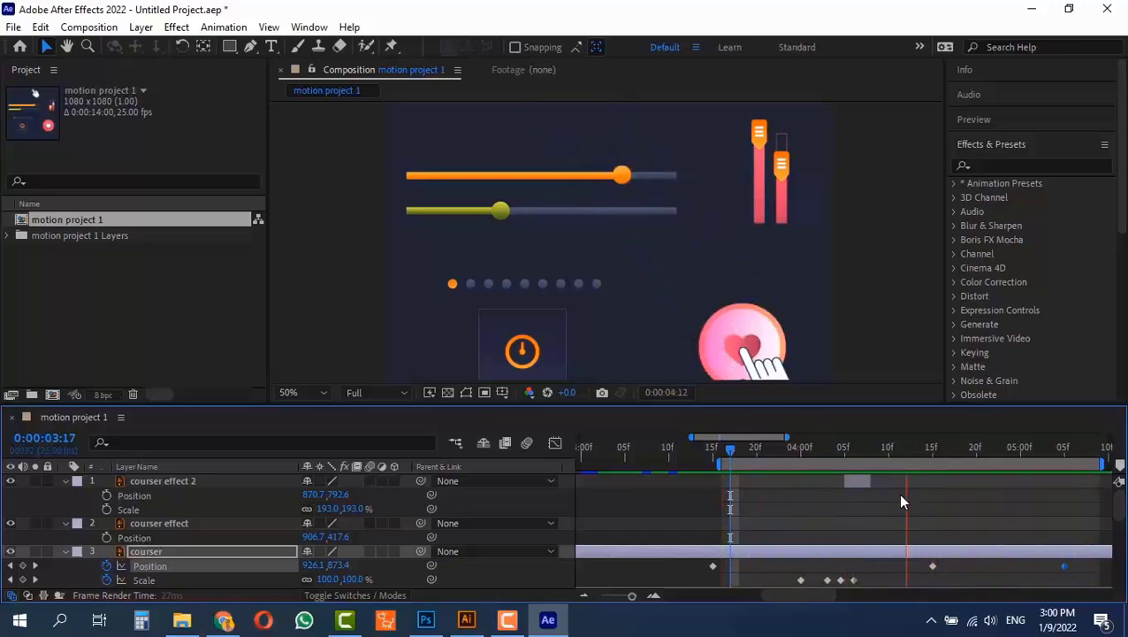
key("space")
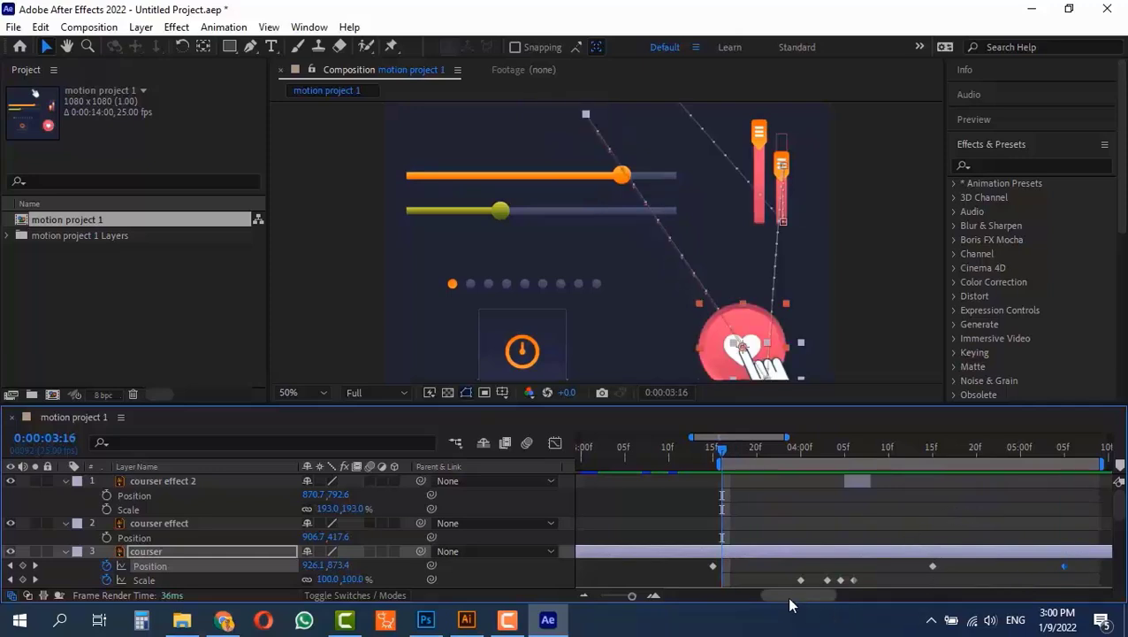
Extend the work area to about 0:00:06:01 and add a holding Position keyframe to the courser layer at 0:00:05:15
left_click_drag(796, 597, 836, 597)
left_click_drag(817, 463, 965, 463)
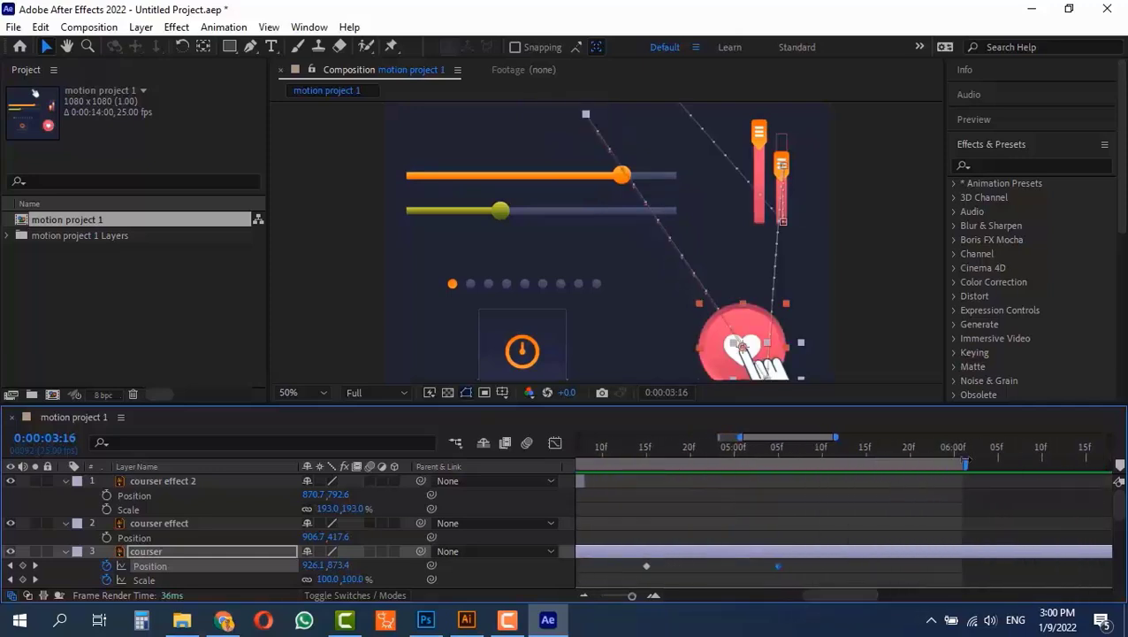
left_click_drag(806, 447, 836, 450)
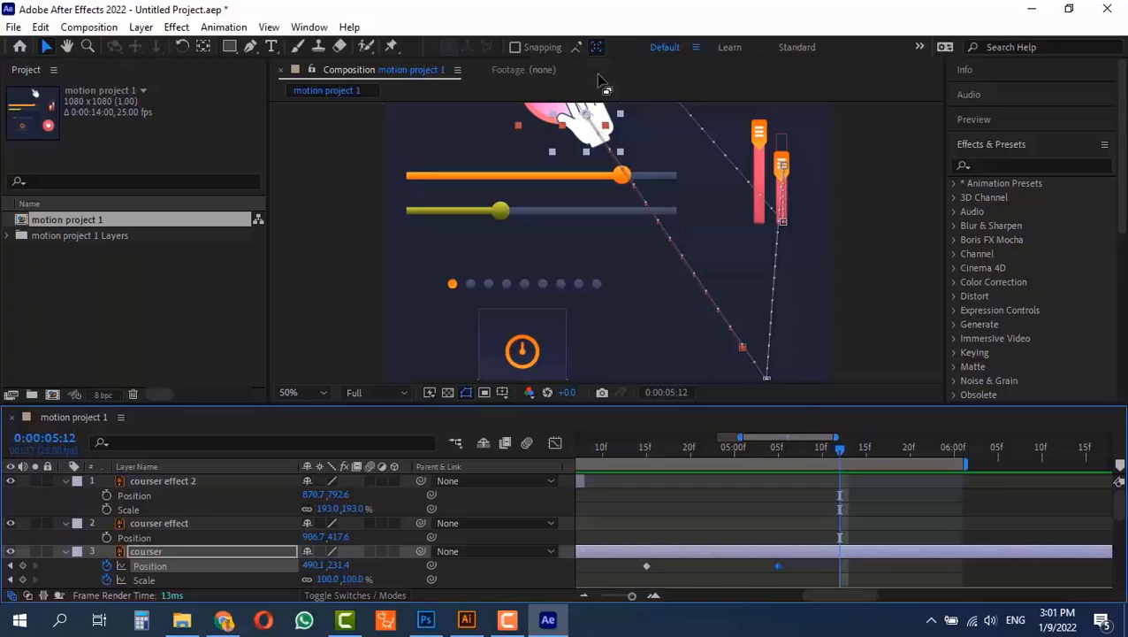
left_click_drag(629, 221, 576, 338)
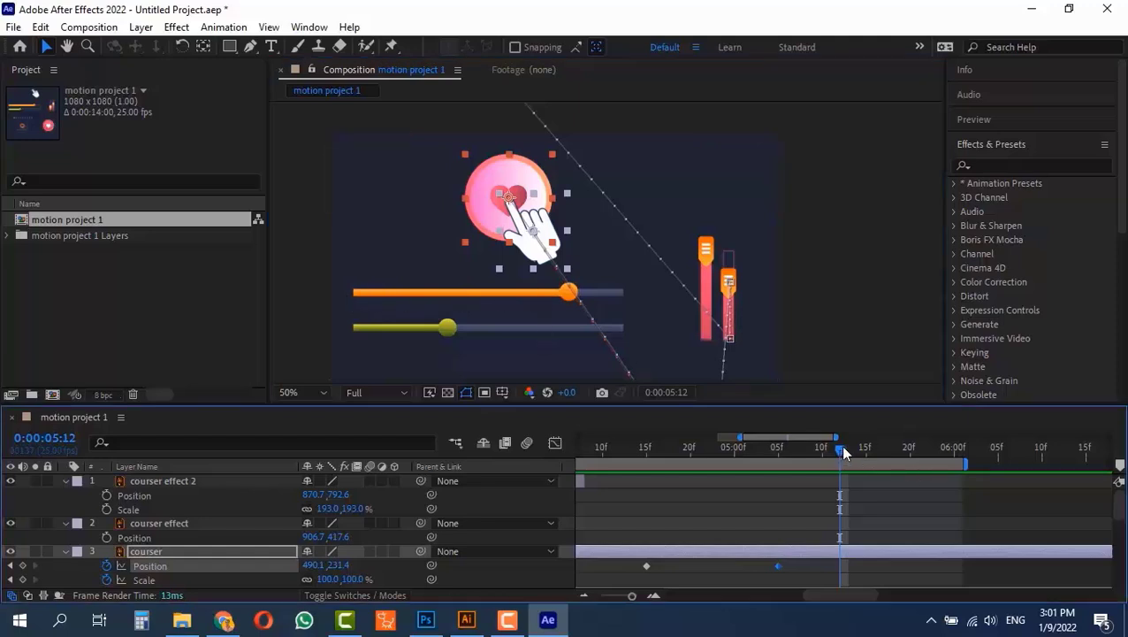
left_click_drag(840, 444, 865, 466)
left_click(339, 569)
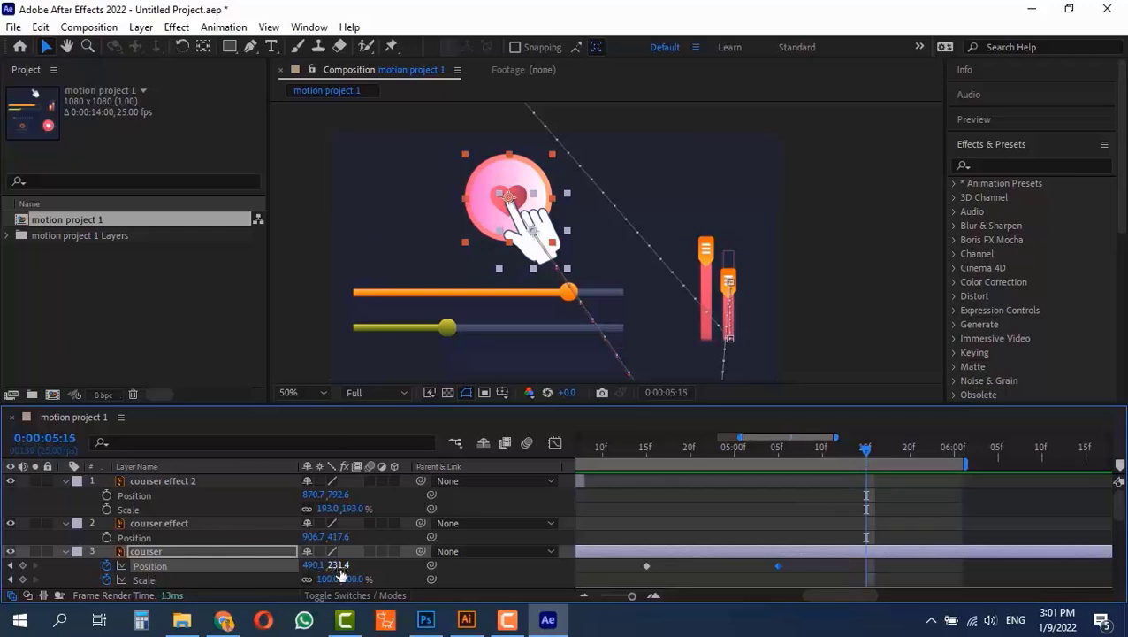
left_click(22, 565)
At 0:00:06:00, move only the courser layer so its fingertip rests on the orange slider's knob, at about 636, 451
left_click_drag(865, 449, 955, 448)
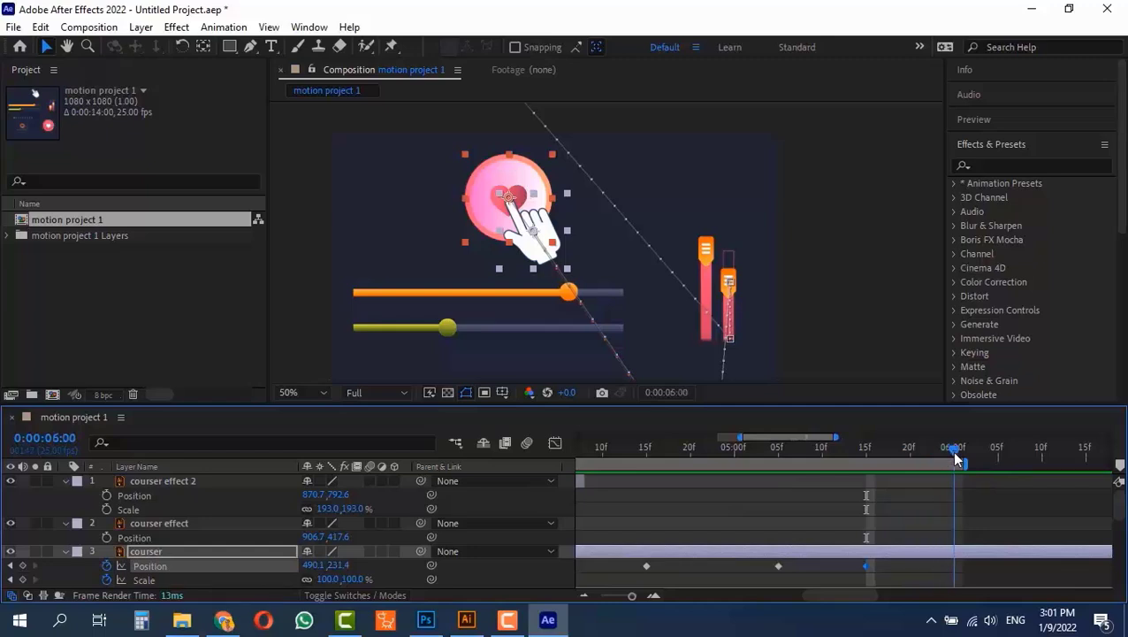
left_click(548, 234)
key("F2")
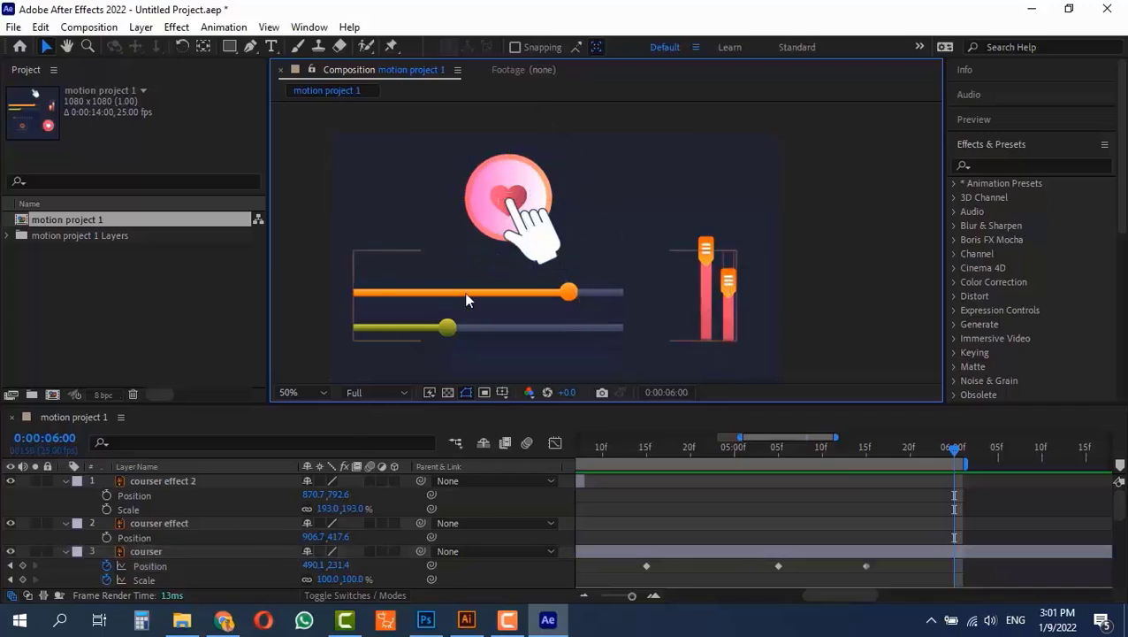
left_click(537, 234)
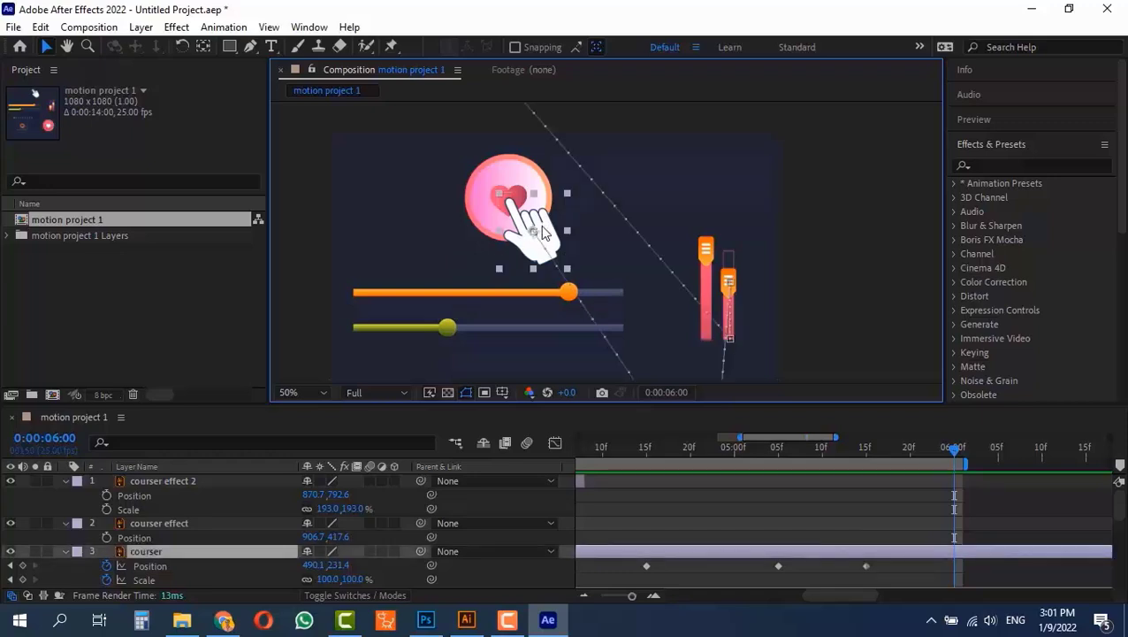
left_click_drag(542, 230, 601, 322)
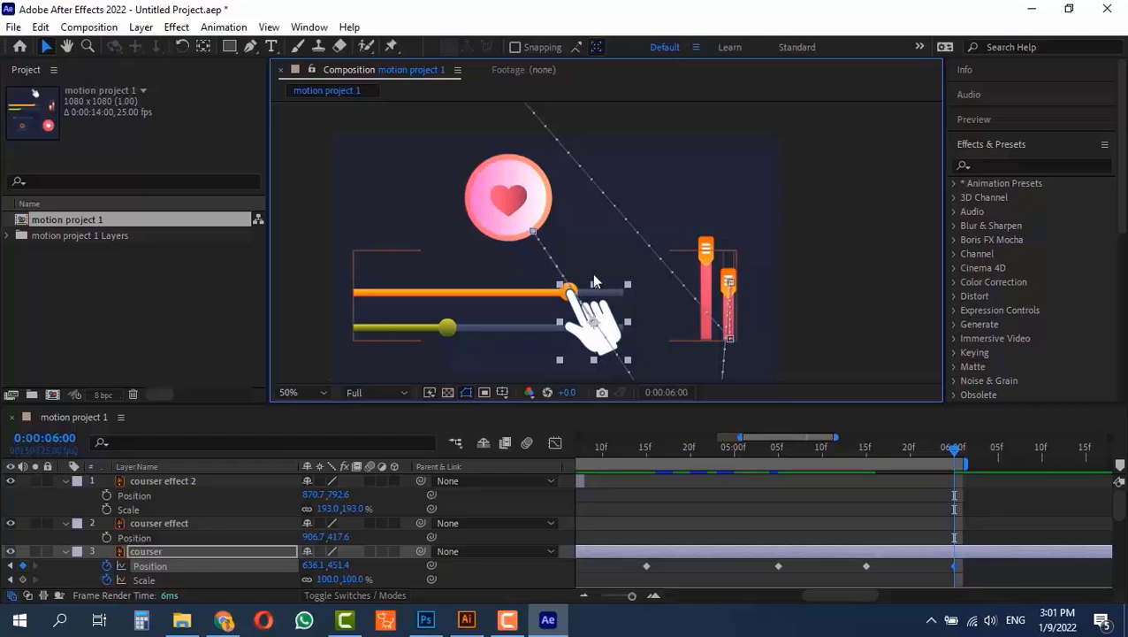
scroll(612, 288, "up", 1)
scroll(598, 307, "up", 2)
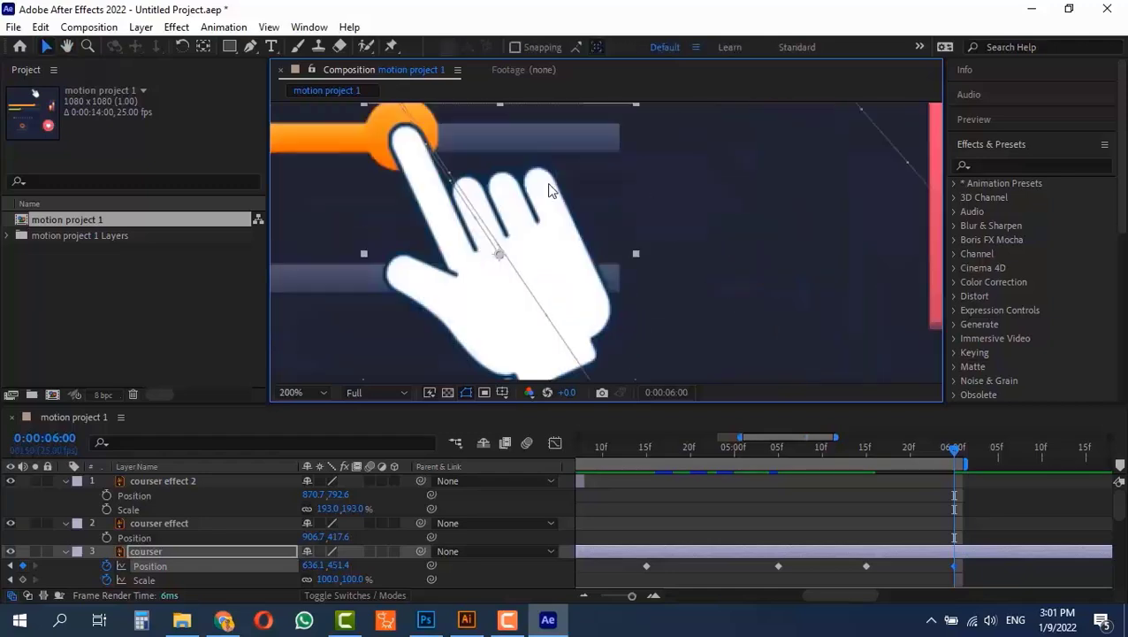
left_click_drag(933, 448, 965, 458)
scroll(632, 228, "down", 4)
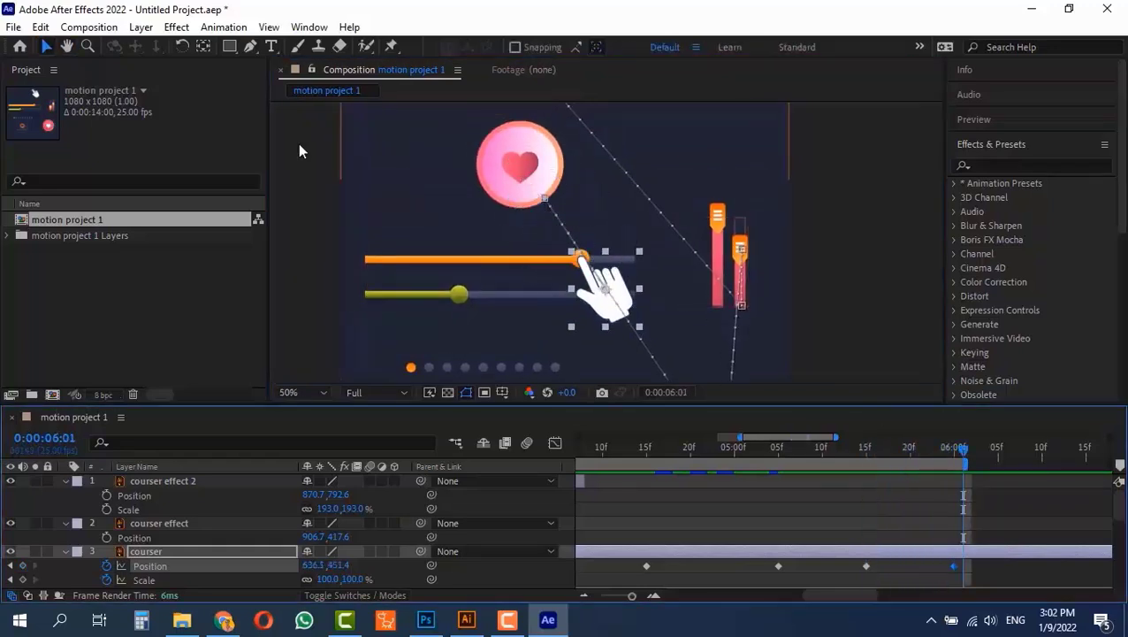
Save the project in the motion project folder as project1
key("ctrl+s")
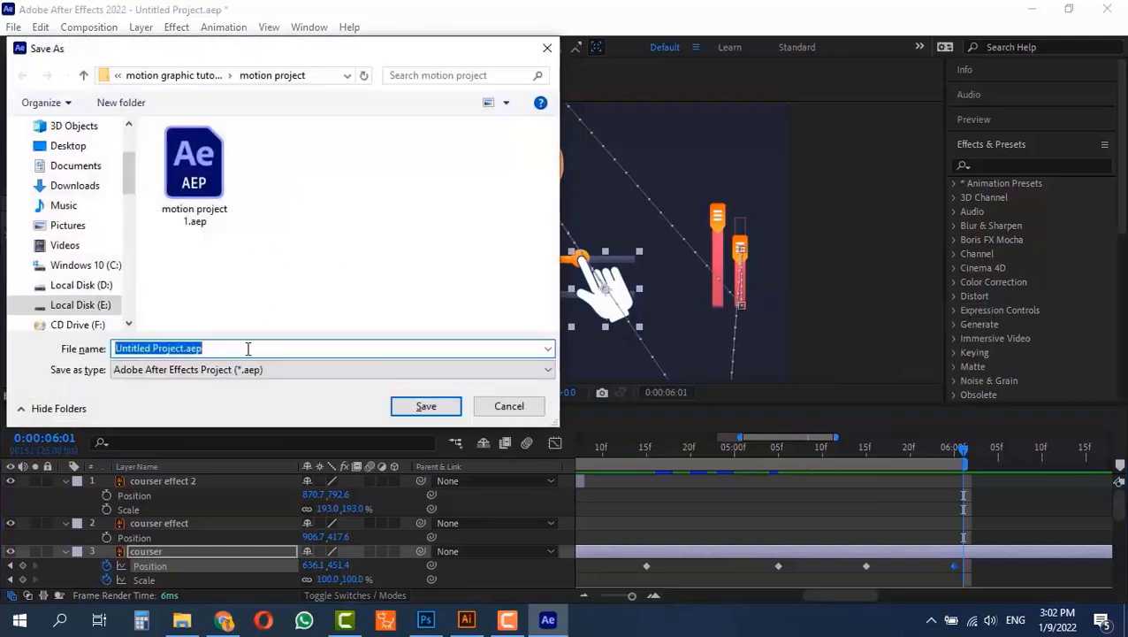
type("project1")
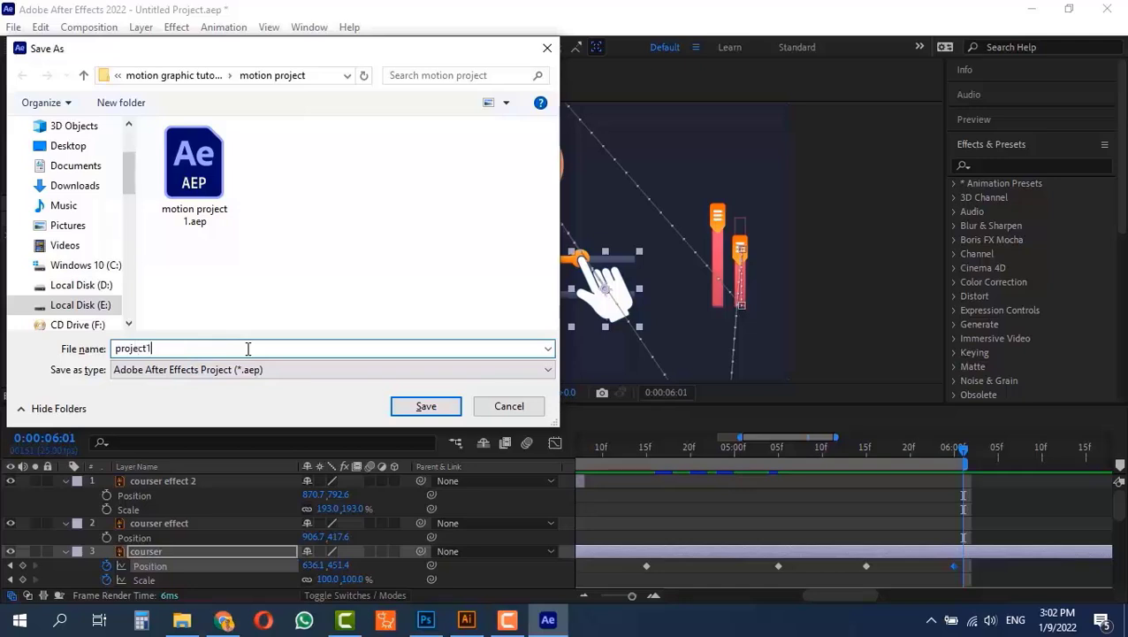
key("Return")
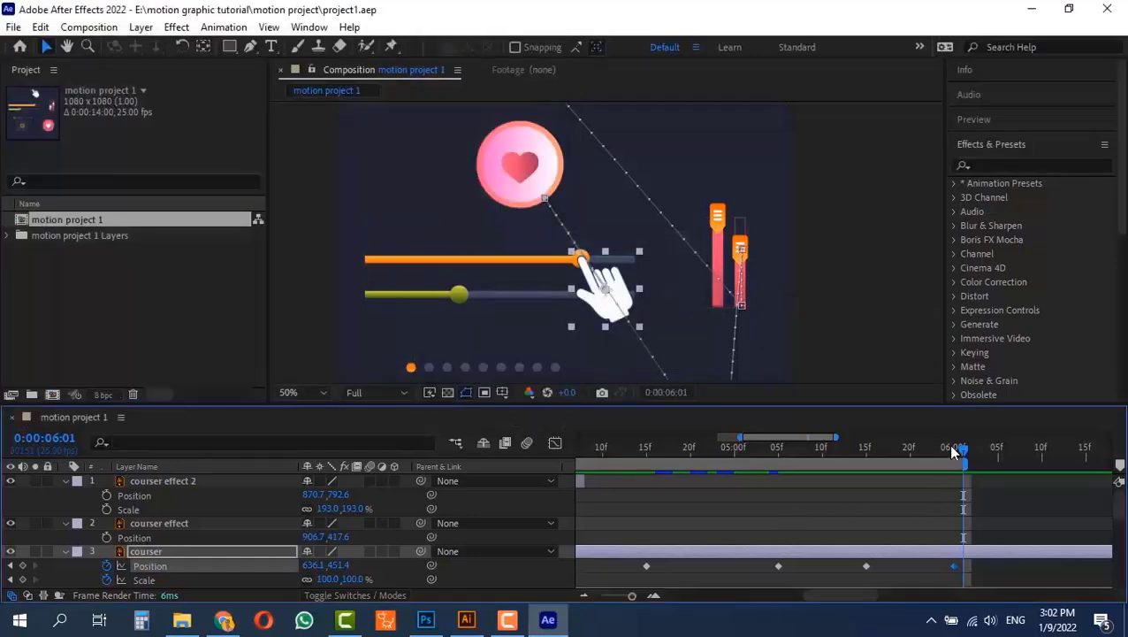
Start the work area at about 0:00:05:02 and preview the hand moving from the heart button to the orange slider
left_click_drag(952, 451, 747, 458)
key("b")
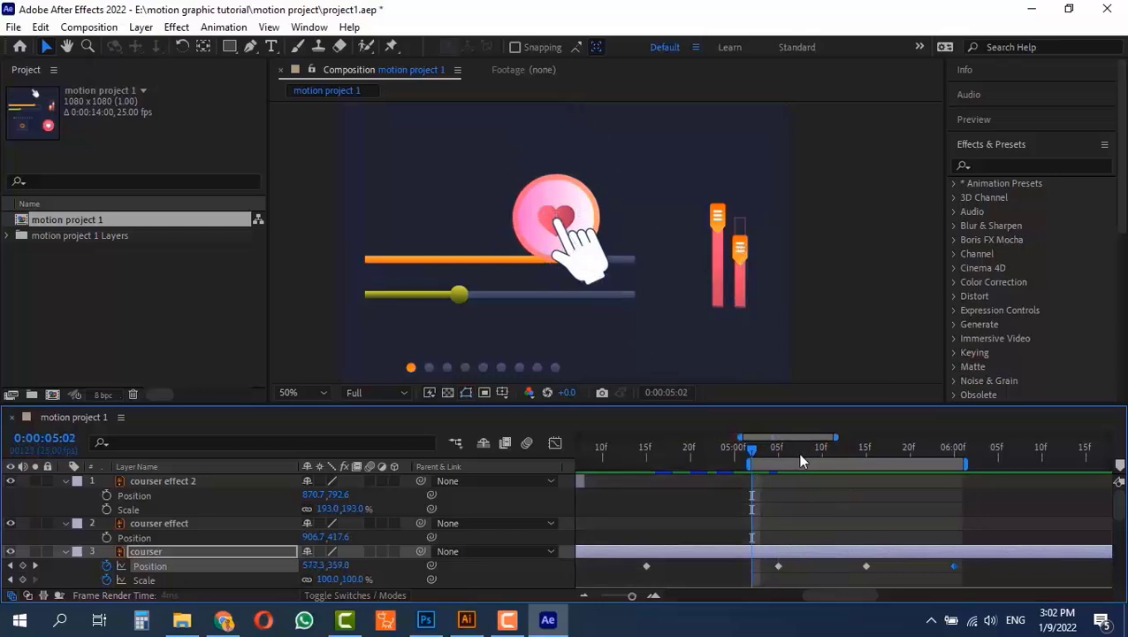
key("space")
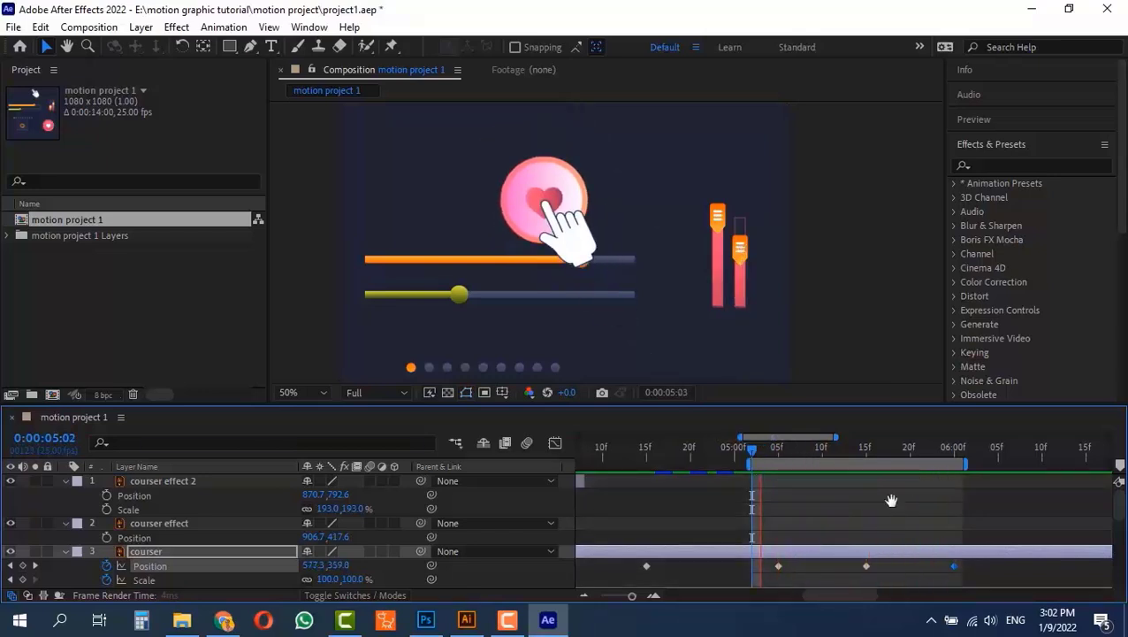
key("space")
Extend the work area to about 0:00:06:17 and add a Position keyframe to the courser layer at 0:00:06:10
left_click_drag(964, 464, 1104, 462)
left_click(962, 449)
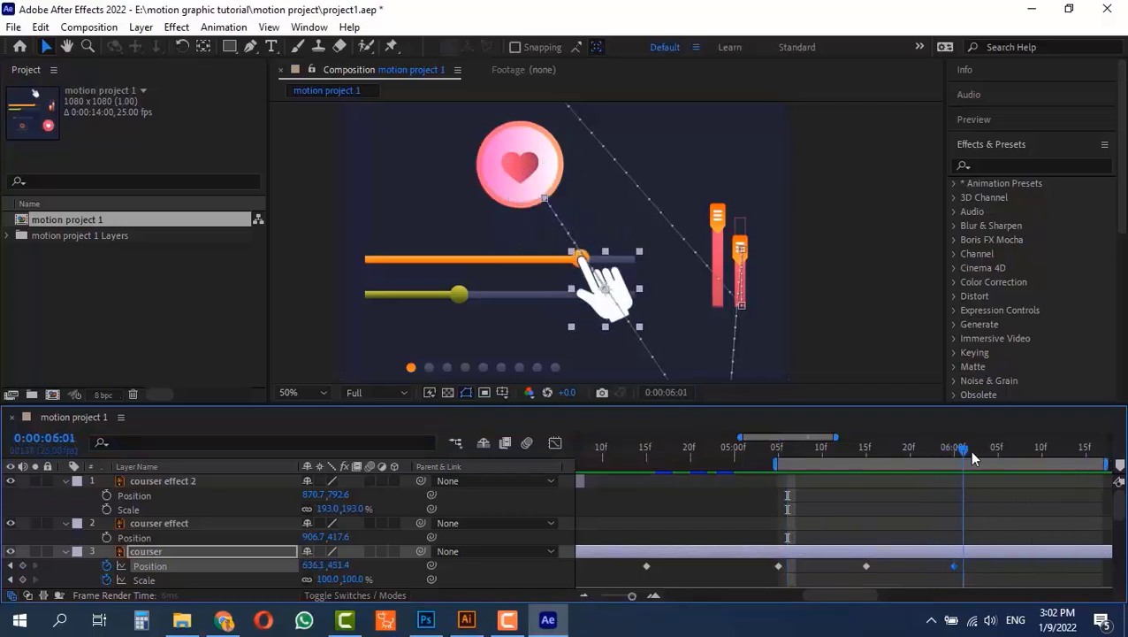
left_click_drag(1011, 454, 1040, 458)
left_click_drag(999, 518, 774, 474)
left_click(23, 528)
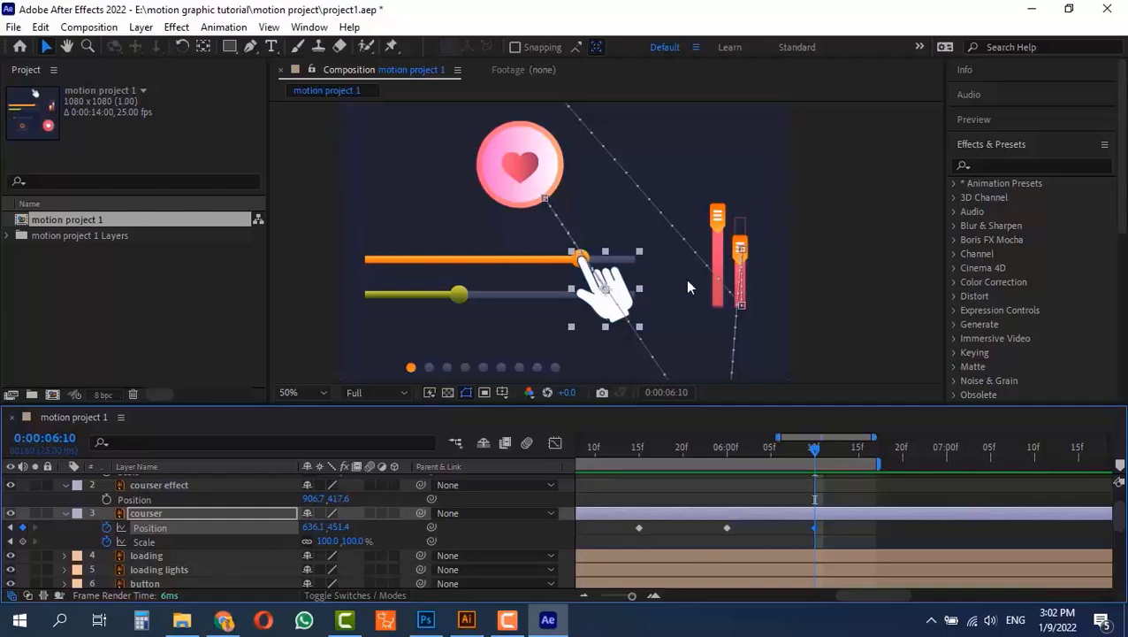
Add a Position keyframe to the slider button orange layer at 0:00:06:10, matching the courser's keyframe
scroll(785, 569, "down", 6)
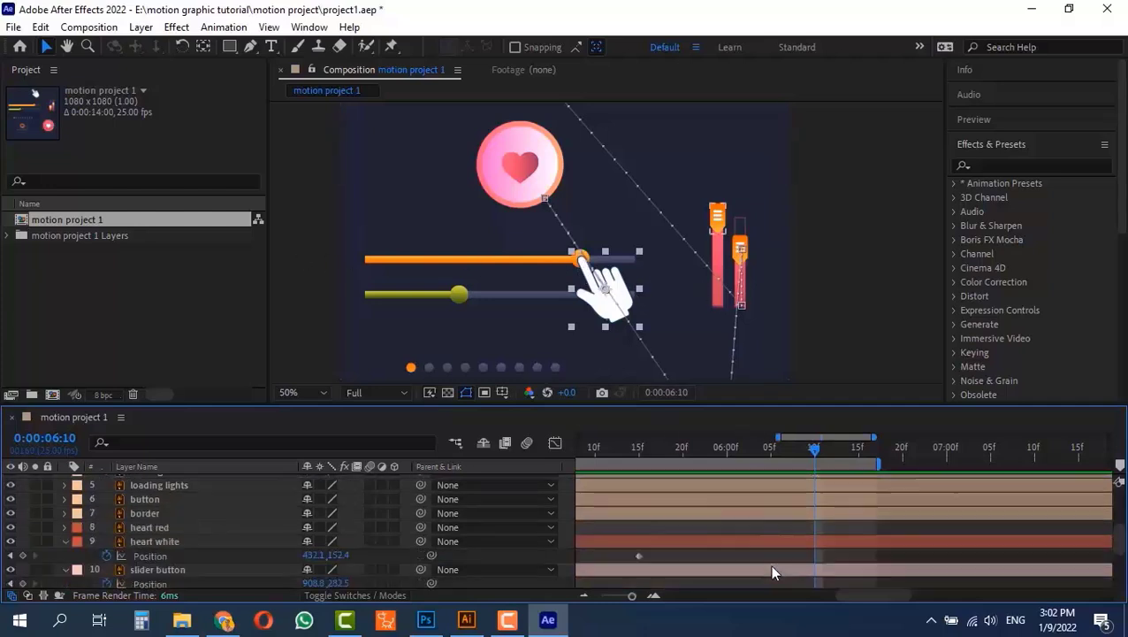
left_click(817, 548)
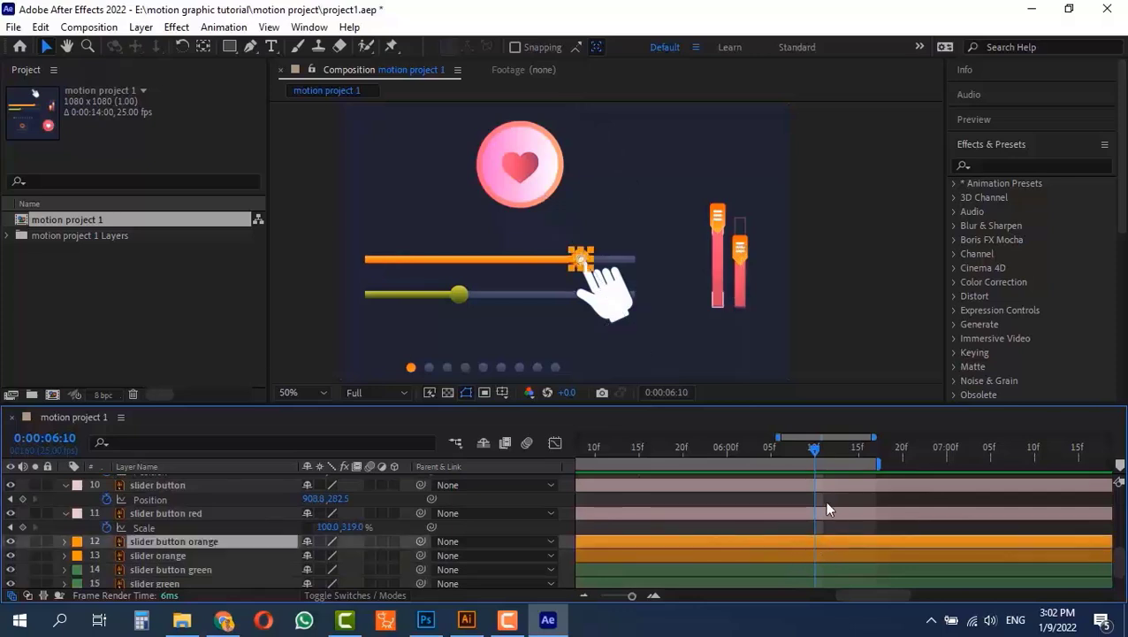
key("shift")
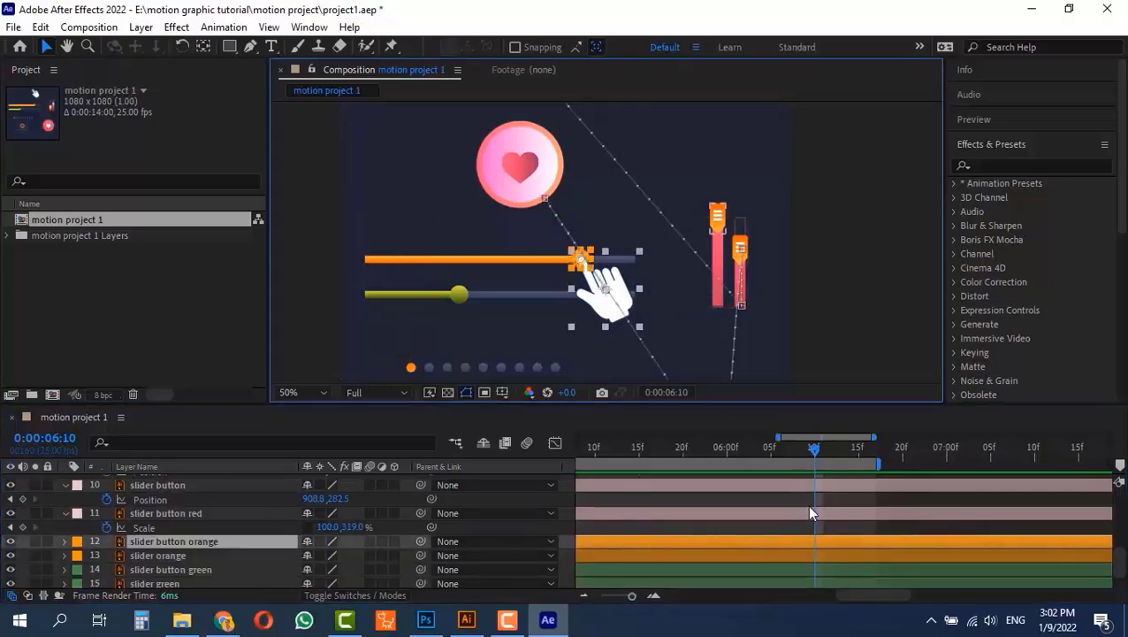
key("alt+shift+p")
key("alt+shift+p")
scroll(826, 524, "up", 2)
scroll(823, 522, "up", 2)
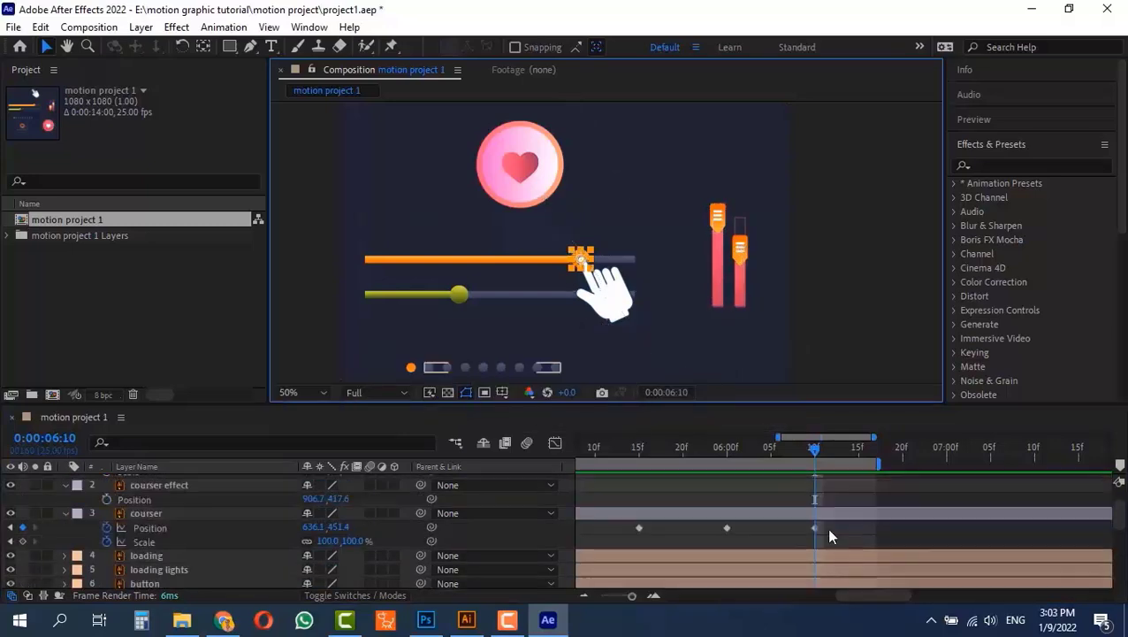
left_click(816, 527)
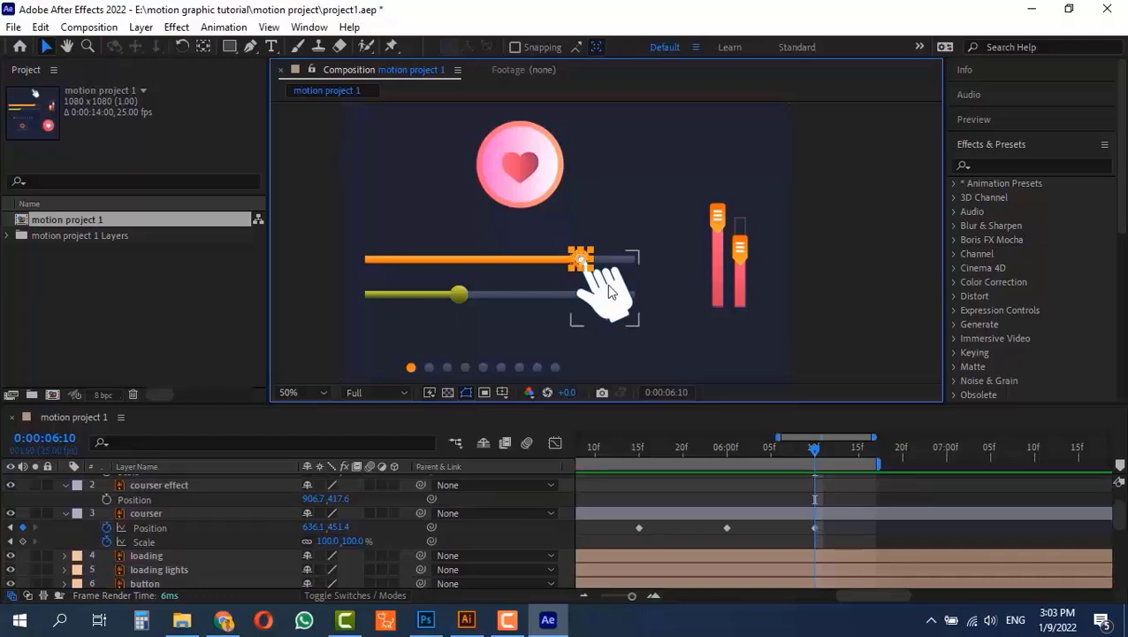
Extend the work area to about 0:00:07:05 and go to 0:00:07:00 for the orange slider's next keyframe
left_click_drag(877, 463, 992, 461)
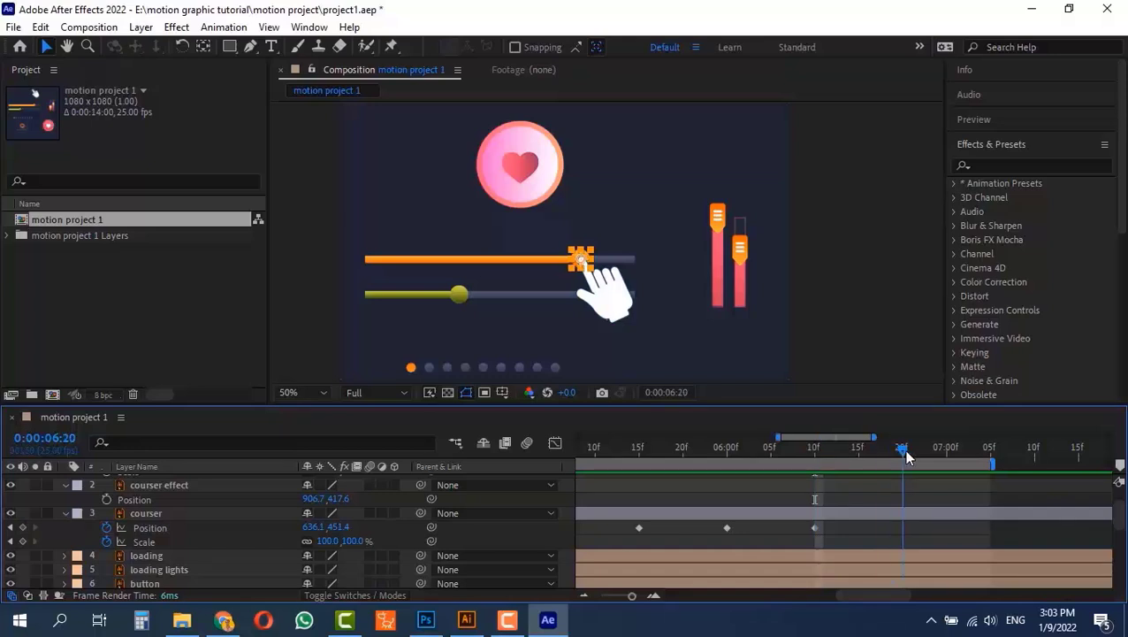
left_click(939, 450)
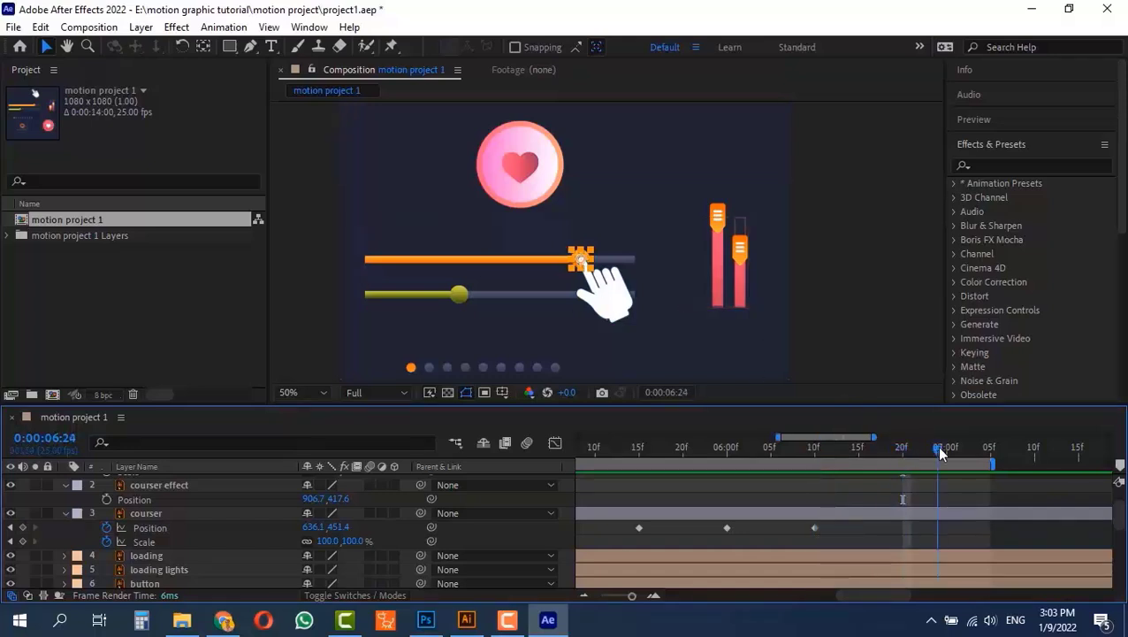
left_click(945, 450)
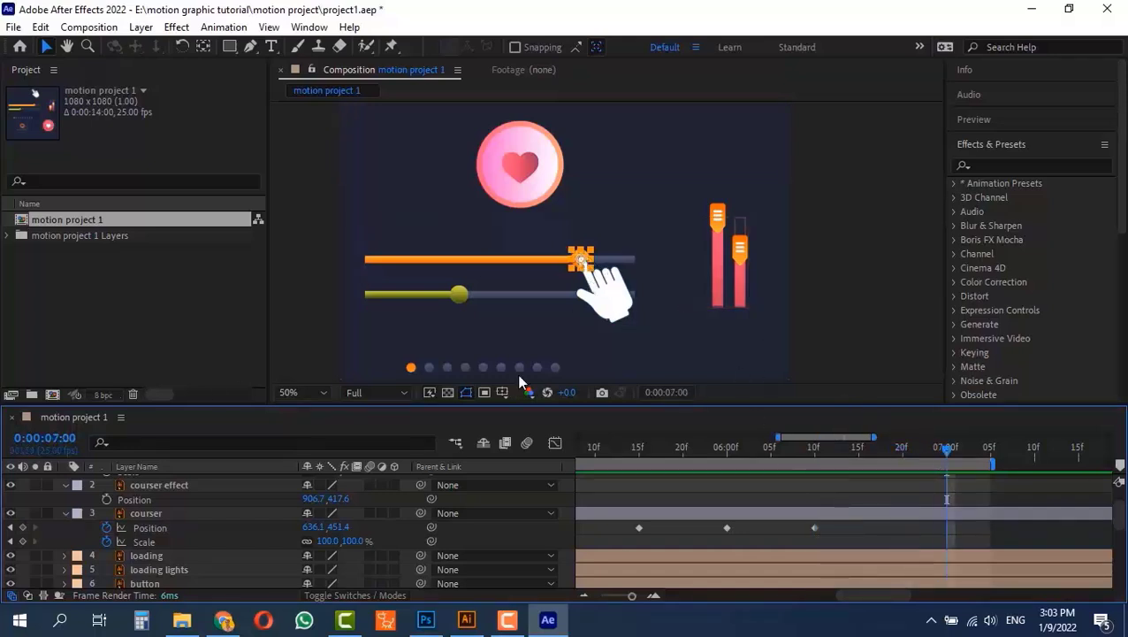
Keyframe the courser layer's Position at 0:00:07:00 to 129.1, 451.4 so the hand brings the orange knob to the slider's left end
left_click(153, 525)
left_click_drag(314, 527, 27, 526)
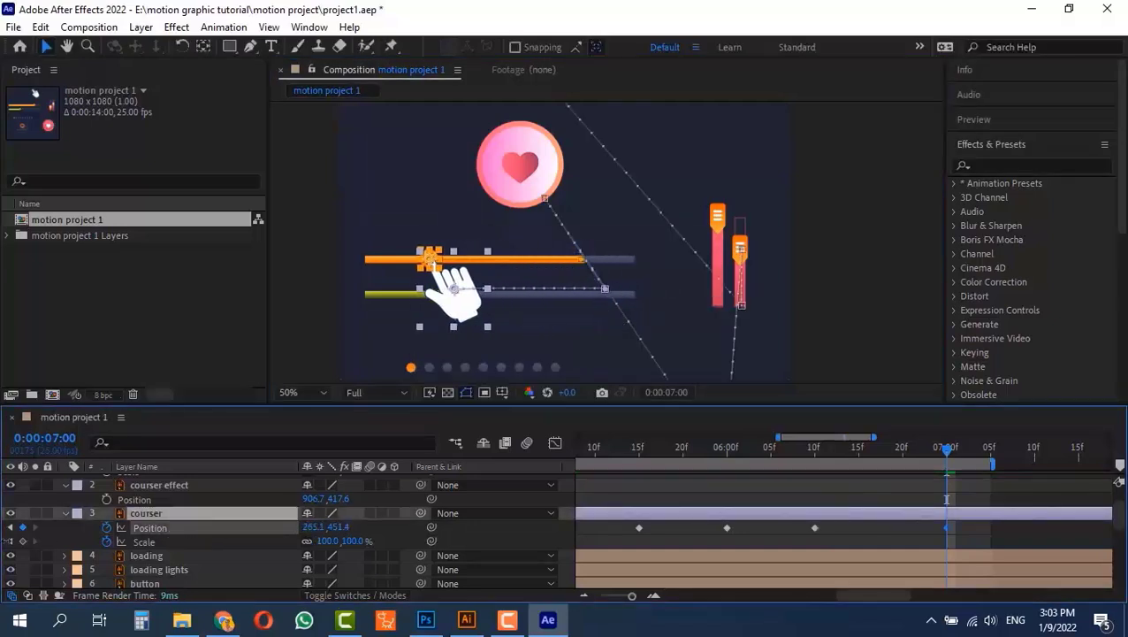
left_click_drag(301, 527, 205, 527)
scroll(360, 264, "up", 1)
key("space")
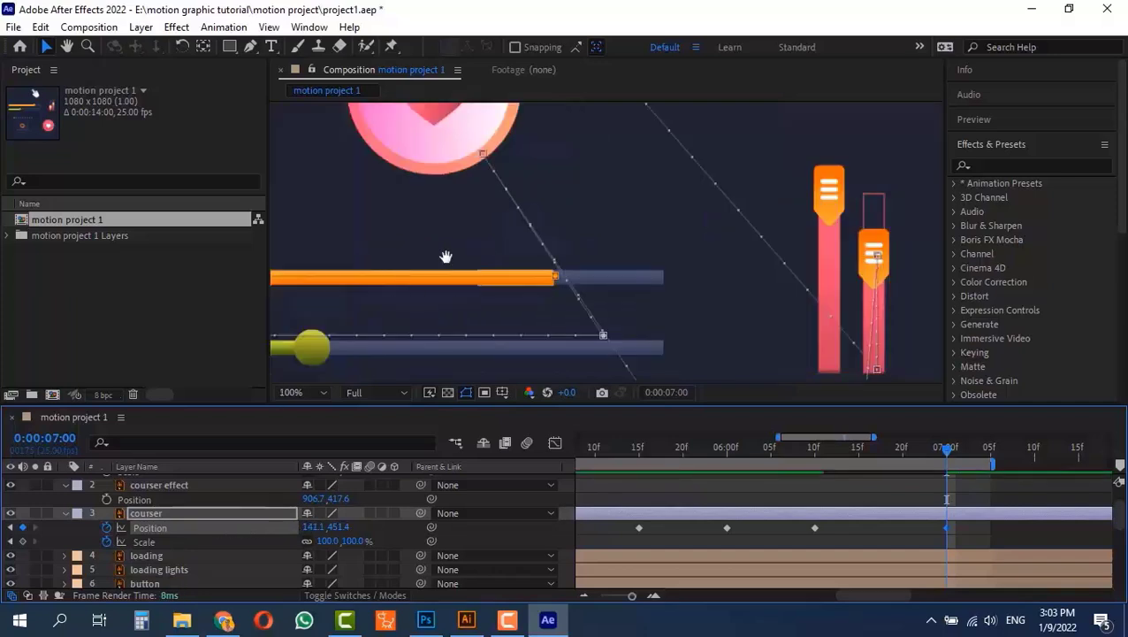
left_click_drag(446, 256, 829, 215)
key("period")
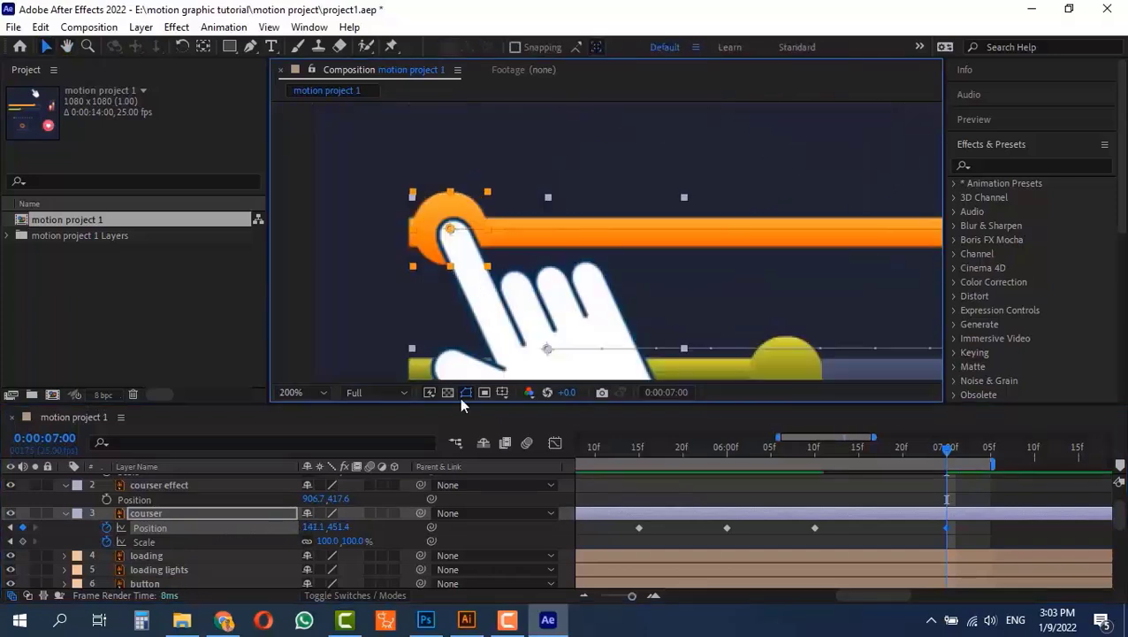
left_click_drag(316, 531, 298, 523)
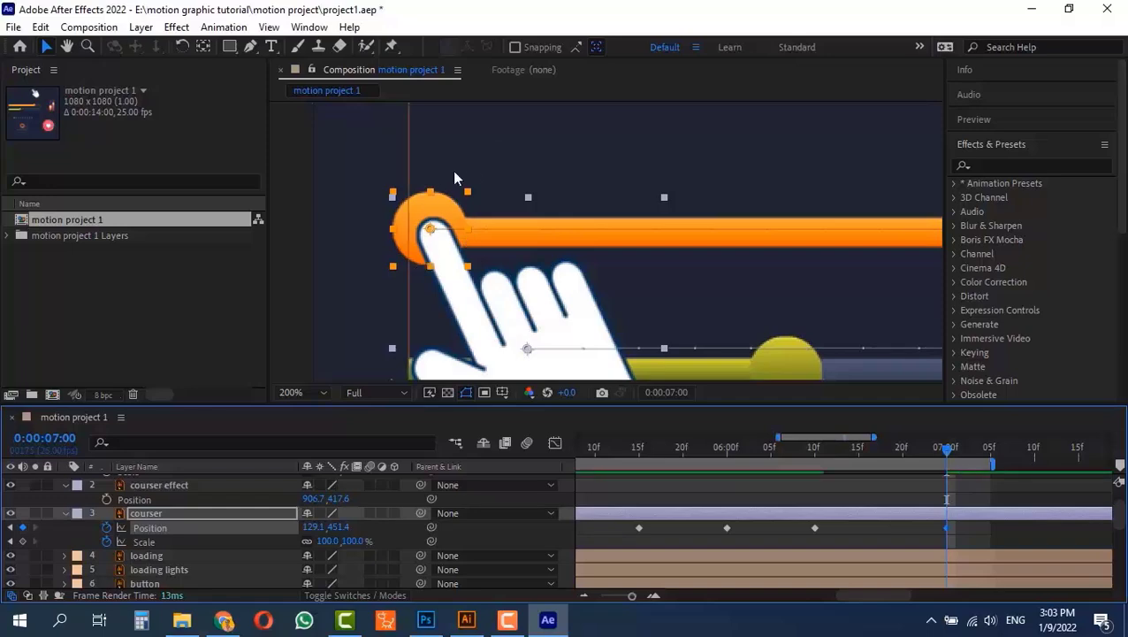
Start the work area at 0:00:05:09 and preview the hand dragging the orange slider knob
left_click_drag(947, 449, 865, 452)
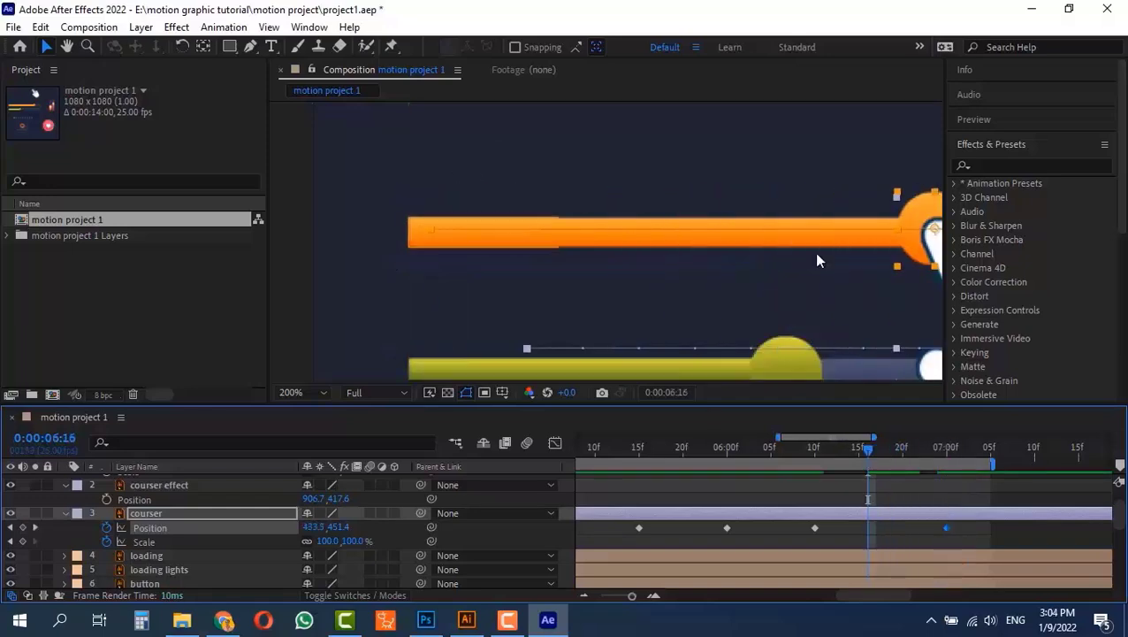
left_click_drag(812, 257, 554, 264)
left_click(823, 449)
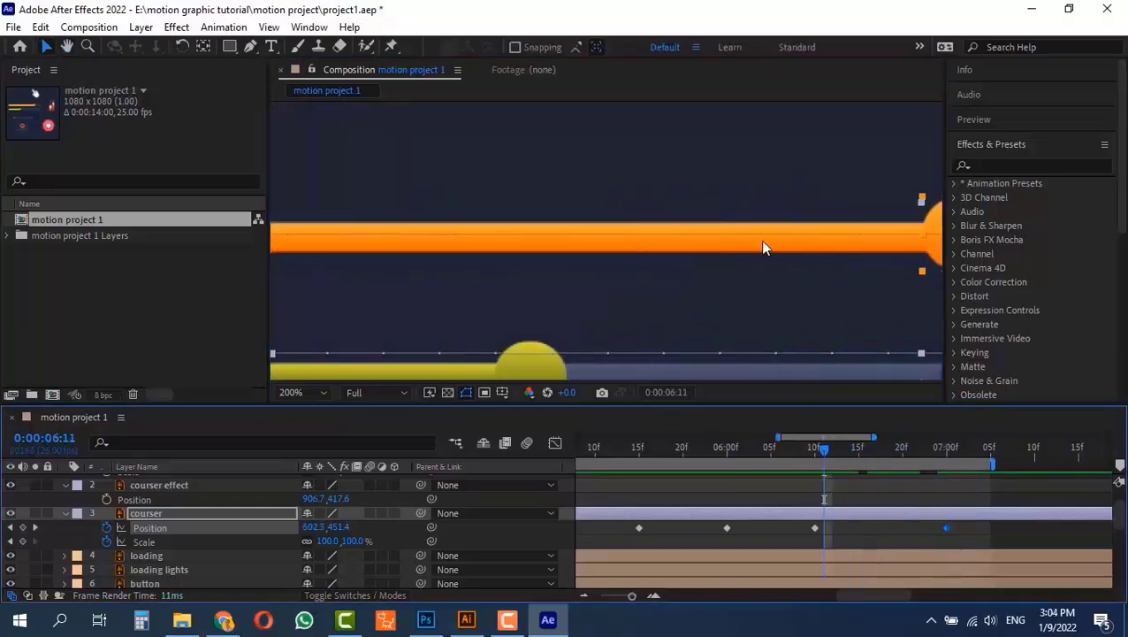
scroll(762, 244, "down", 4)
left_click_drag(813, 451, 601, 480)
key("b")
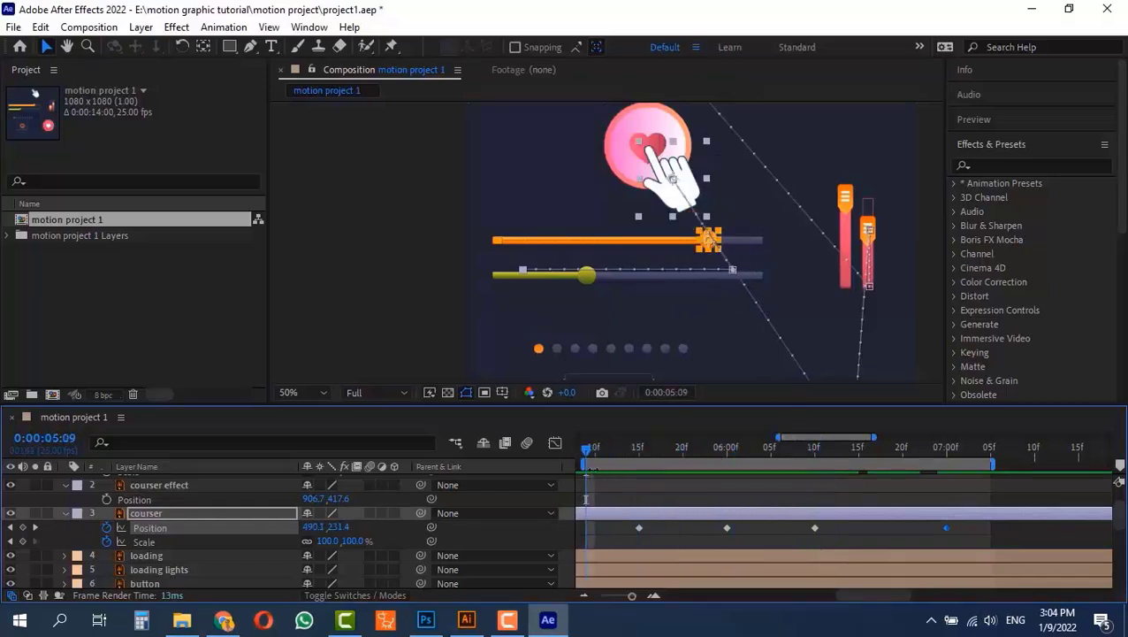
key("space")
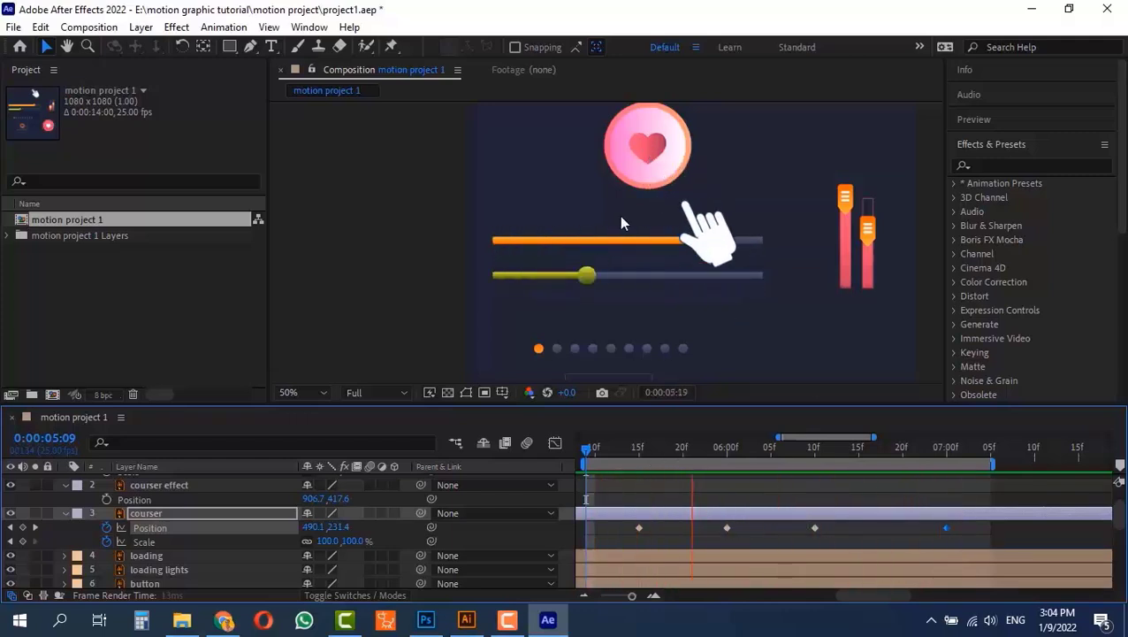
At 0:00:06:10, move the orange slider bar's anchor point to the bar's left end
left_click(815, 453)
left_click_drag(815, 453, 807, 446)
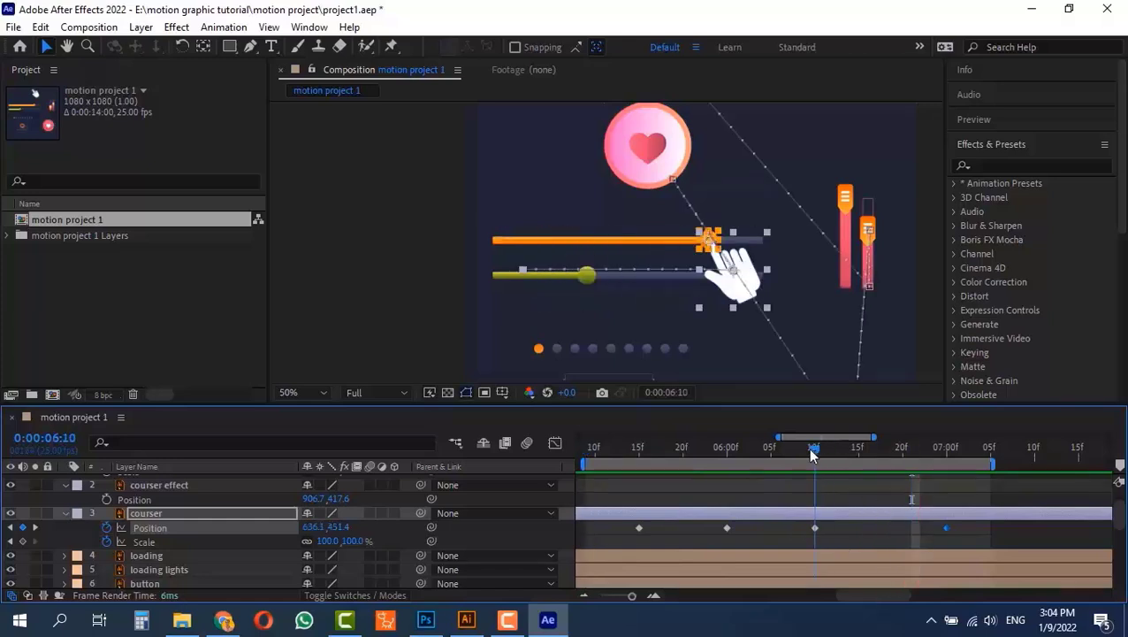
left_click(633, 250)
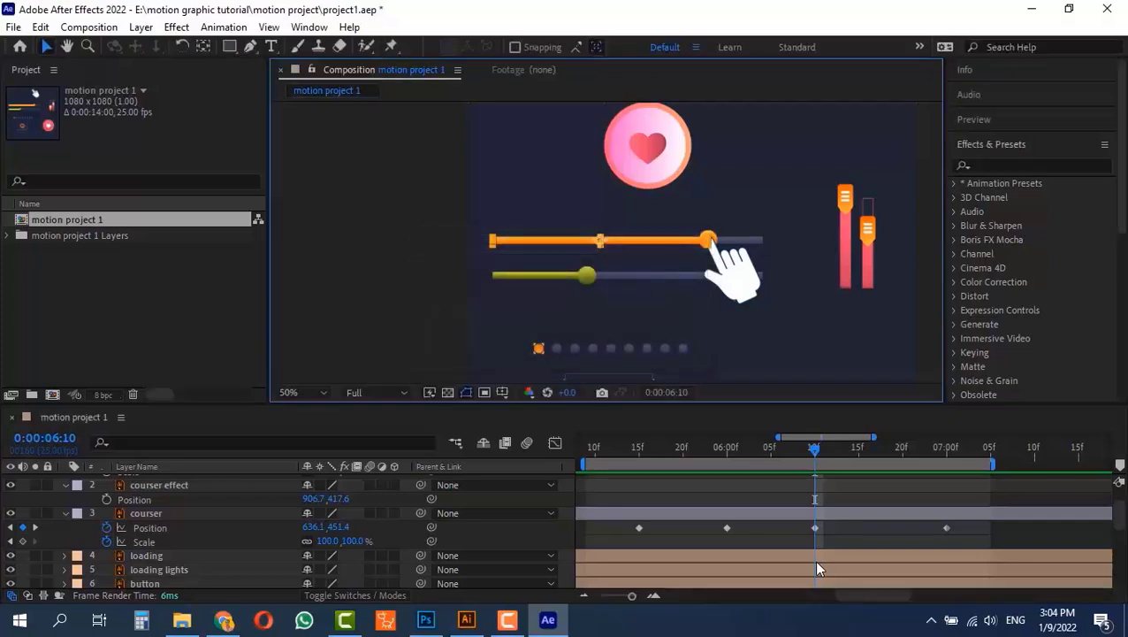
scroll(580, 254, "up", 2)
scroll(580, 257, "up", 1)
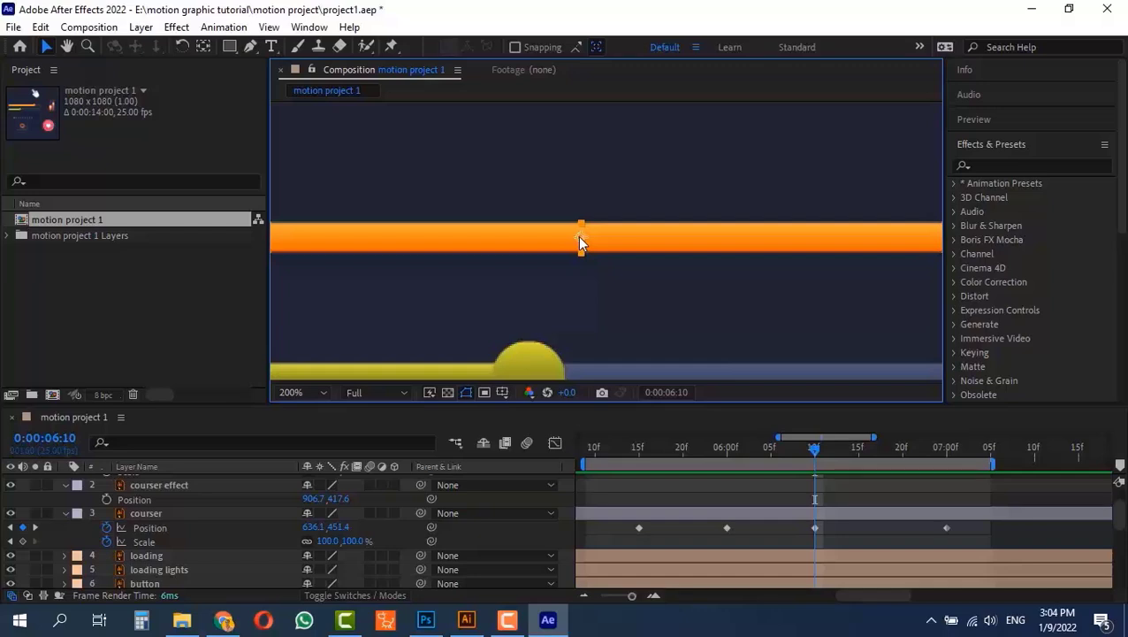
key("y")
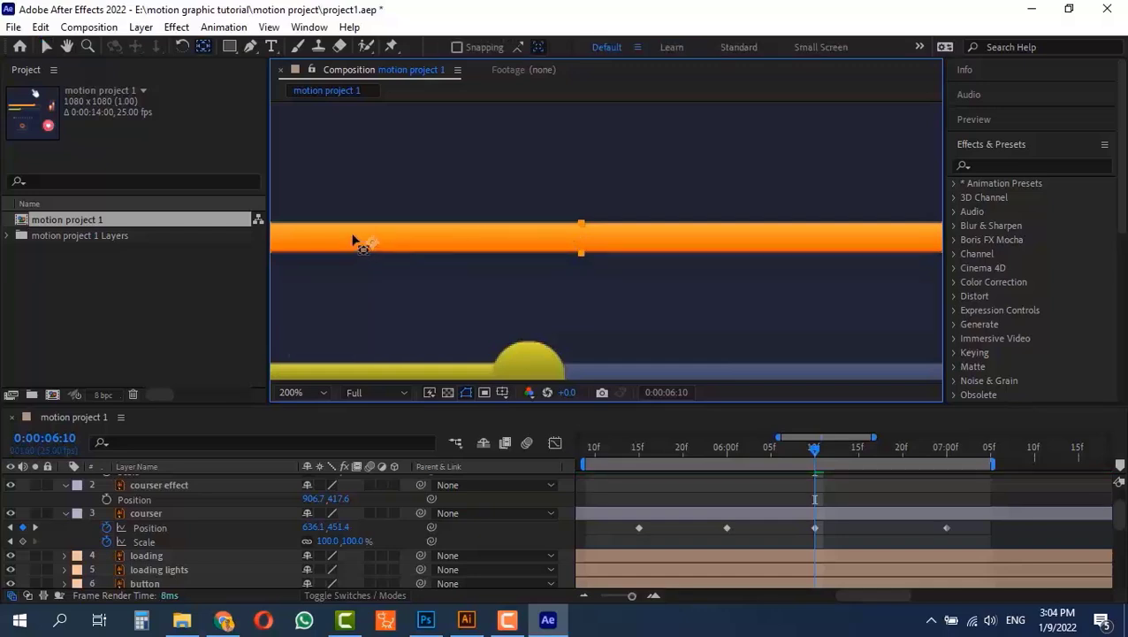
left_click_drag(383, 244, 745, 255)
key("ctrl")
left_click_drag(648, 247, 514, 250)
key("comma")
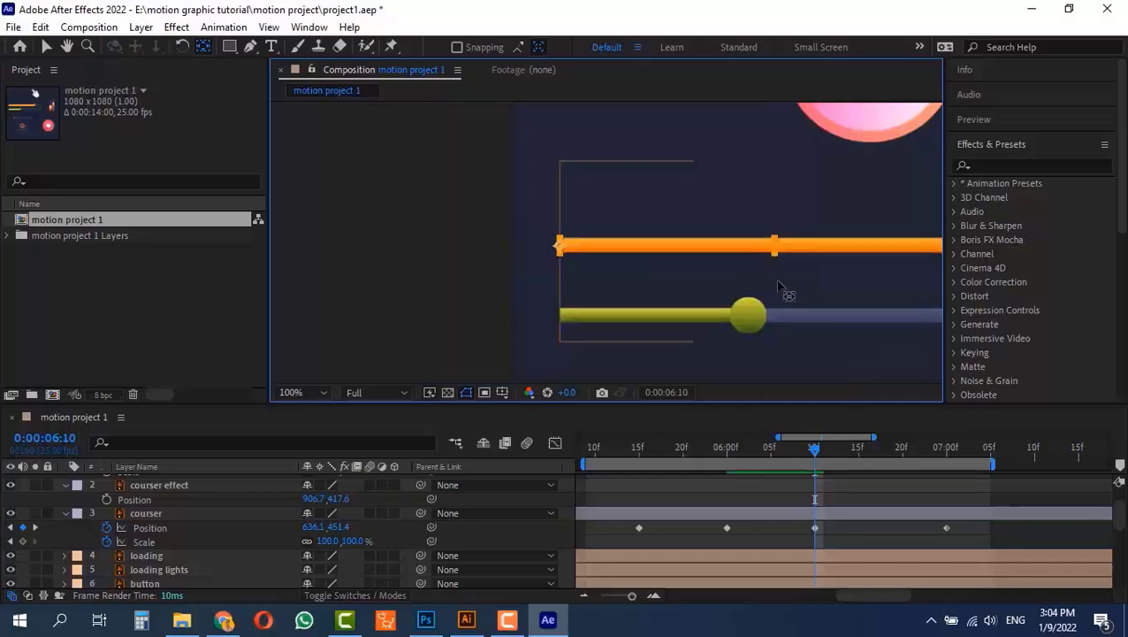
Keyframe the slider orange layer's Scale at 0:00:06:10, and at 0:00:07:00 shrink only its horizontal scale to 4%
key("alt+shift+s")
key("v")
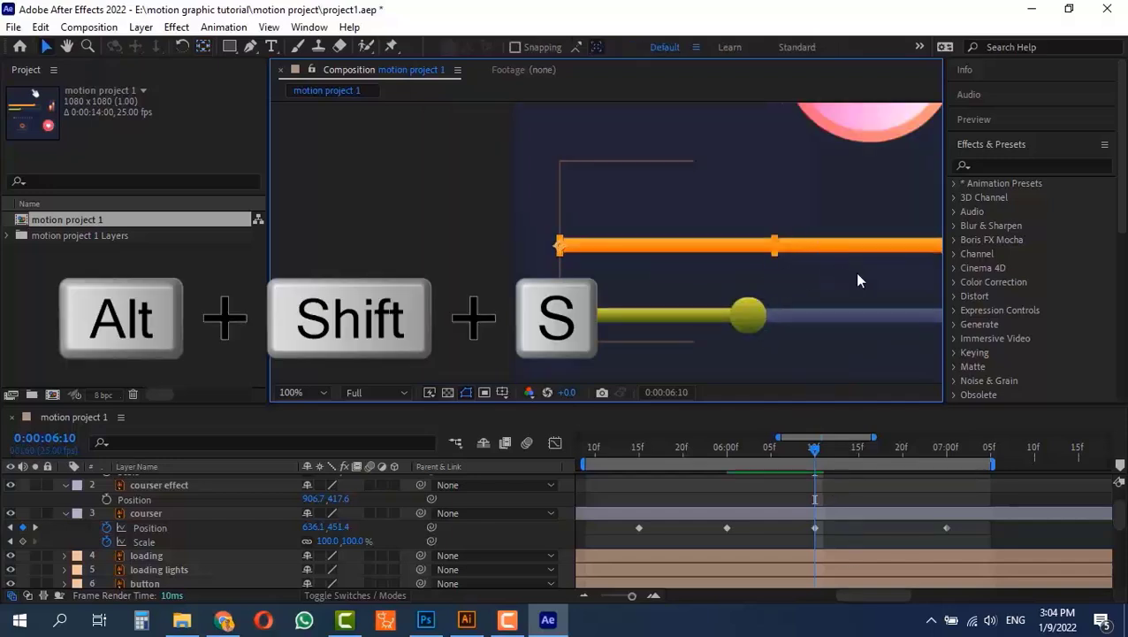
left_click_drag(853, 265, 630, 258)
left_click(725, 306)
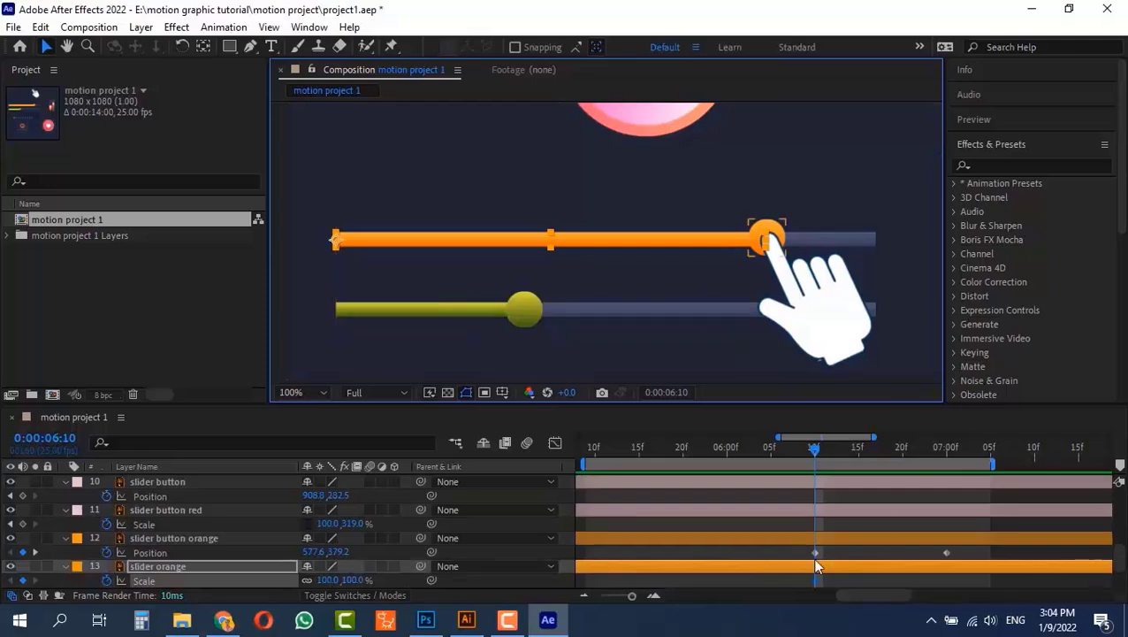
scroll(815, 566, "down", 2)
key("shift")
left_click_drag(833, 442, 913, 446)
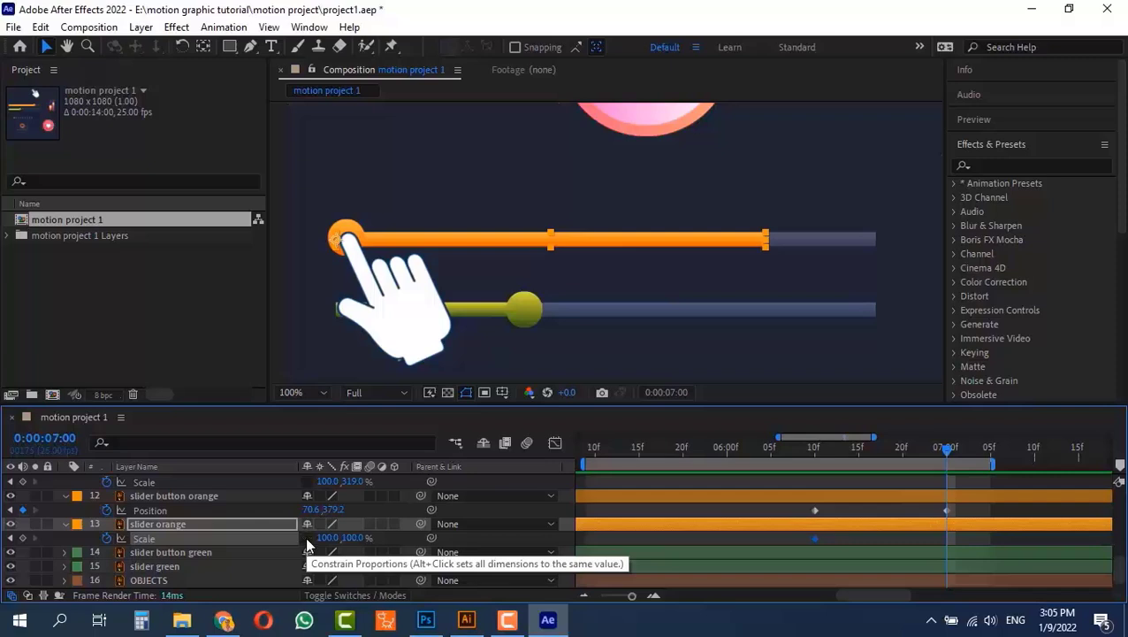
left_click_drag(325, 538, 233, 528)
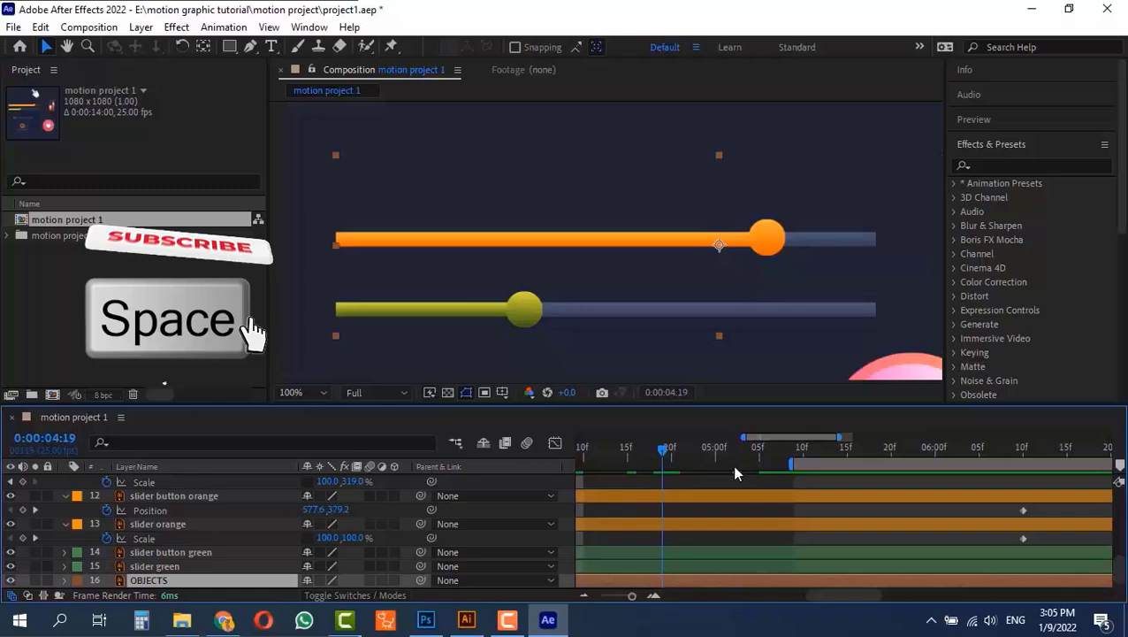
Play back the orange slider animation from 0:00:05:03 to check the bar follows the knob
key("space")
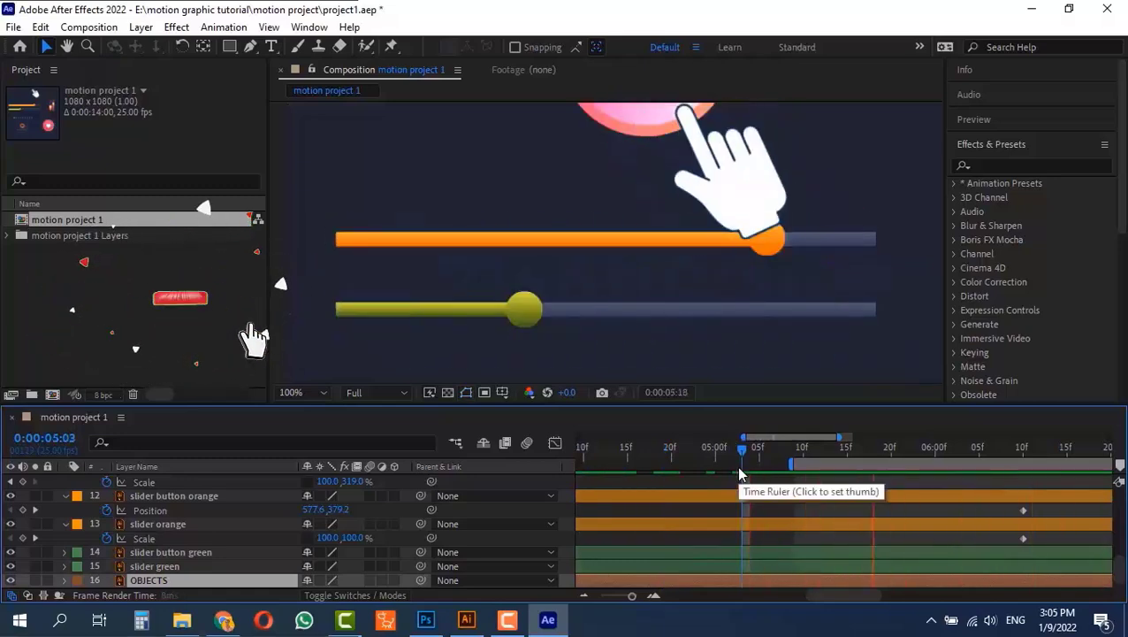
key("space")
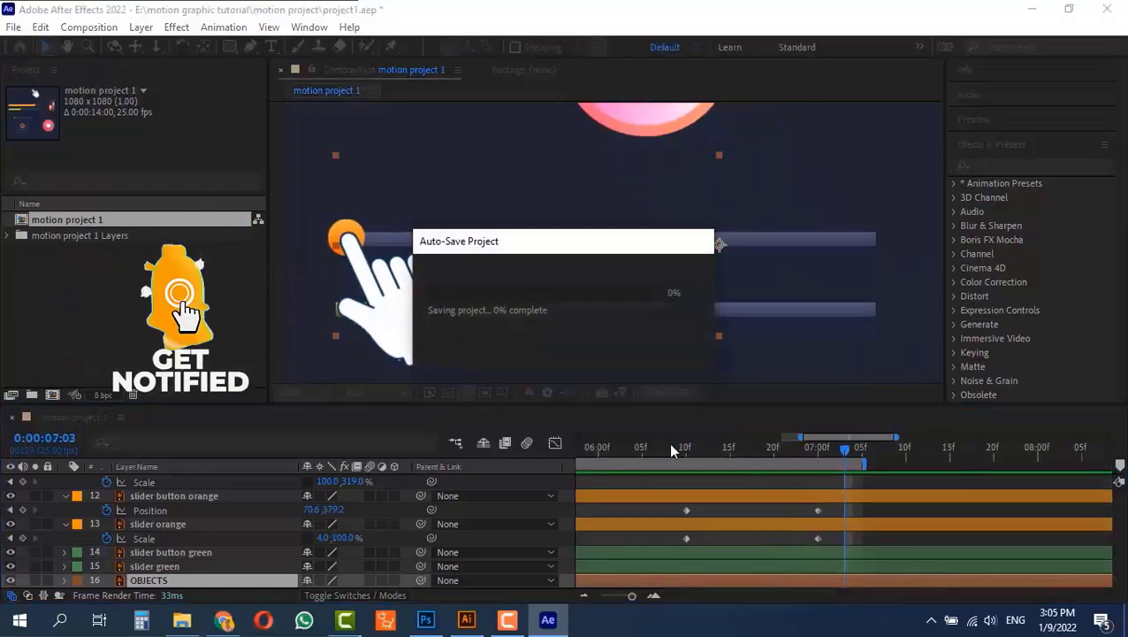
left_click_drag(674, 447, 581, 448)
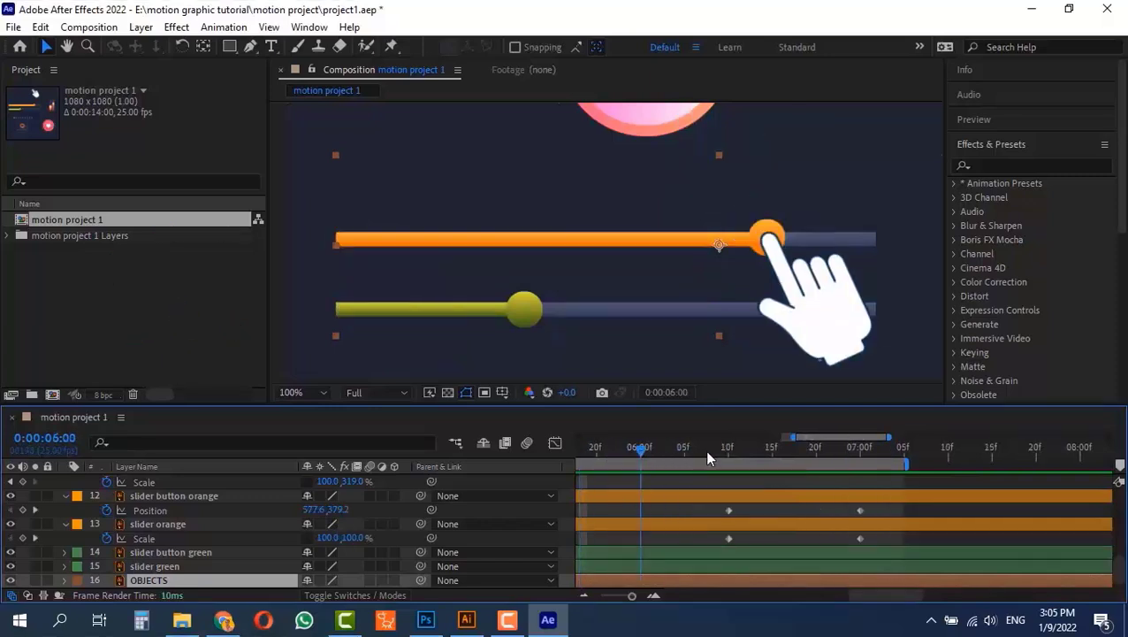
Copy the courser layer's four Scale keyframes starting at 0:00:04:00 and paste them at 0:00:06:04
left_click_drag(704, 449, 659, 467)
left_click_drag(886, 598, 853, 596)
scroll(845, 564, "up", 4)
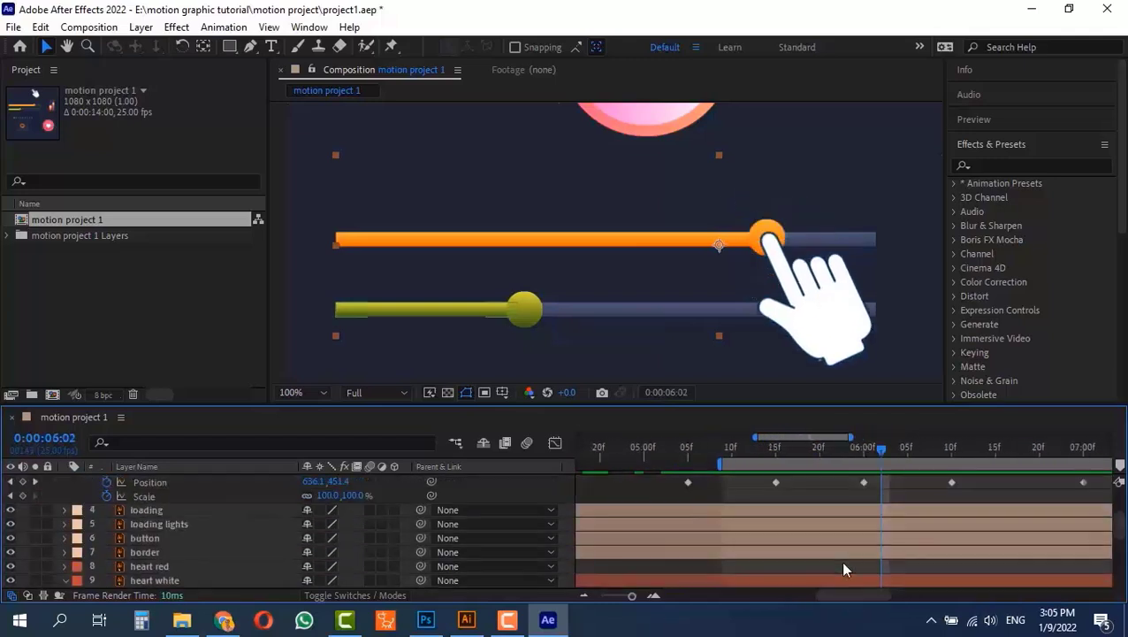
scroll(843, 565, "up", 5)
left_click(891, 453)
scroll(904, 525, "down", 5)
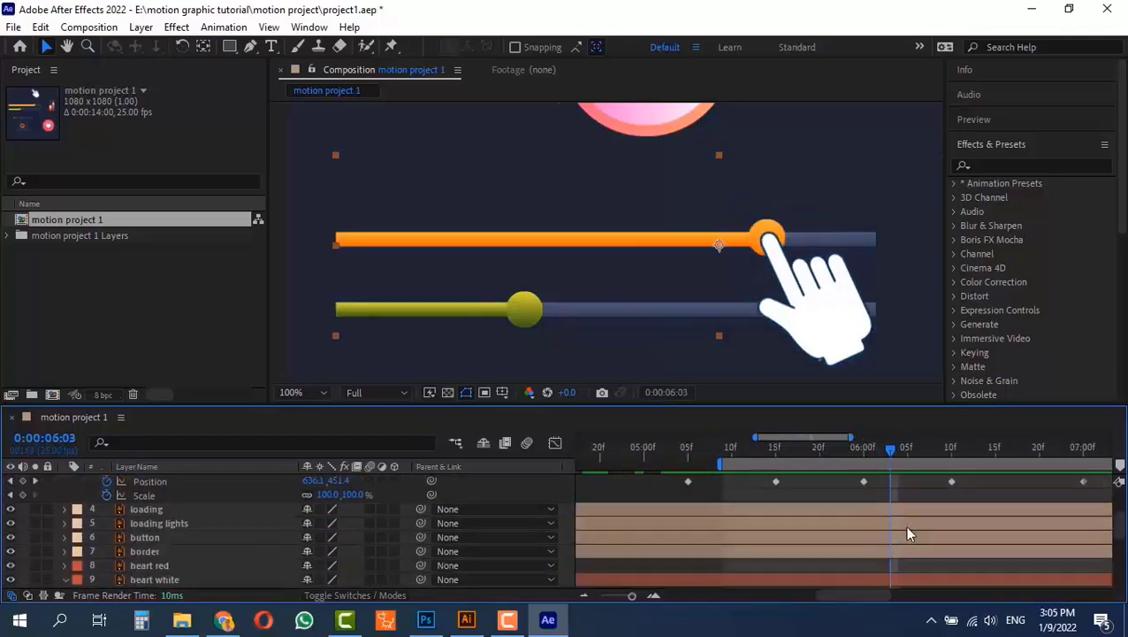
scroll(906, 527, "up", 3)
left_click_drag(878, 458, 900, 478)
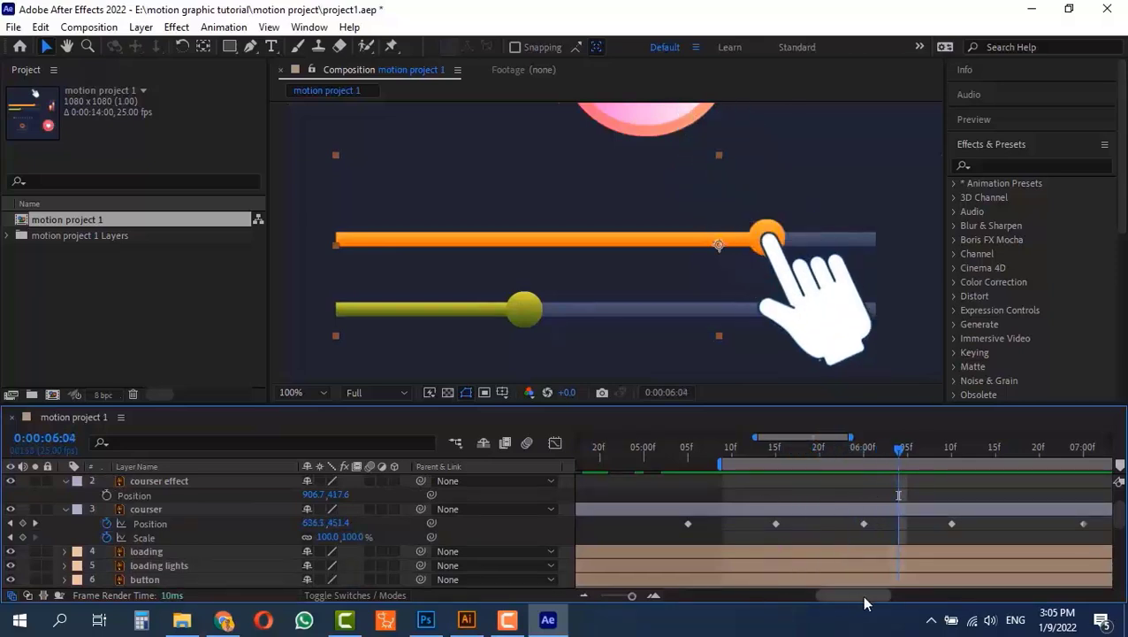
left_click_drag(852, 595, 816, 595)
left_click_drag(739, 539, 665, 545)
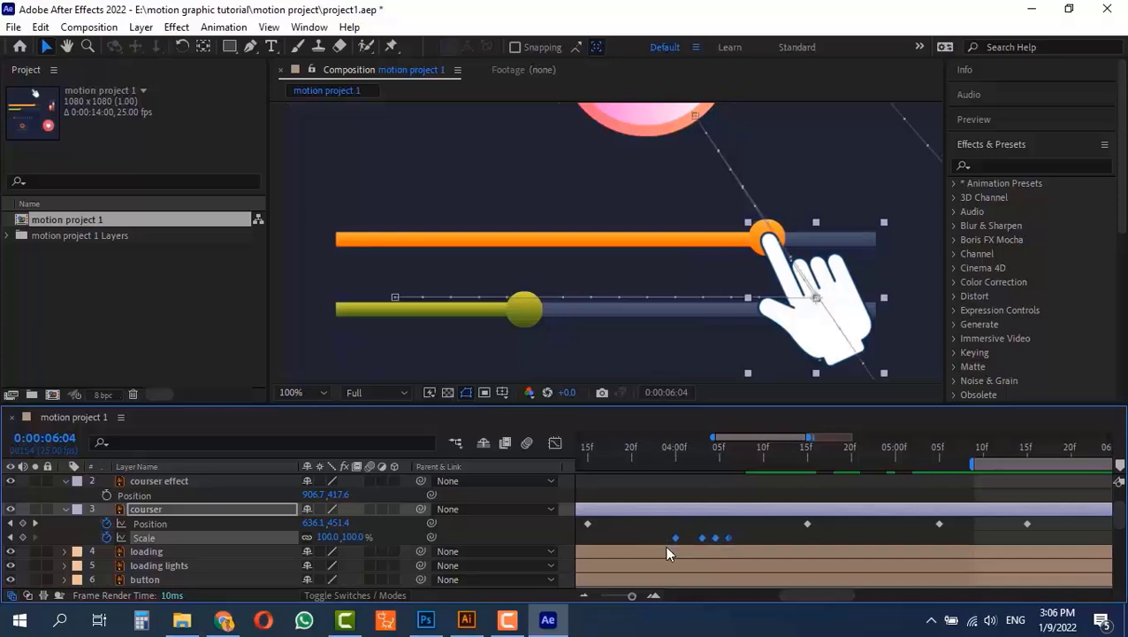
key("ctrl+c")
left_click_drag(795, 598, 830, 598)
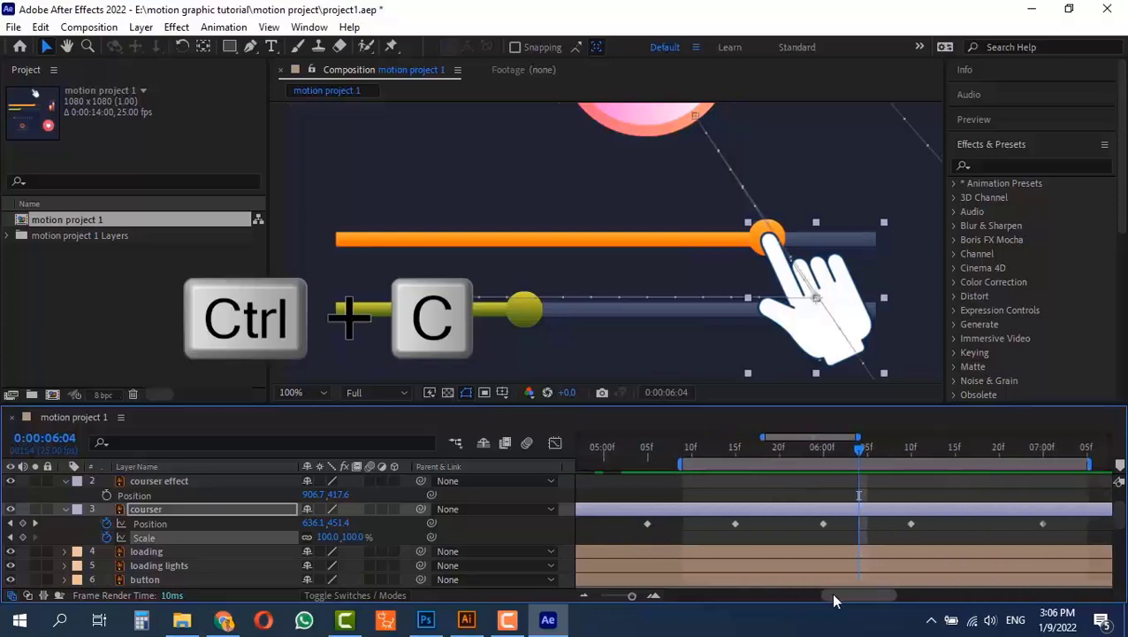
key("ctrl+v")
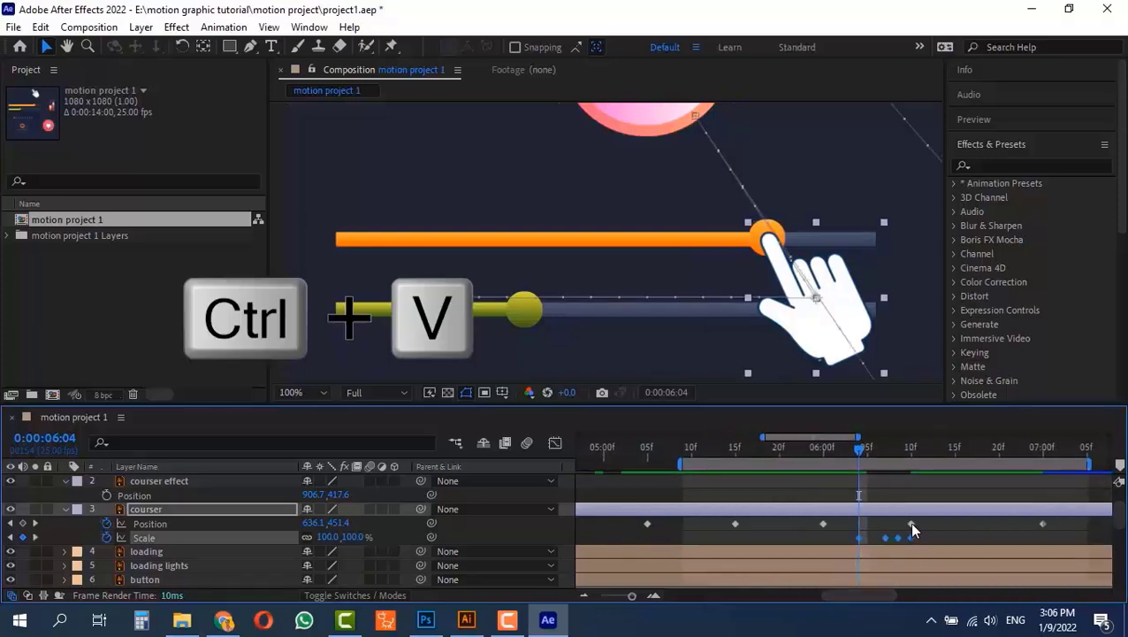
Shift the slider-drag keyframes of courser, slider button orange and slider orange together to run from 0:00:06:18 to 0:00:07:08
left_click_drag(1057, 521, 906, 533)
scroll(962, 551, "down", 2)
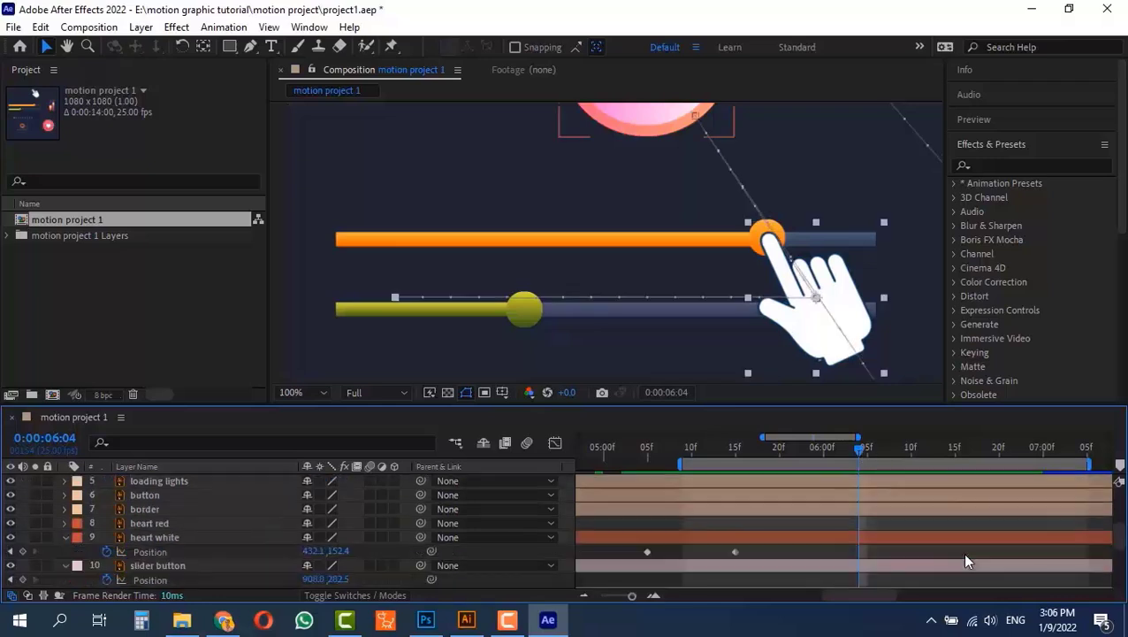
scroll(962, 552, "down", 3)
left_click_drag(1050, 550, 902, 557)
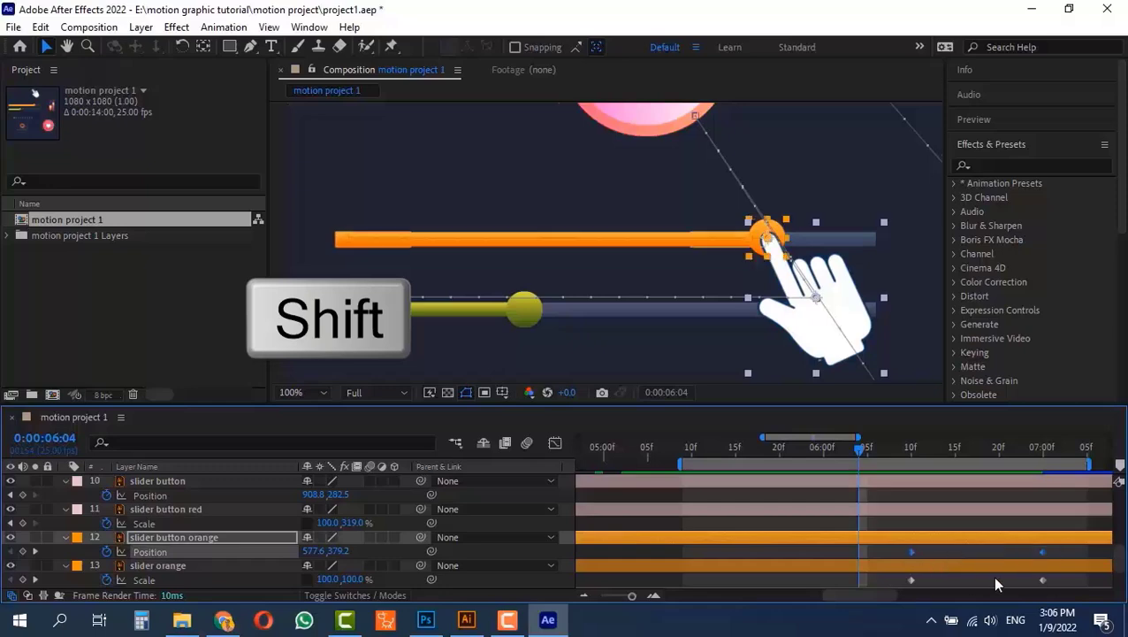
left_click_drag(1054, 580, 903, 587)
scroll(916, 570, "down", 2)
scroll(951, 536, "up", 5)
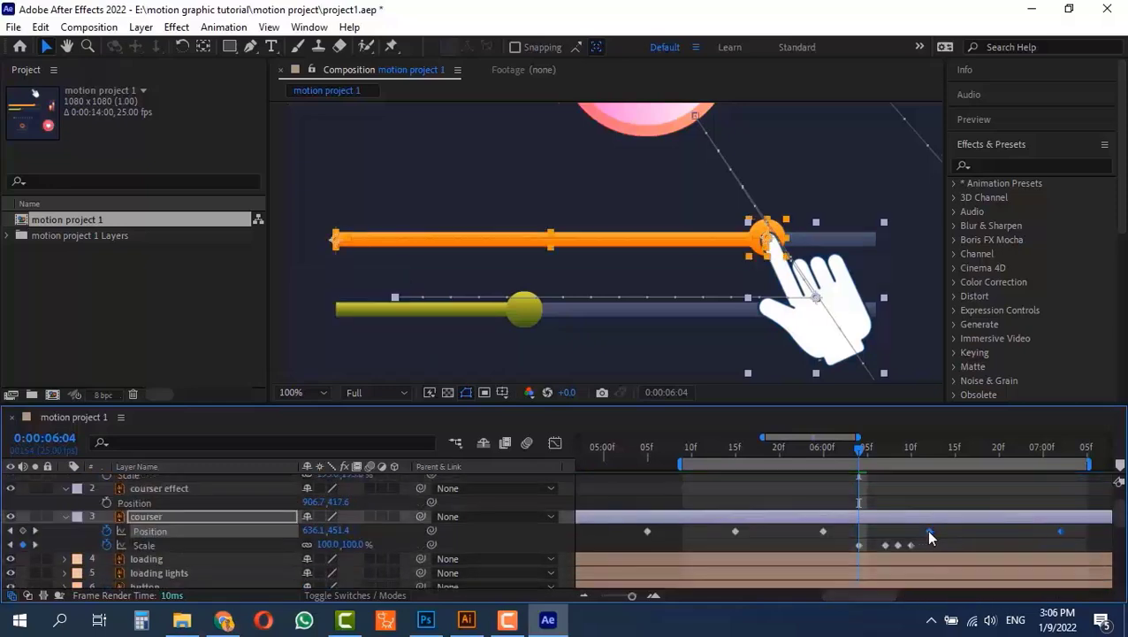
scroll(993, 557, "down", 3)
scroll(997, 559, "down", 3)
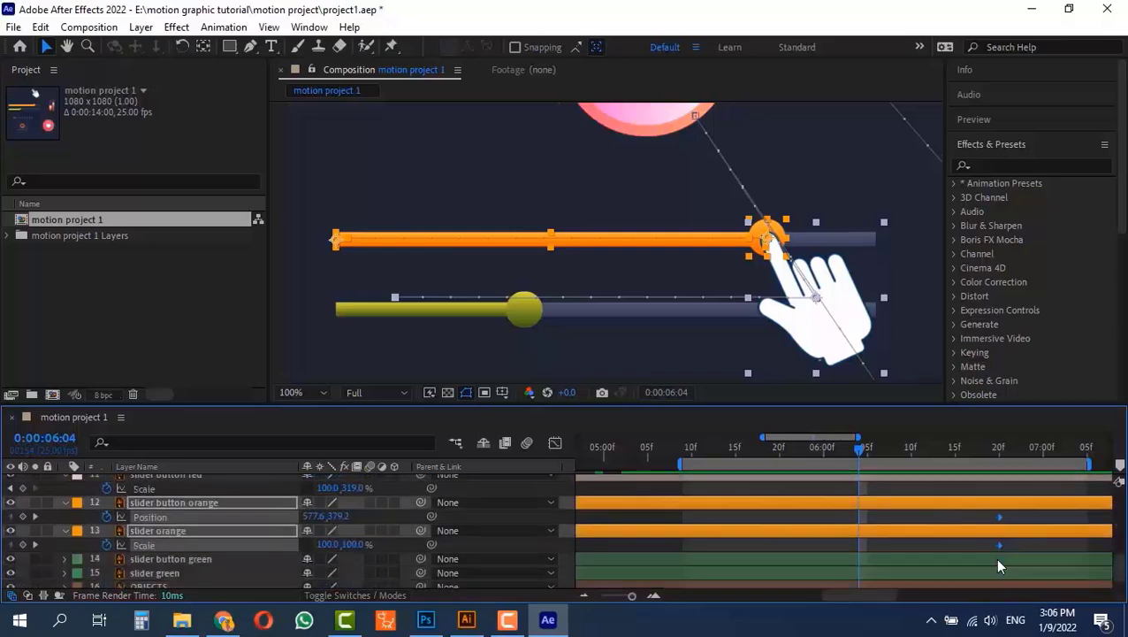
left_click_drag(889, 595, 917, 597)
scroll(880, 549, "up", 2)
scroll(876, 547, "up", 4)
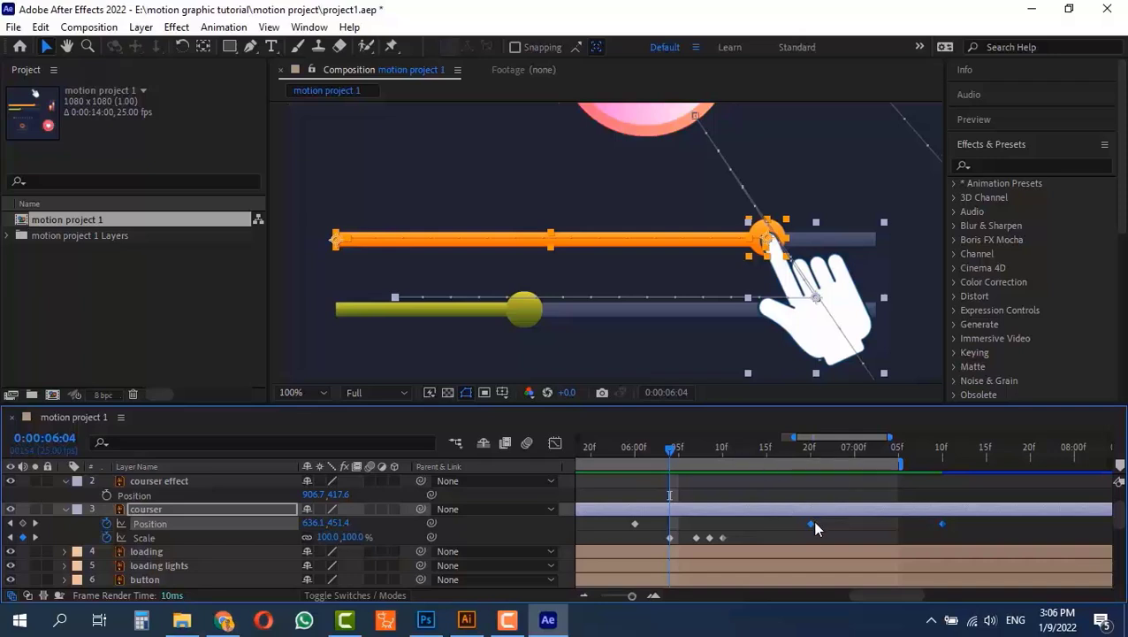
left_click_drag(815, 528, 798, 523)
Move the courser layer's four pasted Scale keyframes later so they begin at 0:00:06:06
left_click(707, 452)
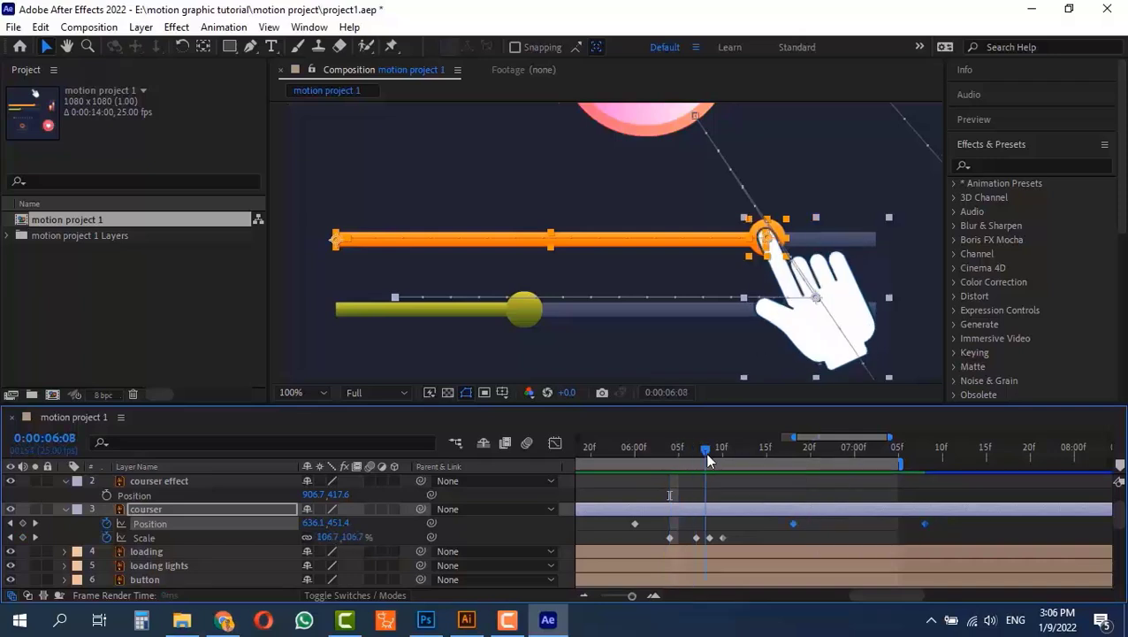
left_click_drag(706, 457, 641, 498)
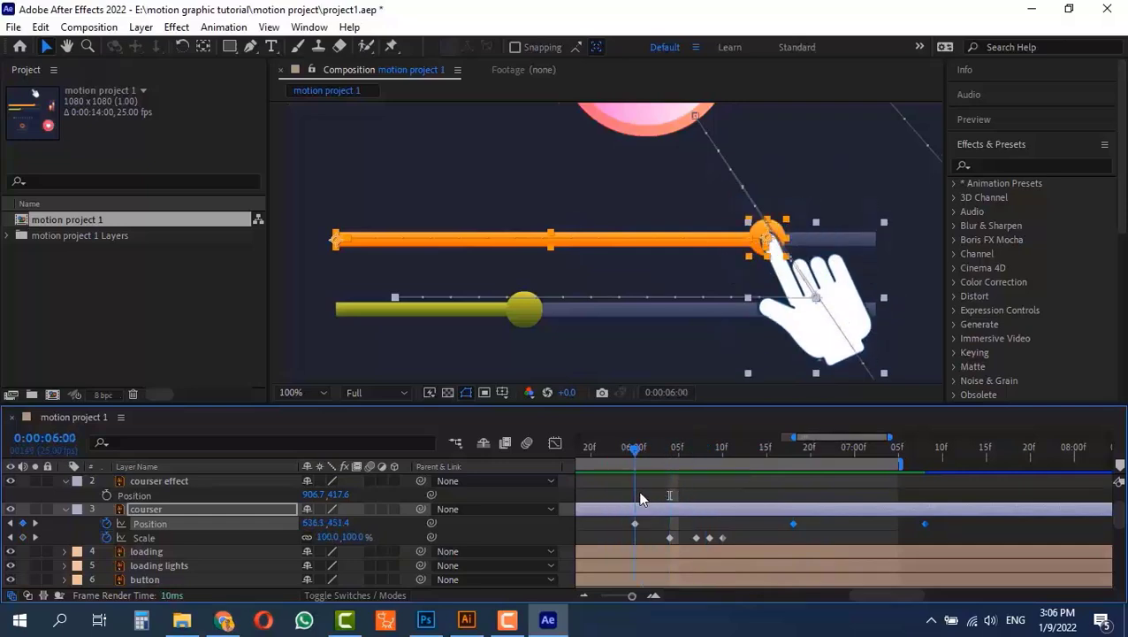
left_click_drag(743, 531, 667, 541)
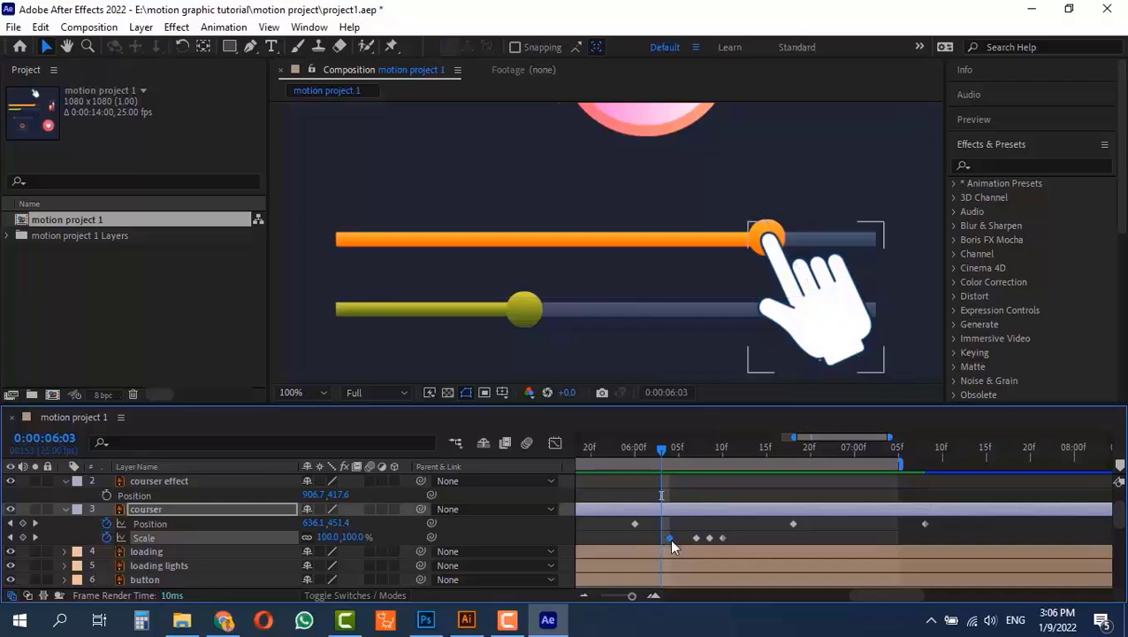
left_click_drag(669, 538, 740, 537)
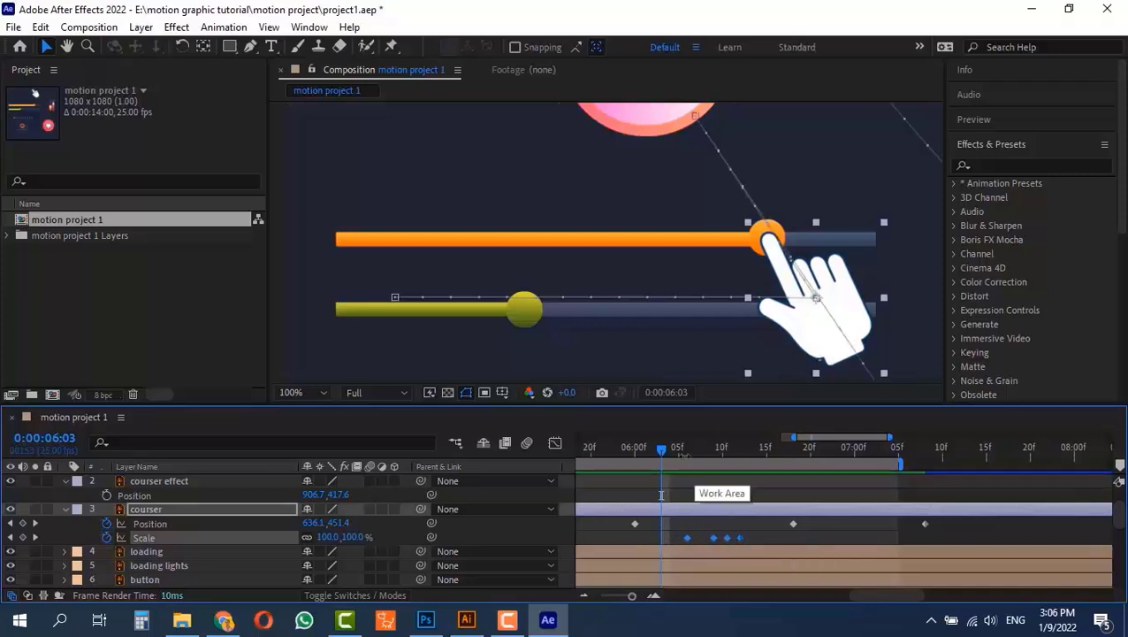
Play back the animation from 0:00:05:10 to check the courser's click on the orange slider
left_click_drag(662, 449, 577, 464)
left_click_drag(699, 469, 698, 468)
key("space")
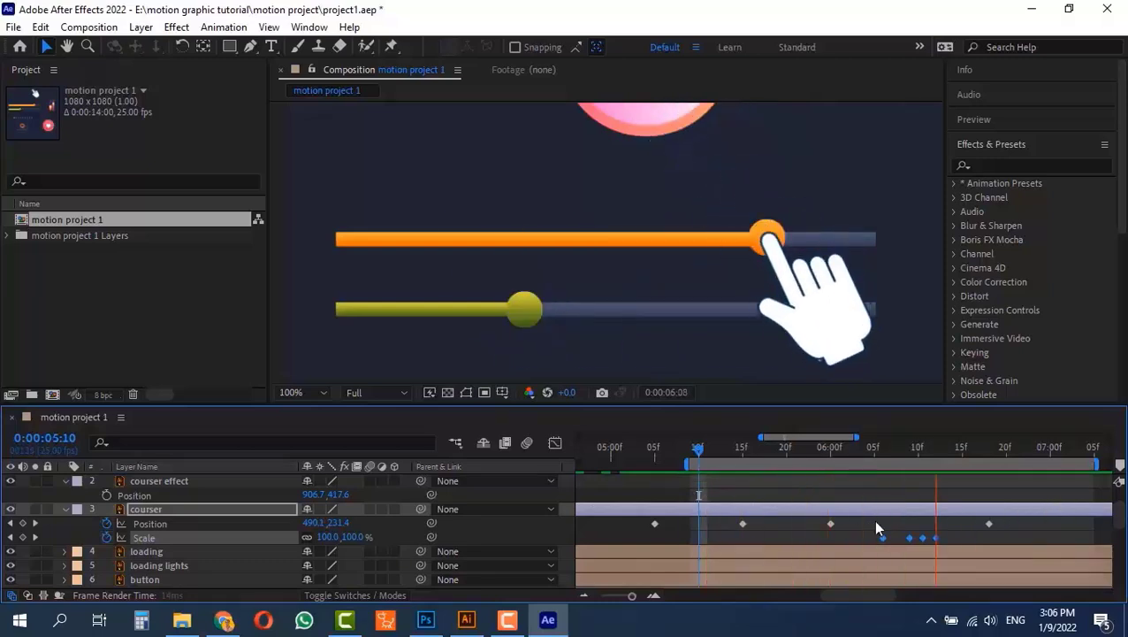
key("space")
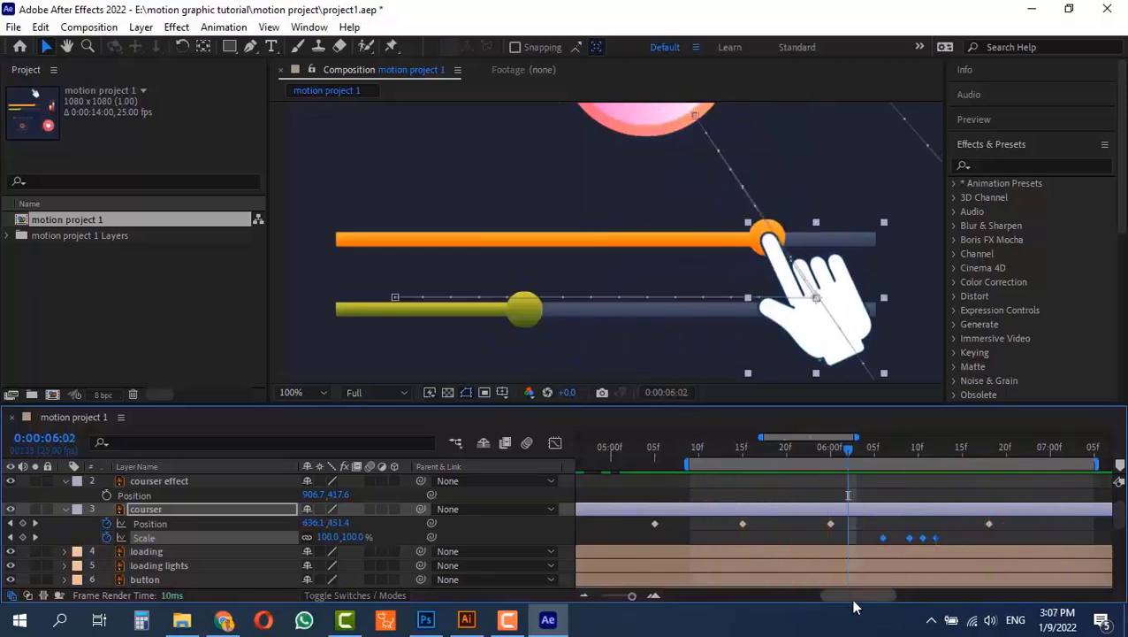
Shift the slider-drag keyframes of courser, slider button orange and slider orange together to run from 0:00:06:23 to 0:00:07:13
left_click_drag(852, 598, 879, 598)
left_click_drag(964, 519, 871, 534)
left_click_drag(801, 535, 805, 530)
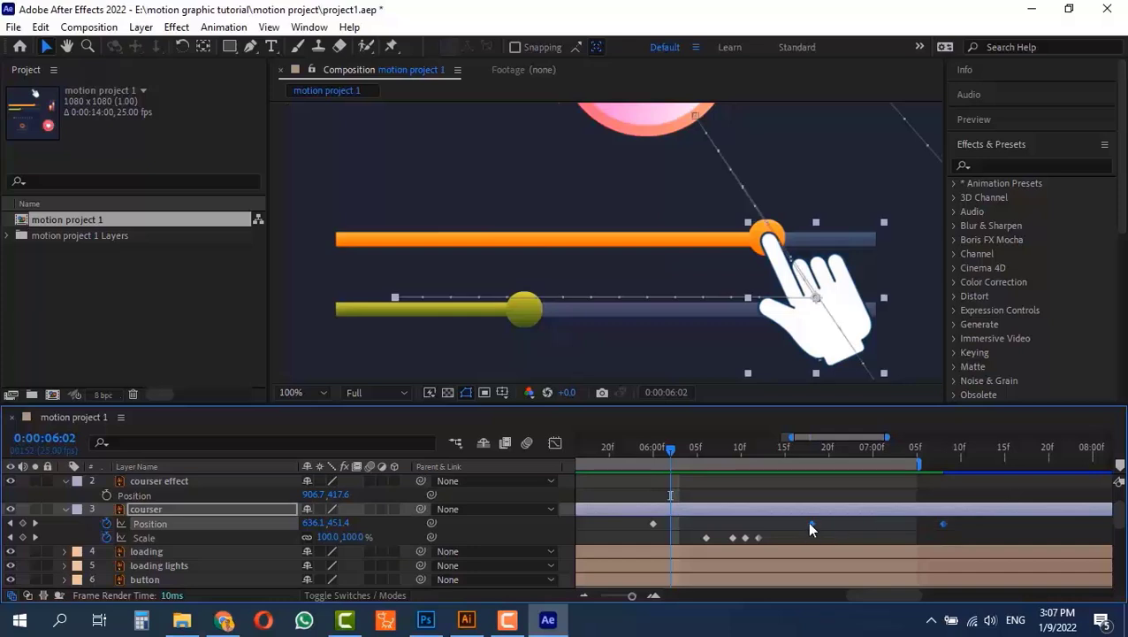
key("ctrl+z")
scroll(796, 546, "down", 6)
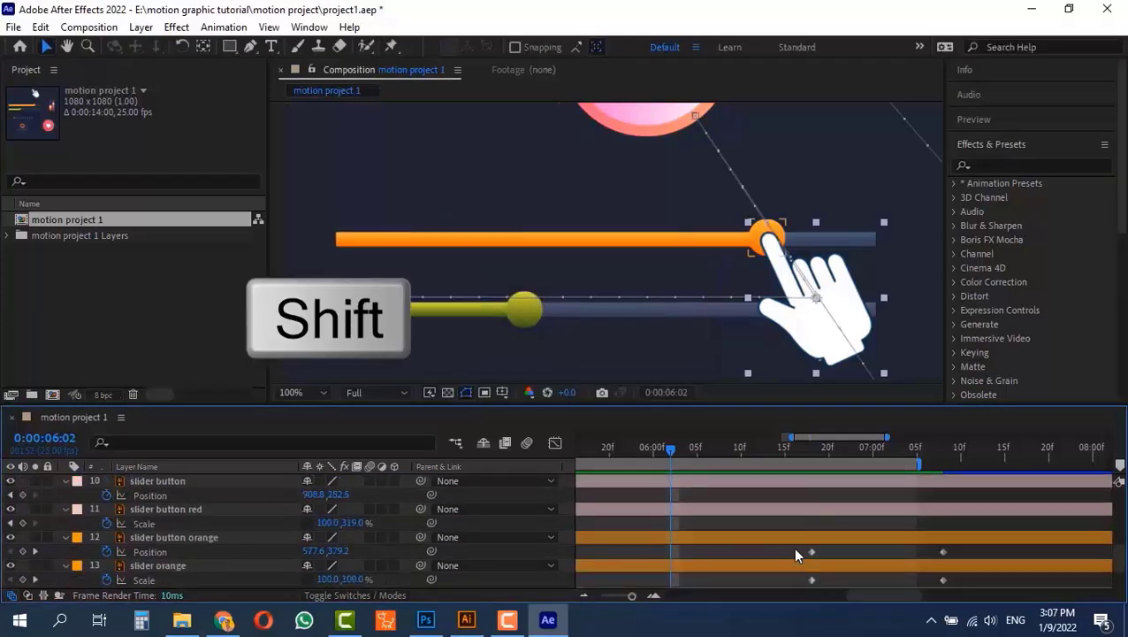
left_click_drag(792, 546, 969, 559)
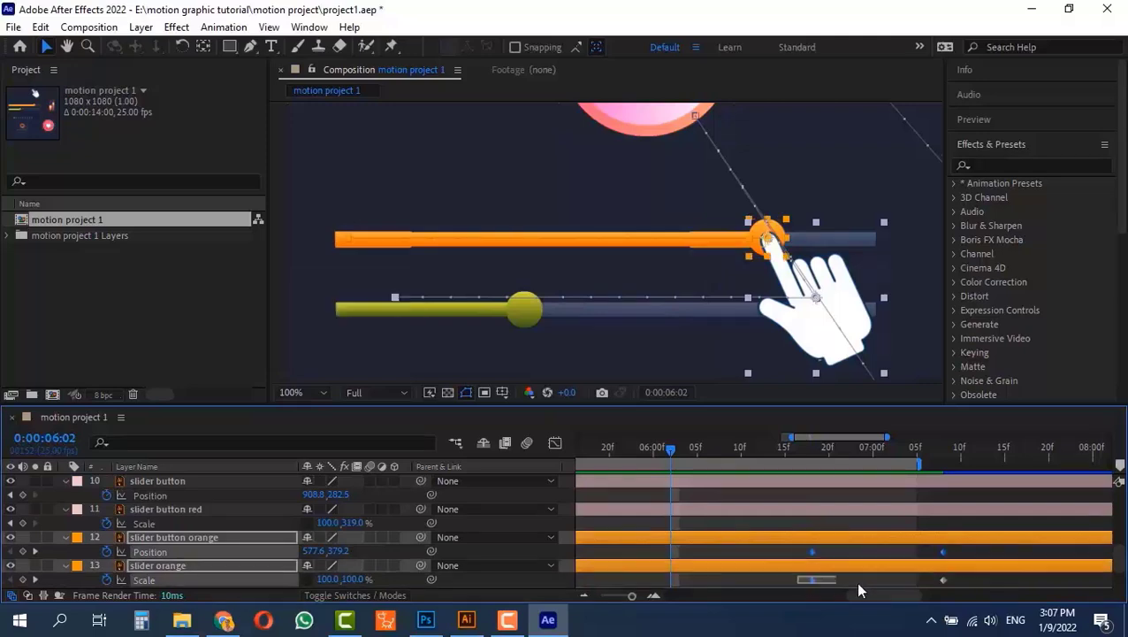
scroll(934, 535, "up", 6)
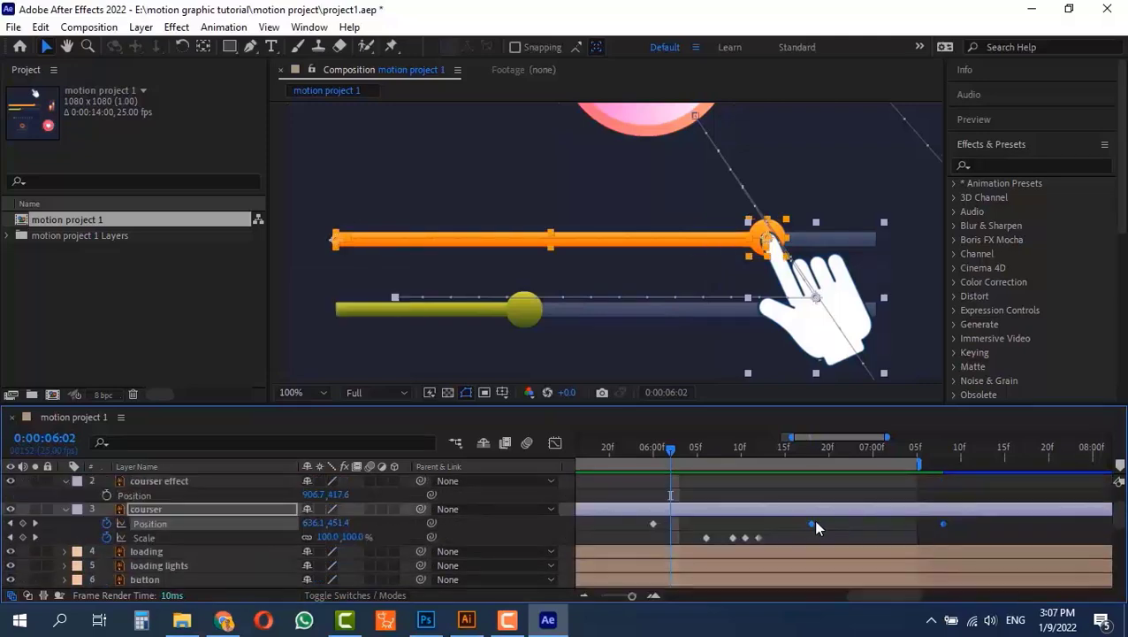
left_click_drag(812, 523, 855, 523)
scroll(893, 544, "down", 5)
scroll(859, 550, "up", 5)
Move the courser layer's four click Scale keyframes later so they begin at 0:00:06:08
left_click_drag(770, 531, 723, 537)
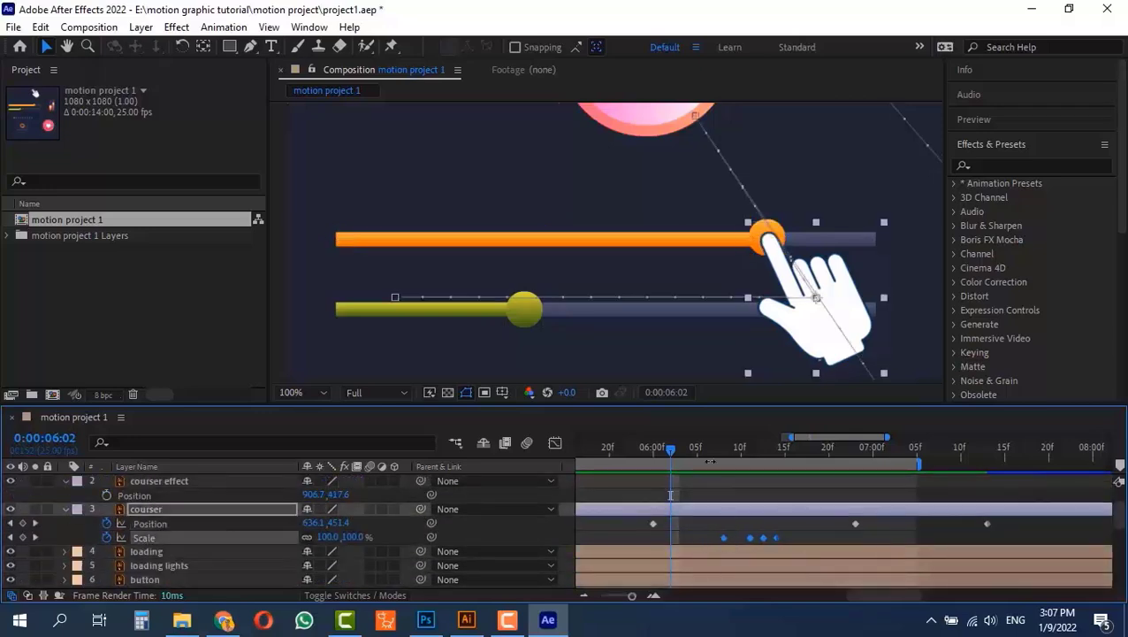
left_click(708, 447)
left_click_drag(708, 448, 786, 497)
Duplicate the courser effect 2 layer and move the copy later in time to the courser's click on the orange slider
scroll(764, 523, "up", 1)
left_click_drag(915, 593, 818, 594)
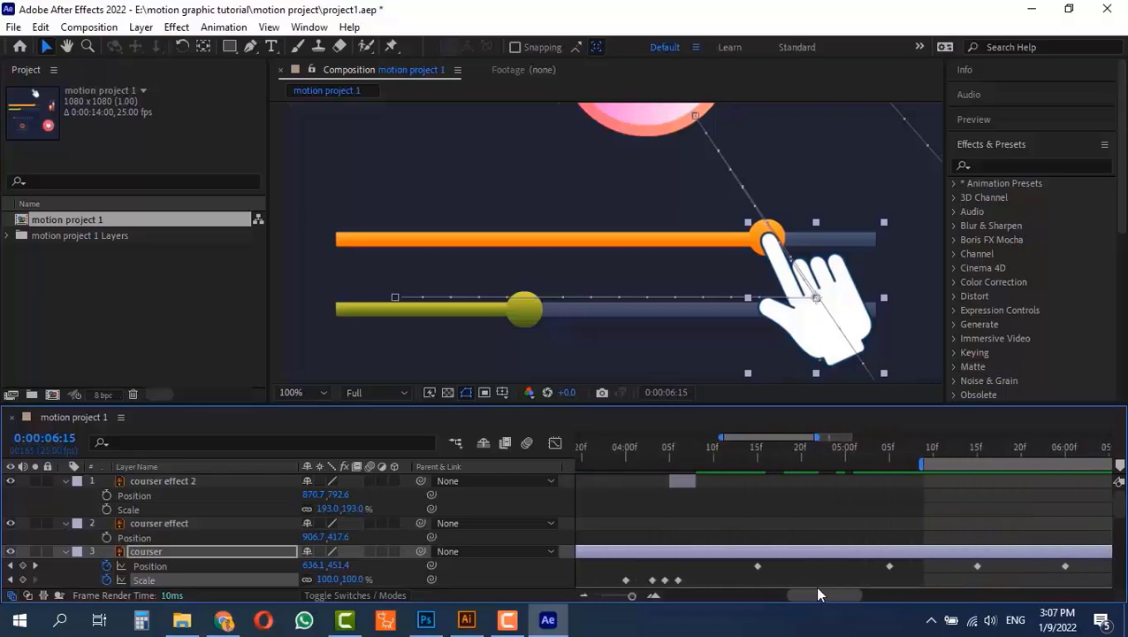
left_click(688, 482)
key("ctrl+d")
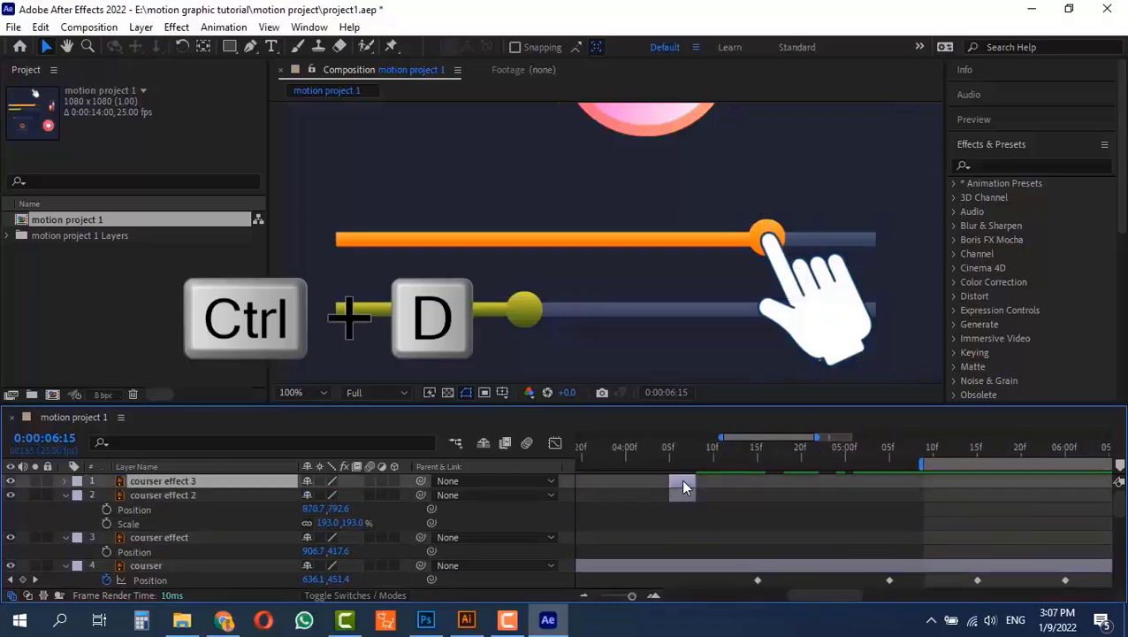
left_click_drag(680, 480, 984, 487)
left_click_drag(818, 594, 860, 597)
scroll(851, 562, "down", 1)
scroll(851, 562, "up", 1)
left_click_drag(785, 482, 893, 512)
Align the start of the courser effect 3 layer with 0:00:06:12, within the courser's click Scale keyframes
scroll(894, 512, "down", 1)
left_click(890, 454)
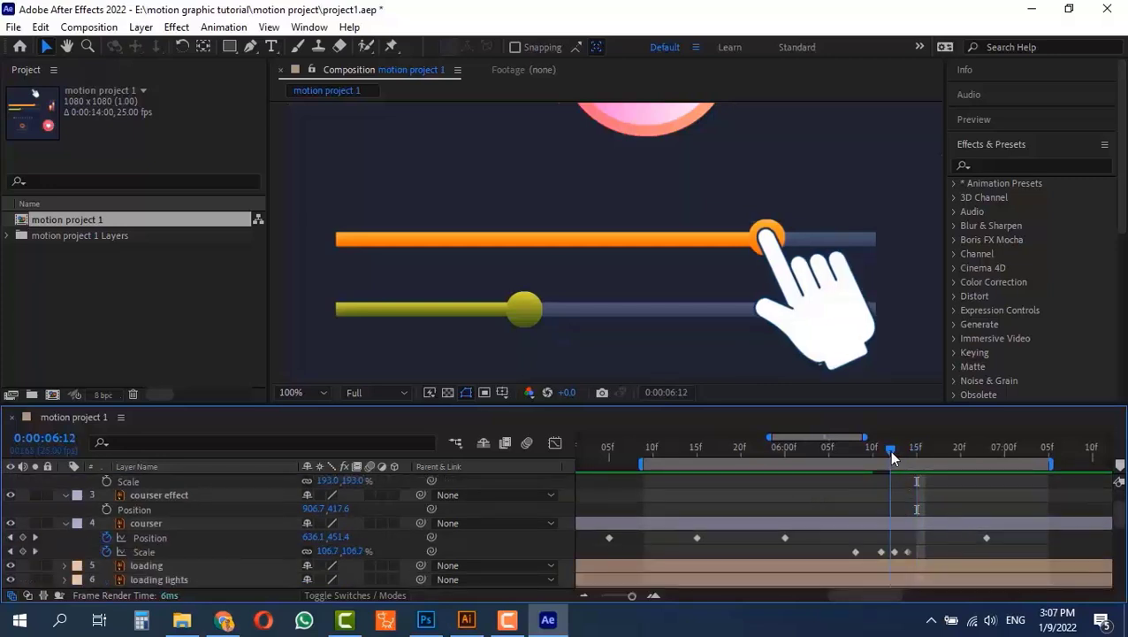
scroll(888, 498, "up", 1)
key("shift")
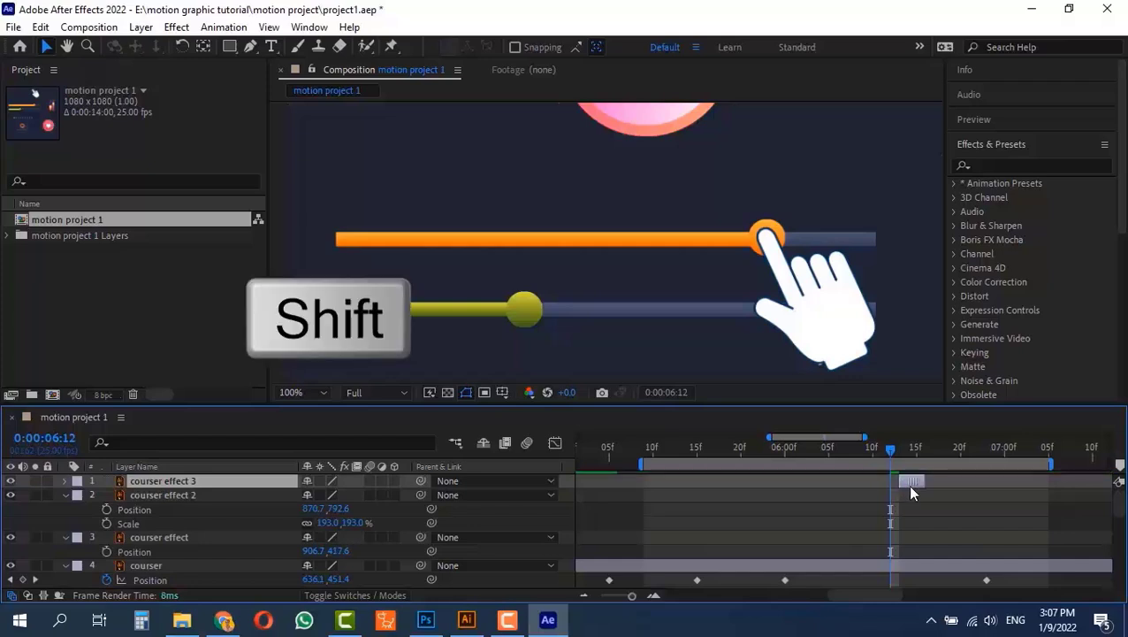
left_click_drag(904, 486, 894, 458)
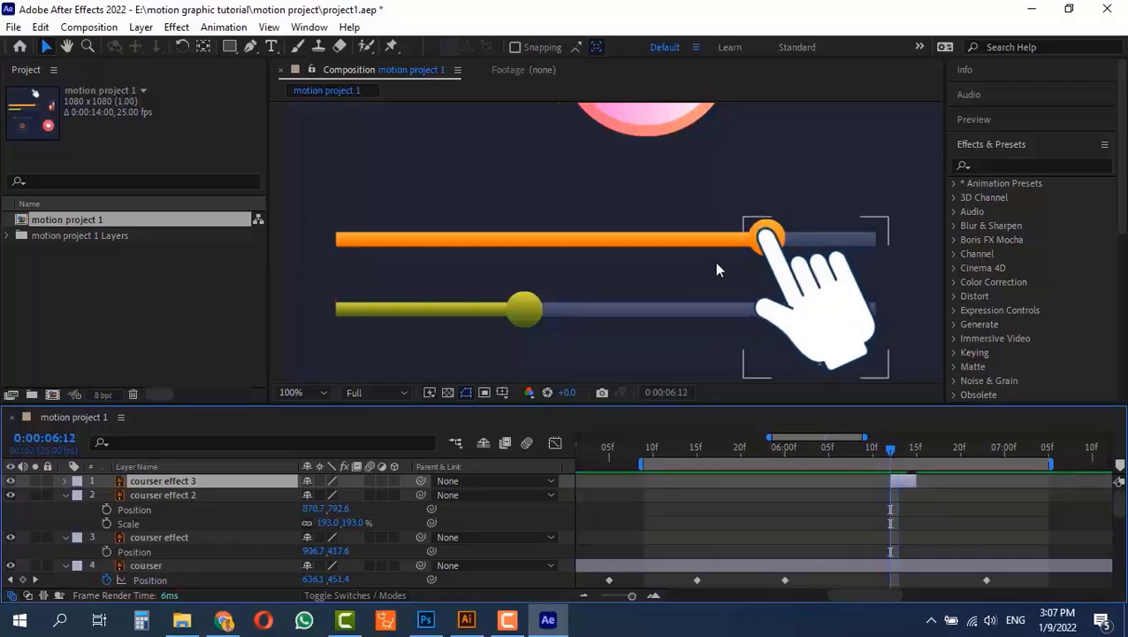
Position courser effect 3 over the orange slider's knob at 575.7, 377.6
scroll(671, 223, "down", 6)
scroll(661, 288, "up", 1)
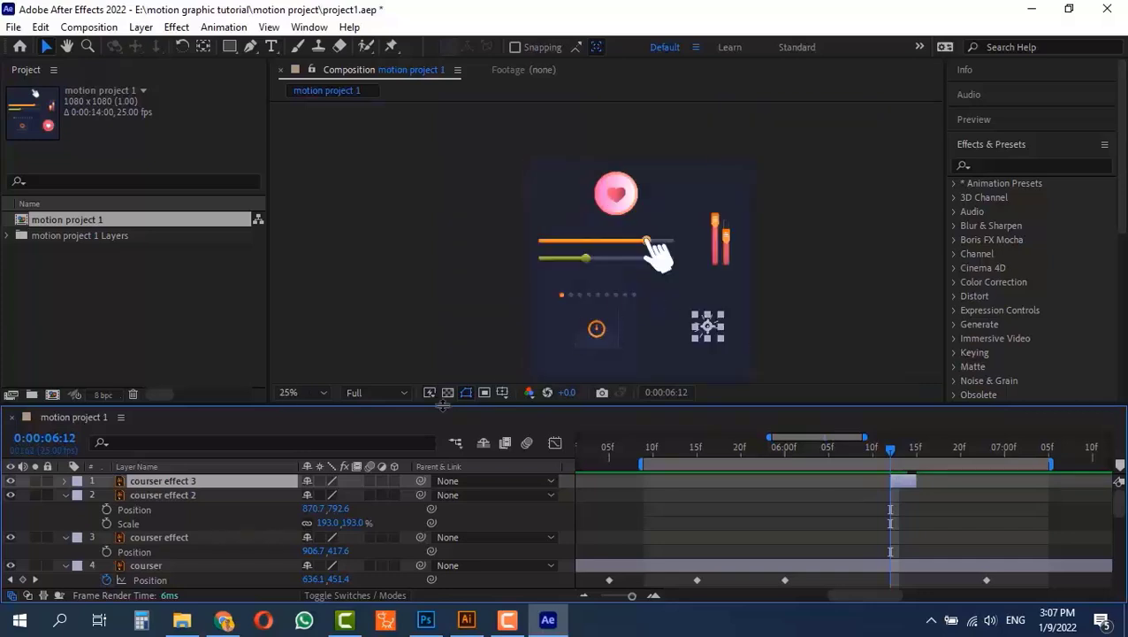
key("p")
left_click(202, 492)
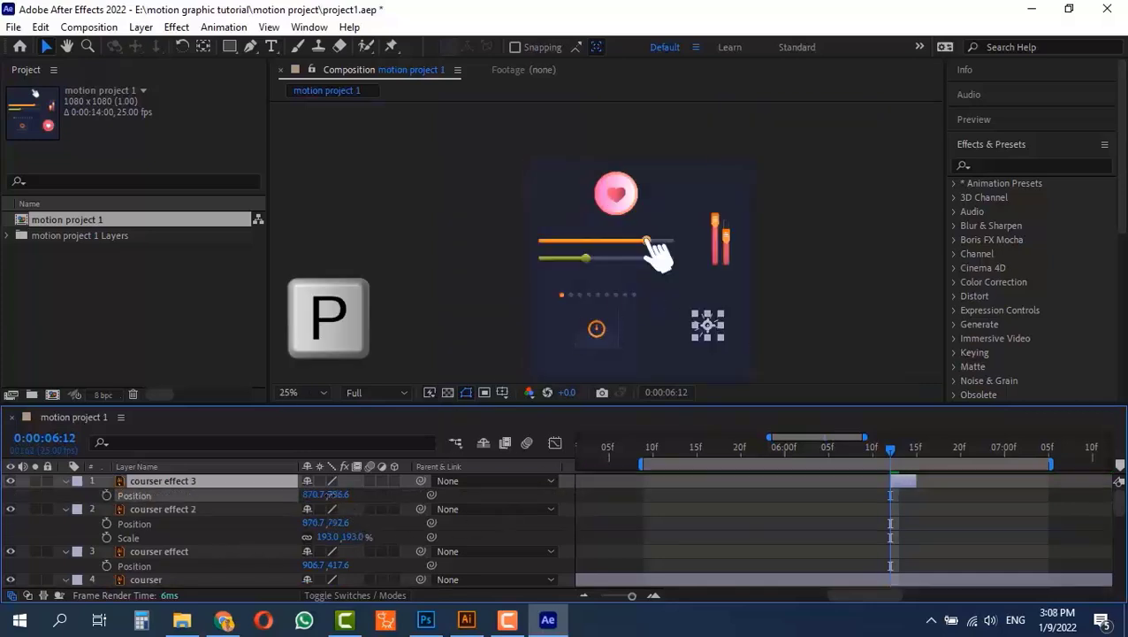
left_click_drag(200, 492, 8, 544)
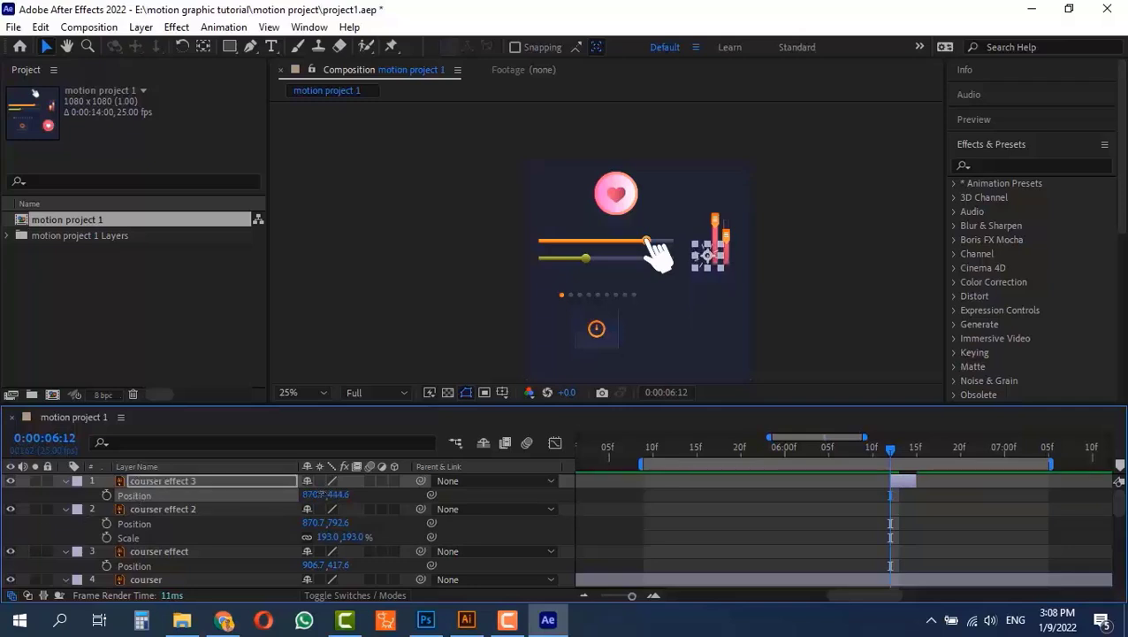
left_click_drag(321, 495, 86, 503)
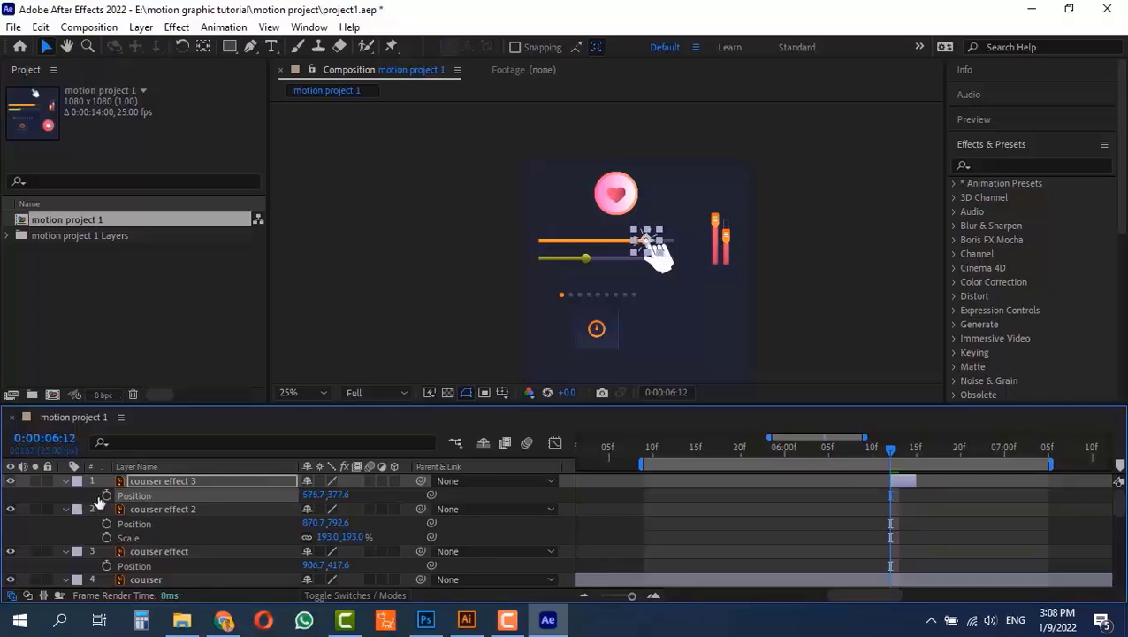
scroll(607, 241, "up", 4)
Scale courser effect 3 to 151% and adjust its position to 576.7, 377.6 on the orange knob
key("s")
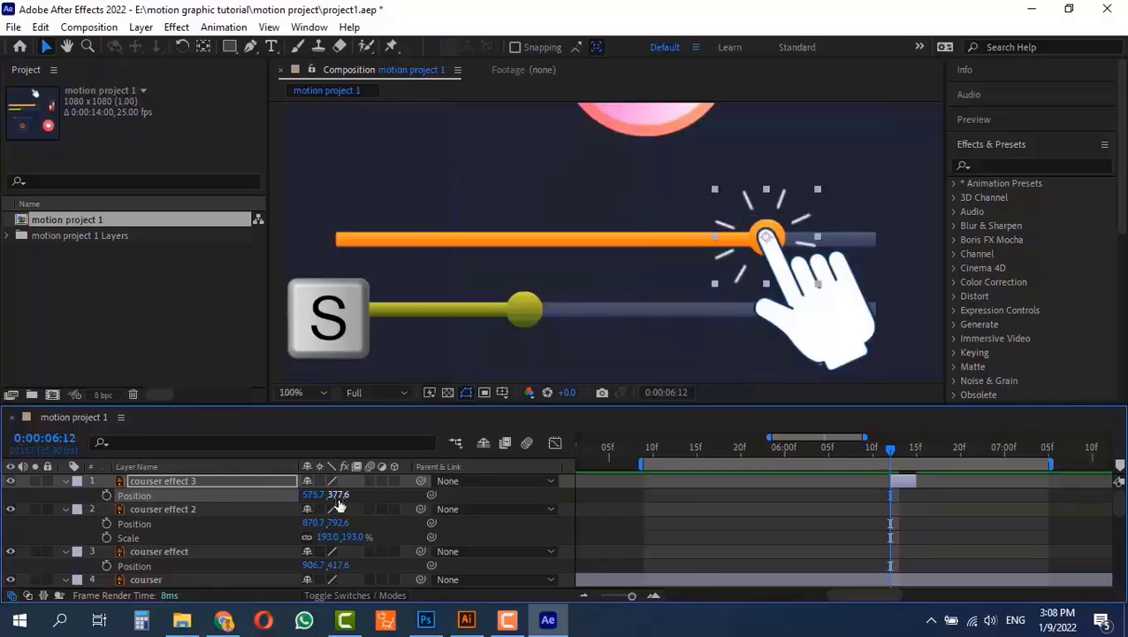
left_click_drag(326, 495, 301, 496)
left_click(326, 494)
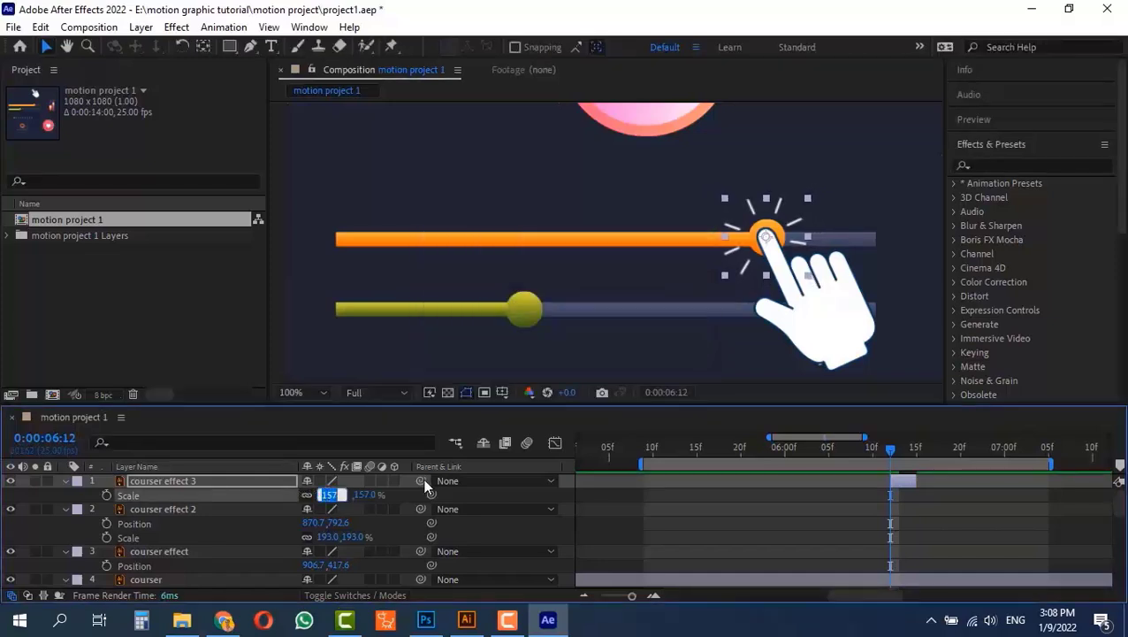
type("100")
key("Return")
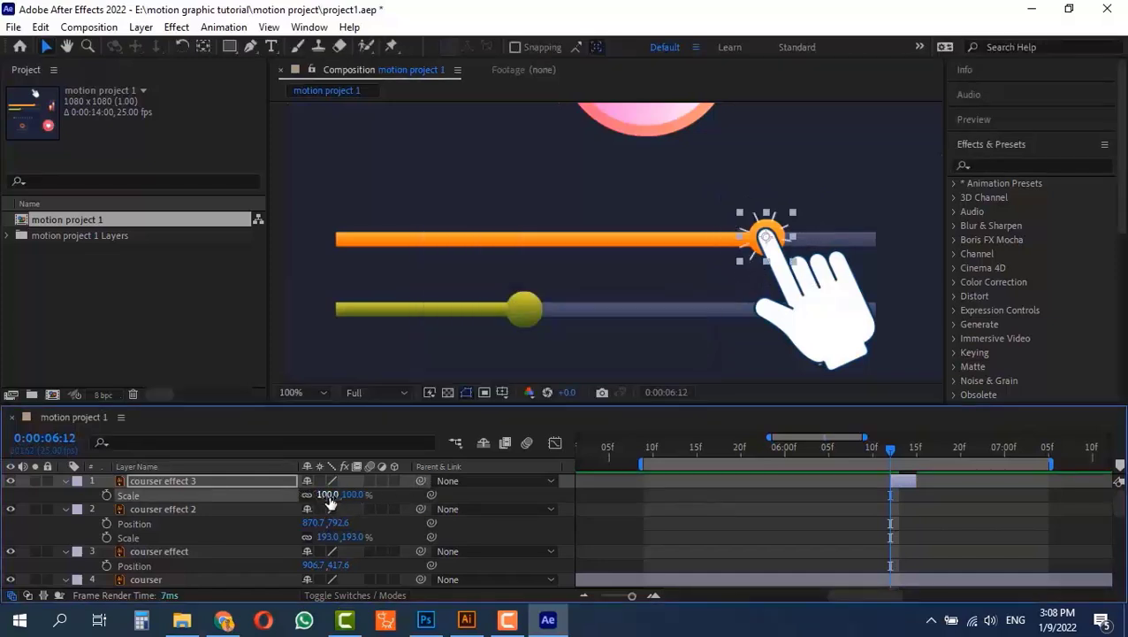
left_click_drag(327, 495, 384, 510)
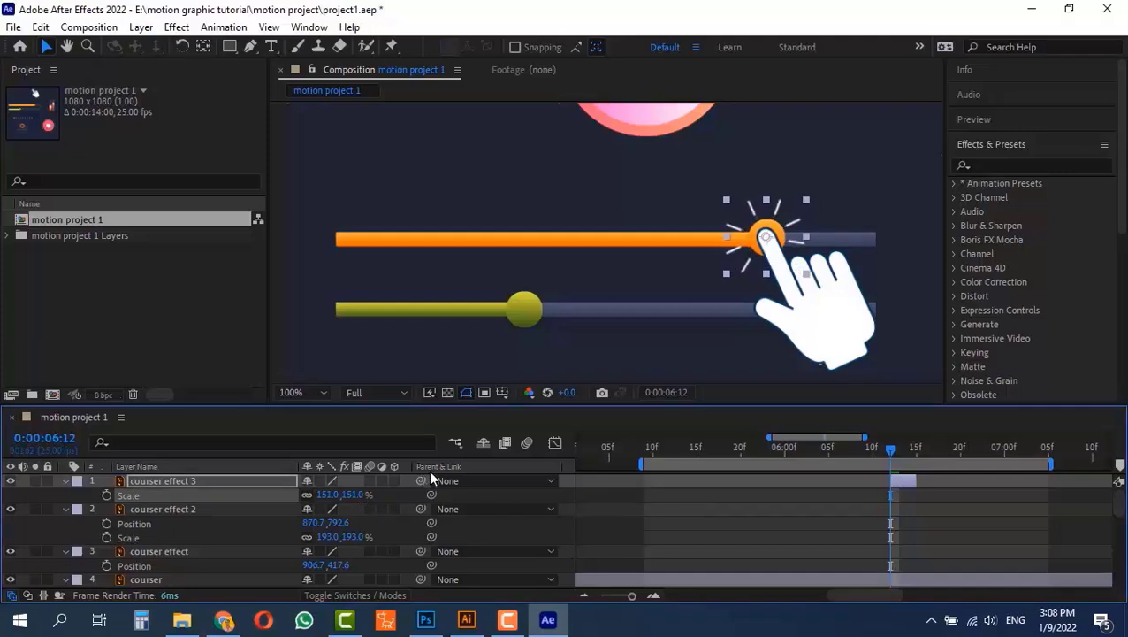
key("shift+p")
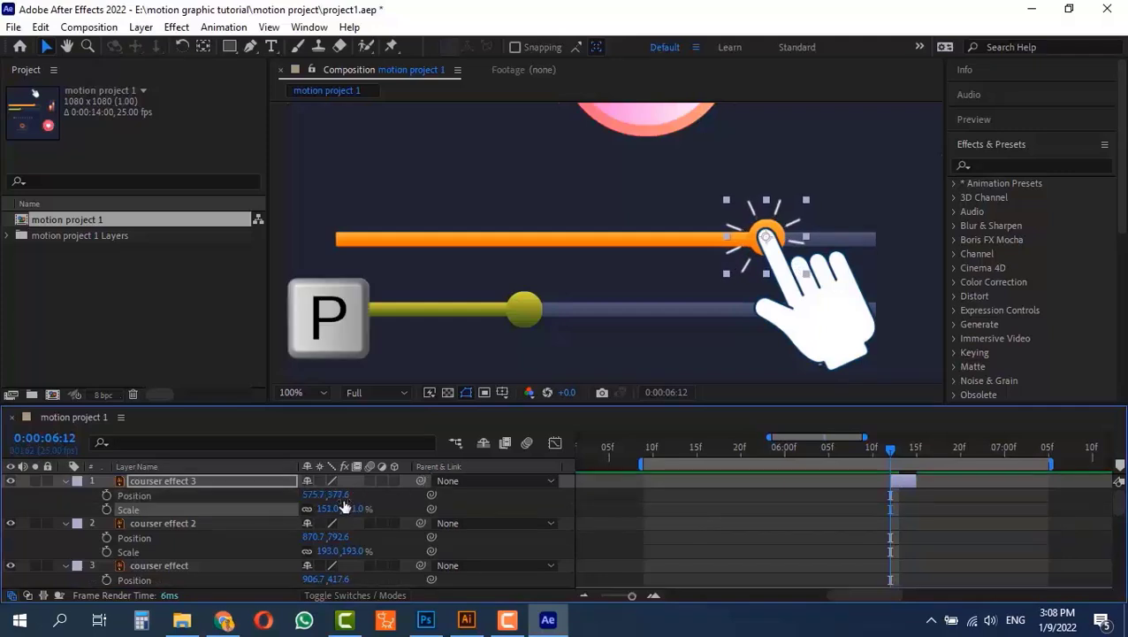
left_click_drag(319, 496, 321, 495)
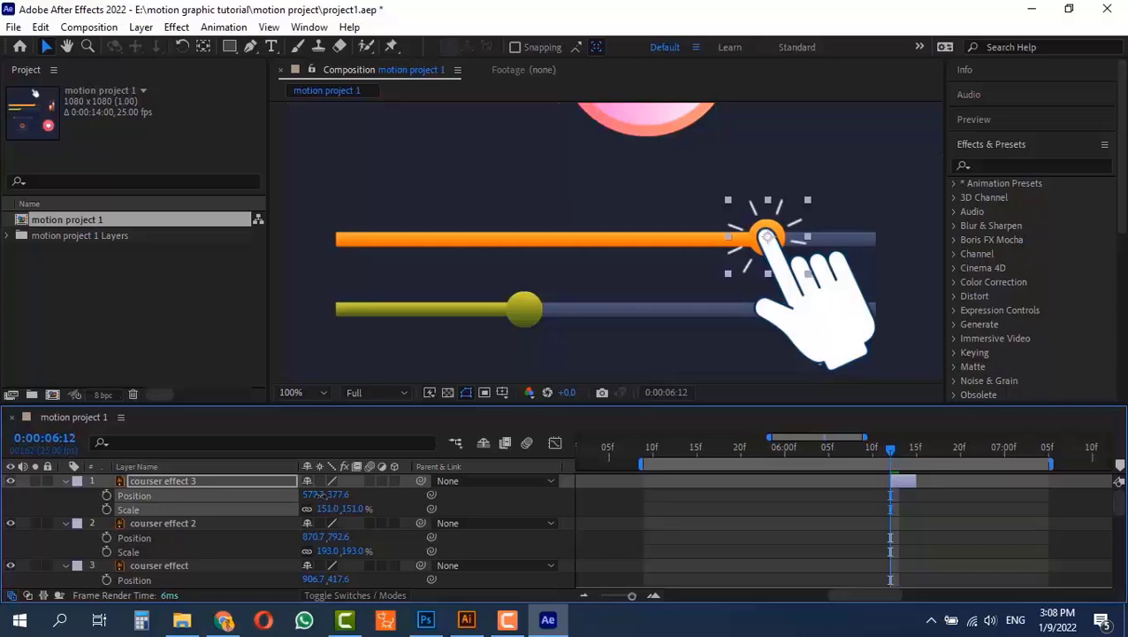
Play back the animation from 0:00:06:09 to check the click effect on the orange knob
left_click_drag(888, 449, 865, 449)
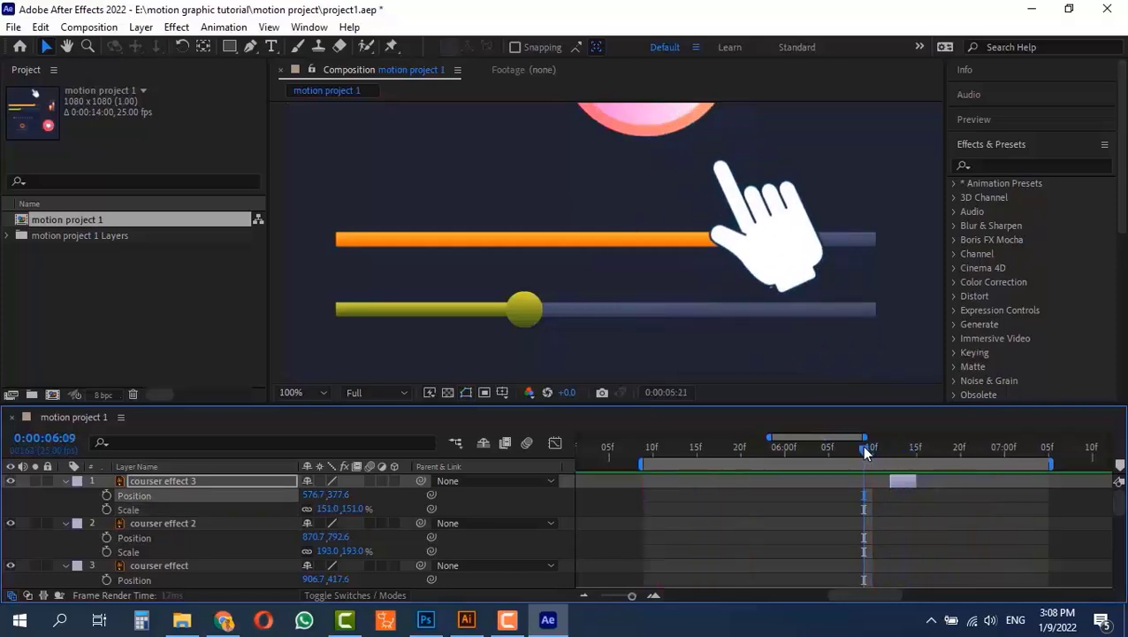
key("space")
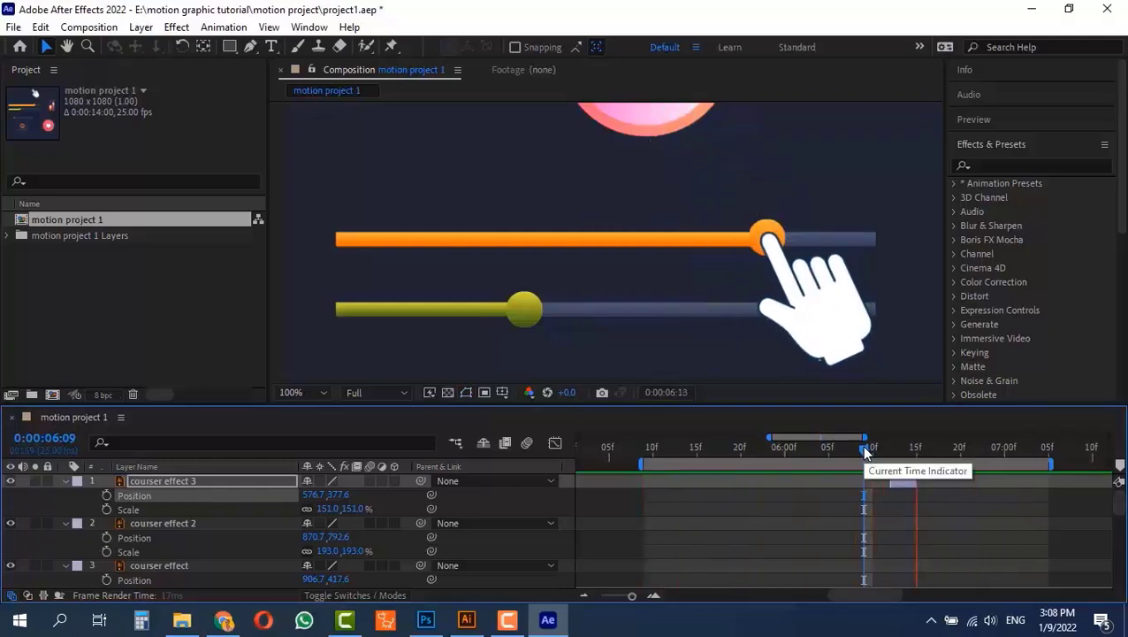
key("space")
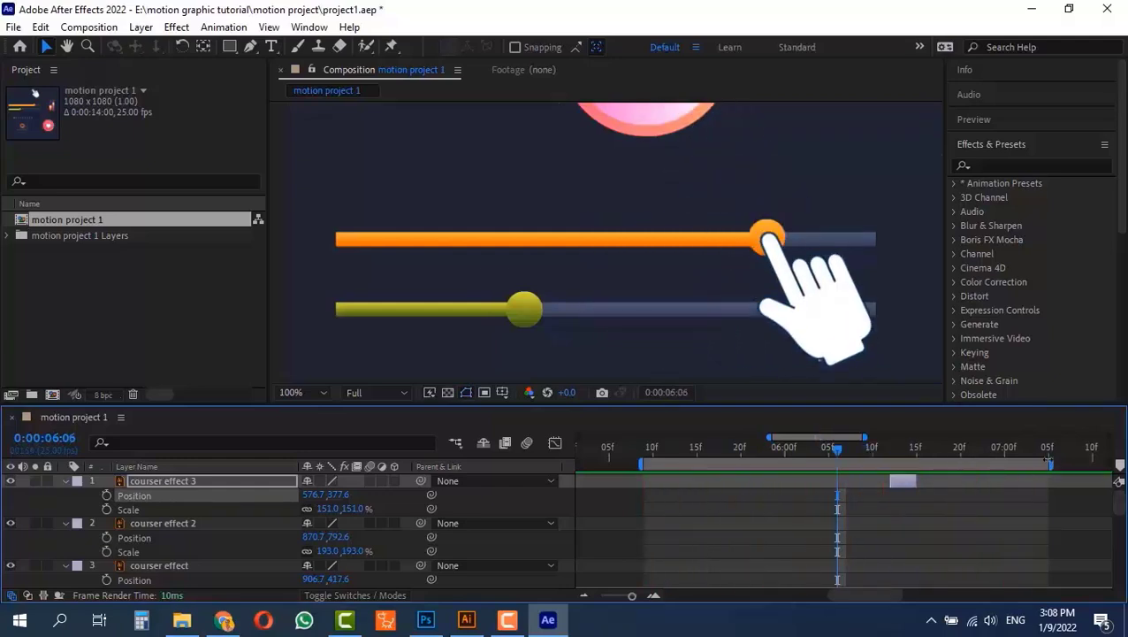
Set the work area's end to about 0:00:08:00 and play back the slider drag from 0:00:05:09
left_click_drag(1054, 463, 1086, 464)
left_click_drag(874, 596, 885, 596)
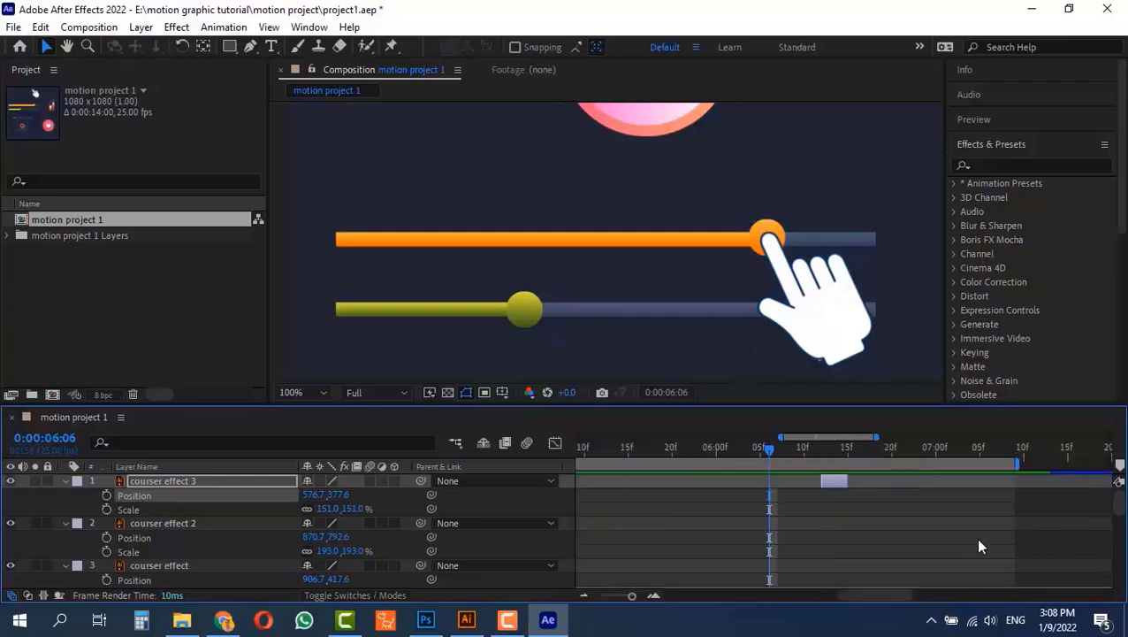
scroll(976, 536, "down", 2)
scroll(975, 537, "up", 2)
mouse_move(1019, 465)
left_mouse_down()
mouse_move(1097, 467)
mouse_move(679, 471)
left_mouse_up()
scroll(679, 534, "down", 3)
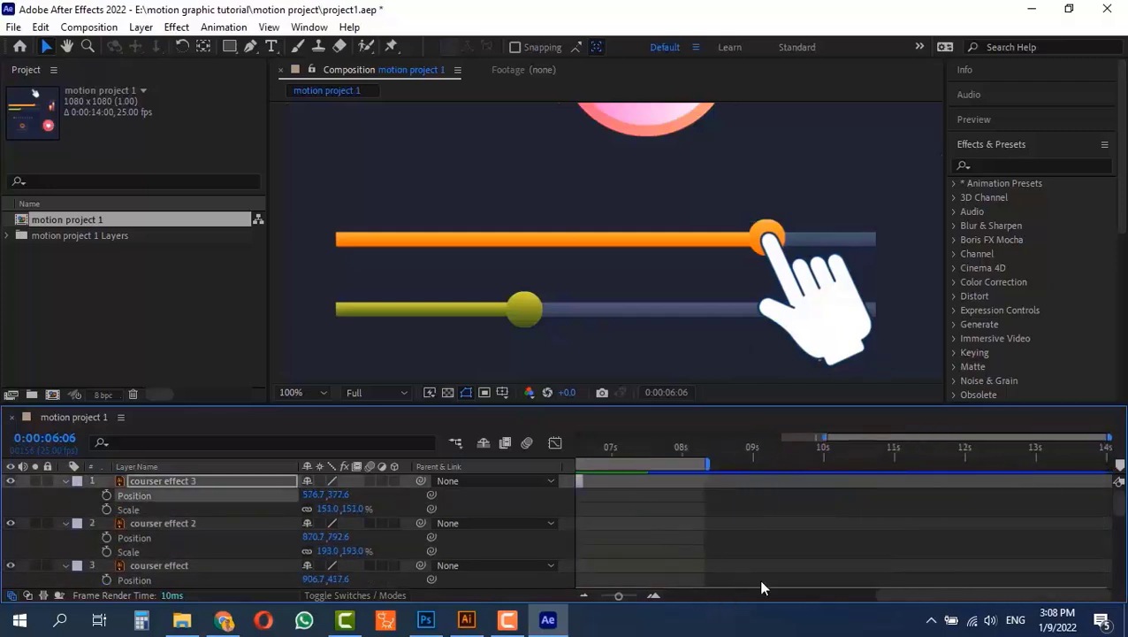
left_click_drag(886, 596, 793, 613)
scroll(856, 544, "down", 2)
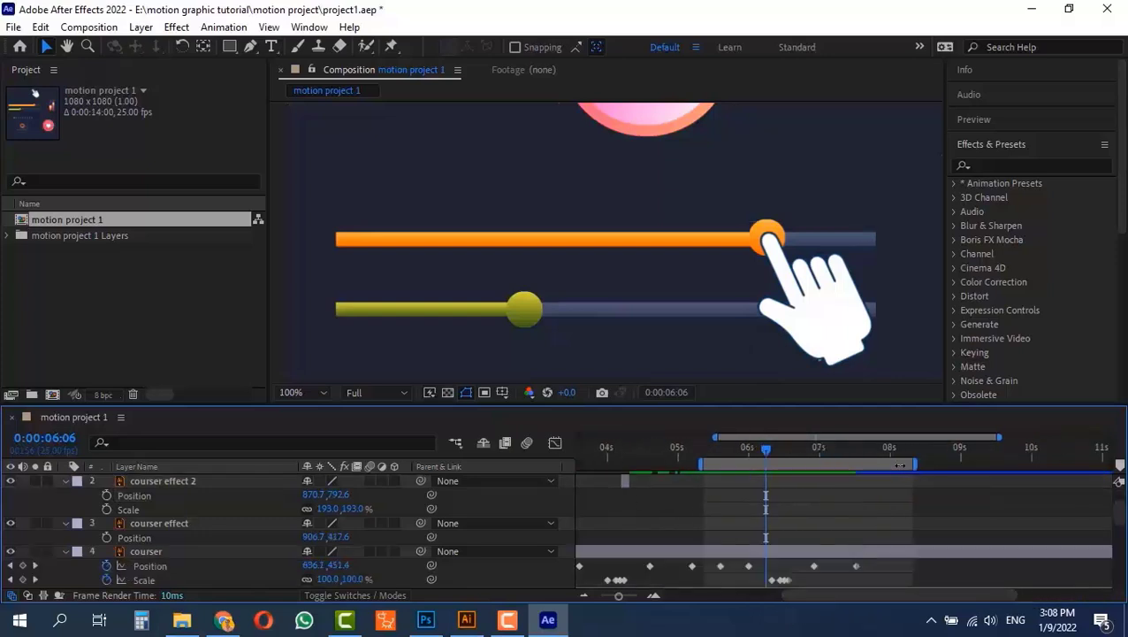
left_click_drag(914, 465, 890, 465)
left_click(702, 448)
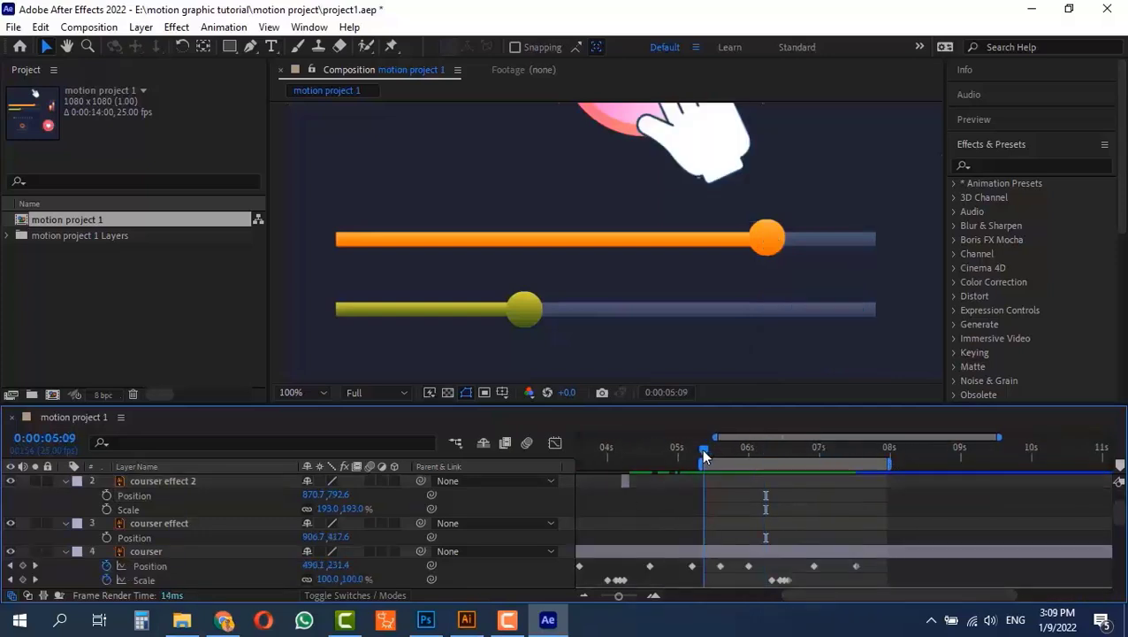
key("space")
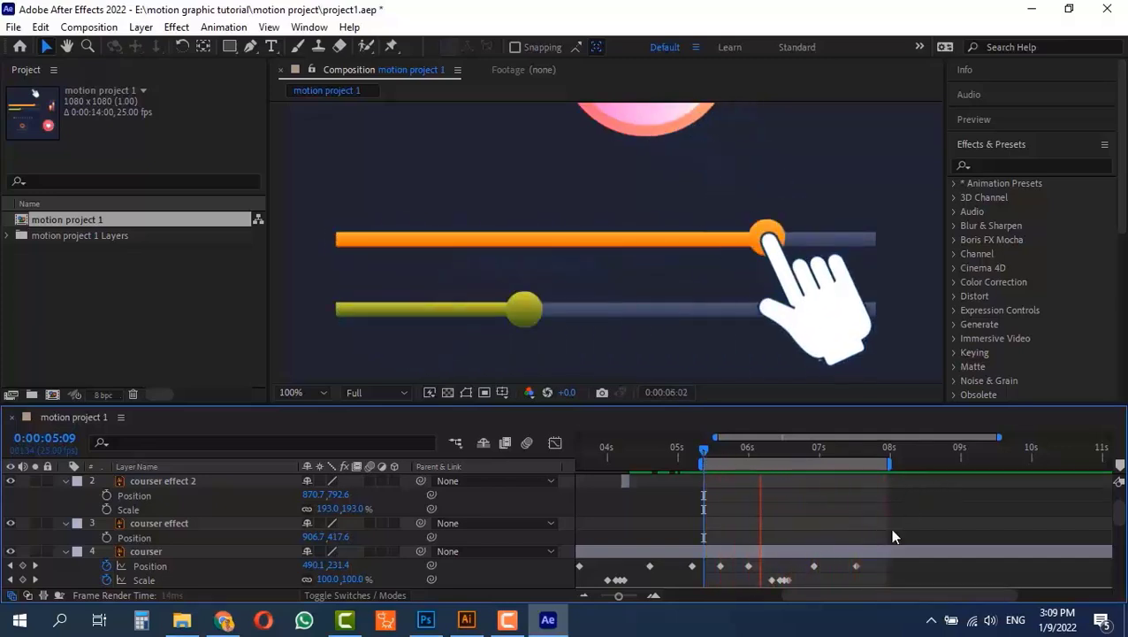
Add a Position keyframe to the courser layer at 0:00:07:22 to hold the hand at the slider's start
mouse_move(880, 451)
left_mouse_down()
mouse_move(851, 453)
mouse_move(882, 454)
left_mouse_up()
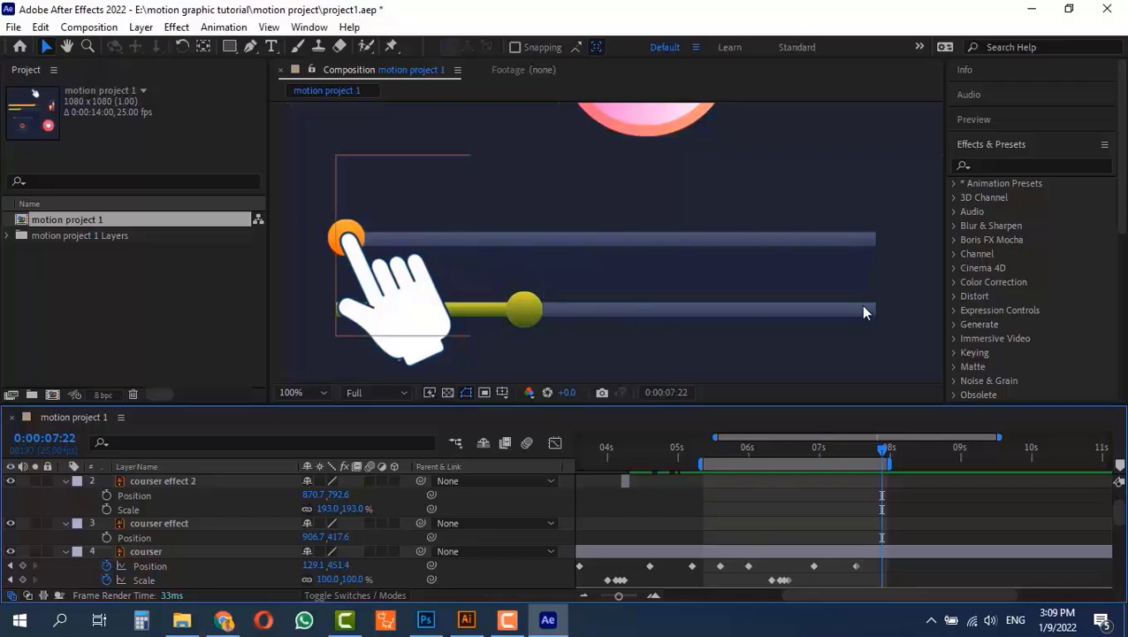
left_click(392, 289)
left_click(392, 289)
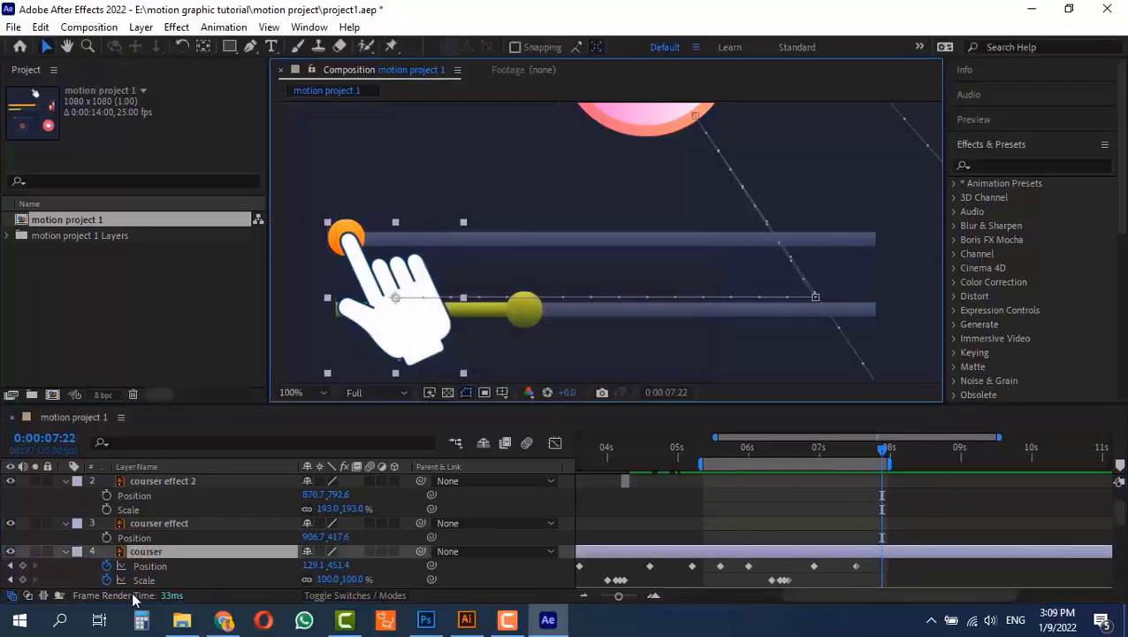
left_click(22, 565)
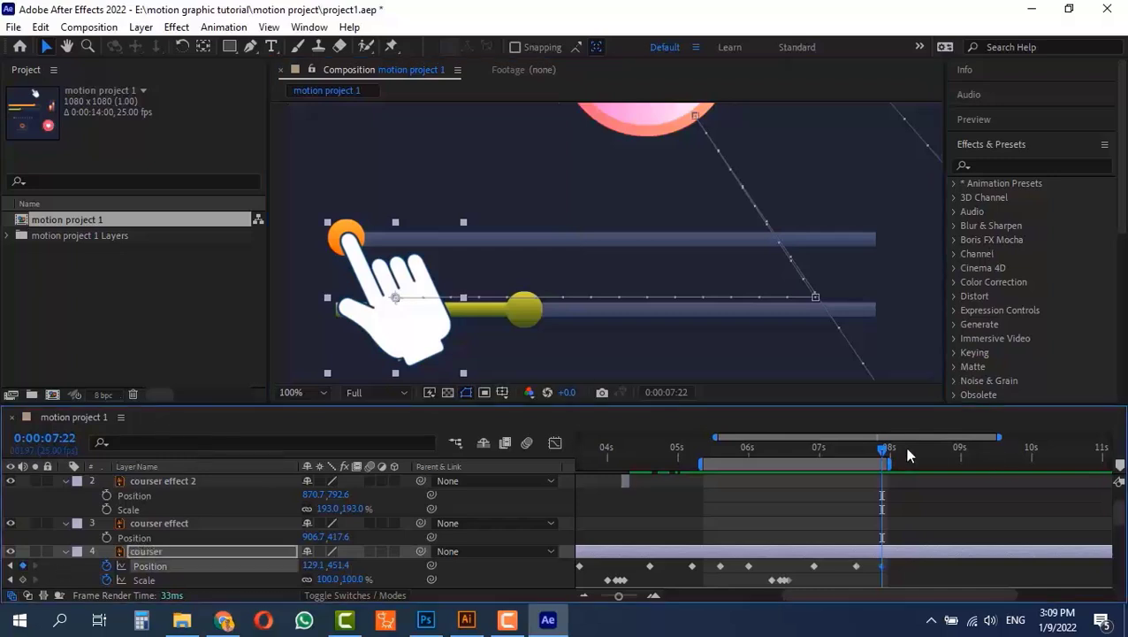
Extend the work area's end to about 0:00:09:04
left_click_drag(890, 462, 971, 462)
scroll(899, 548, "down", 1)
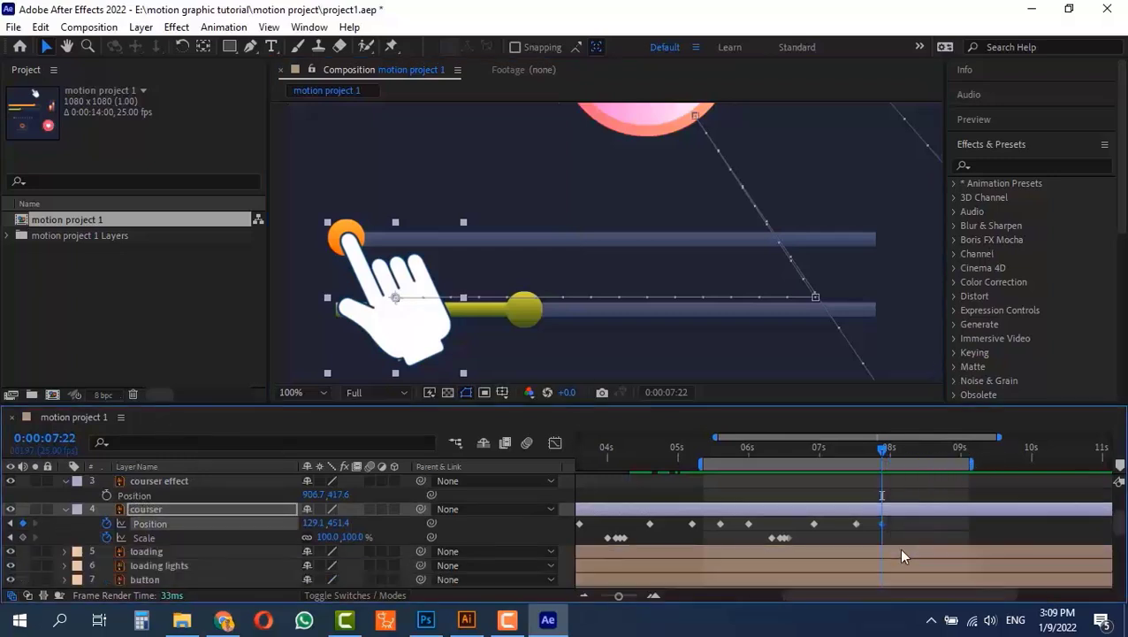
scroll(887, 536, "up", 5, "alt")
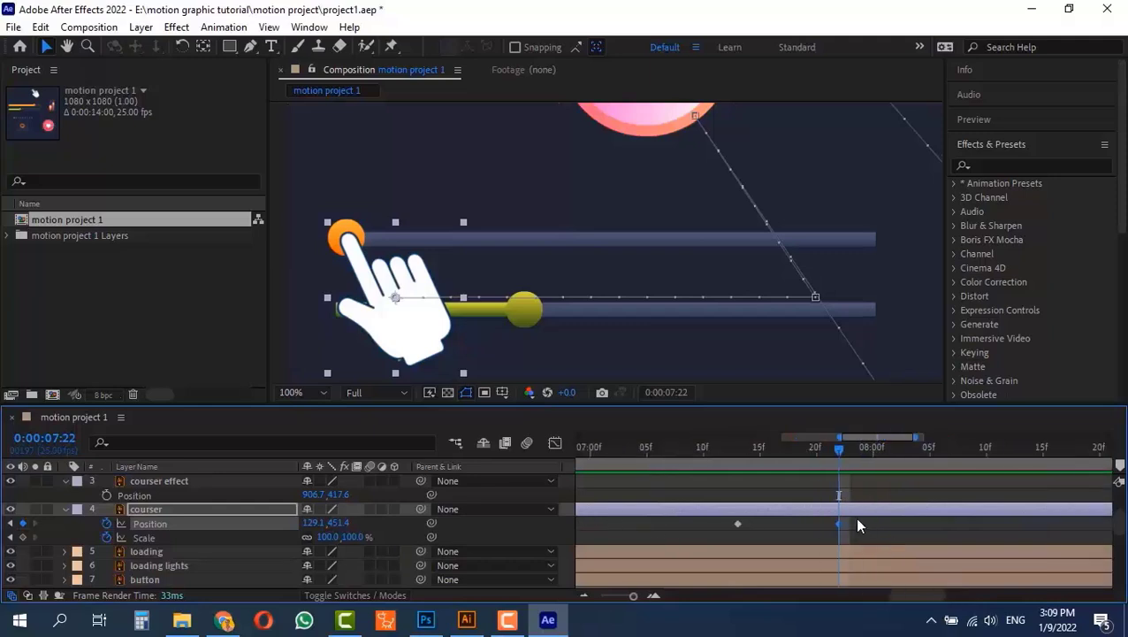
Shift the courser layer's held Position keyframe to 0:00:08:00 and move the hand onto the green slider knob at 0:00:08:10
left_click_drag(848, 524, 870, 523)
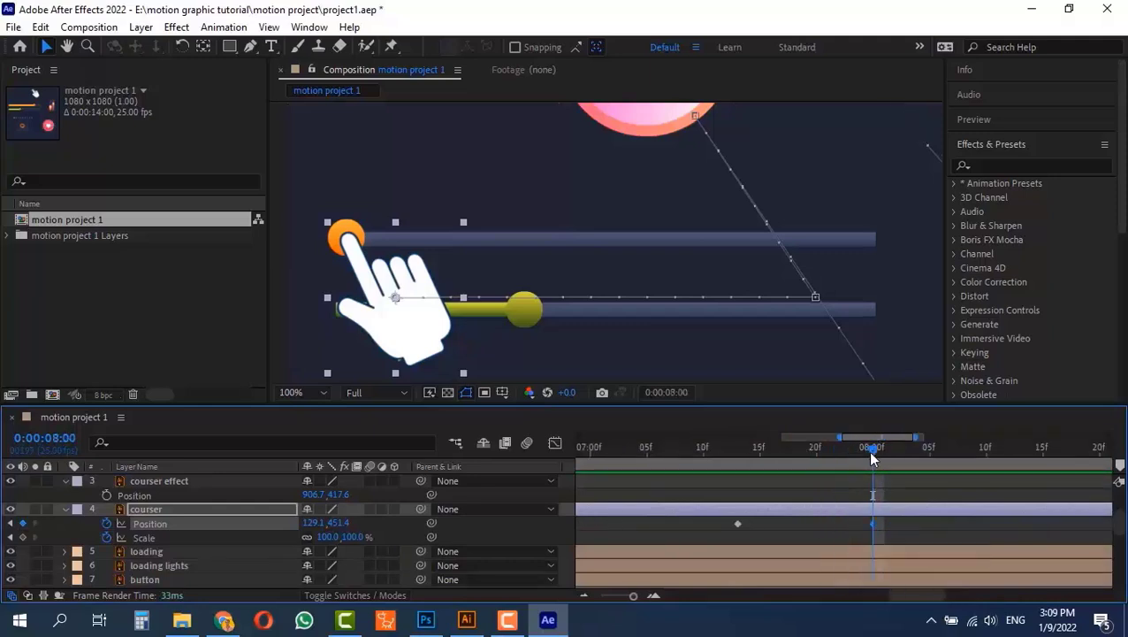
left_click_drag(868, 450, 1054, 484)
left_click(985, 454)
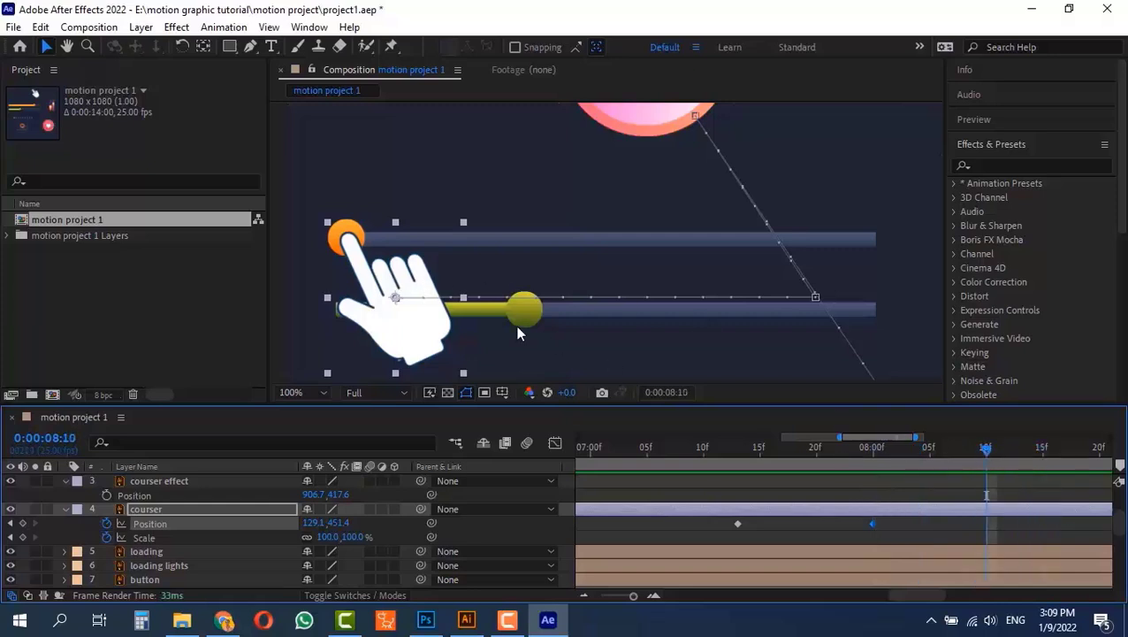
left_click_drag(419, 318, 584, 342)
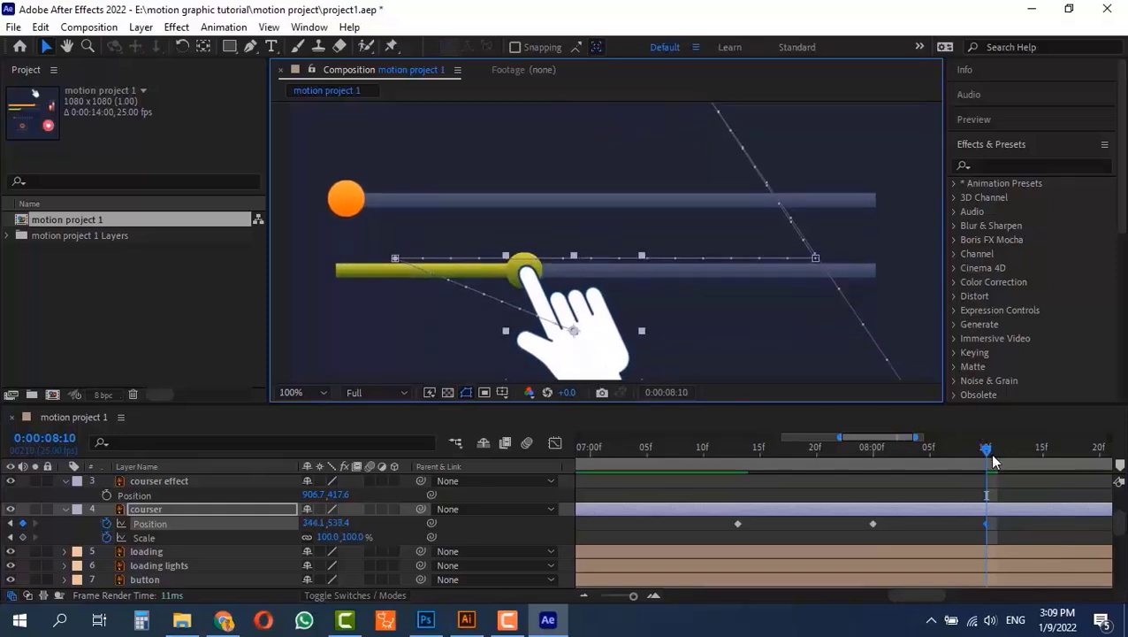
Set the work area from 0:00:07:03 to about 0:00:08:21 and play back the hand's move to the green knob
left_click_drag(933, 448, 623, 456)
key("b")
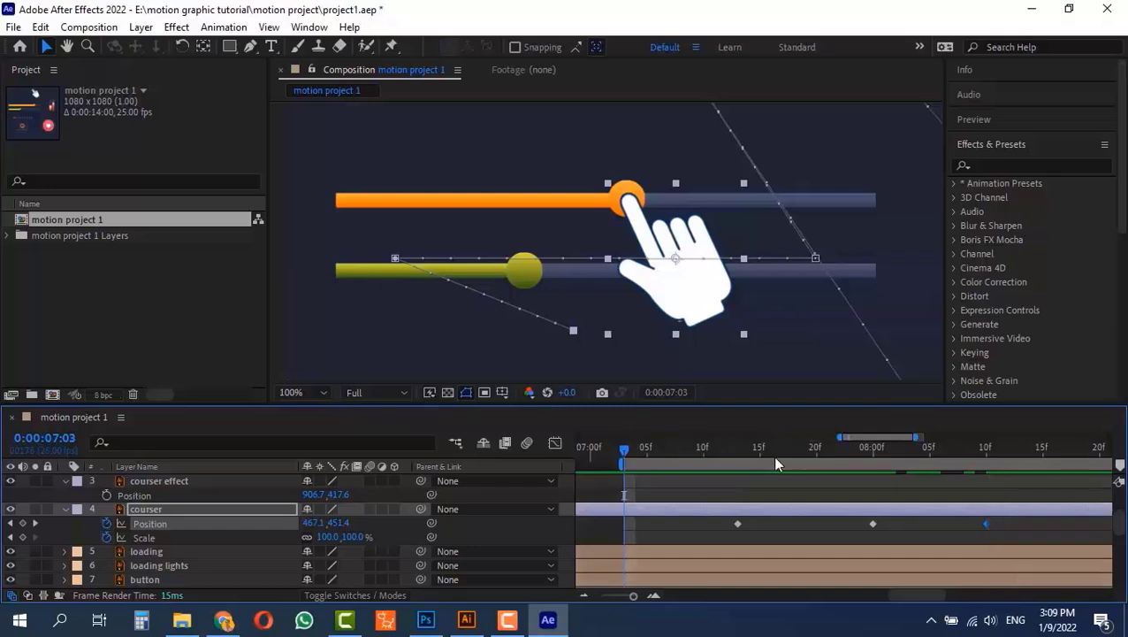
left_click_drag(922, 600, 927, 600)
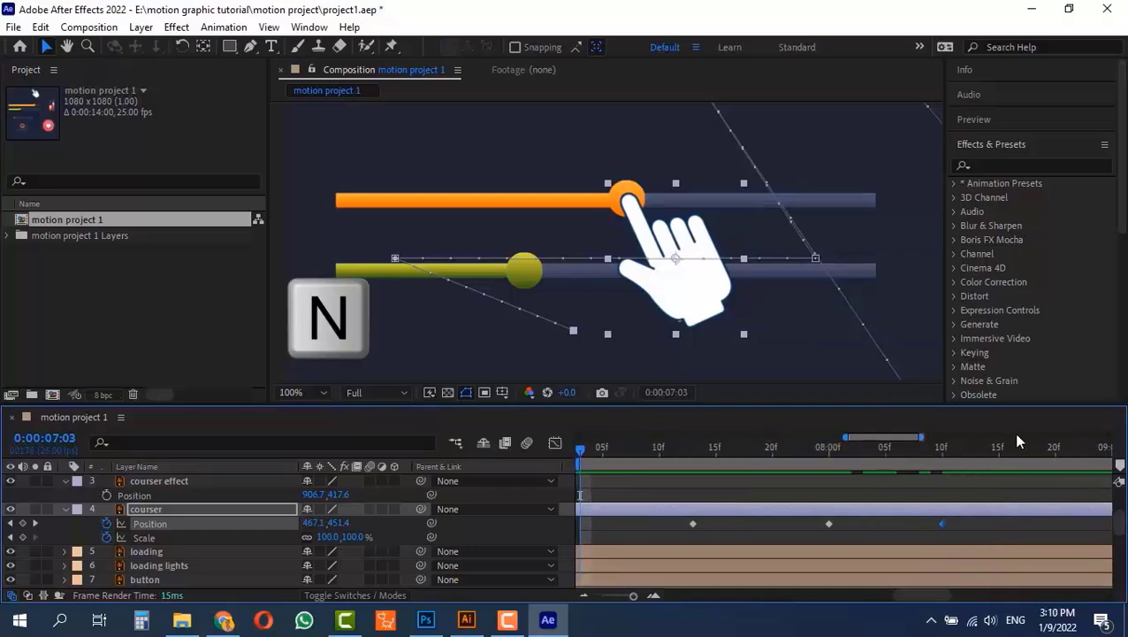
left_click(1059, 446)
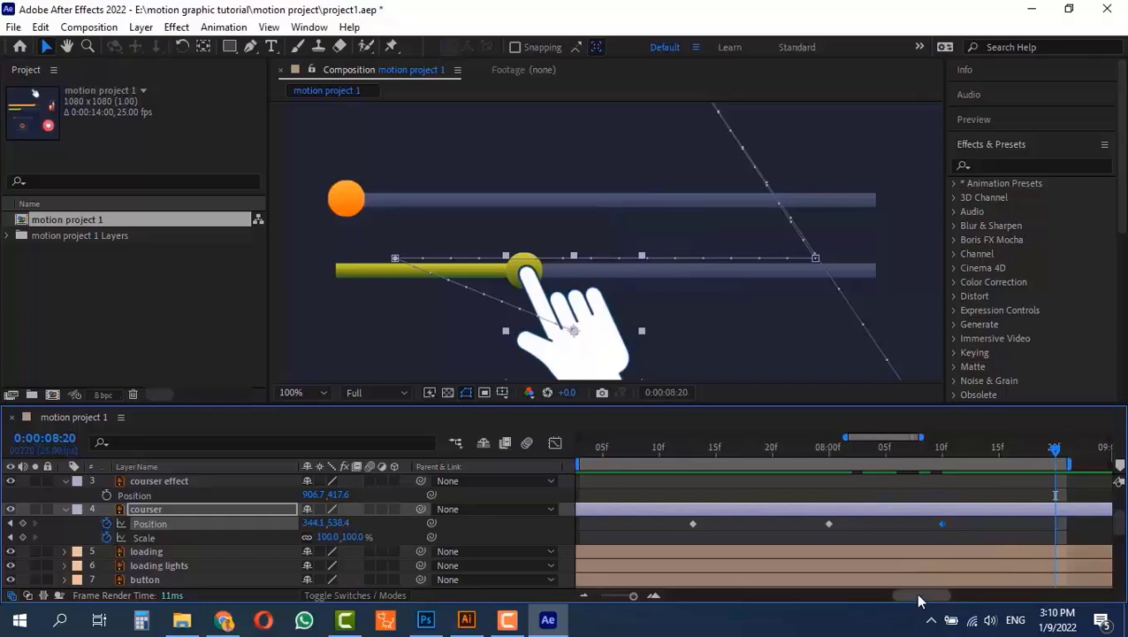
left_click_drag(917, 596, 914, 596)
key("space")
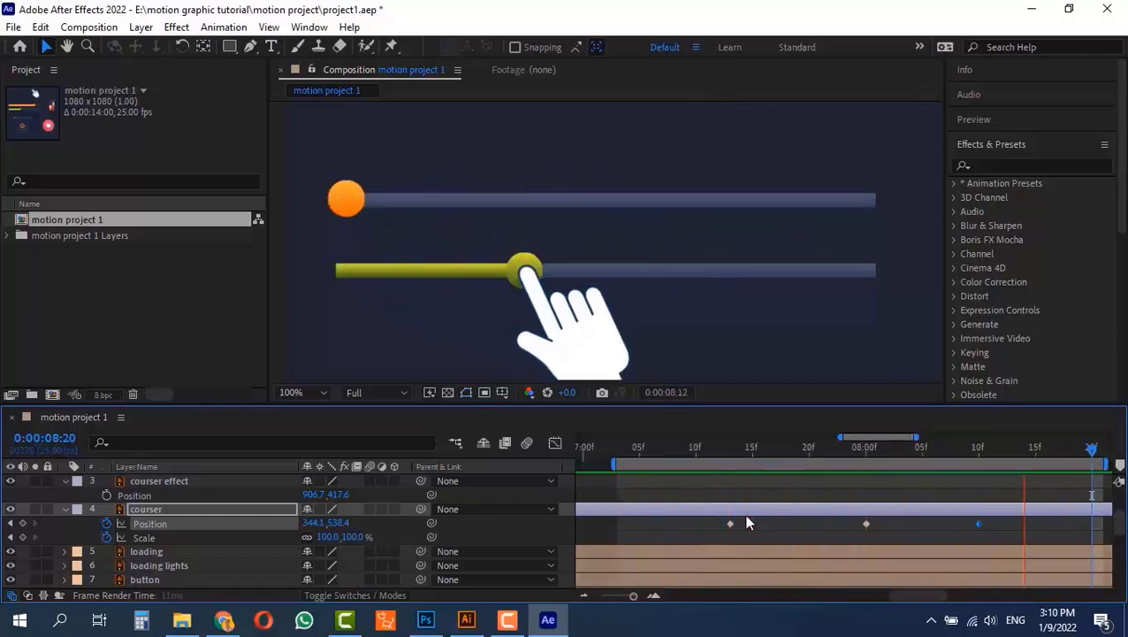
key("space")
Copy the courser layer's click Scale keyframes and paste them at 0:00:08:17
left_click_drag(898, 595, 912, 597)
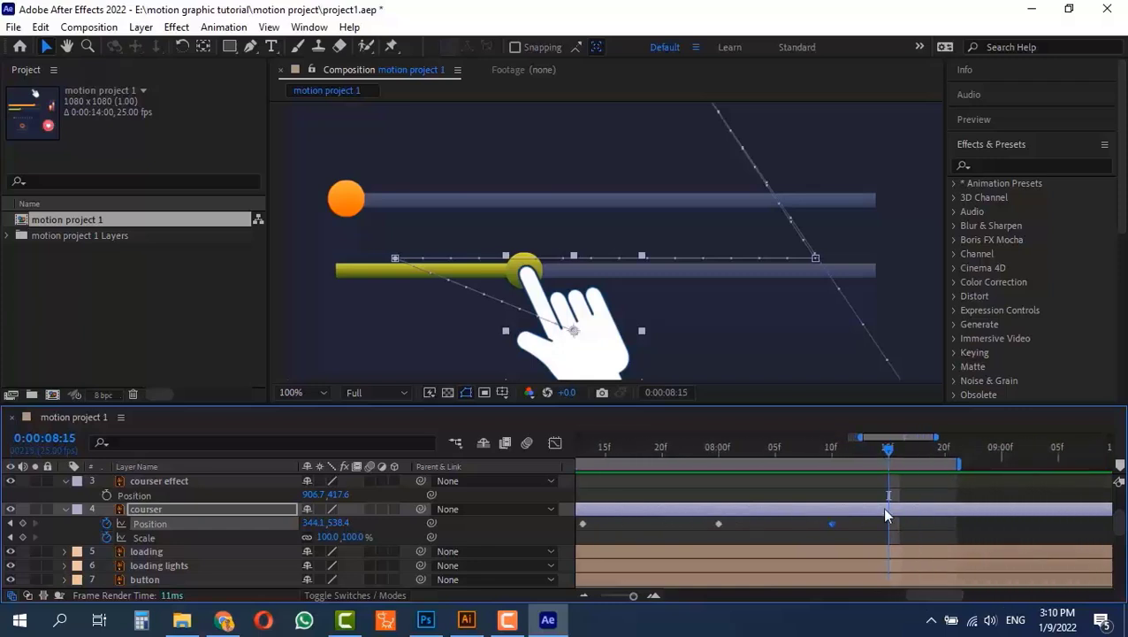
left_click_drag(888, 450, 909, 483)
left_click_drag(947, 597, 869, 604)
left_click_drag(800, 533, 697, 539)
key("ctrl+c")
left_click_drag(872, 595, 932, 598)
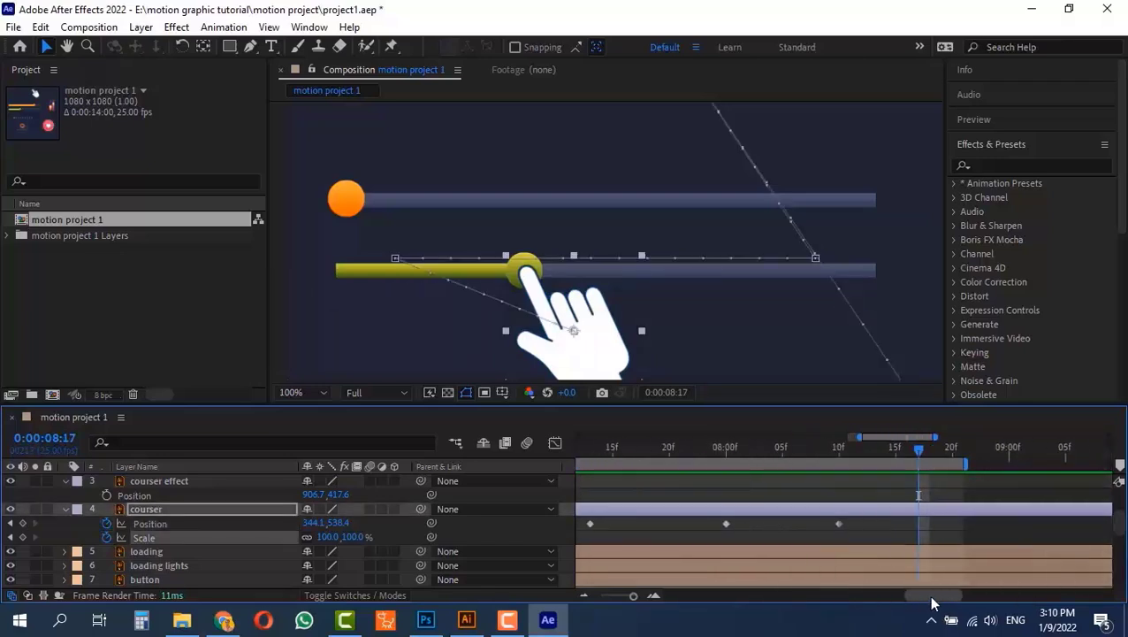
key("ctrl+v")
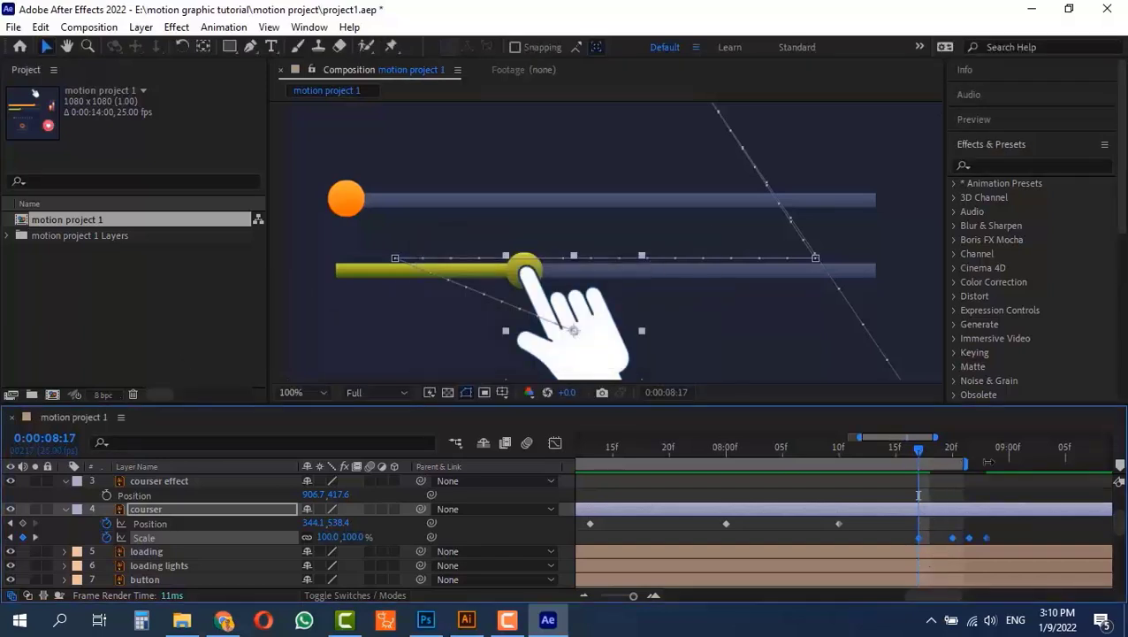
Set the work area from 0:00:08:12 to about 0:00:09:08 and play back the hand's click on the green knob
left_click_drag(988, 461, 1093, 462)
left_click_drag(922, 453, 857, 472)
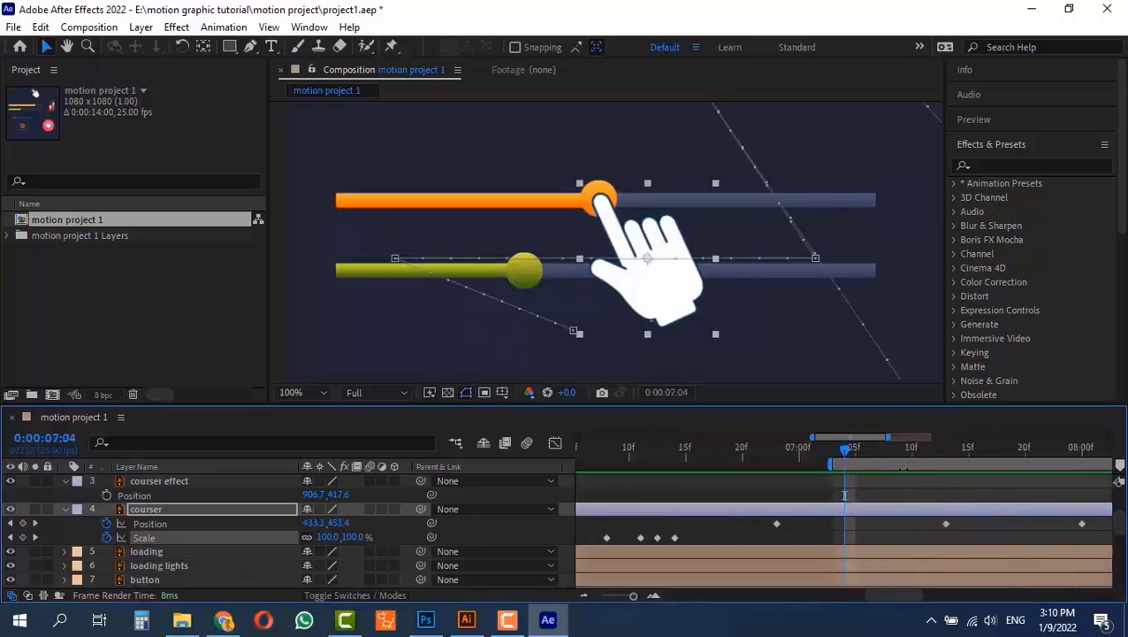
left_click_drag(913, 599, 971, 597)
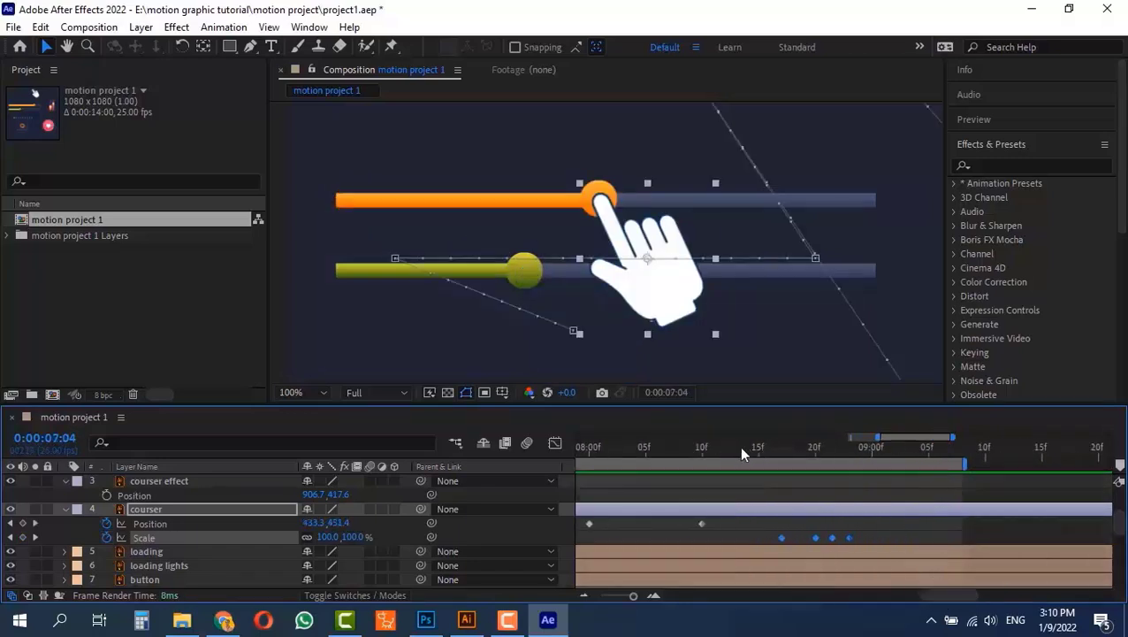
mouse_move(738, 447)
left_mouse_down()
mouse_move(705, 448)
mouse_move(723, 453)
left_mouse_up()
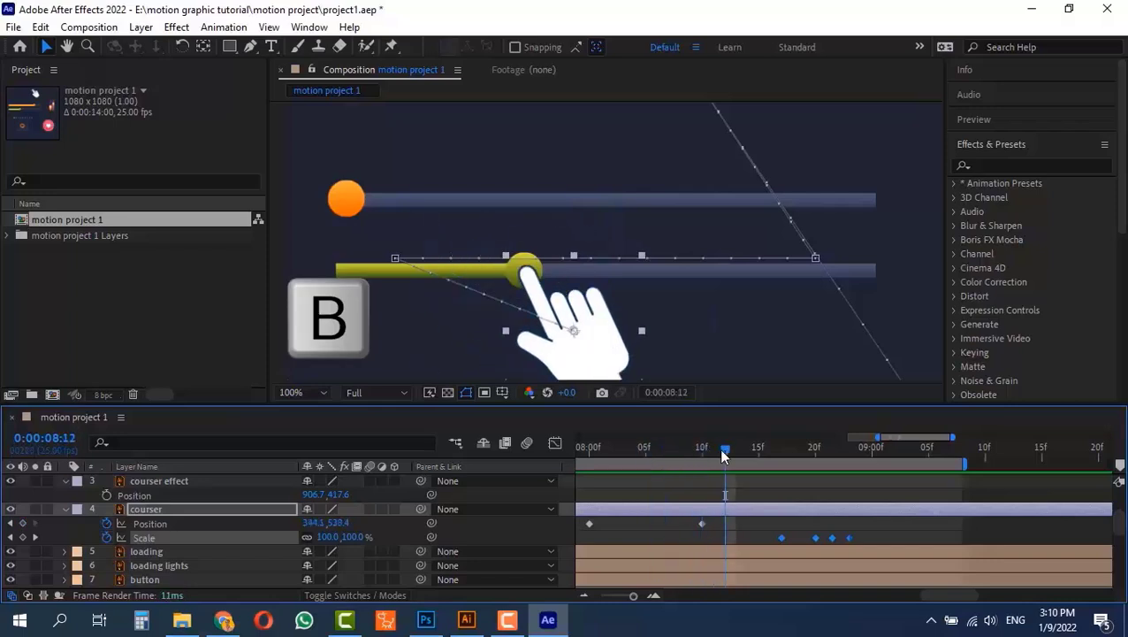
key("b")
key("space")
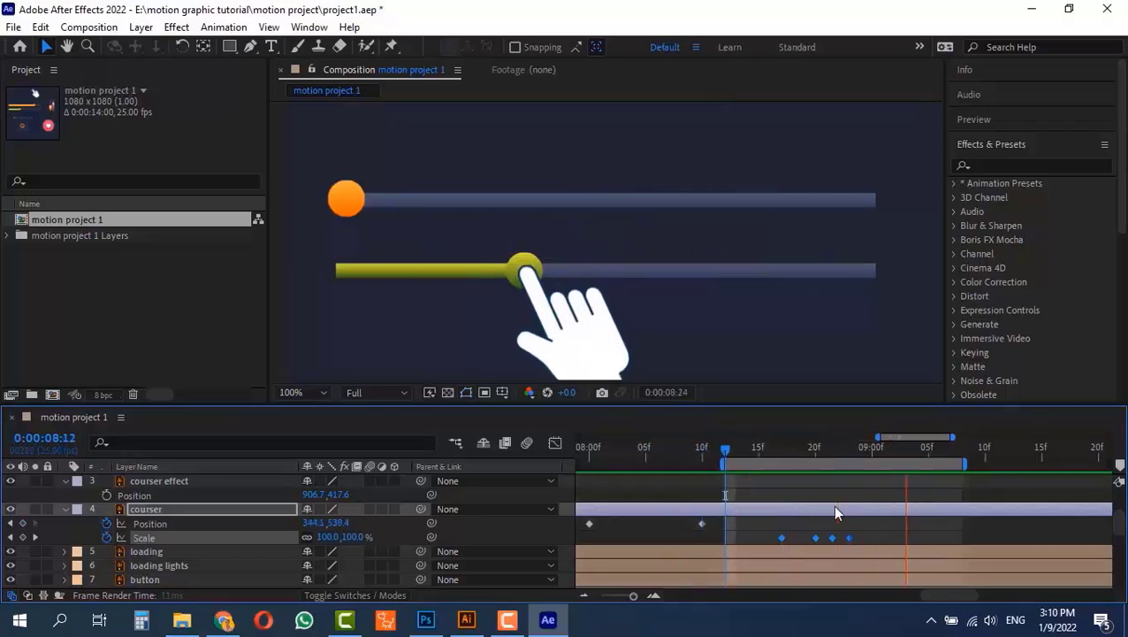
key("space")
Duplicate the courser effect 3 layer and shift the copy to about 0:00:07:11 in the timeline
left_click_drag(752, 446, 783, 454)
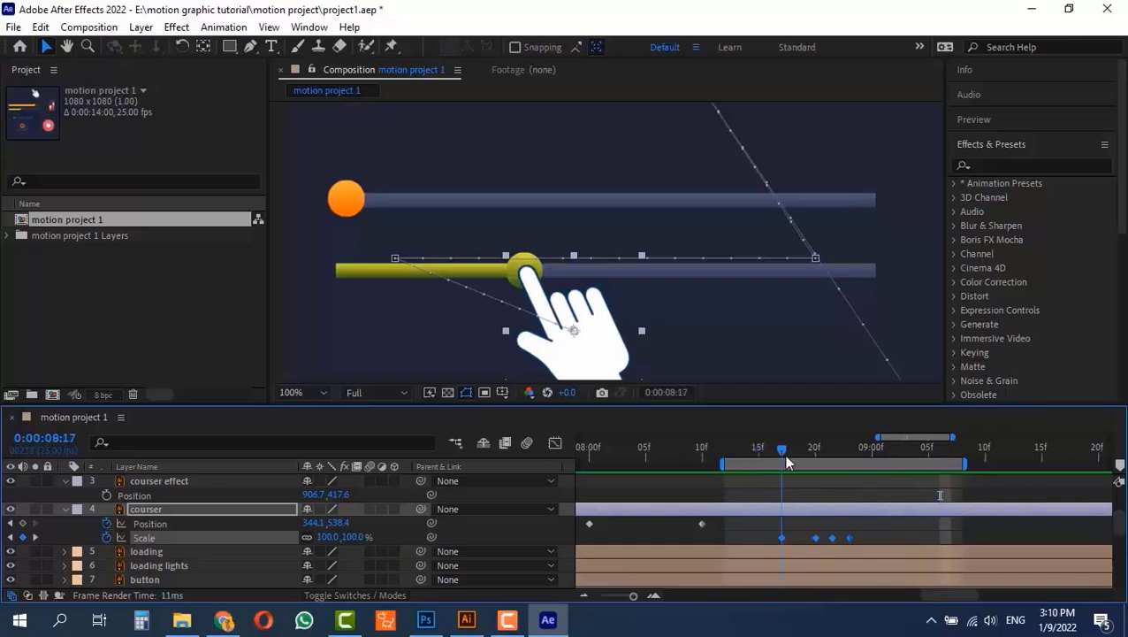
left_click_drag(931, 595, 862, 595)
scroll(772, 517, "up", 3)
left_click(772, 482)
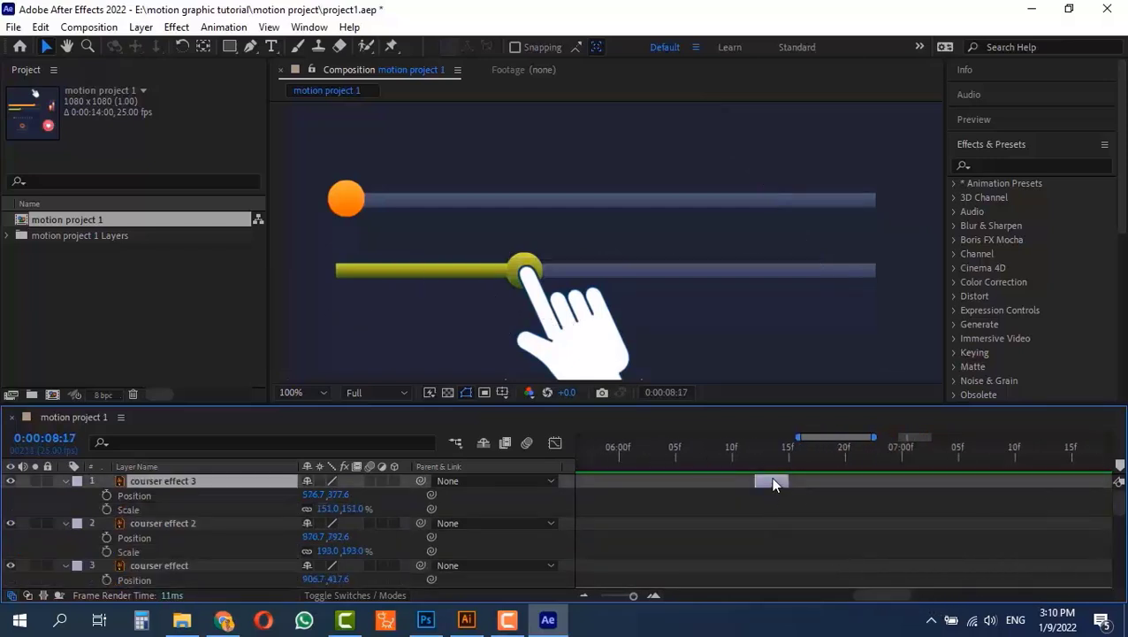
key("ctrl+d")
left_click_drag(777, 483, 939, 488)
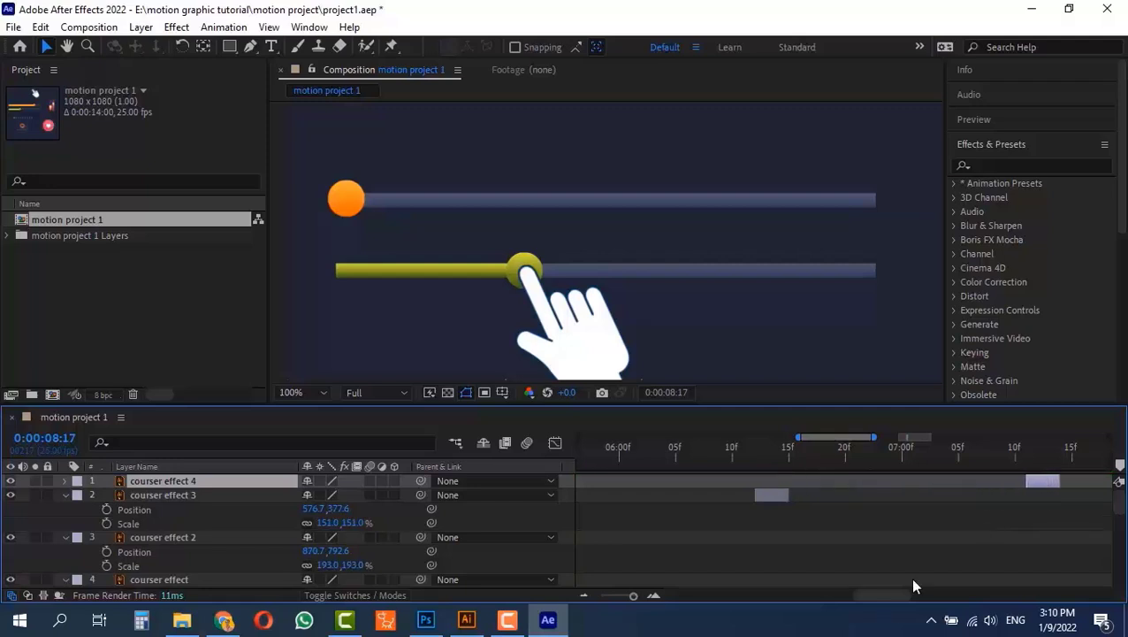
Move the courser effect 4 layer so it starts at 0:00:08:21, during the hand's click on the green knob
left_click_drag(900, 595, 939, 597)
scroll(961, 538, "down", 1)
scroll(976, 552, "down", 1)
left_click(981, 453)
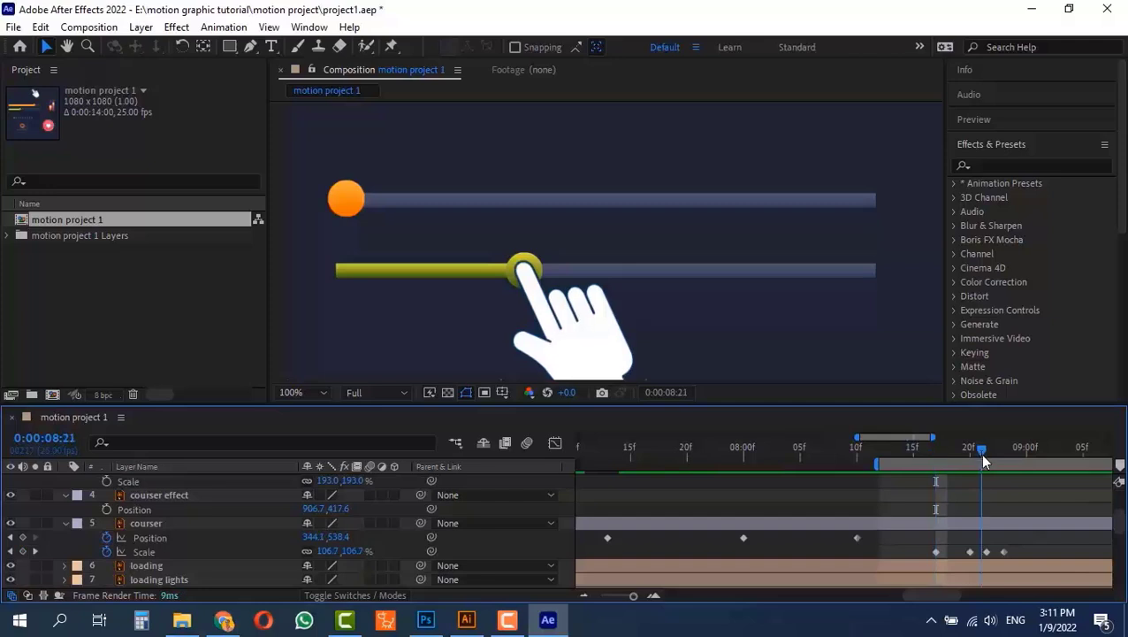
scroll(972, 500, "up", 1)
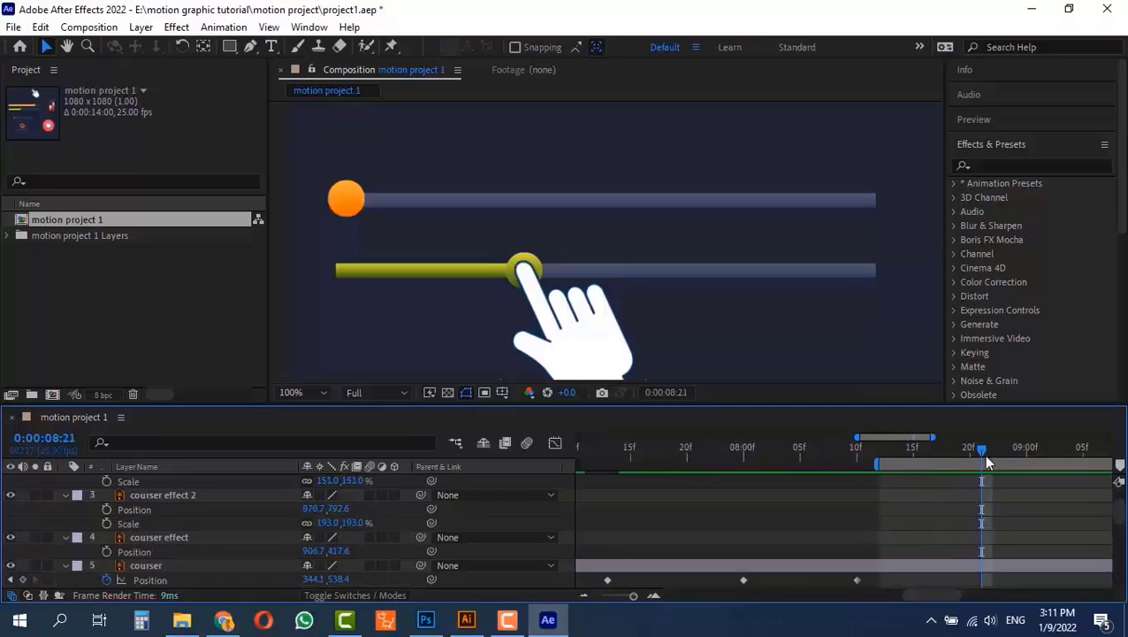
scroll(963, 500, "up", 1)
left_click_drag(603, 483, 983, 481)
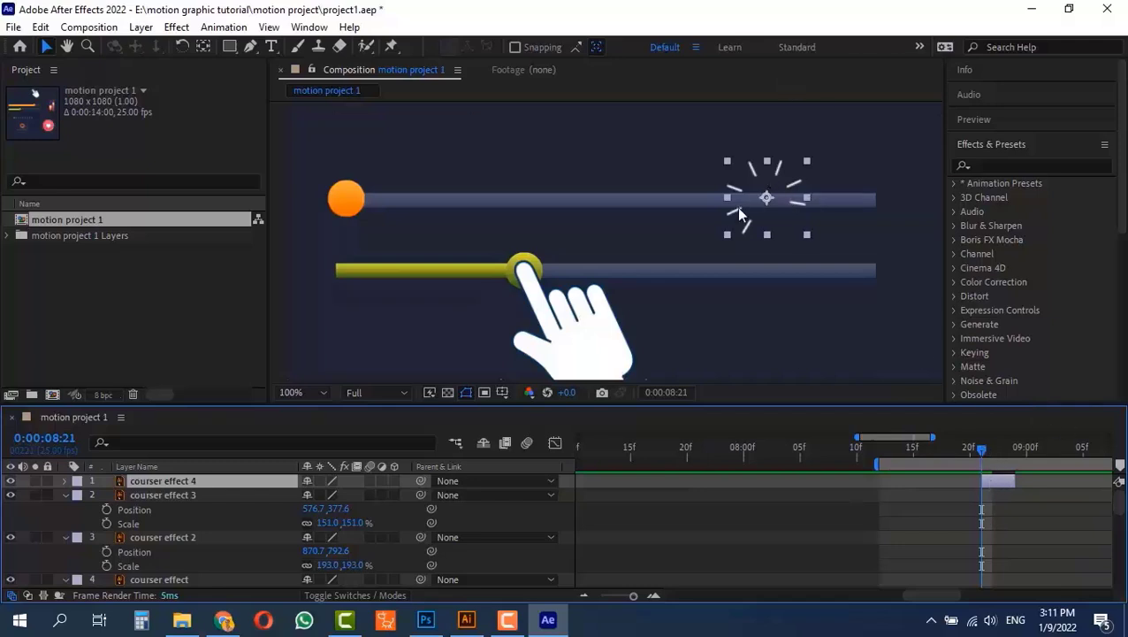
Set courser effect 4's Position to 283.7, 460.6 to centre it on the green knob, and play back the click from 0:00:08:18
key("p")
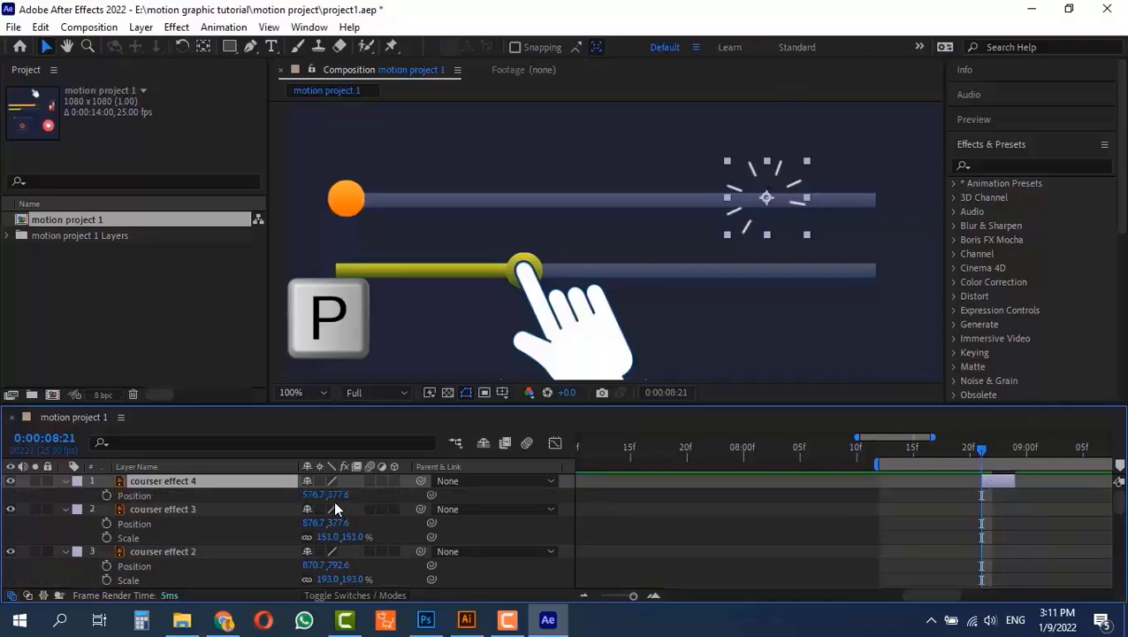
mouse_move(314, 501)
left_mouse_down()
mouse_move(334, 496)
mouse_move(303, 495)
mouse_move(334, 497)
left_mouse_up()
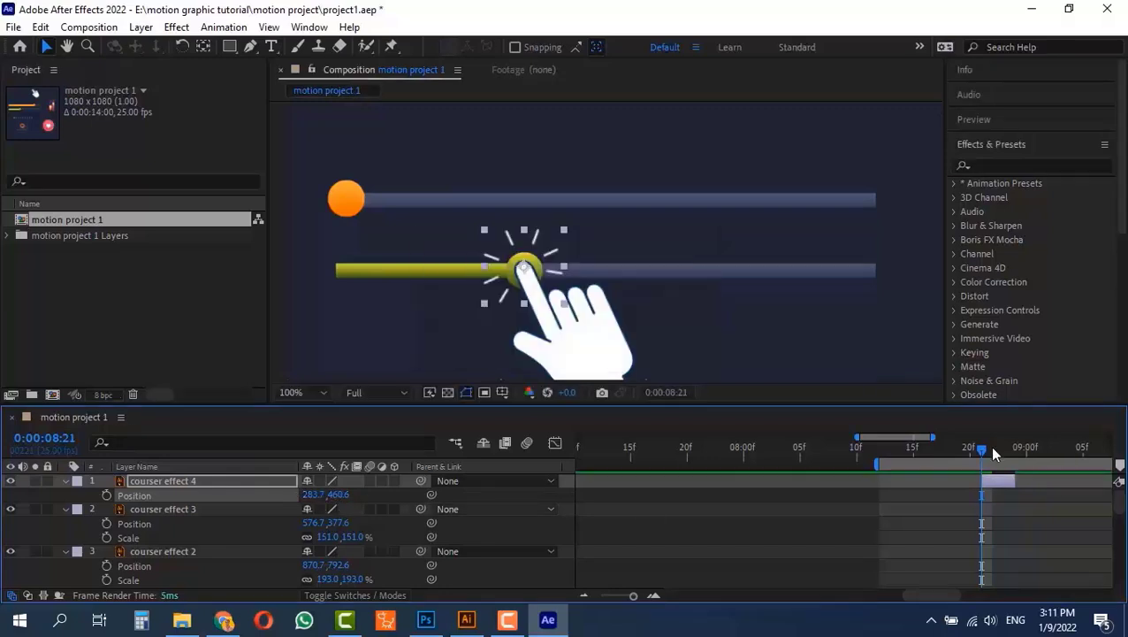
left_click_drag(983, 448, 943, 453)
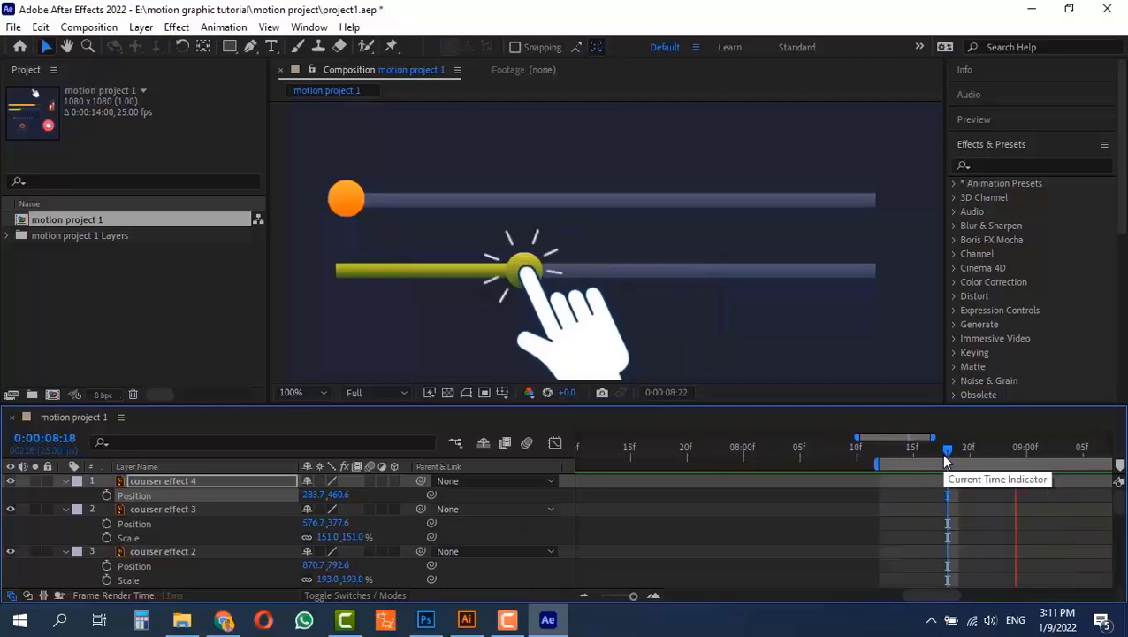
key("space")
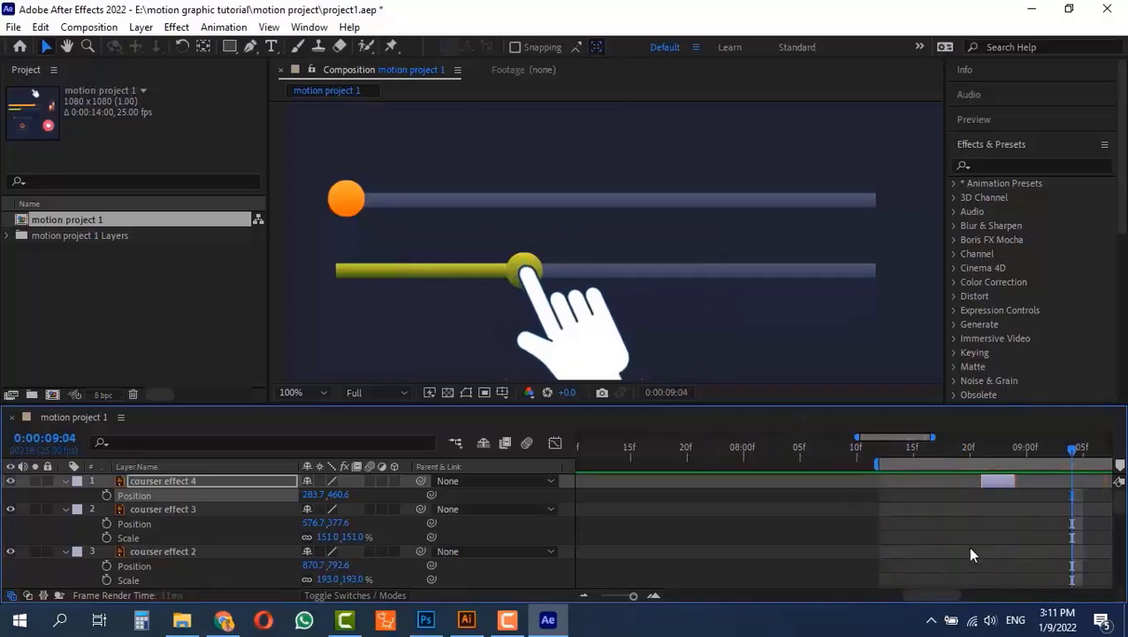
Add a Position keyframe to the courser layer at 0:00:09:08 and extend the work area's end to about 0:00:09:23
left_click_drag(952, 601, 975, 604)
scroll(941, 521, "down", 5)
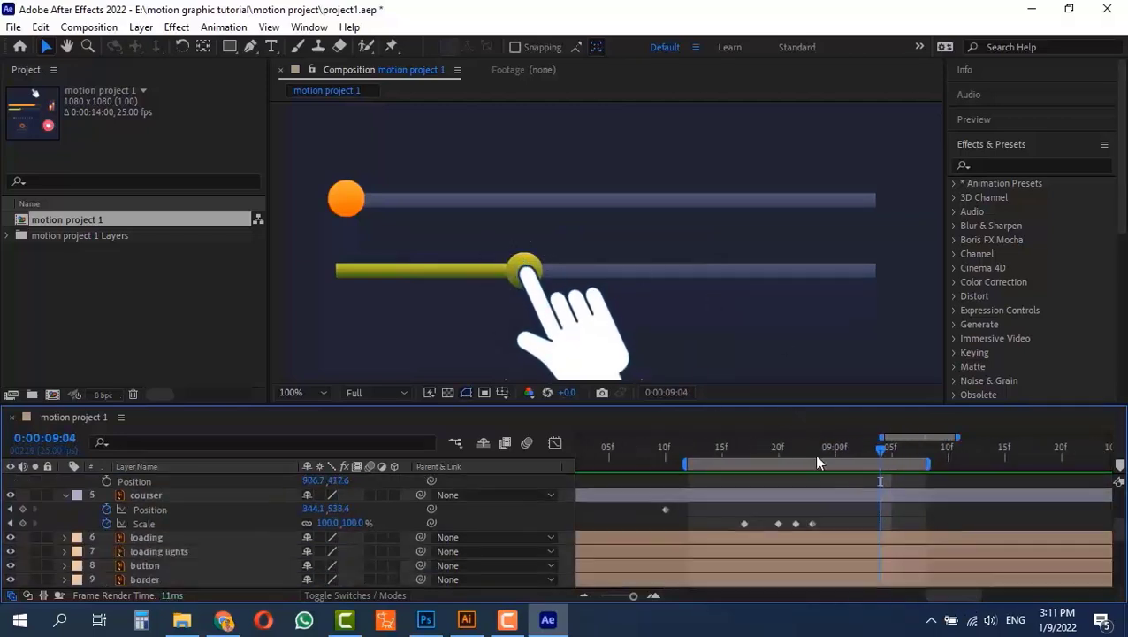
mouse_move(840, 458)
left_mouse_down()
mouse_move(941, 473)
mouse_move(921, 479)
left_mouse_up()
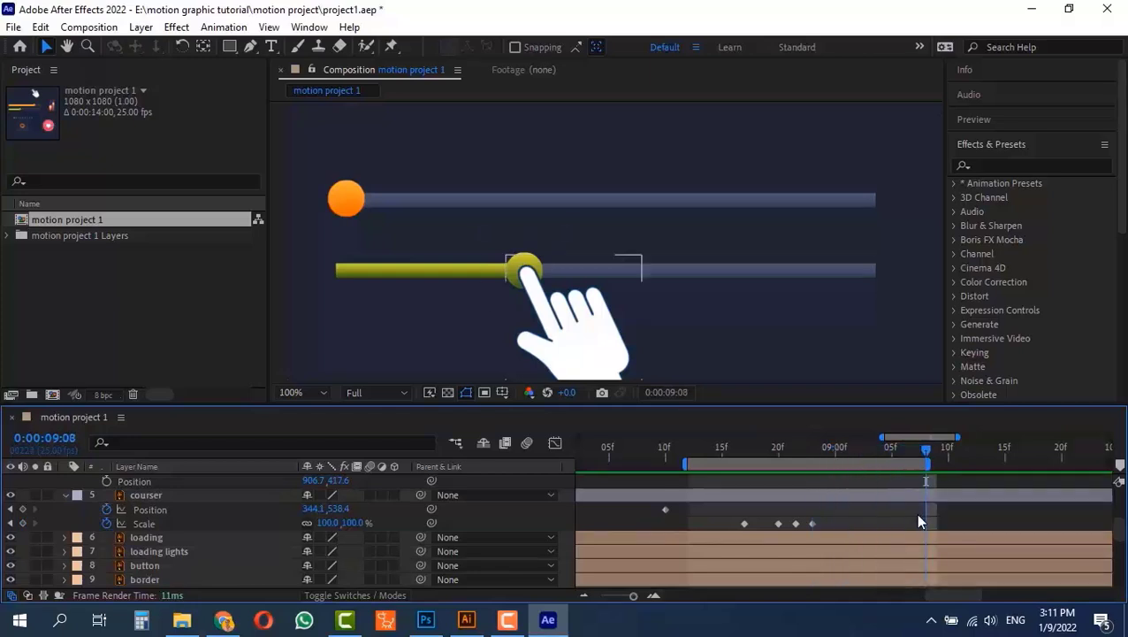
left_click(22, 509)
left_click_drag(932, 466, 1099, 466)
left_click_drag(939, 597, 972, 598)
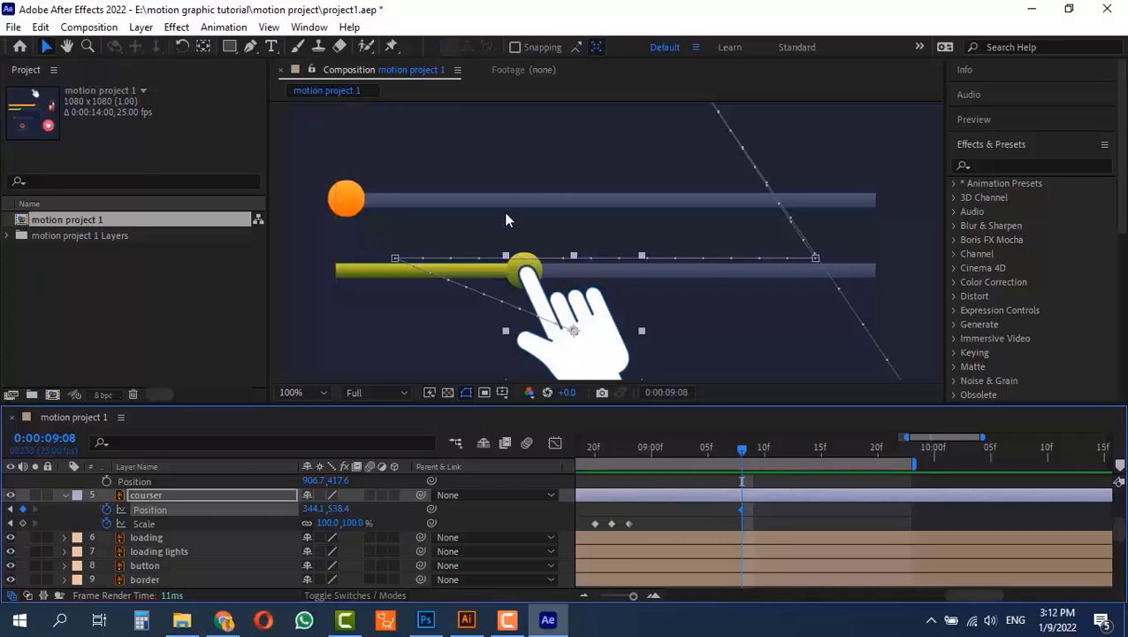
Add a Position keyframe to the slider button green layer at 0:00:09:08
left_click(529, 270)
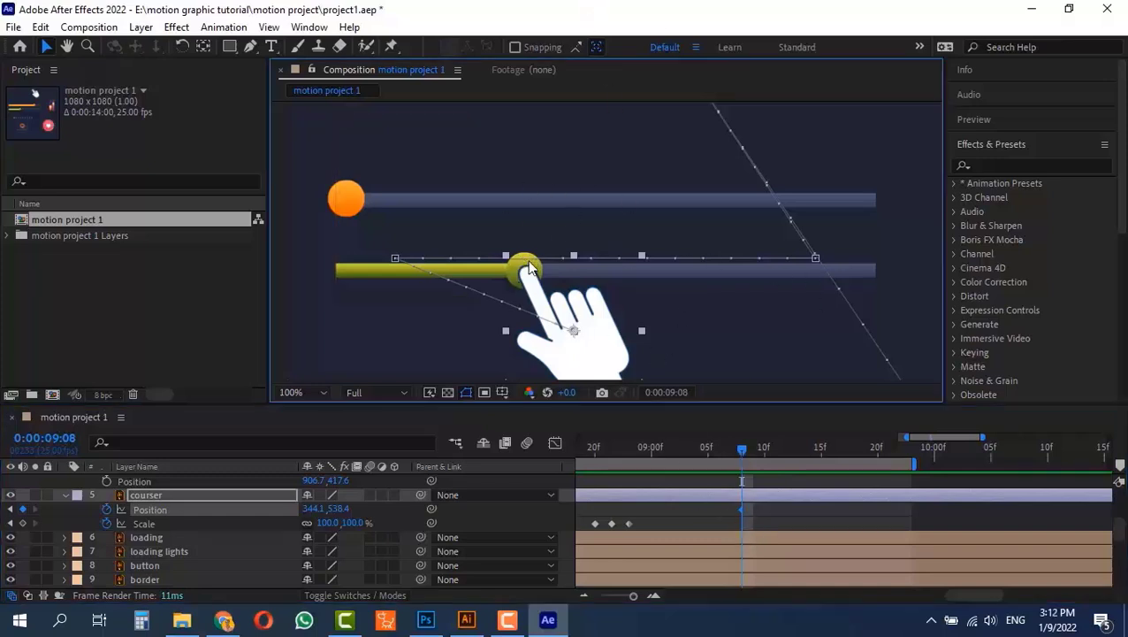
scroll(248, 557, "down", 10)
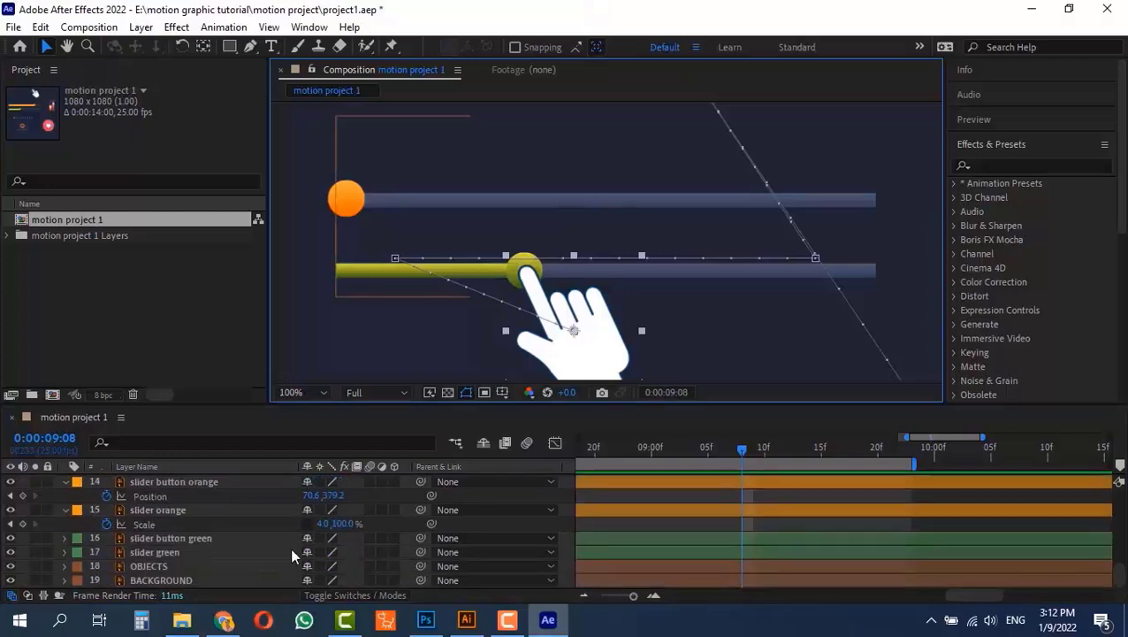
left_click(210, 538)
scroll(720, 533, "up", 10)
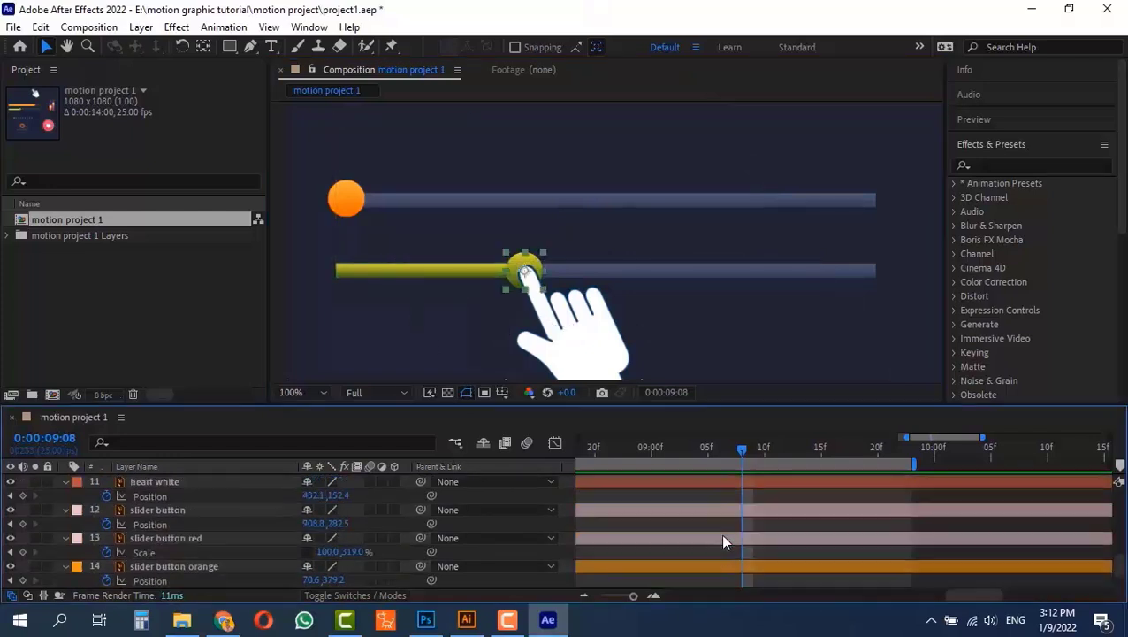
left_click(592, 361, "shift")
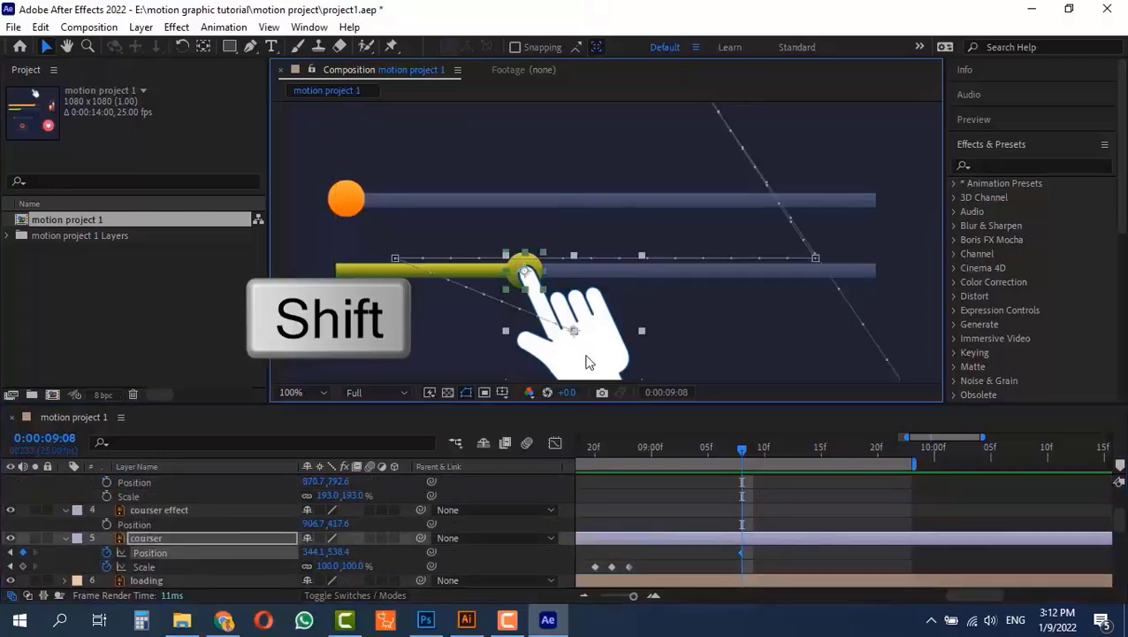
key("alt+shift+p")
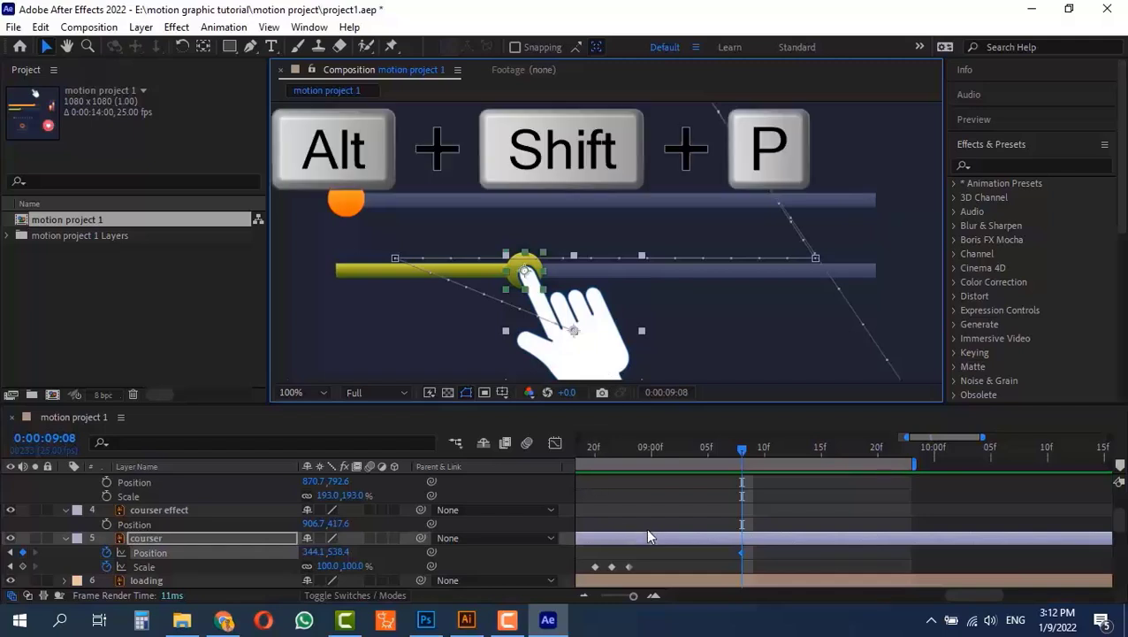
scroll(647, 533, "down", 8)
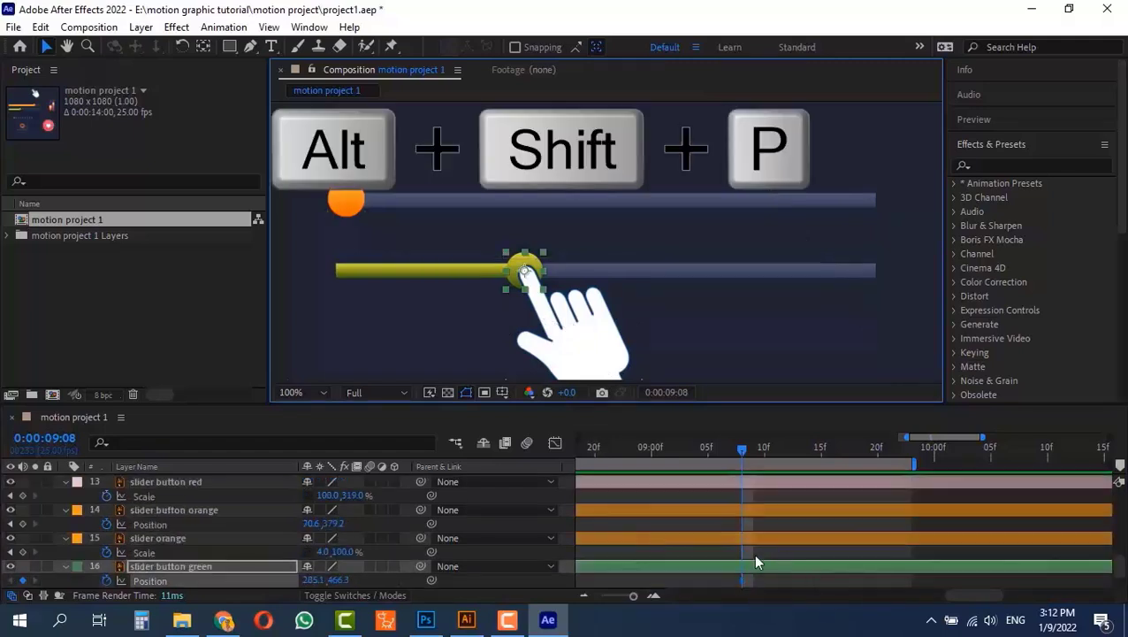
At 0:00:10:00, shift the courser and slider button green layers together to the green track's far end, with the courser's Position at 761.1, 538.4
scroll(752, 542, "up", 9)
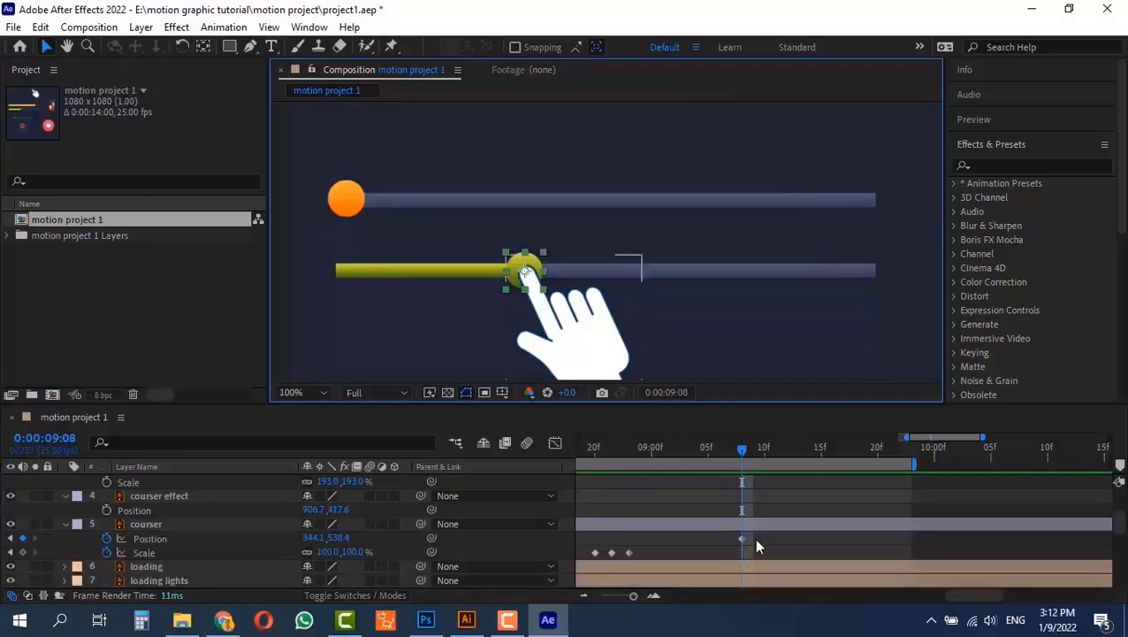
left_click_drag(826, 446, 994, 464)
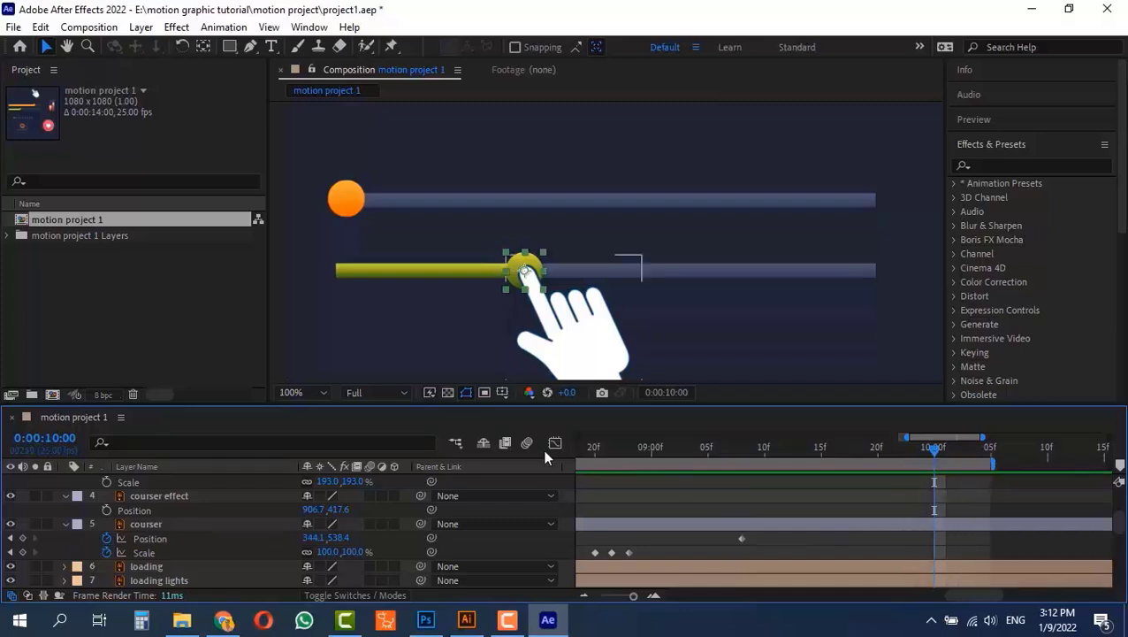
left_click(573, 334)
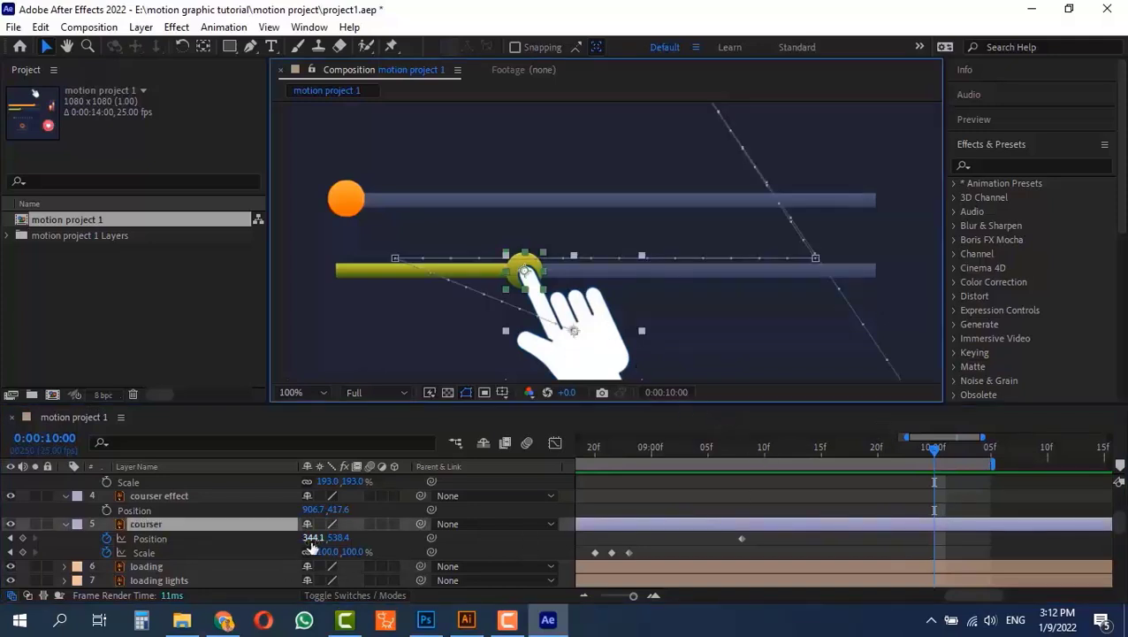
left_click_drag(312, 537, 668, 538)
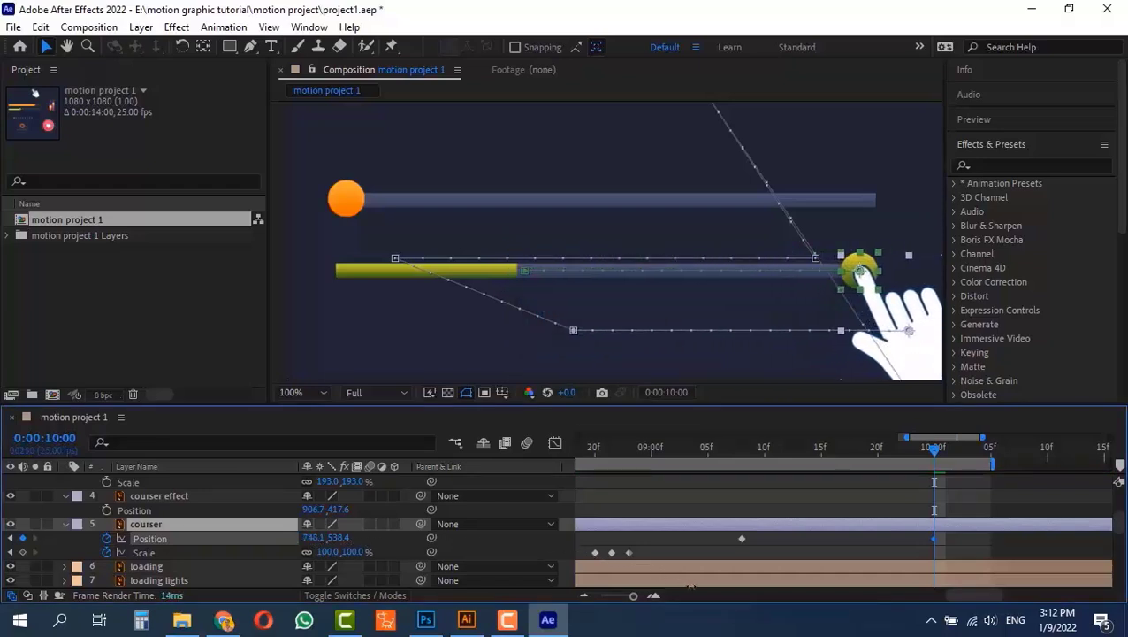
left_click_drag(690, 587, 708, 590)
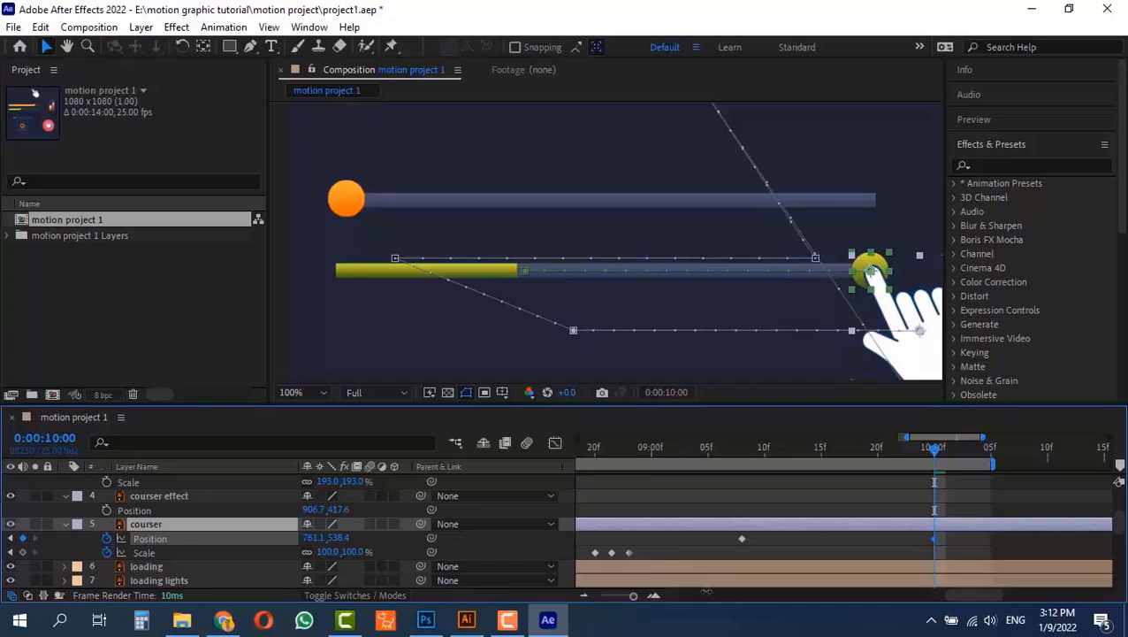
Set the work area's start to 0:00:09:05 and play back the green knob's drag
left_click(922, 448)
left_click_drag(922, 453, 681, 474)
left_click(708, 461)
key("b")
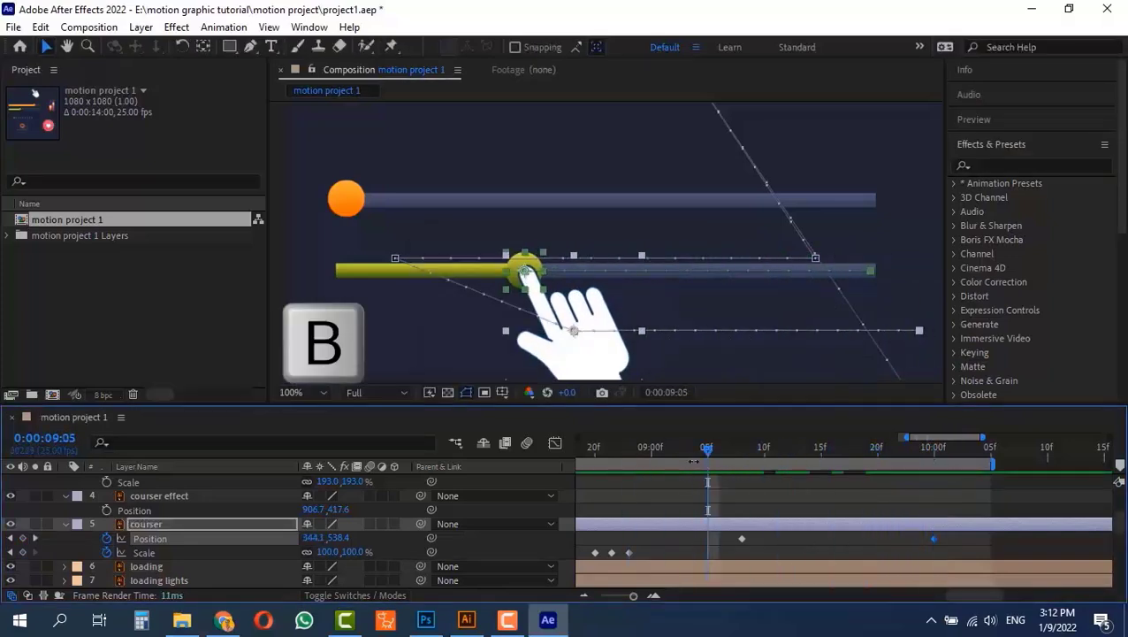
key("space")
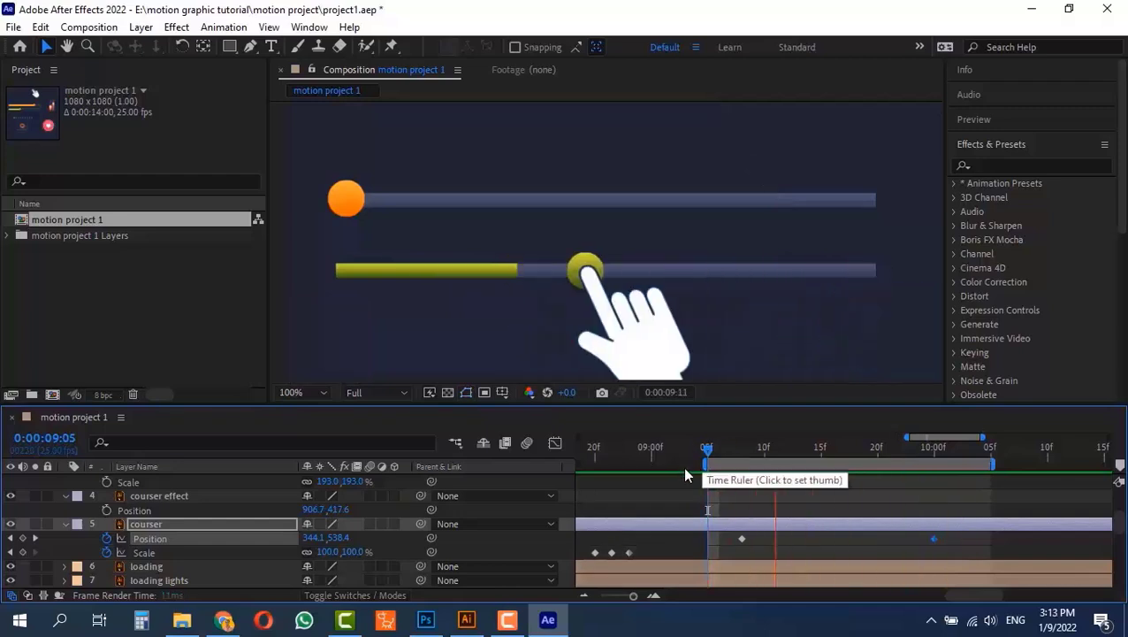
key("space")
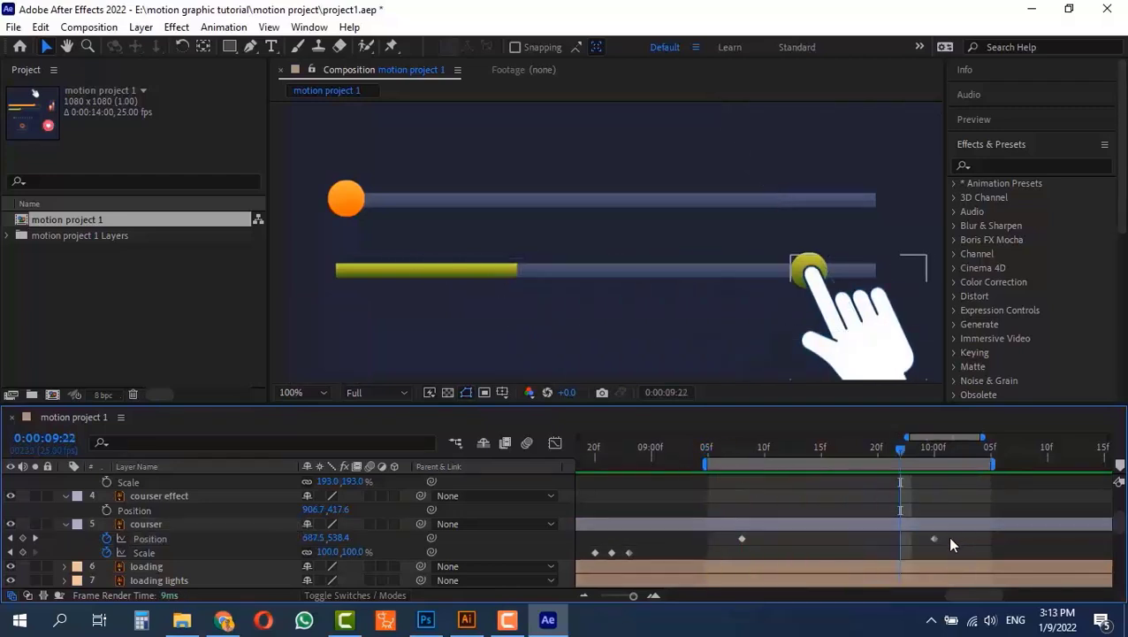
Move the courser and slider button green end Position keyframes to 0:00:10:10, extend the work area's end to about 0:00:10:13, and play back the drag
scroll(920, 554, "down", 8)
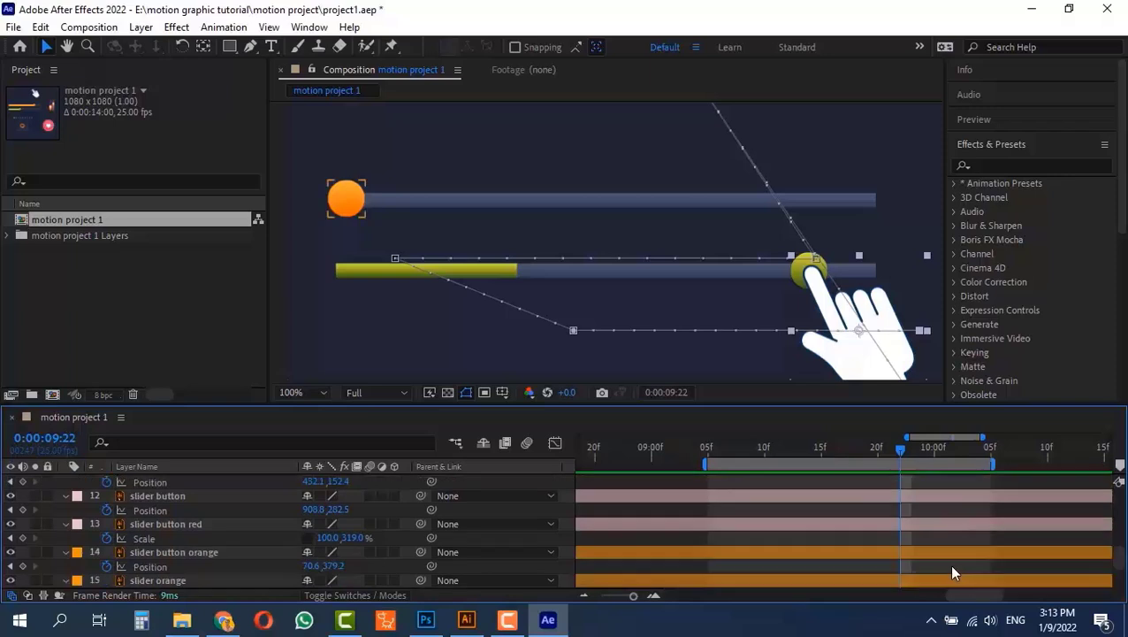
key("shift")
left_click_drag(952, 541, 995, 541)
scroll(988, 529, "up", 6)
scroll(955, 535, "down", 1)
left_click_drag(991, 463, 1054, 507)
left_click_drag(990, 543, 1044, 542)
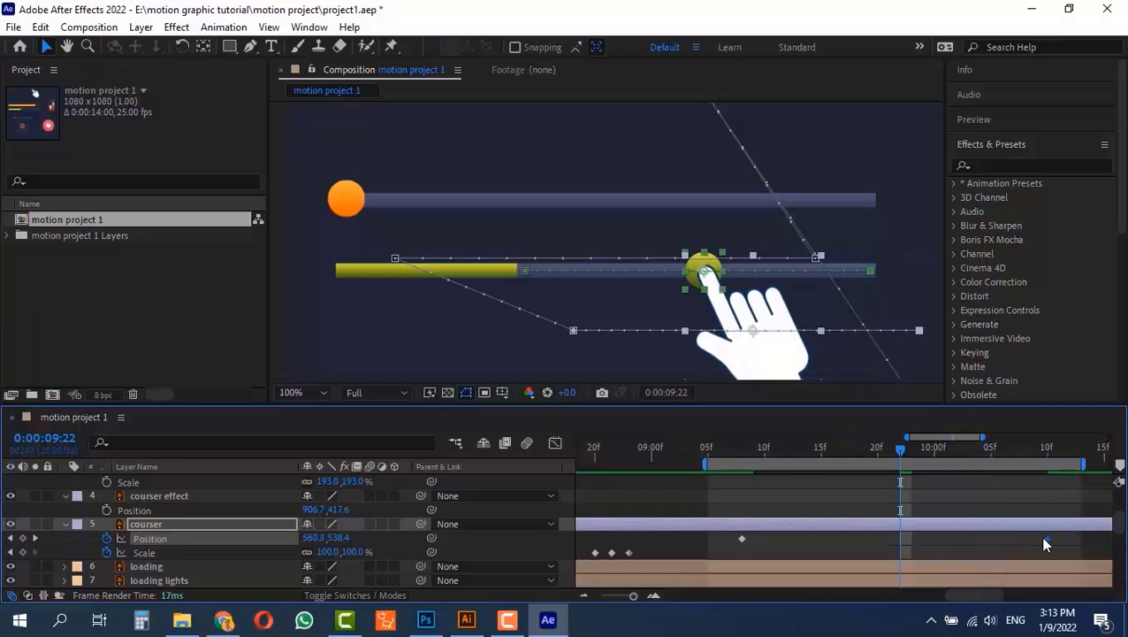
left_click_drag(865, 453, 601, 478)
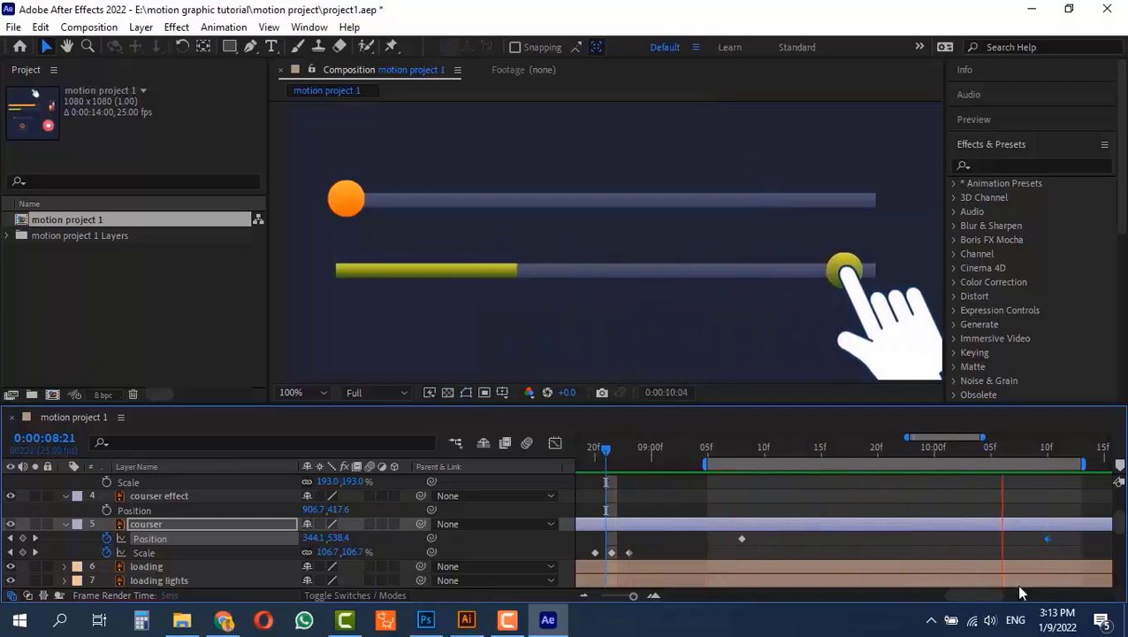
key("space")
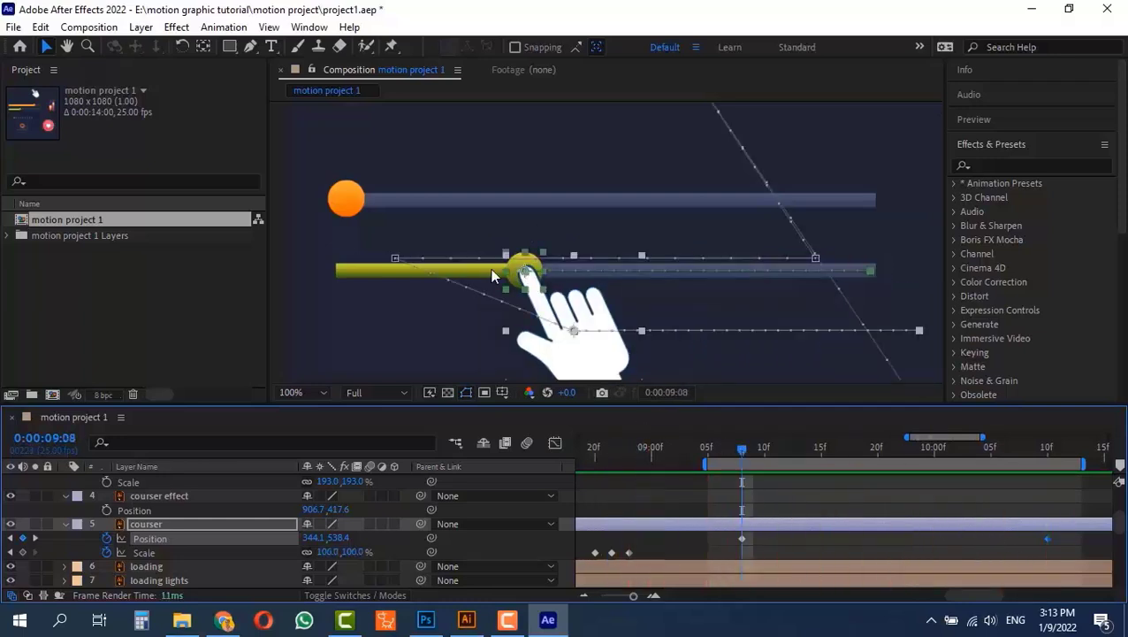
Move the slider green layer's anchor point to the left end of its bar
scroll(742, 539, "down", 4)
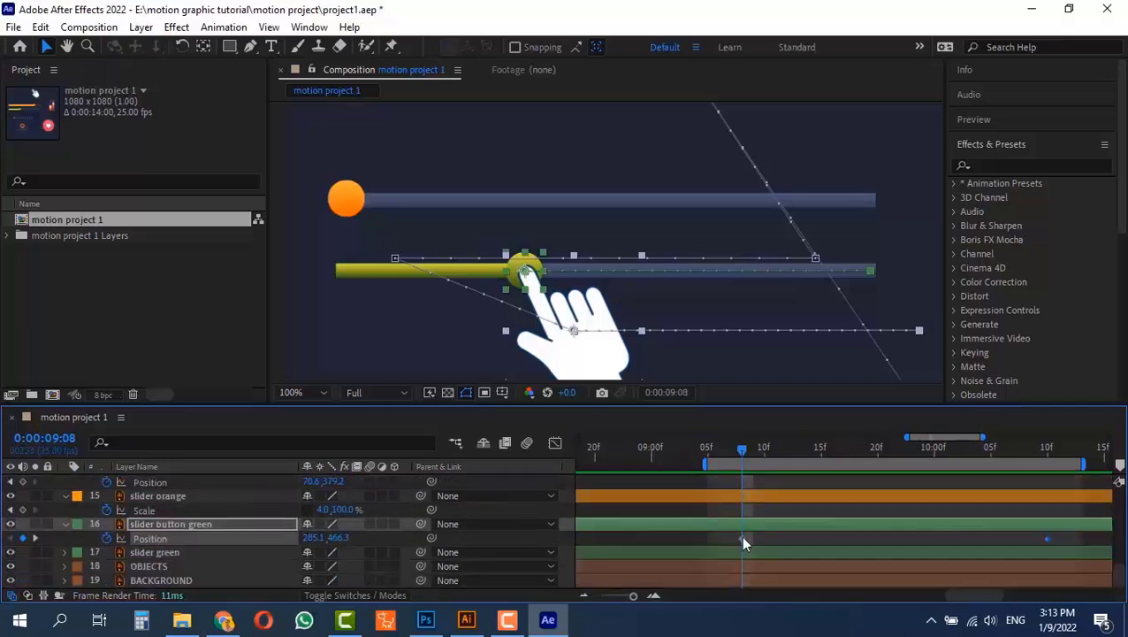
left_click(738, 552)
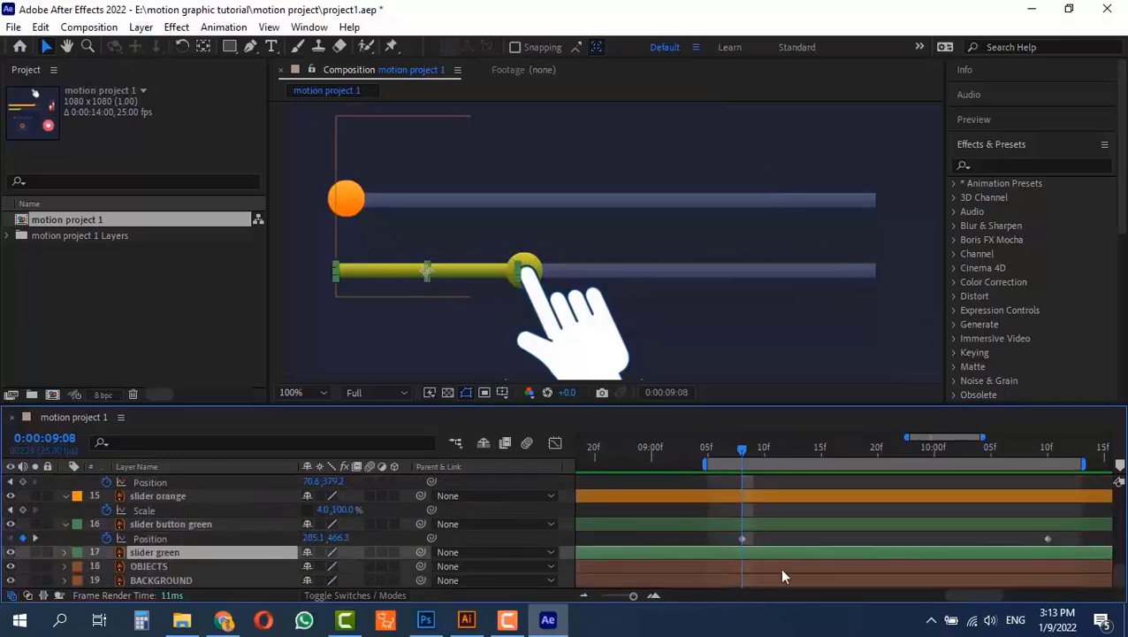
key("y")
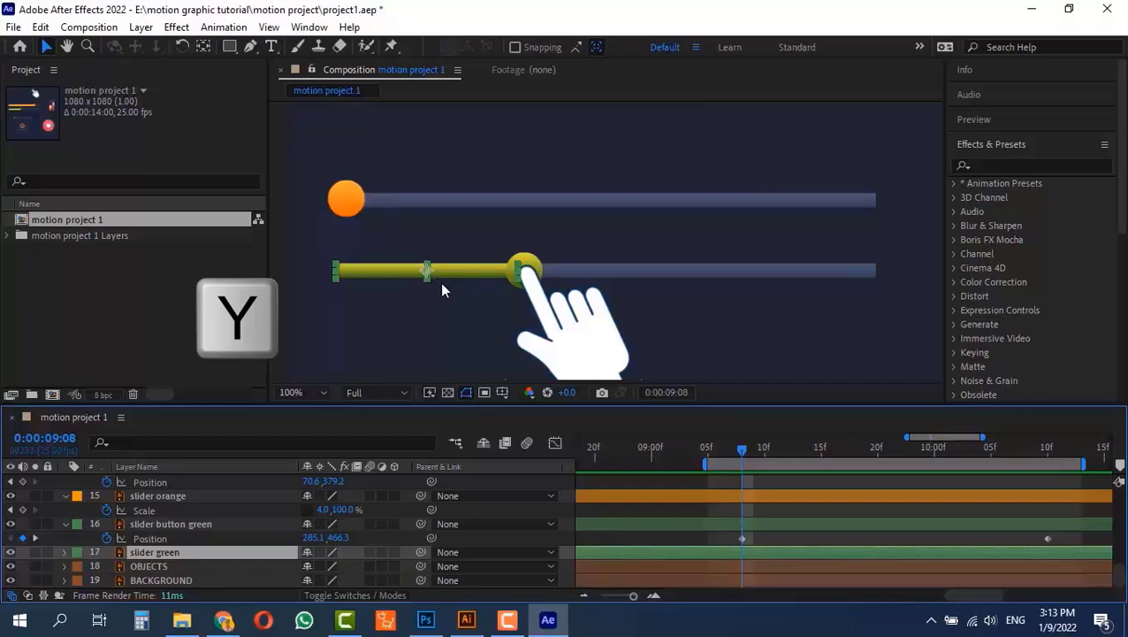
scroll(440, 282, "up", 1)
left_click_drag(559, 252, 1000, 224)
left_click_drag(679, 277, 507, 270)
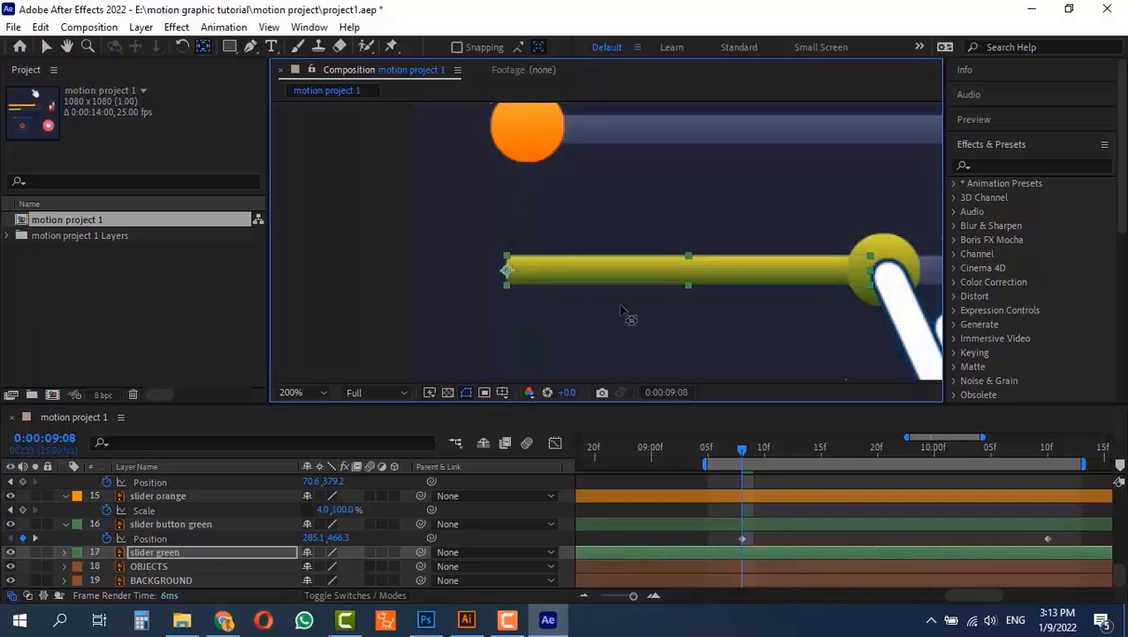
key("v")
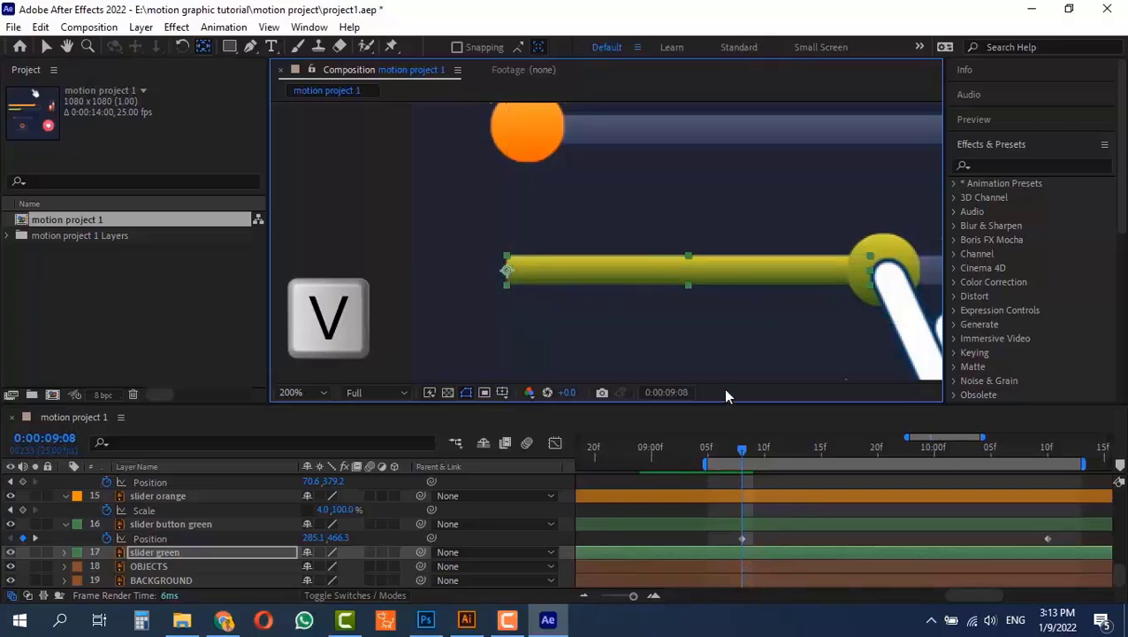
Add a Scale keyframe to slider green at 0:00:09:08 and set its Scale to 295, 100% at 0:00:10:10 so the bar reaches the knob
key("alt+shift+s")
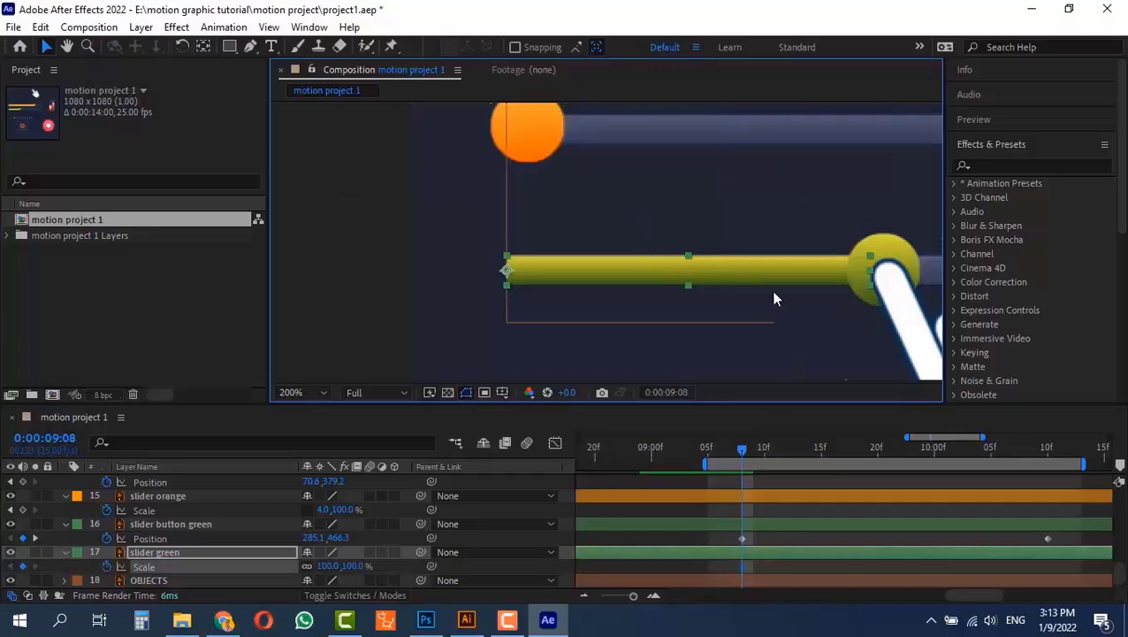
left_click(1048, 451)
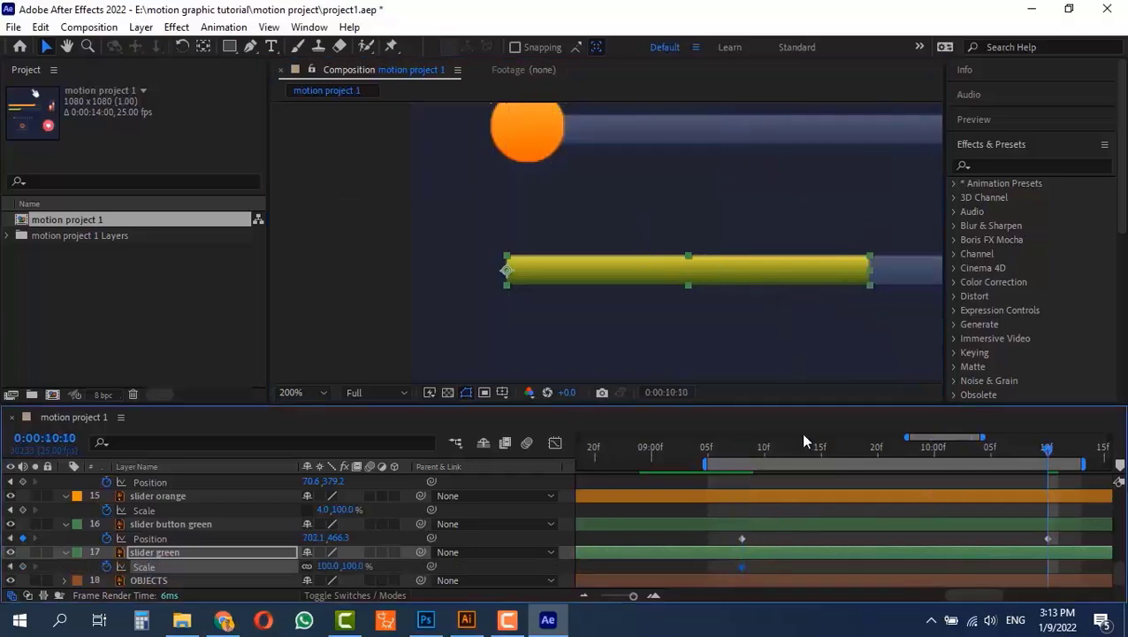
left_click_drag(766, 313, 448, 352)
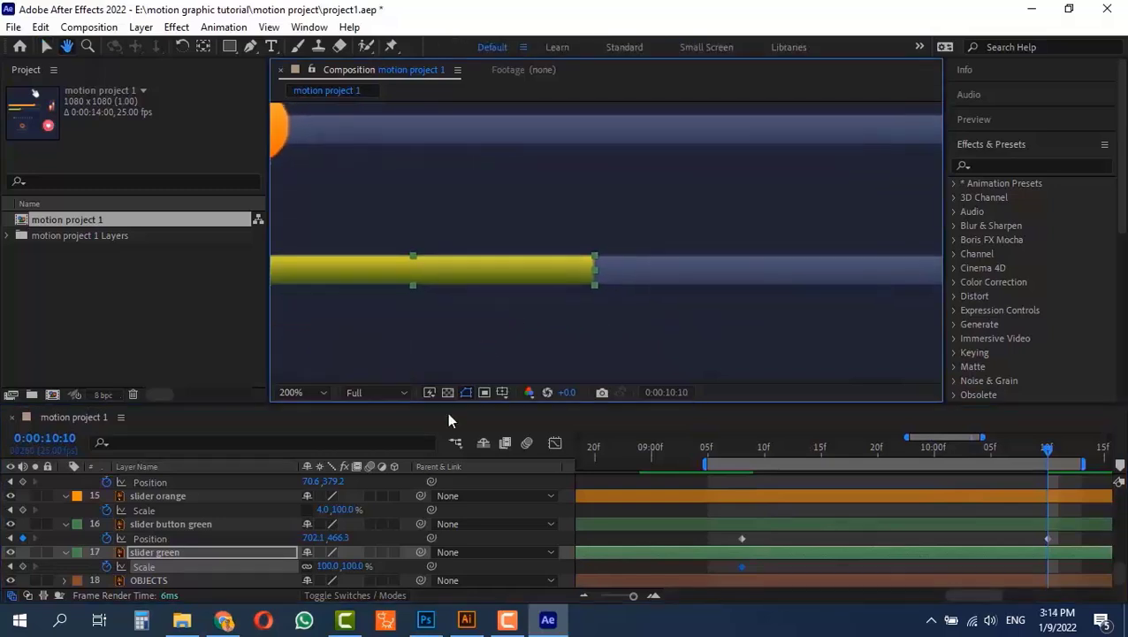
left_click_drag(320, 565, 448, 565)
left_click_drag(817, 316, 285, 328)
left_click_drag(322, 565, 363, 568)
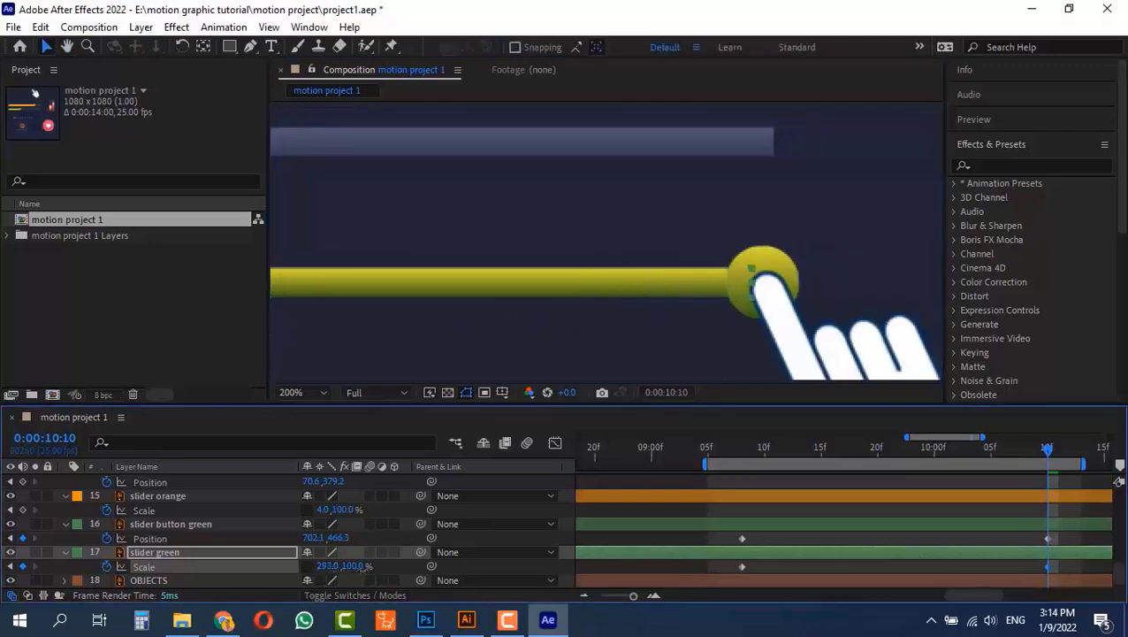
Play back the green slider's fill animation from 0:00:09:06 with the whole slider area in view
left_click(716, 458)
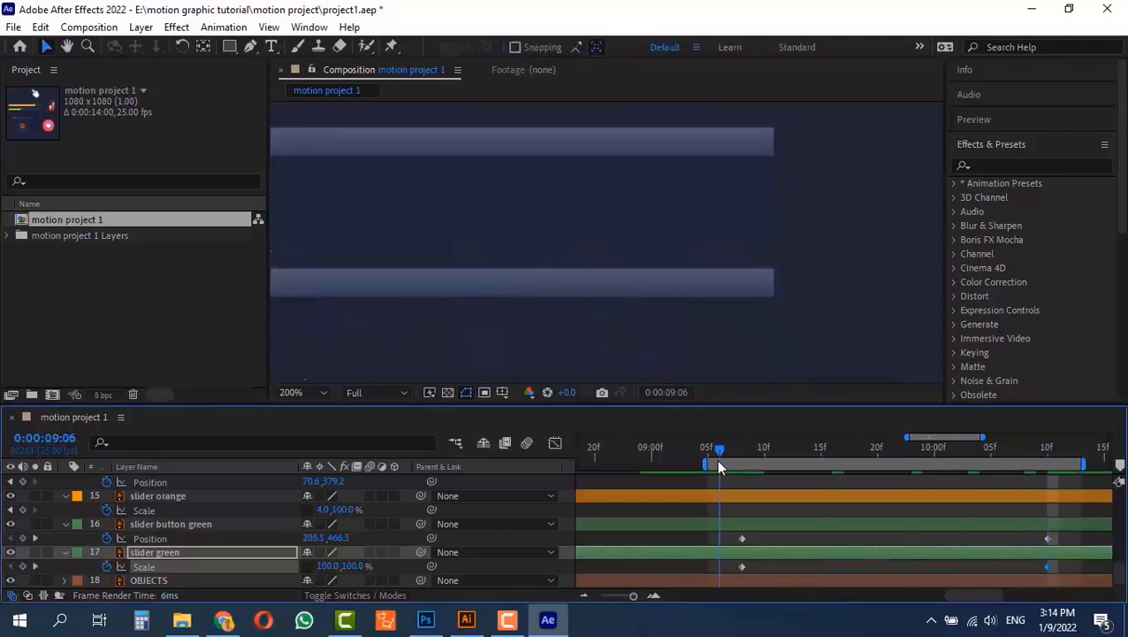
scroll(625, 280, "down", 3)
left_click_drag(562, 275, 632, 282)
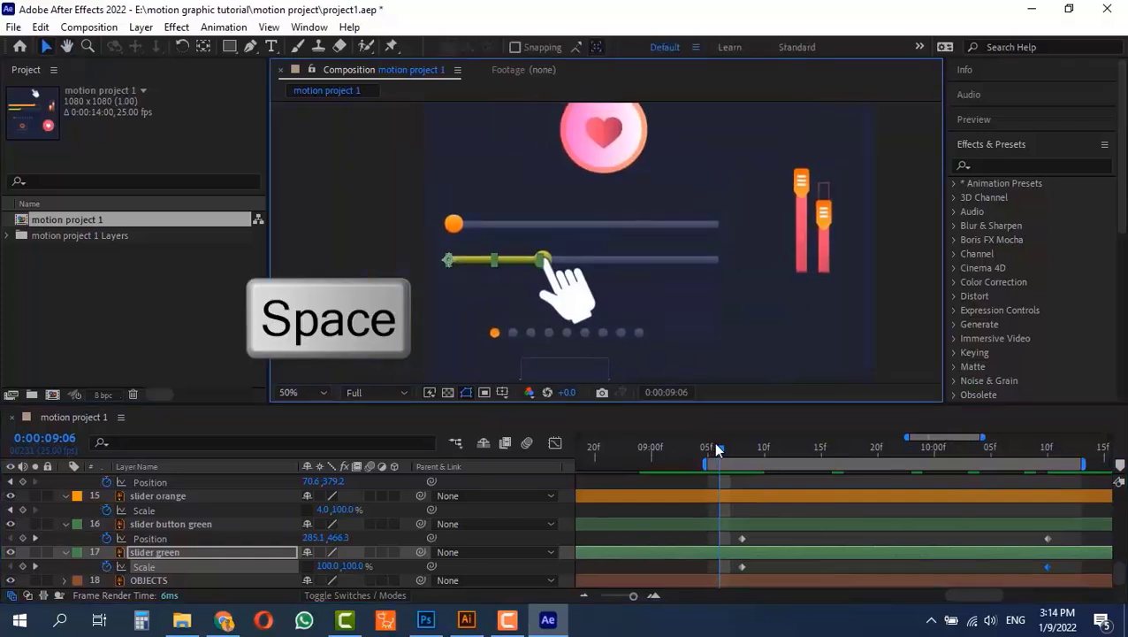
key("space")
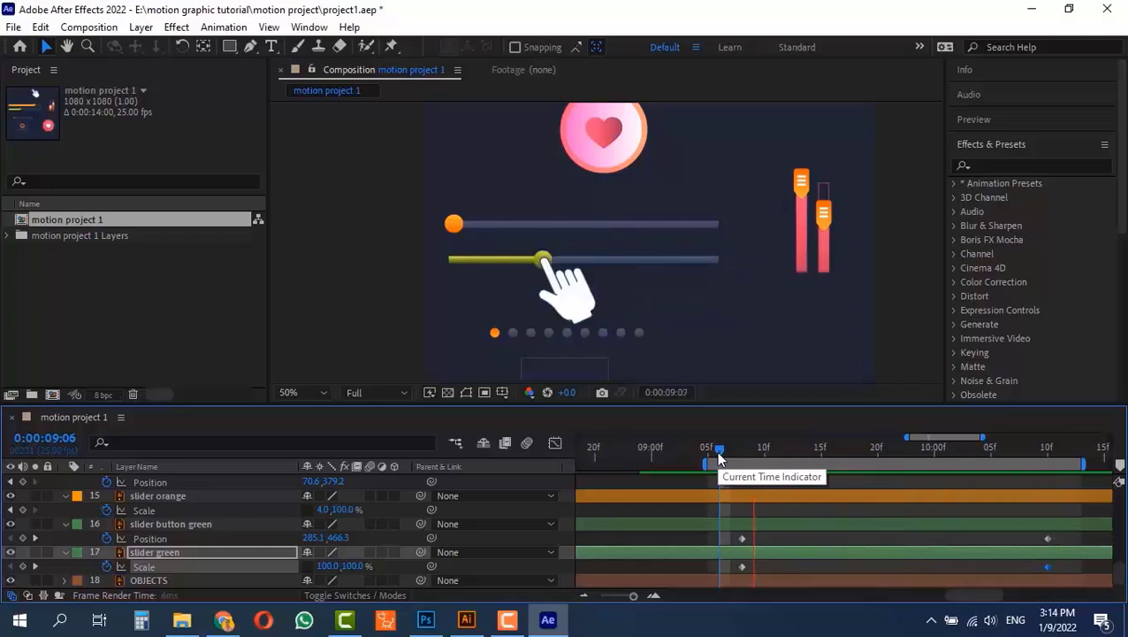
key("space")
Extend the work area's end to about 0:00:11:03 and add a Position keyframe to the courser layer at 0:00:10:20
left_click(1049, 449)
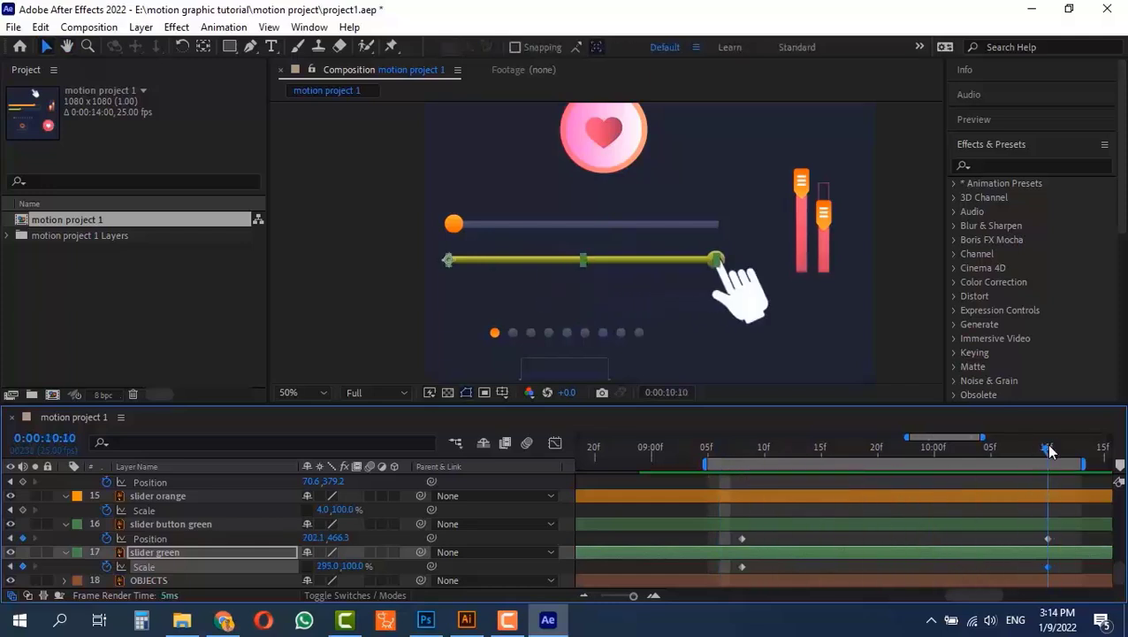
left_click_drag(840, 503, 501, 512)
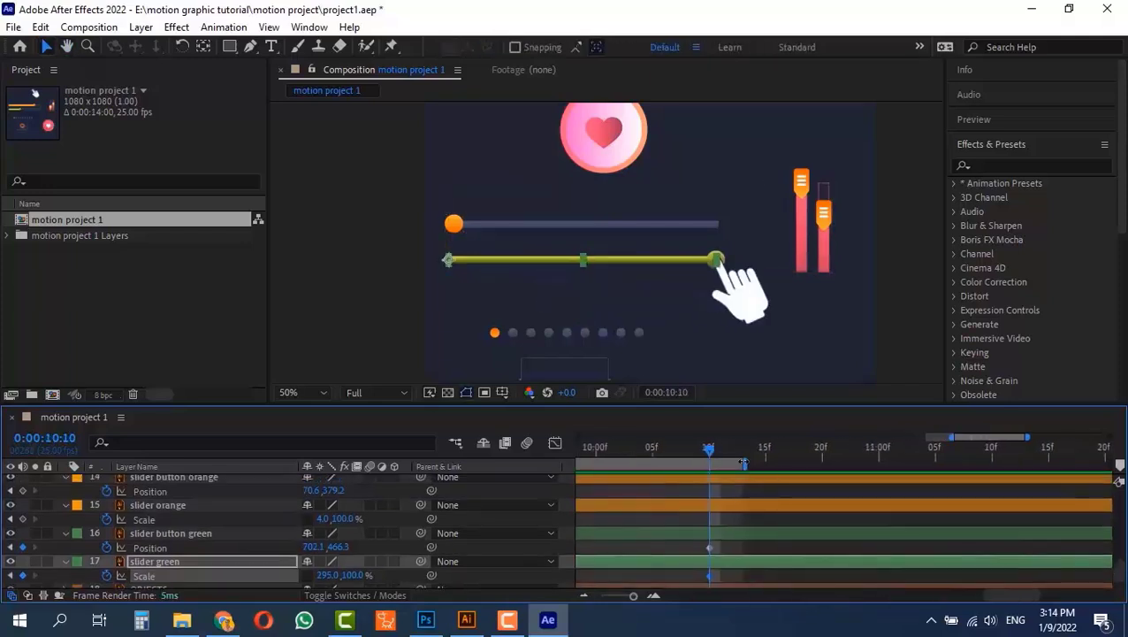
left_click_drag(743, 463, 915, 461)
scroll(775, 511, "up", 6)
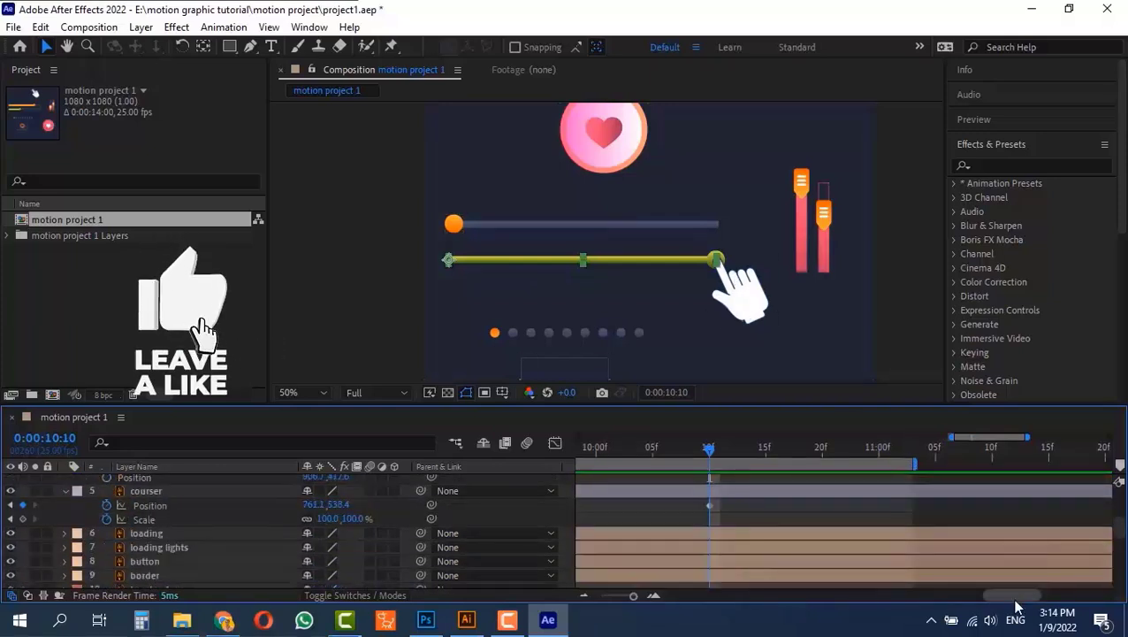
mouse_move(1016, 600)
left_mouse_down()
mouse_move(978, 602)
mouse_move(1011, 601)
left_mouse_up()
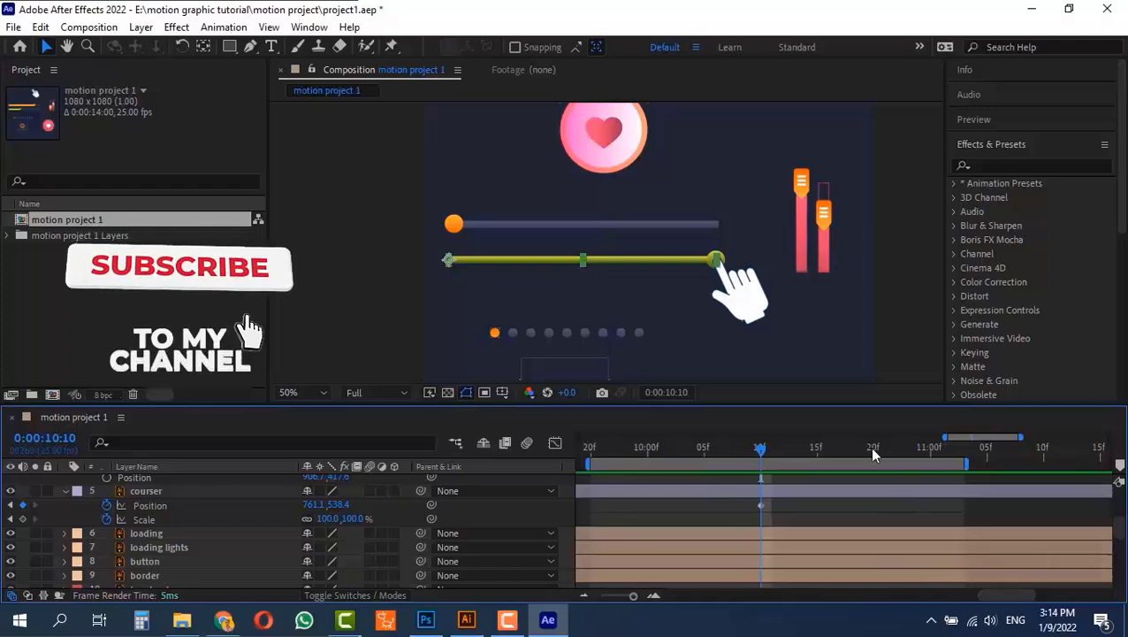
left_click_drag(875, 453, 879, 456)
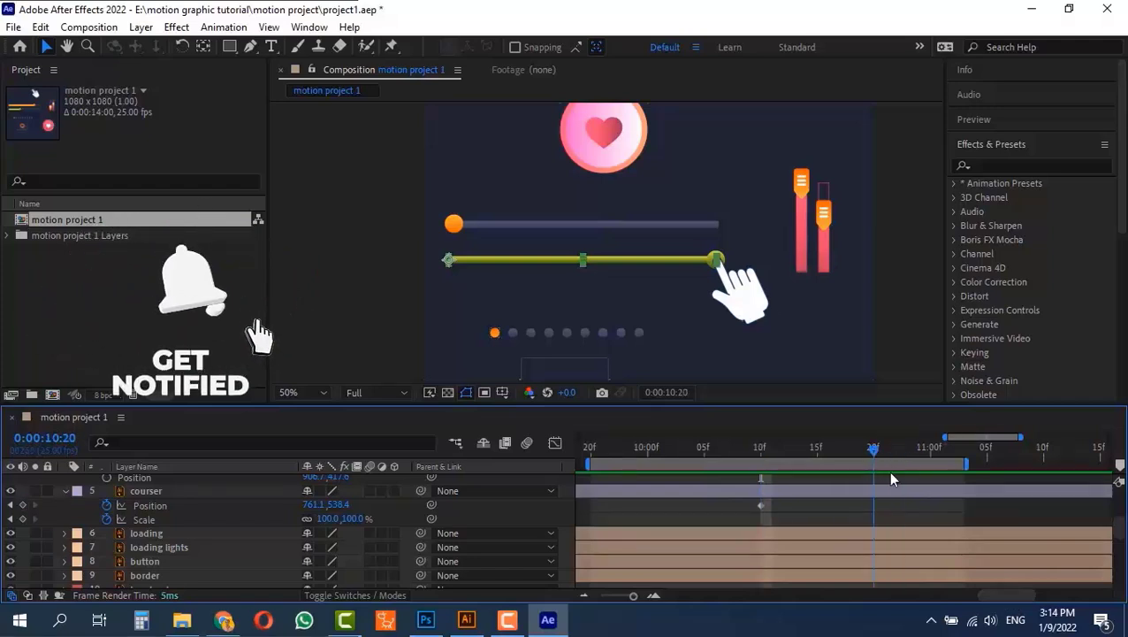
left_click(23, 506)
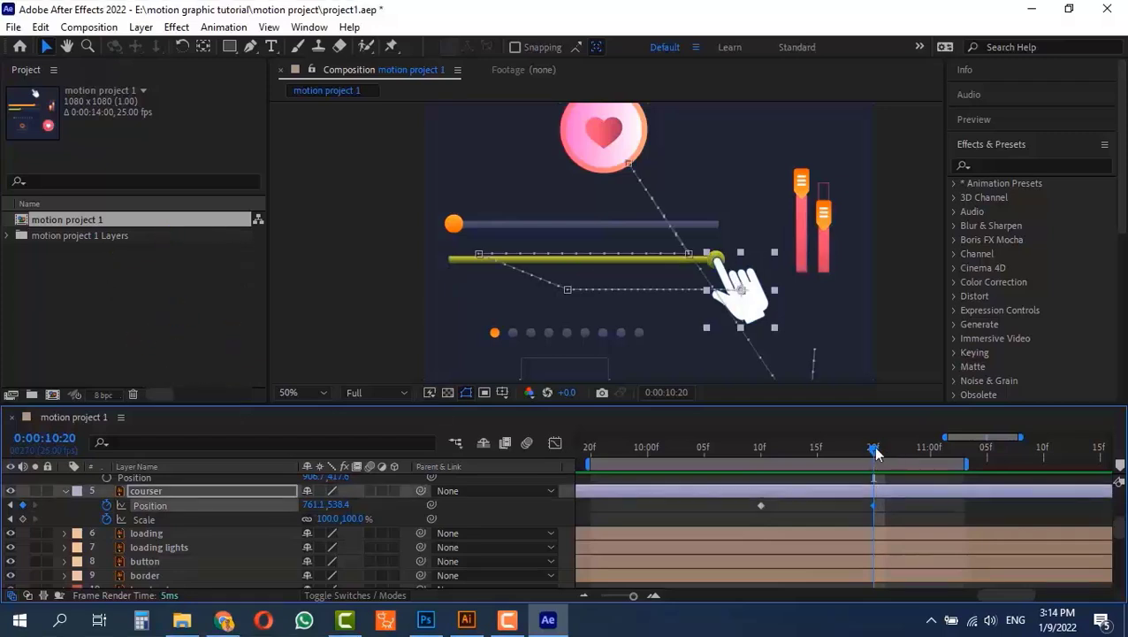
Extend the work area's end to about 0:00:11:14 and move the courser layer onto the orange round button at 0:00:11:10
left_click(956, 462)
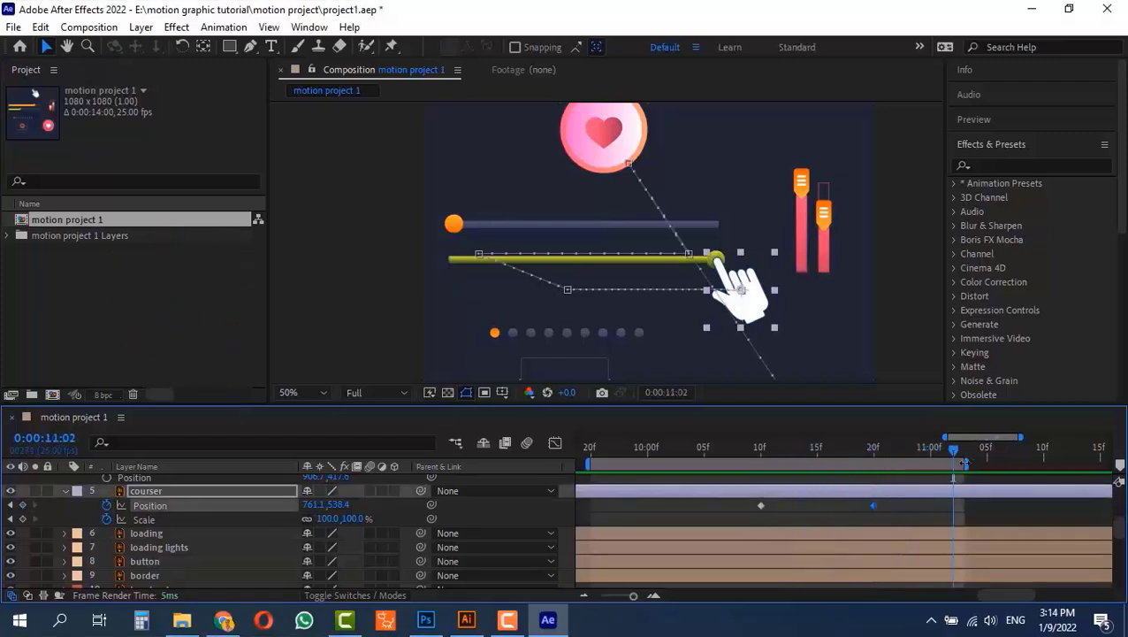
left_click_drag(988, 462, 1085, 460)
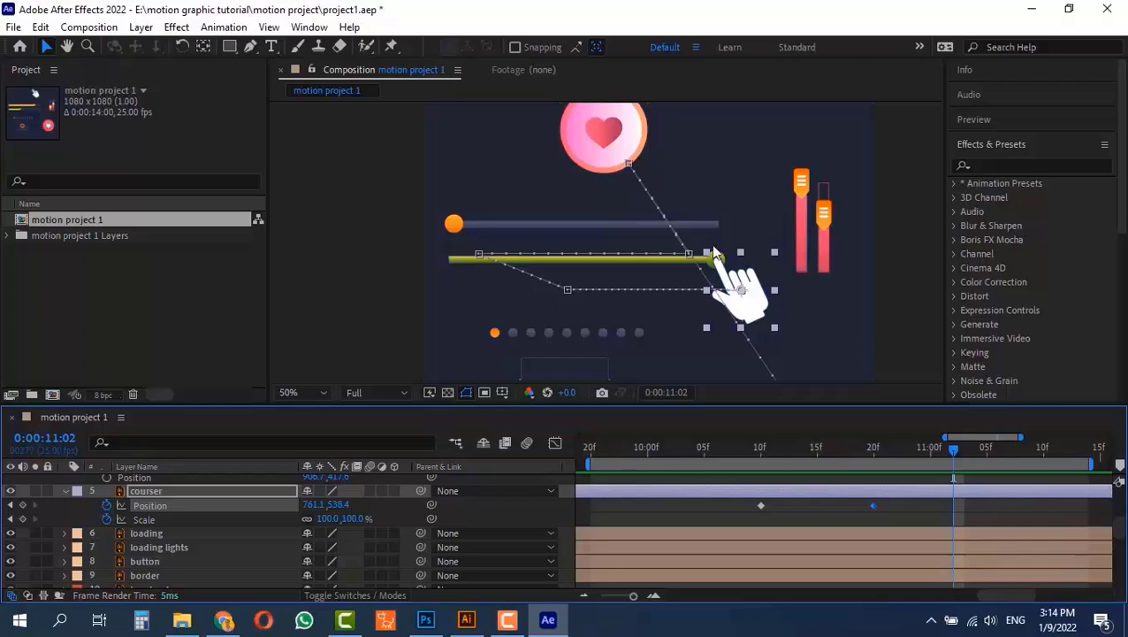
left_click_drag(668, 345, 587, 270)
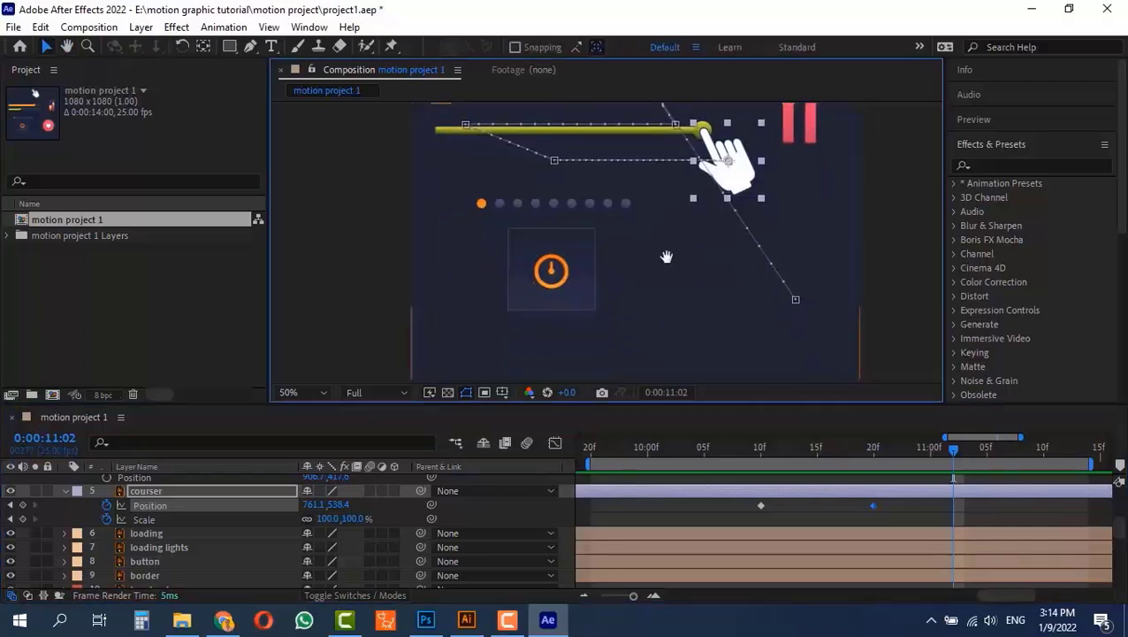
left_click_drag(667, 254, 689, 332)
left_click_drag(967, 600, 1008, 591)
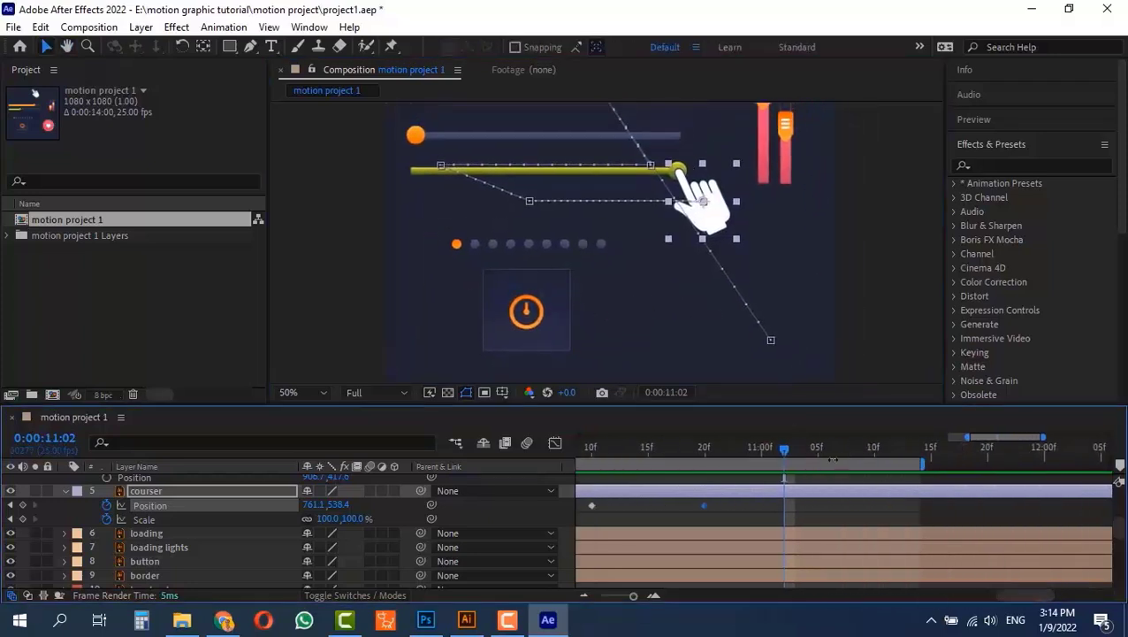
left_click(815, 446)
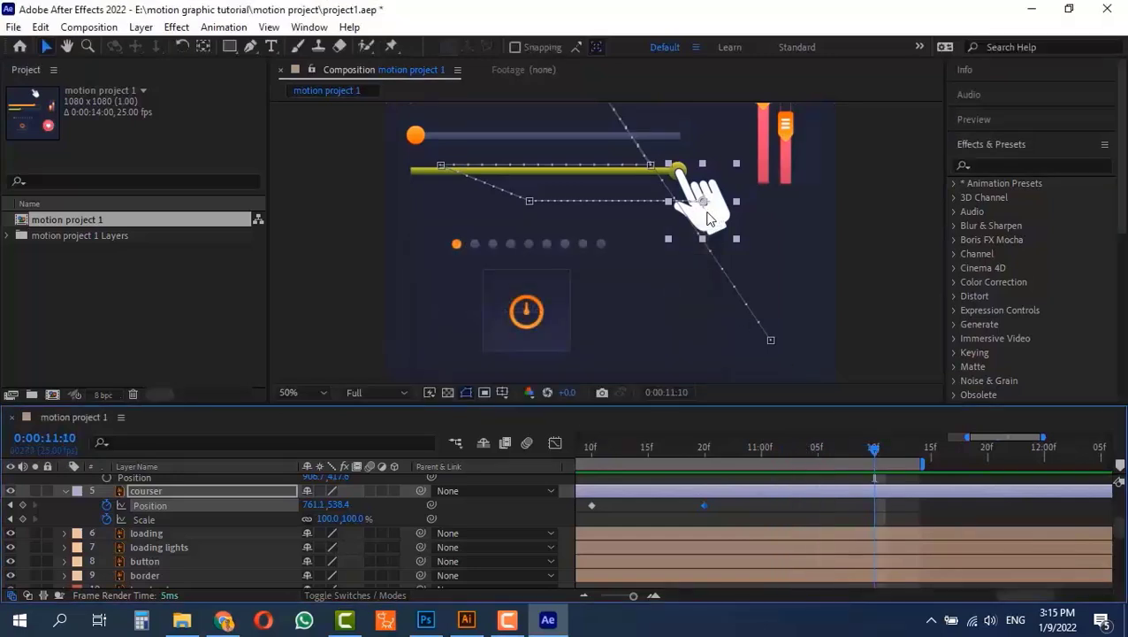
left_click_drag(715, 212, 555, 358)
Start the work area at 0:00:10:05 and play back the hand's move from the green slider to the round button
left_click_drag(878, 458, 642, 472)
key("b")
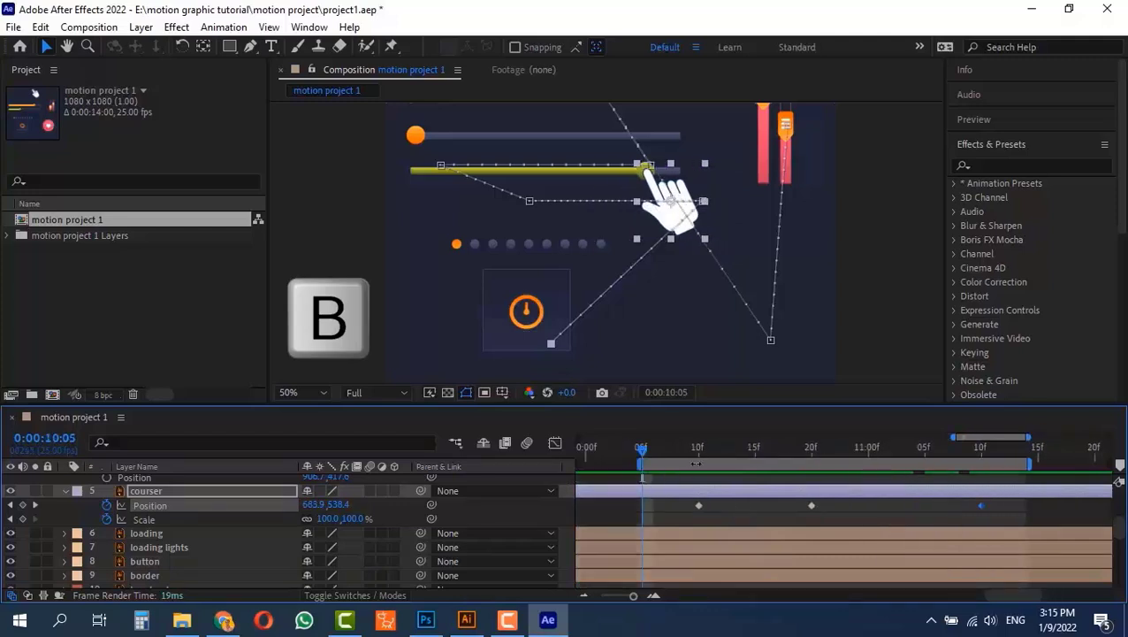
key("space")
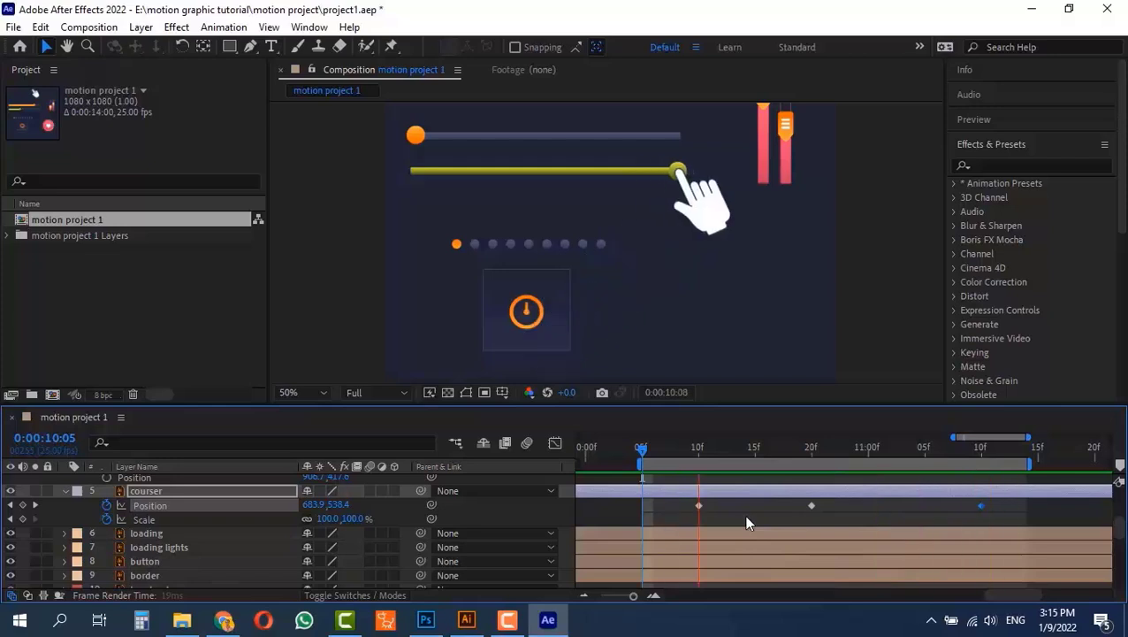
key("space")
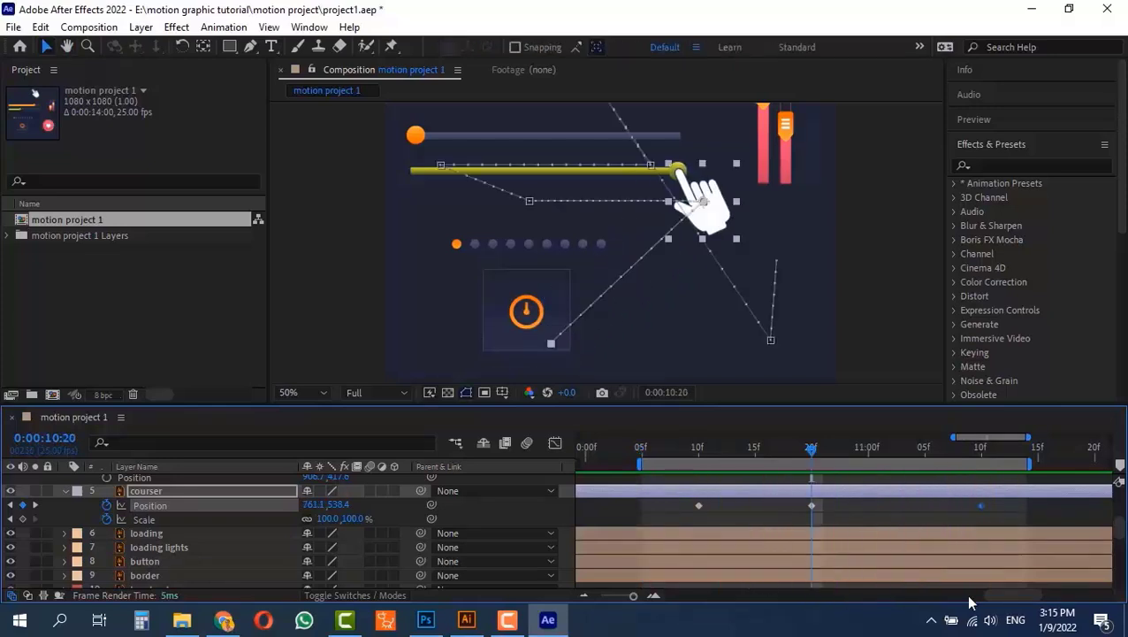
Extend the work area's end to about 0:00:12:07 and paste a copy of courser's four earlier Scale click keyframes at 0:00:11:20
left_click_drag(1001, 597, 1025, 598)
left_click_drag(856, 466, 1027, 465)
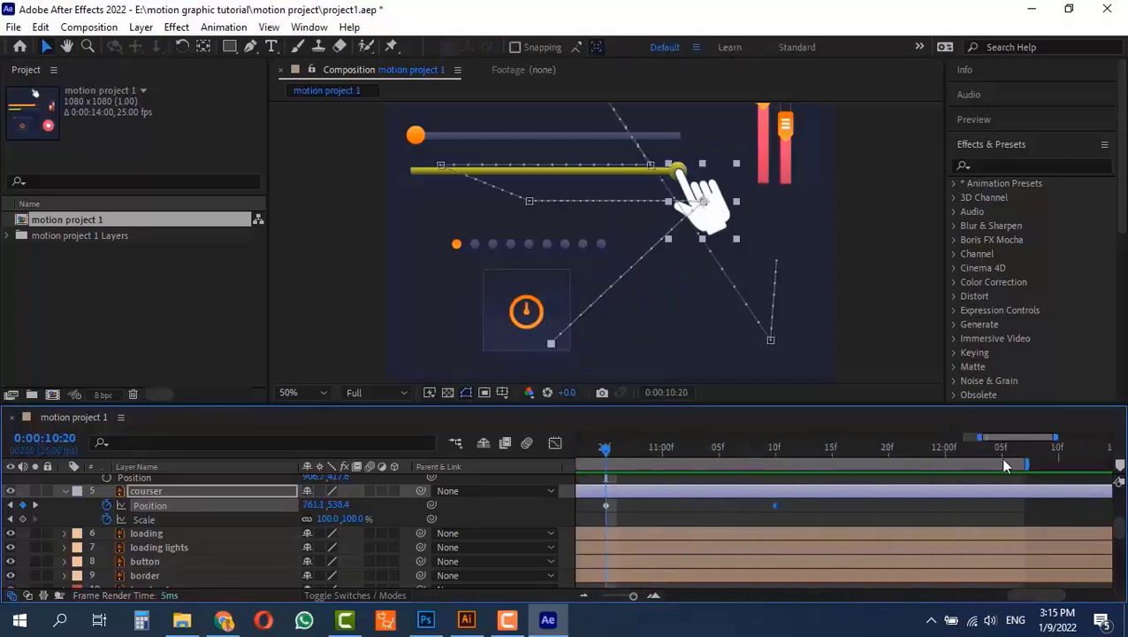
left_click(798, 450)
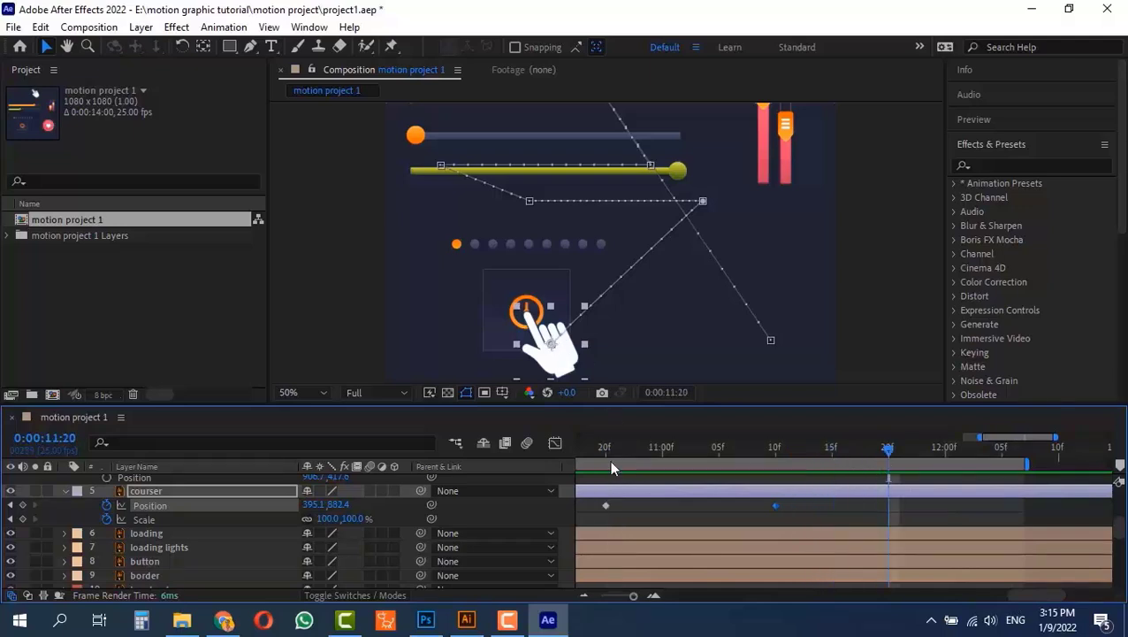
left_click_drag(1020, 606, 950, 603)
left_click_drag(735, 510, 630, 530)
key("ctrl+c")
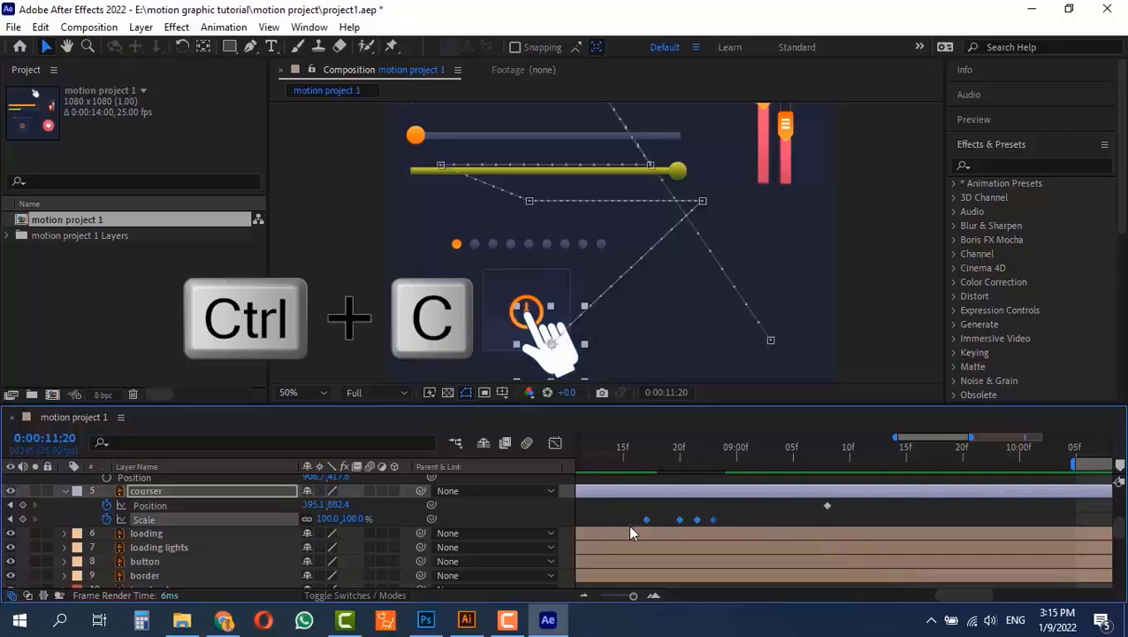
left_click_drag(952, 592, 1012, 583)
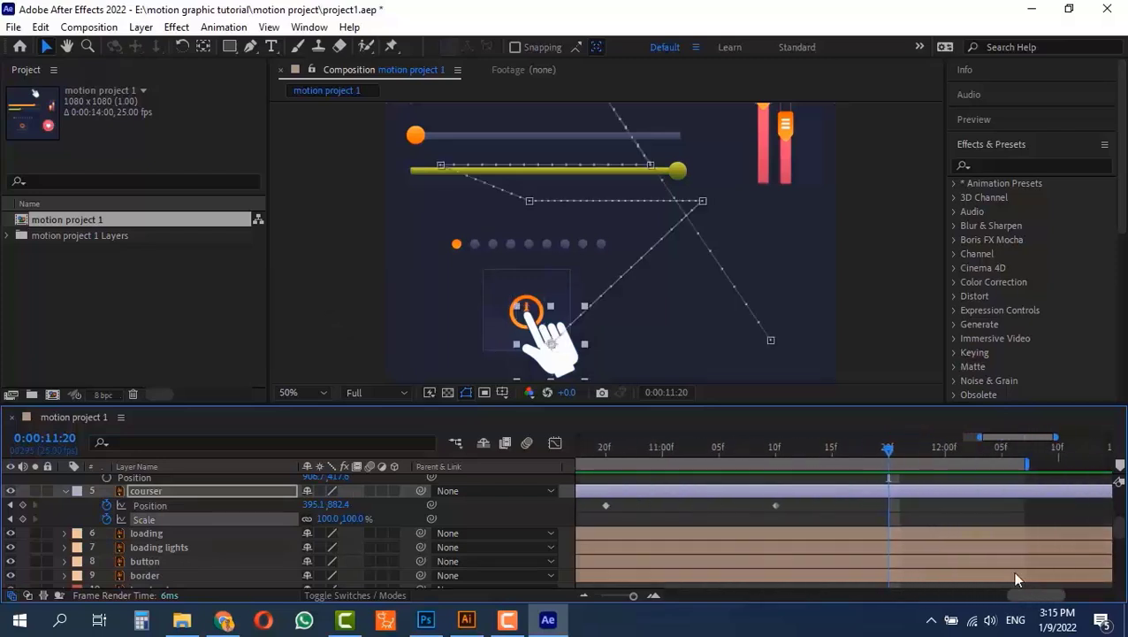
key("ctrl+v")
Add a Scale keyframe to the button layer at 0:00:11:23, where the hand is at its smallest in the click
left_click_drag(871, 456, 916, 485)
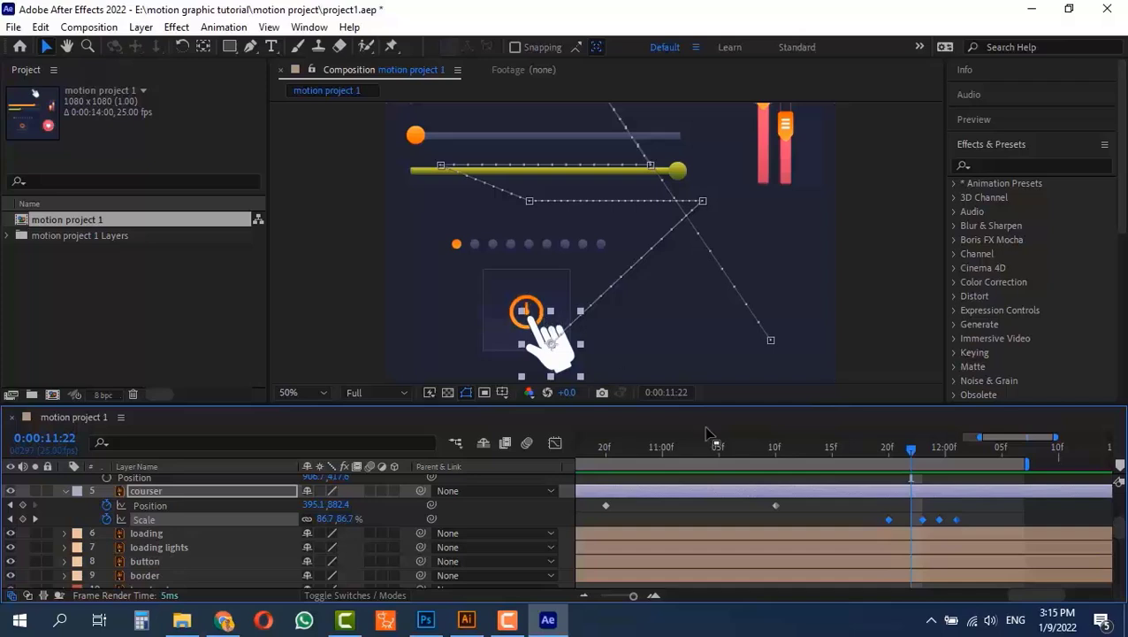
left_click_drag(934, 445, 923, 446)
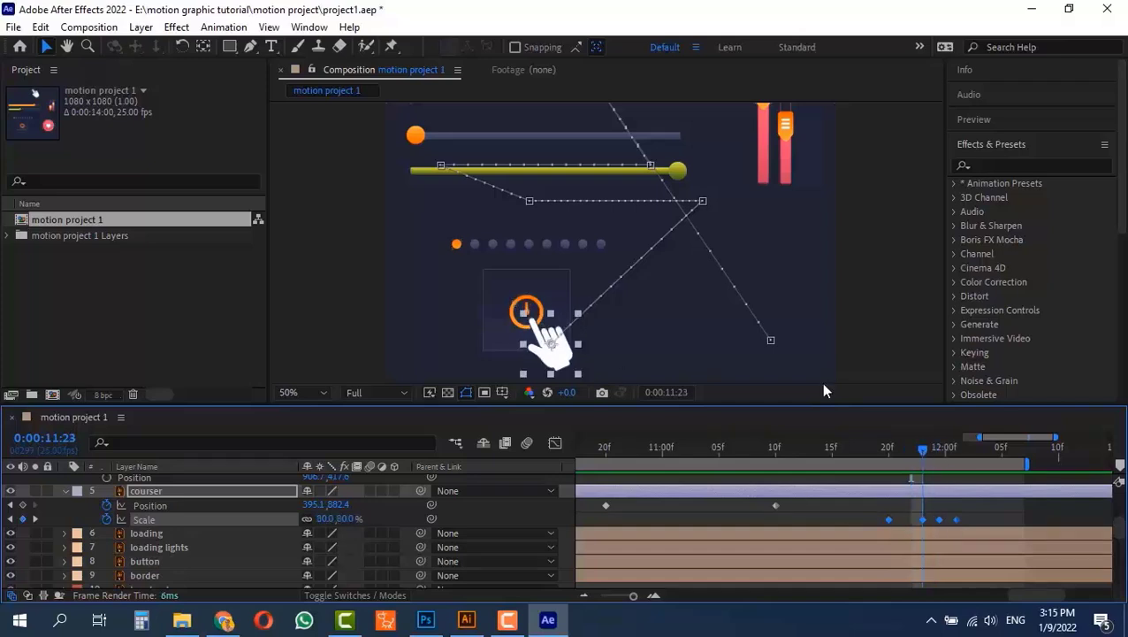
left_click(535, 304)
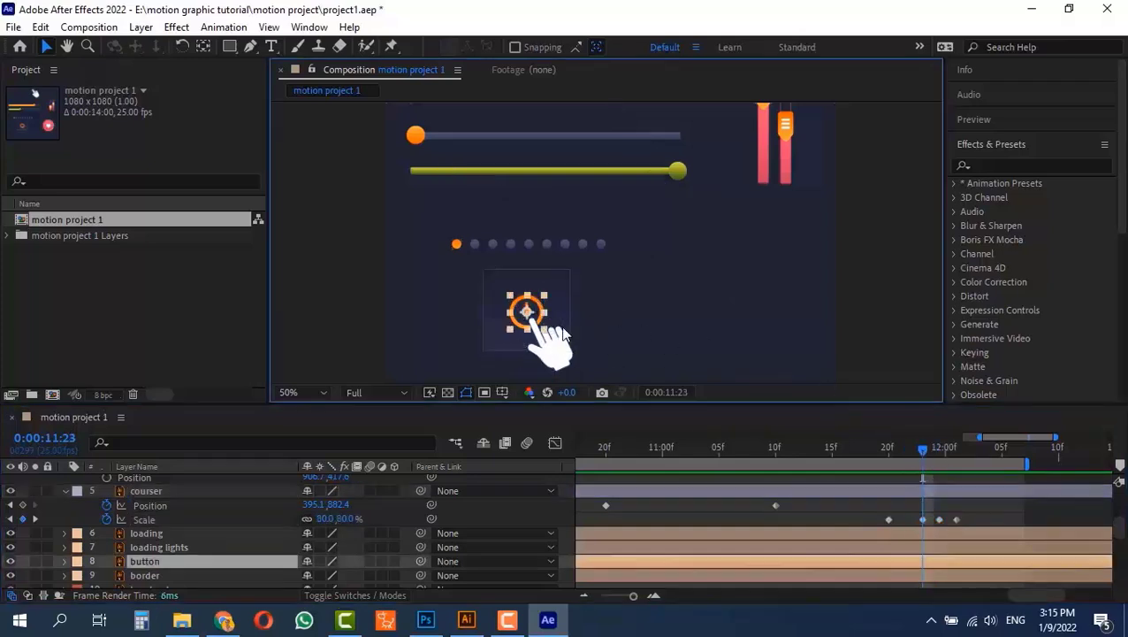
scroll(938, 550, "down", 1)
key("alt+shift+s")
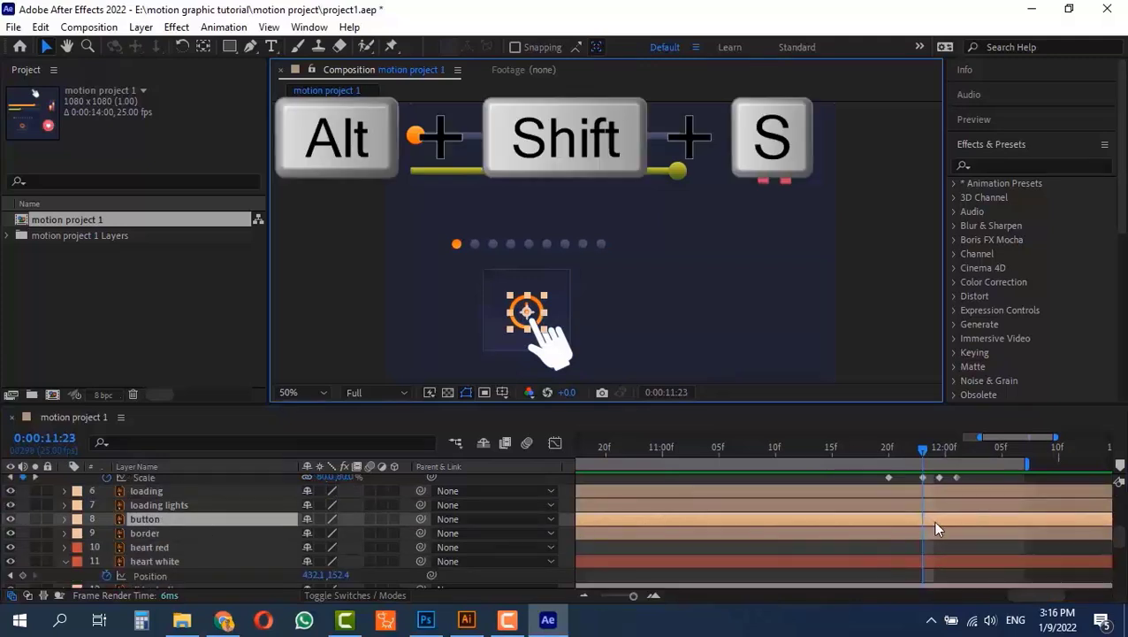
key("alt+shift+s")
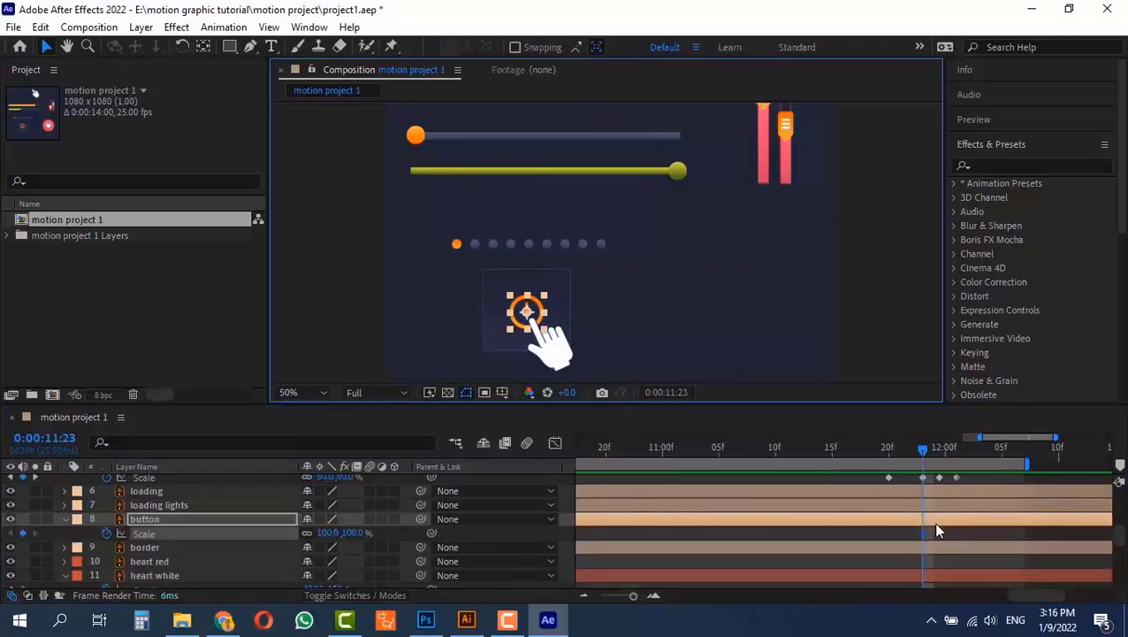
Set the button layer's Scale to 80% at 0:00:12:00
left_click(943, 449)
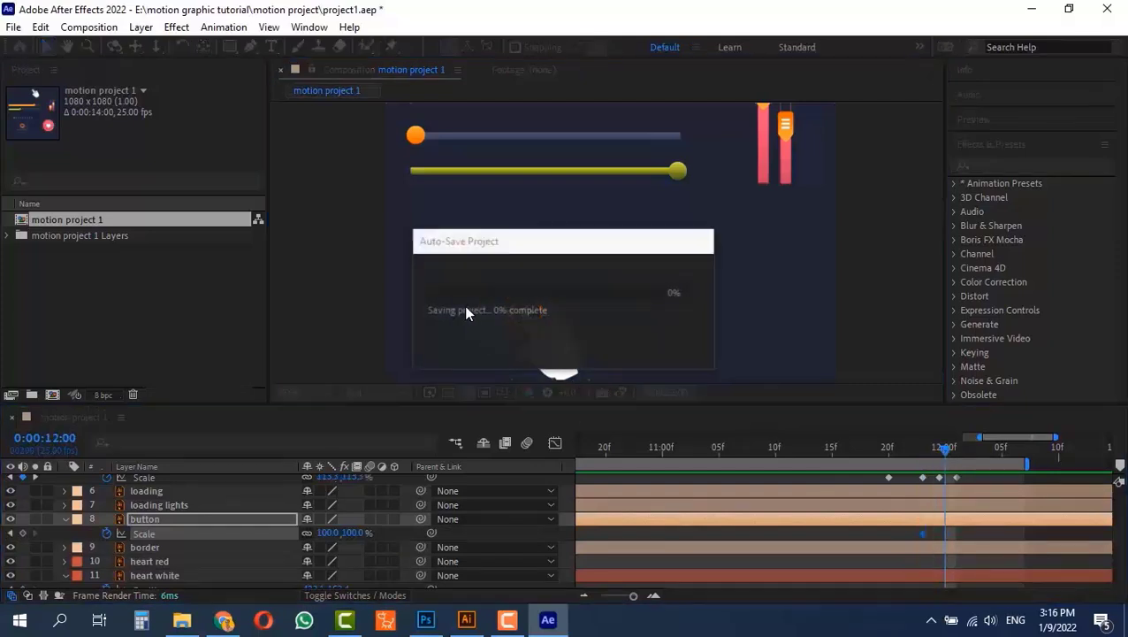
left_click(324, 533)
type("80")
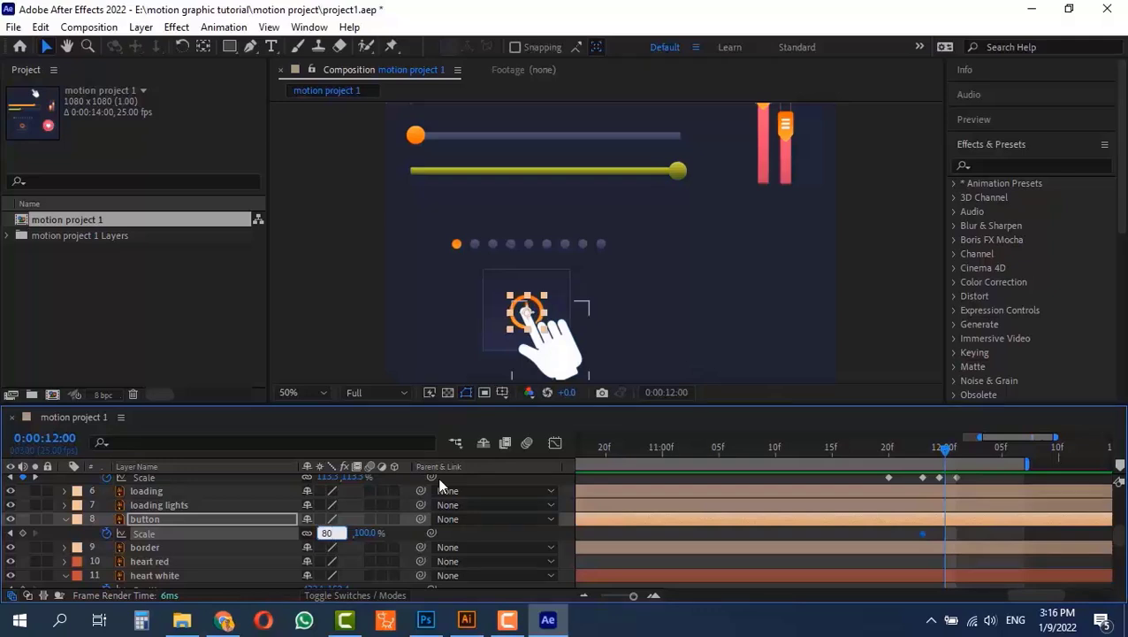
key("Return")
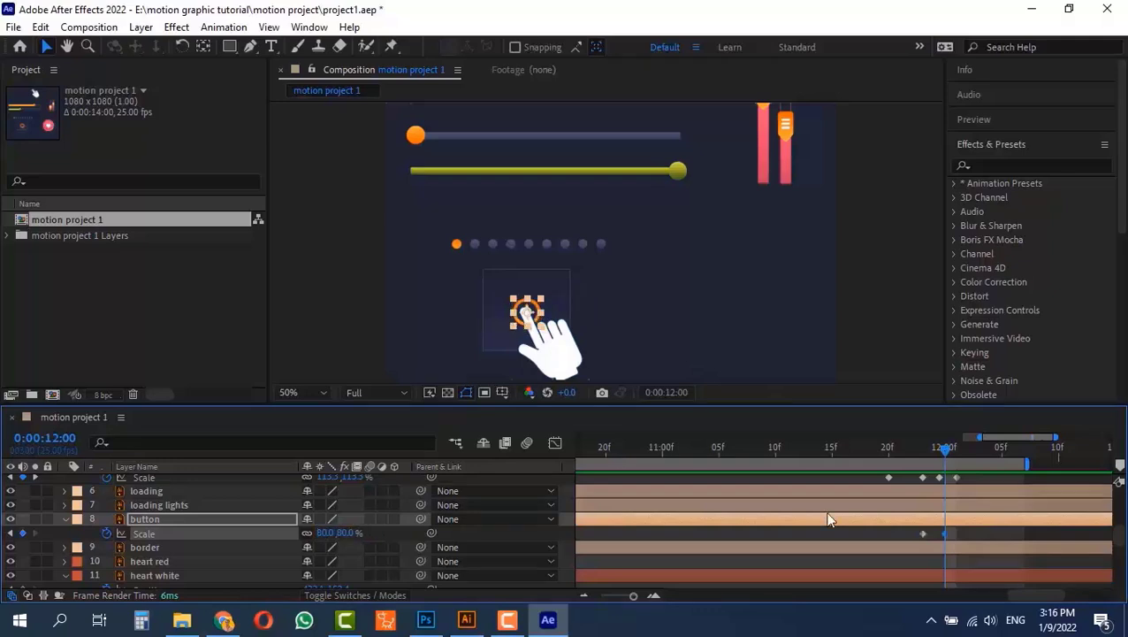
Set the button layer's Scale to 120% at 0:00:12:02 and back to 100% at 0:00:12:03
left_click(963, 455)
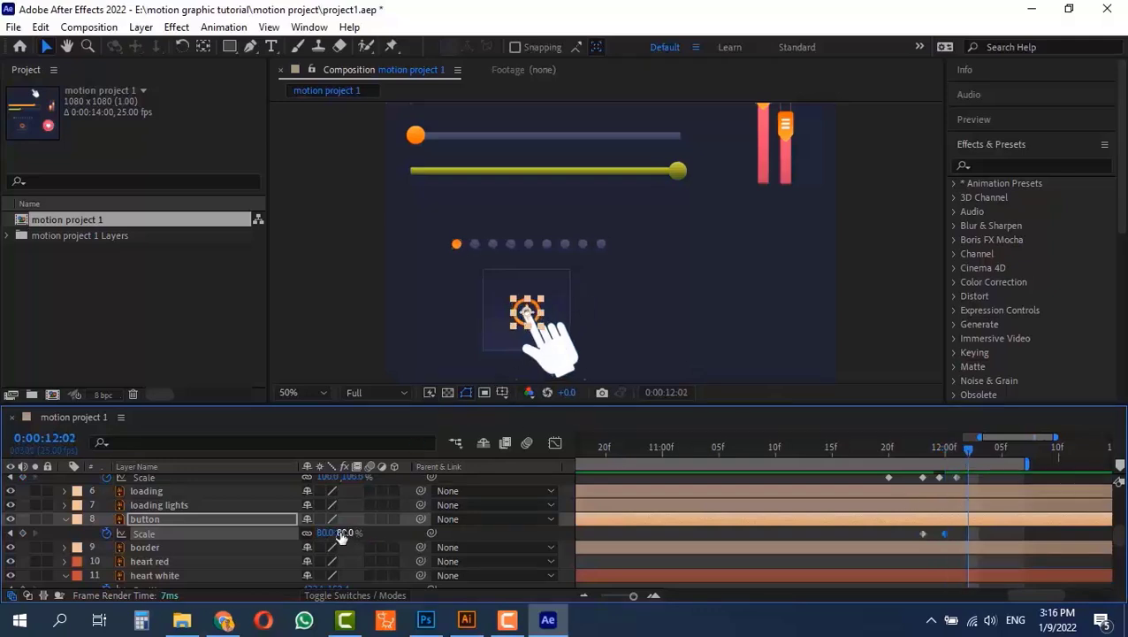
type("120")
key("Return")
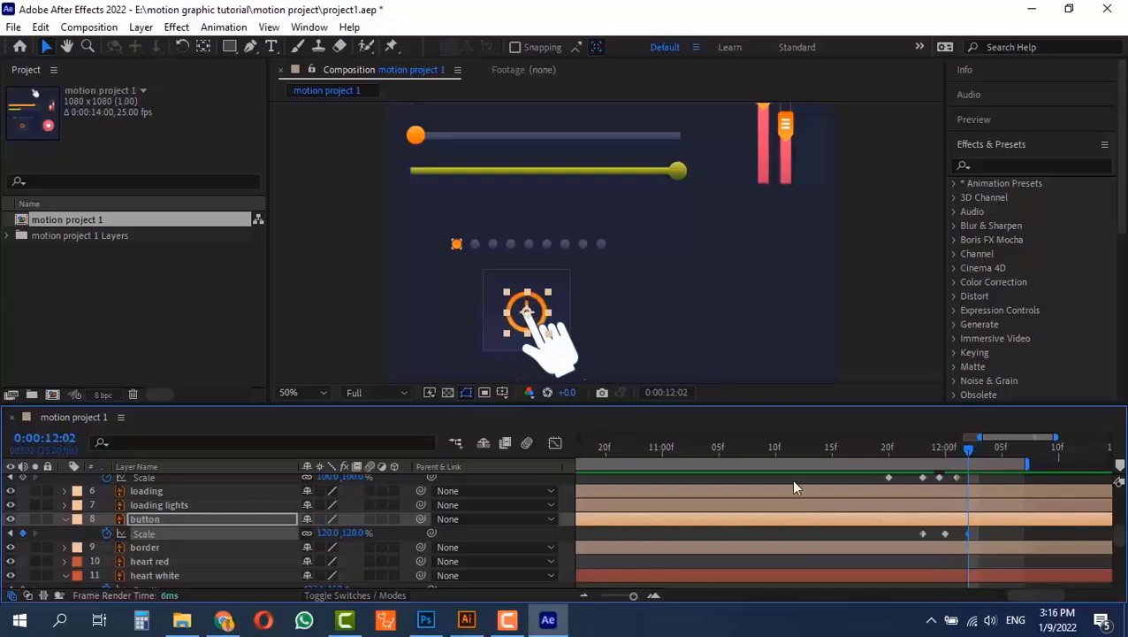
left_click(977, 452)
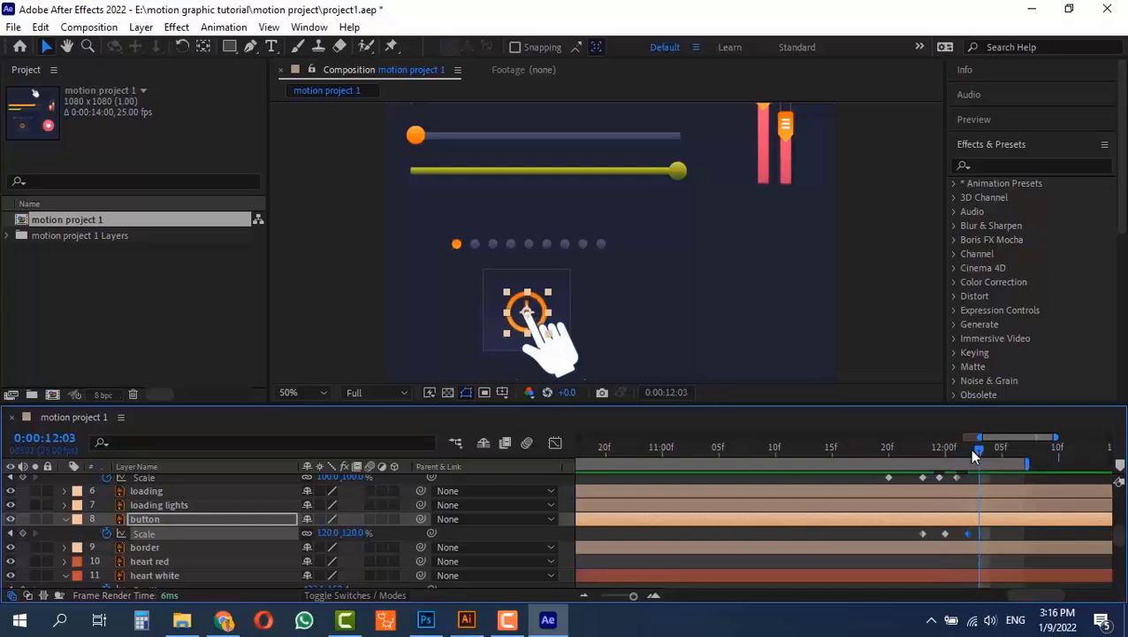
left_click(320, 534)
type("100")
key("Return")
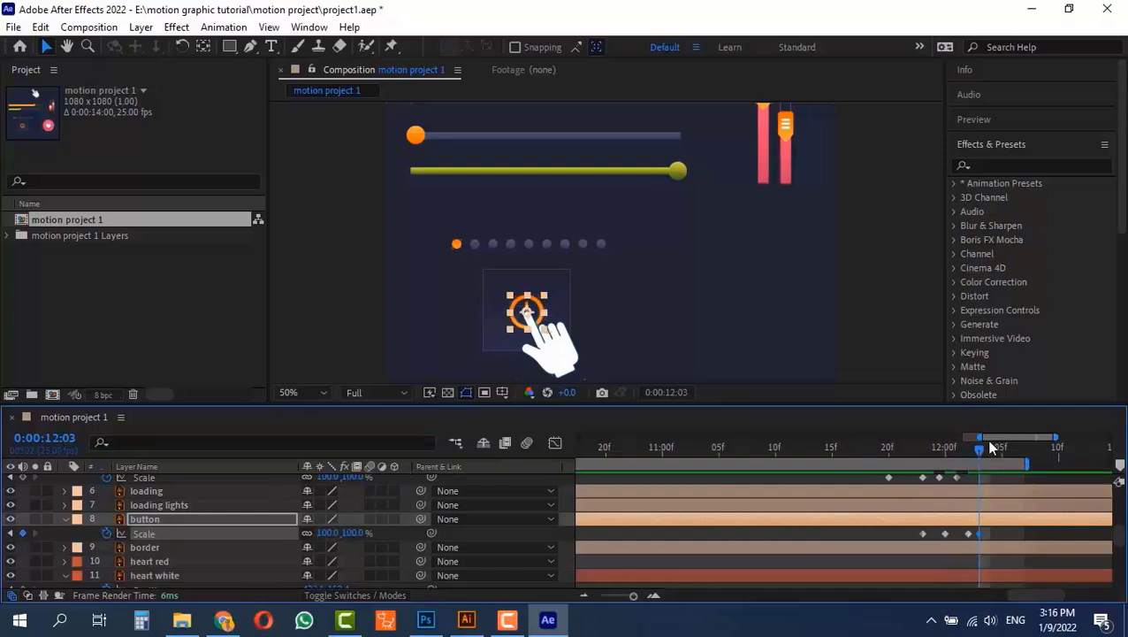
Set the work area from 0:00:11:16 to about 0:00:12:11 and play back the hand clicking the button
left_click_drag(990, 450, 916, 454)
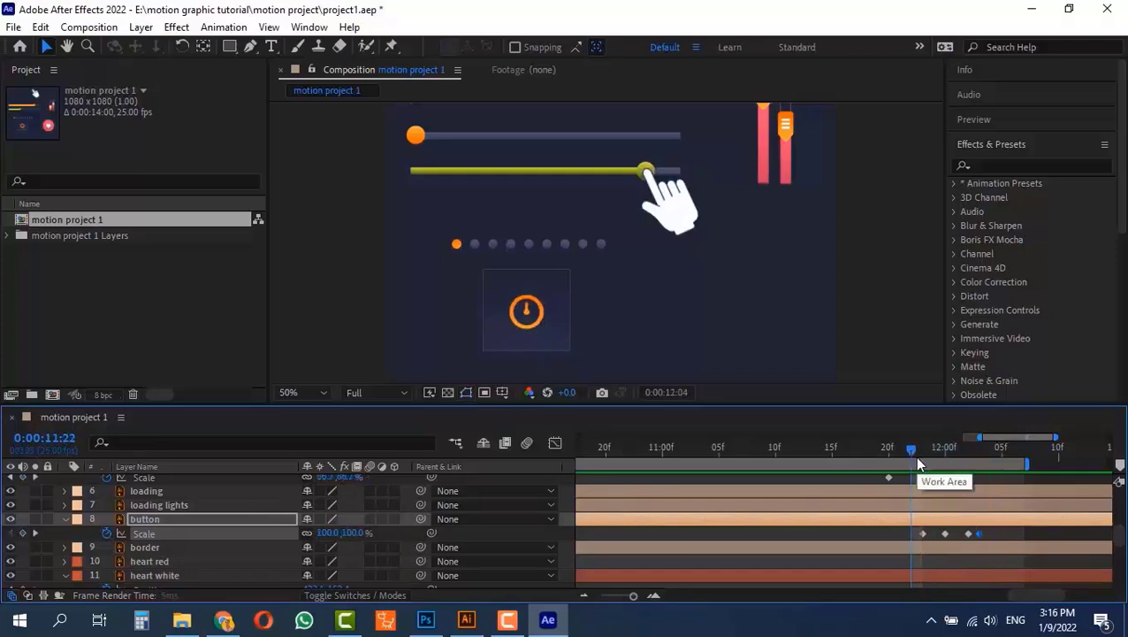
key("space")
left_click_drag(1000, 596, 1034, 591)
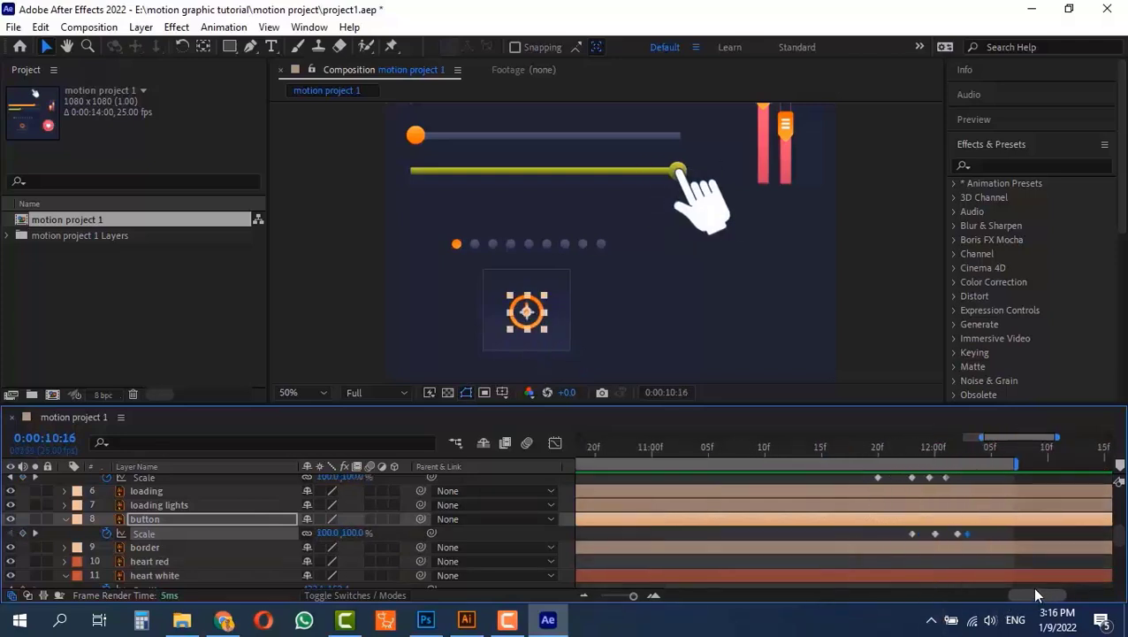
left_click(747, 448)
key("b")
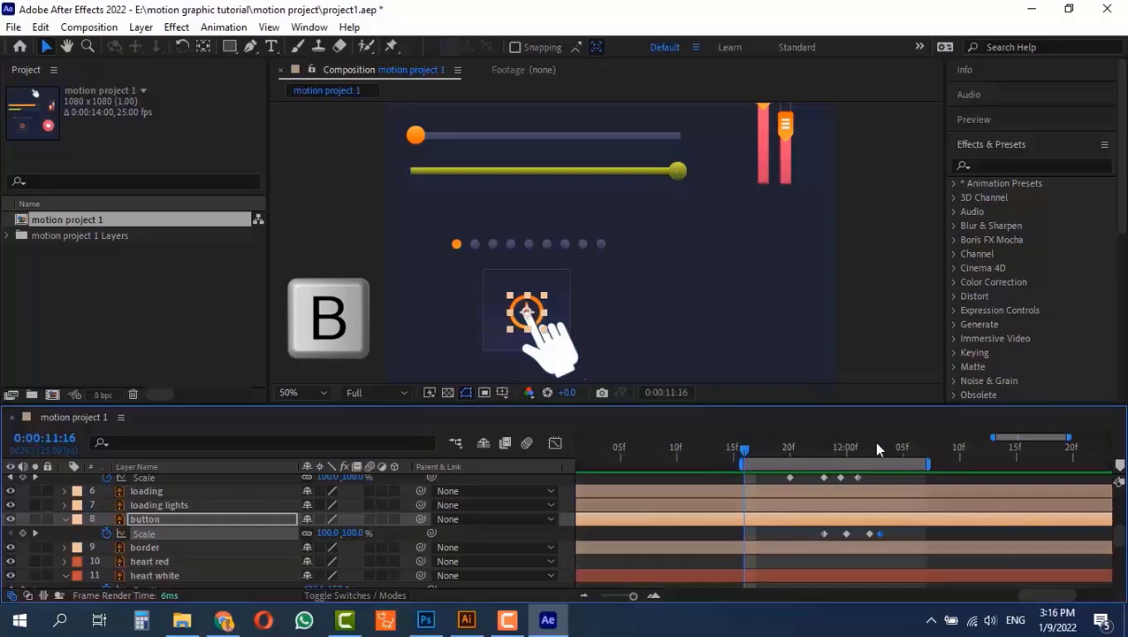
left_click_drag(926, 463, 972, 463)
key("space")
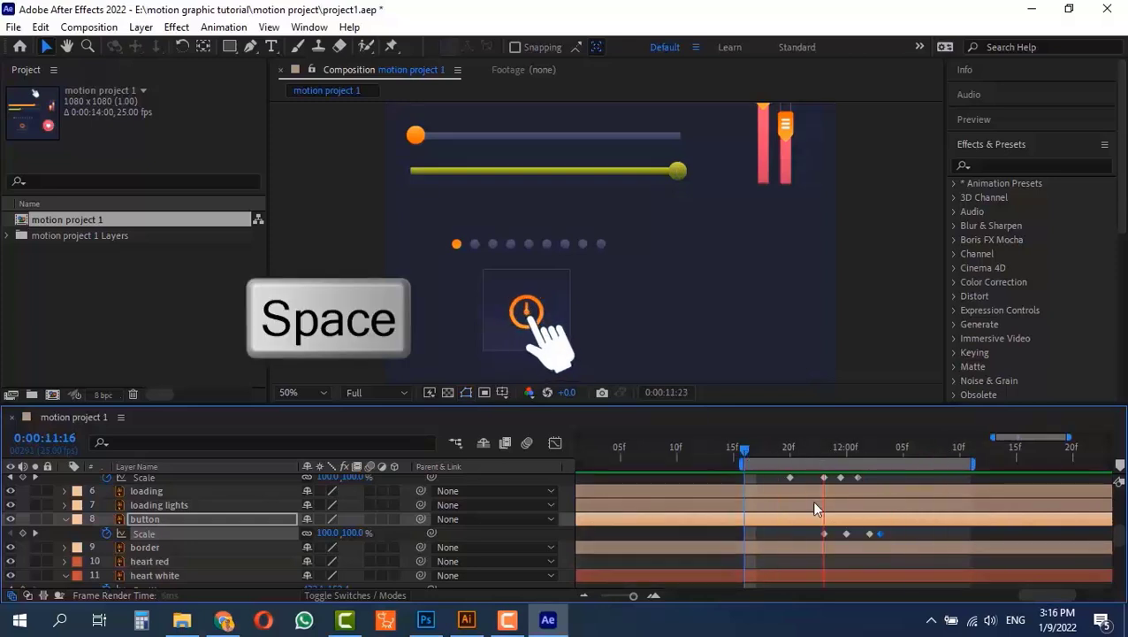
key("space")
Try shifting the button layer's four Scale keyframes one frame later to start at 0:00:11:24, and play back the click
left_click_drag(897, 527, 852, 533)
left_click_drag(824, 450, 807, 458)
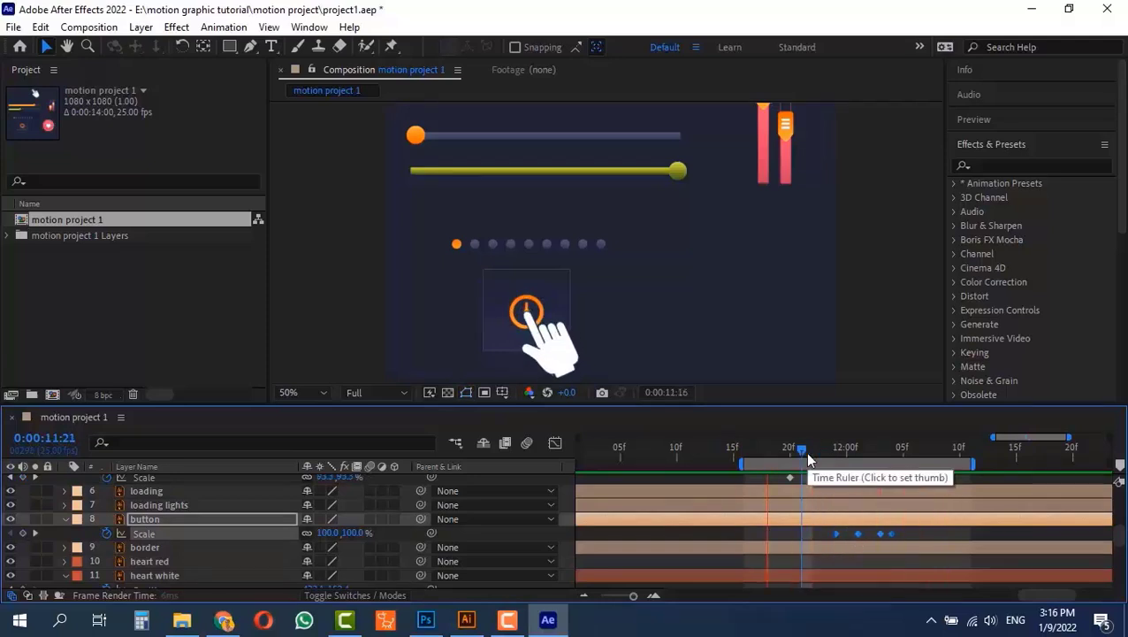
key("space")
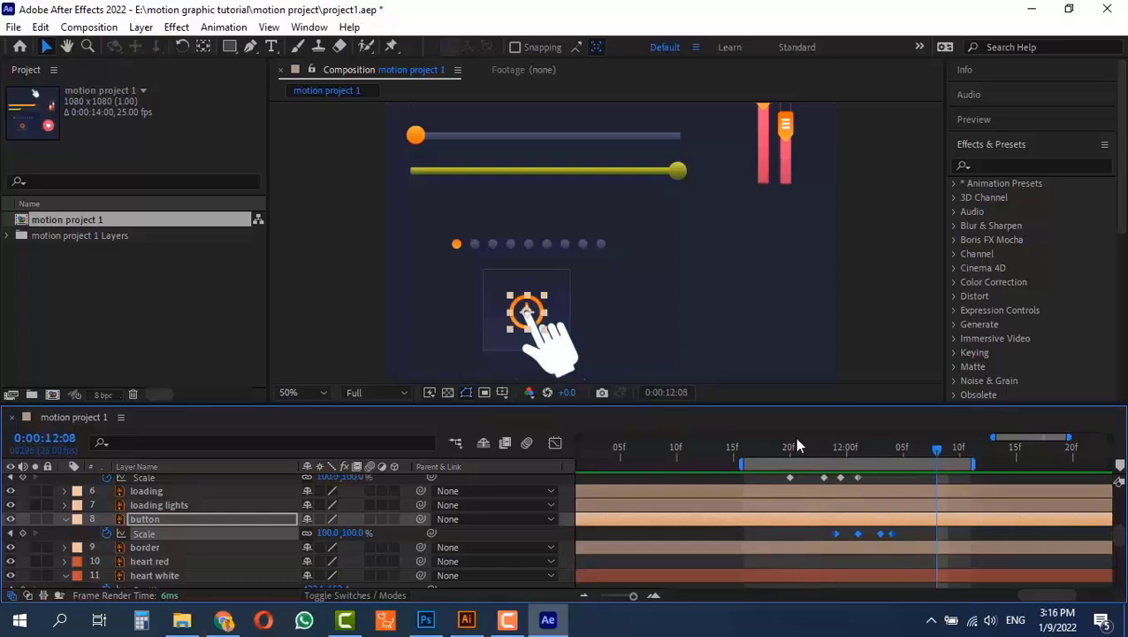
left_click(767, 447)
key("space")
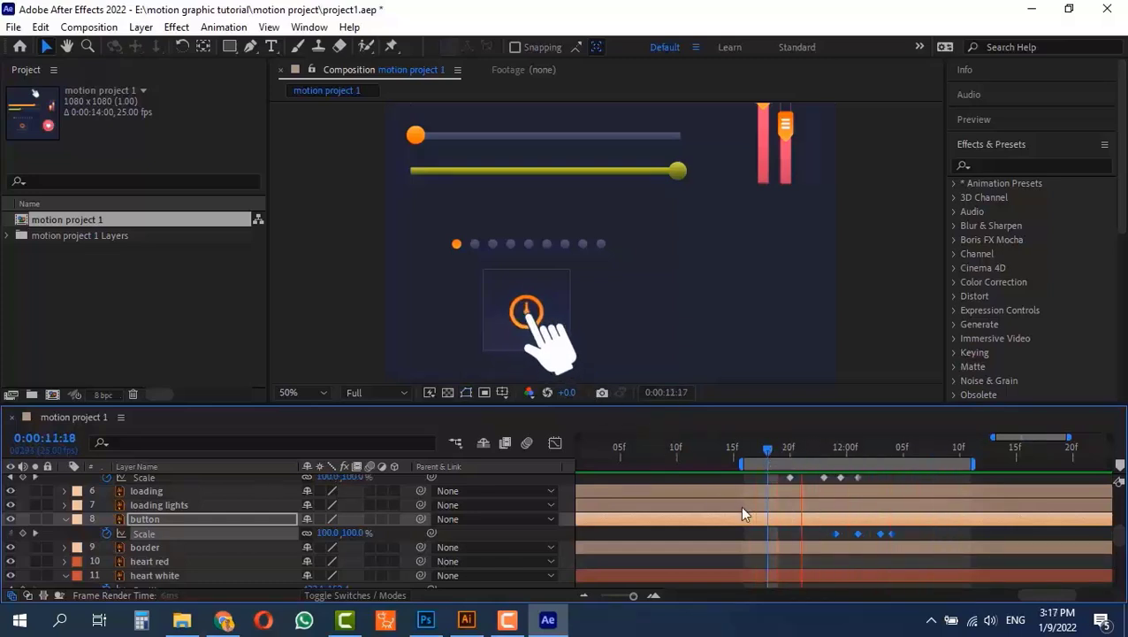
key("space")
Shift the button layer's Scale keyframes one frame earlier to start at 0:00:11:23 and play back from 0:00:11:20
left_click(832, 447)
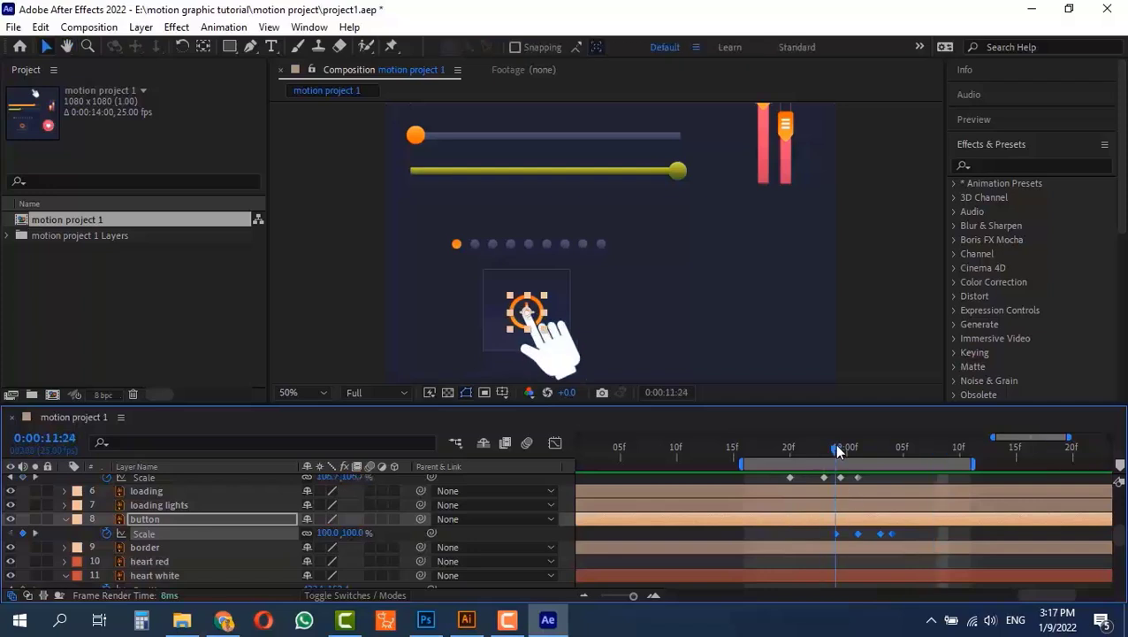
left_click_drag(841, 452, 847, 451)
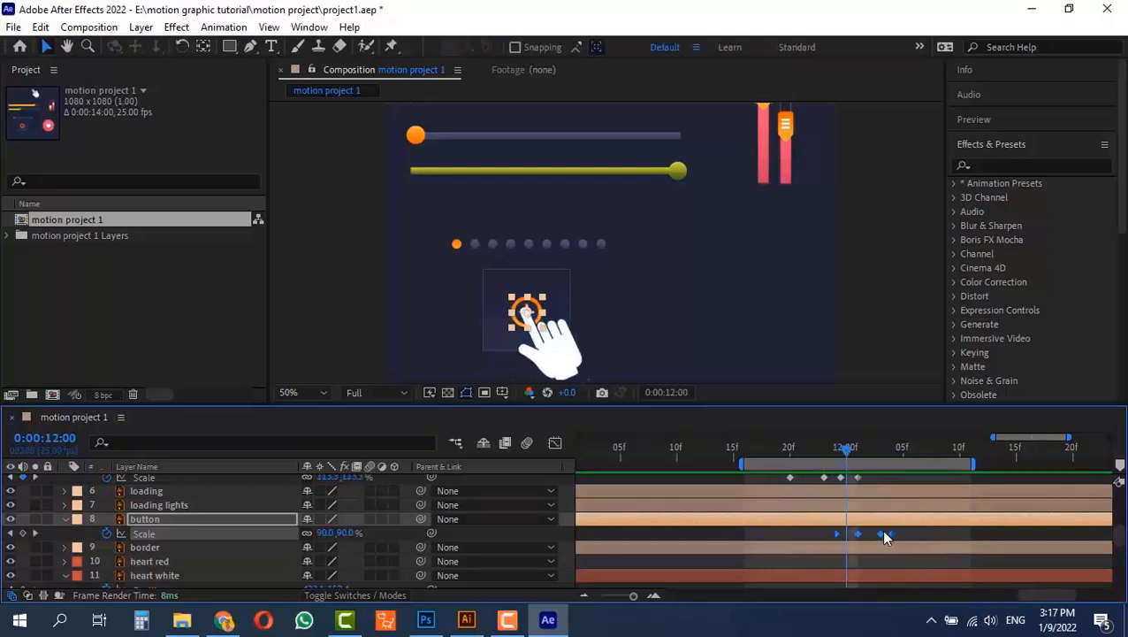
left_click_drag(855, 535, 850, 536)
left_click_drag(814, 456, 787, 461)
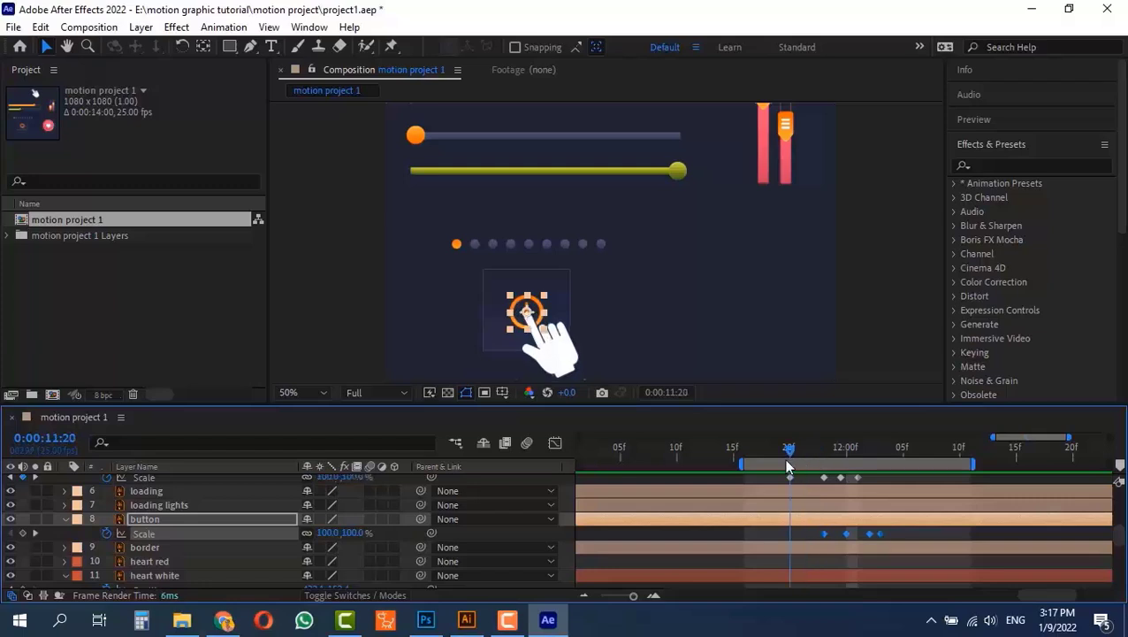
key("space")
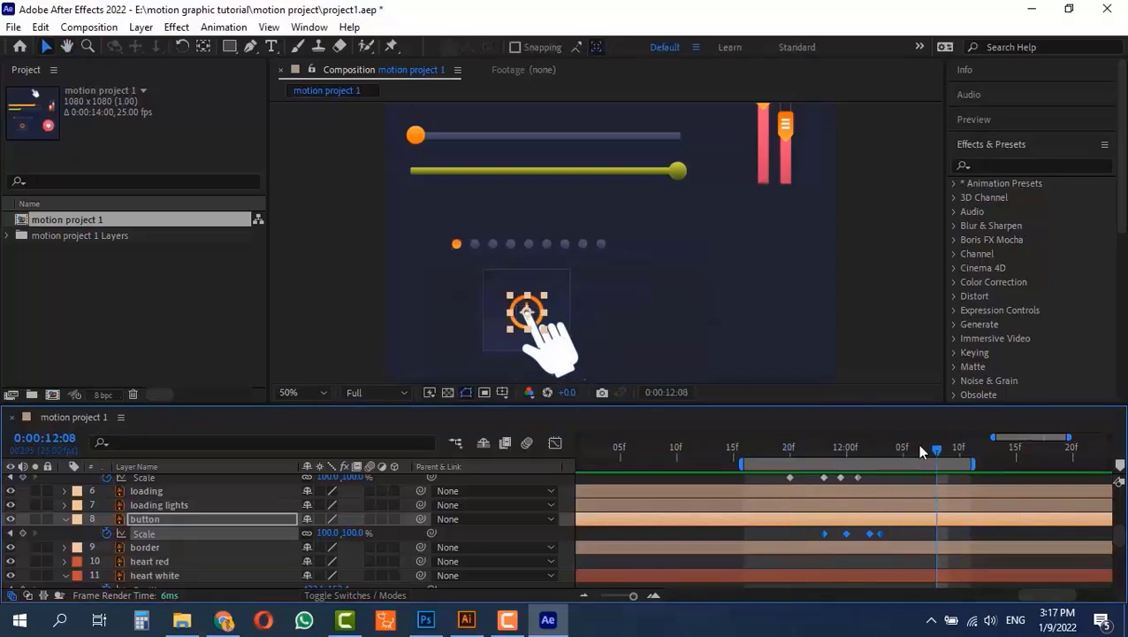
Extend the work area to about 0:00:12:18 and add a Position keyframe to the courser layer at 0:00:12:09
left_click_drag(1008, 463, 1054, 464)
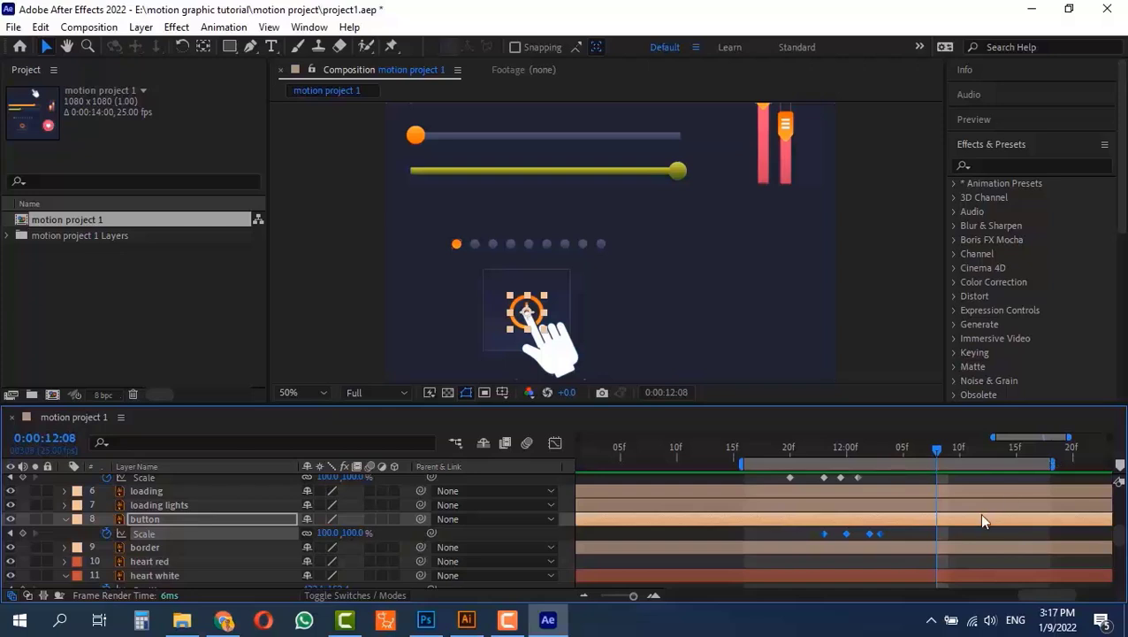
scroll(982, 521, "up", 2)
left_click(944, 455)
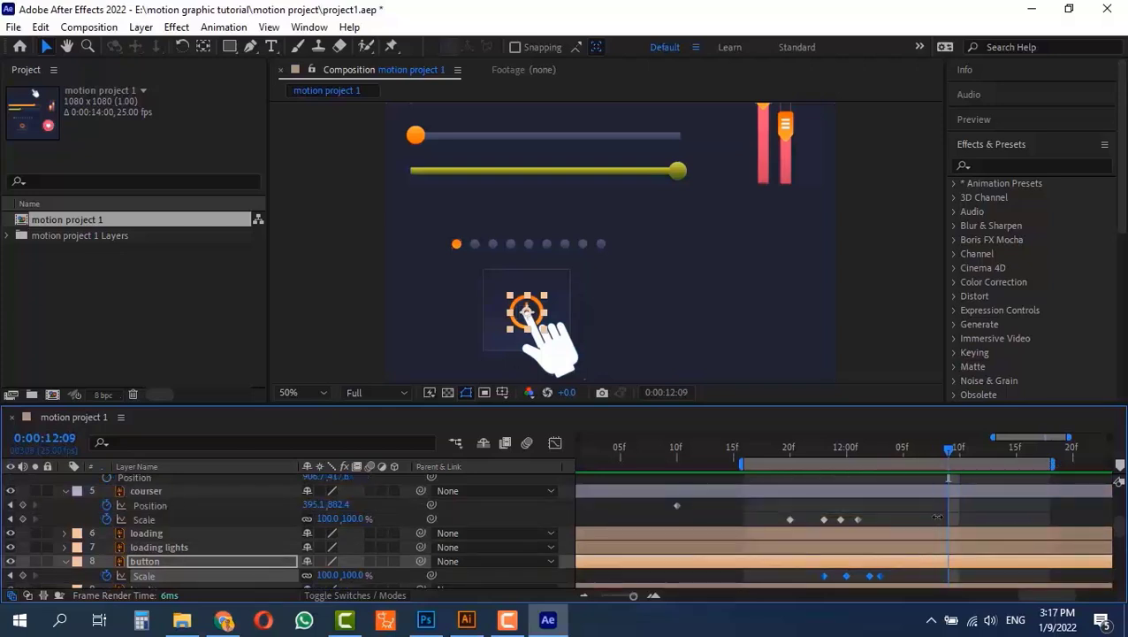
left_click(23, 505)
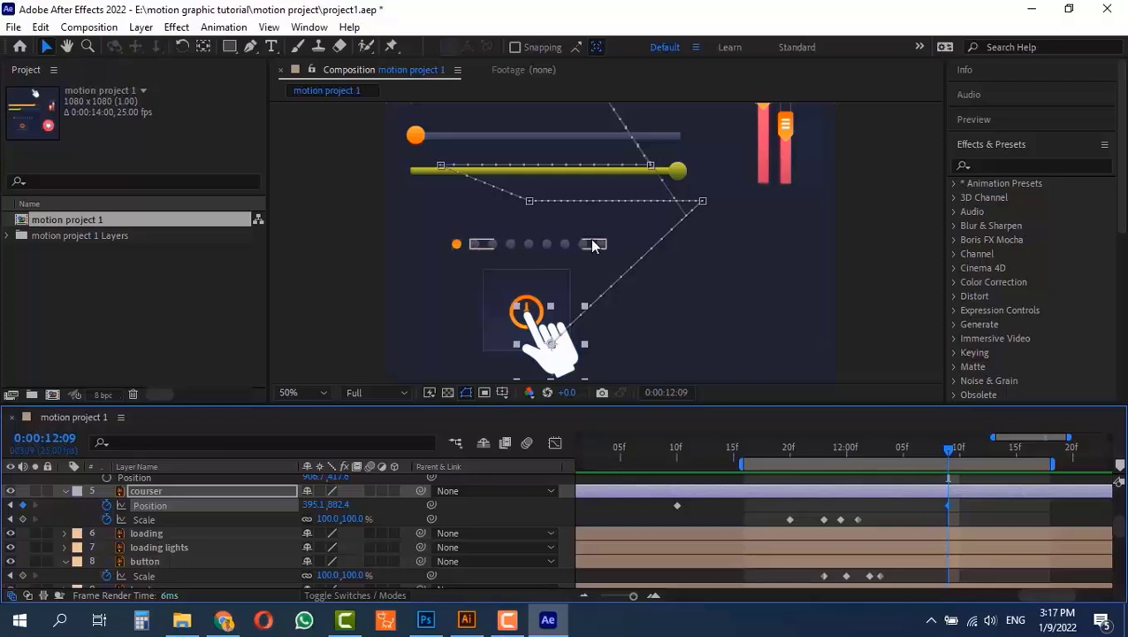
Duplicate the courser effect 4 layer and shift the copy along the timeline to start at about 0:00:10:09
left_click_drag(915, 450, 880, 451)
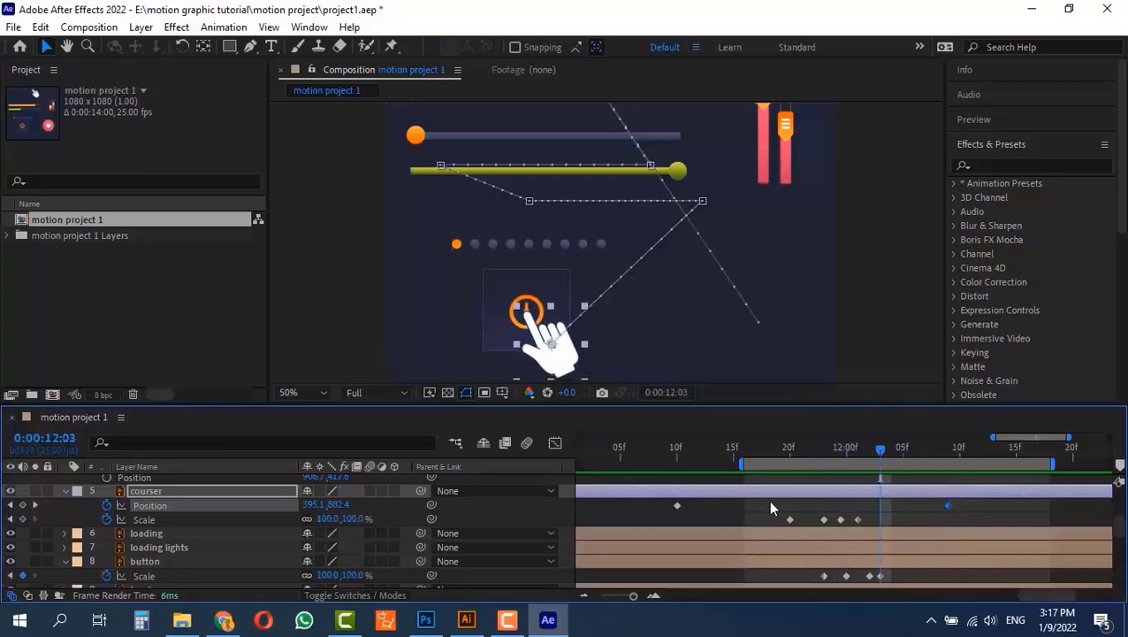
scroll(770, 508, "up", 5)
left_click_drag(1023, 596, 965, 609)
key("ctrl+d")
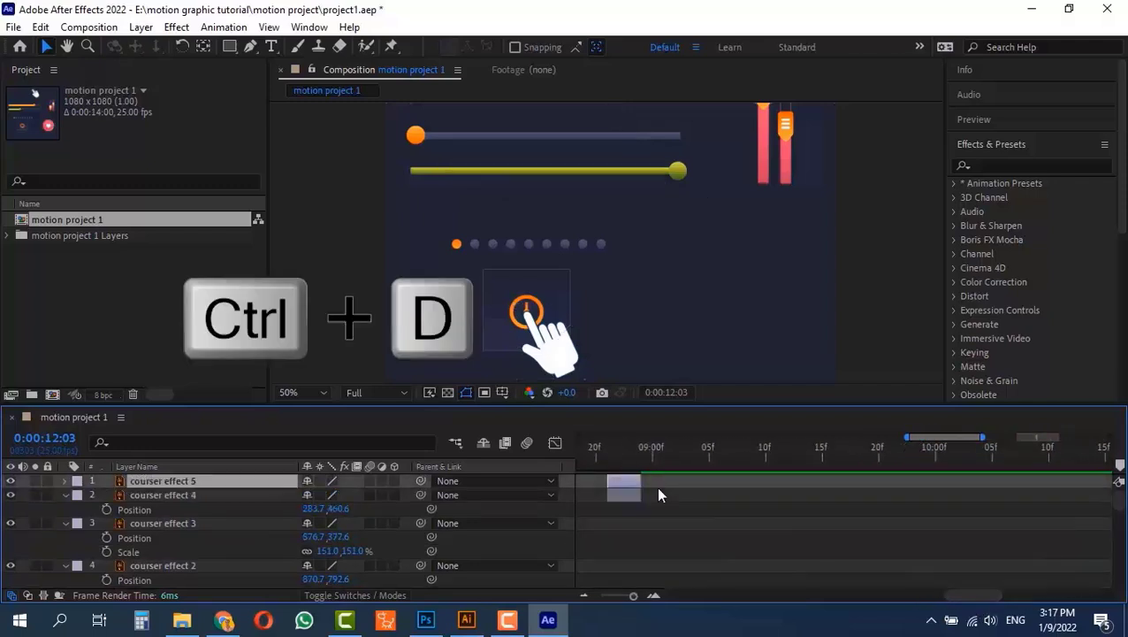
left_click_drag(637, 481, 966, 485)
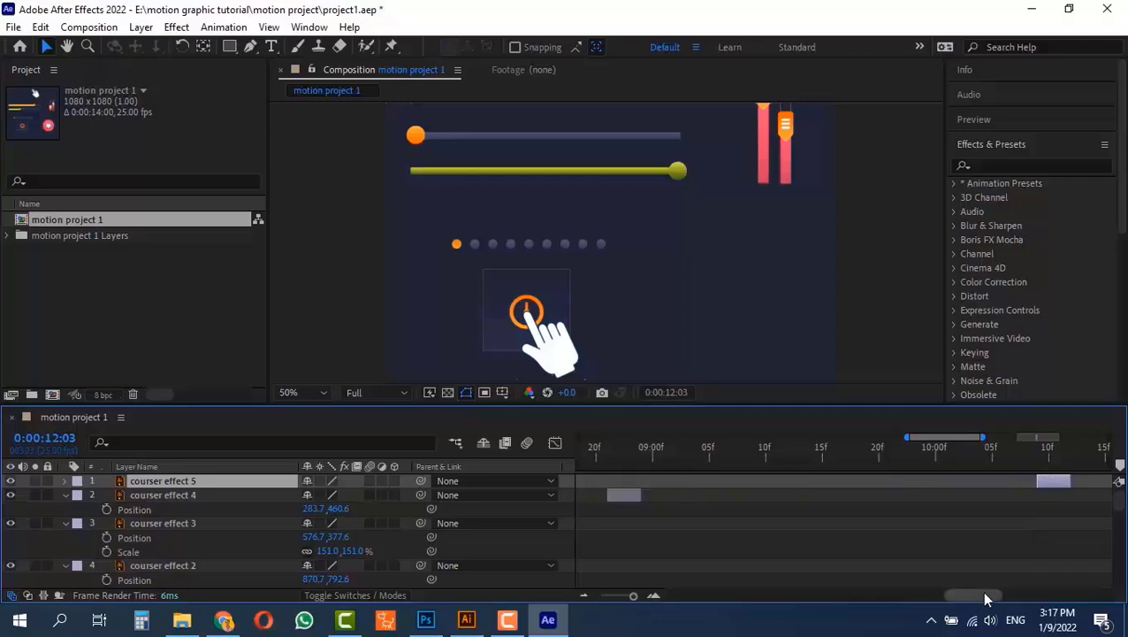
Find the frame where the hand presses the button and move the courser effect 5 layer to start there, at 0:00:12:00
scroll(985, 598, "right", 3)
scroll(884, 534, "down", 5)
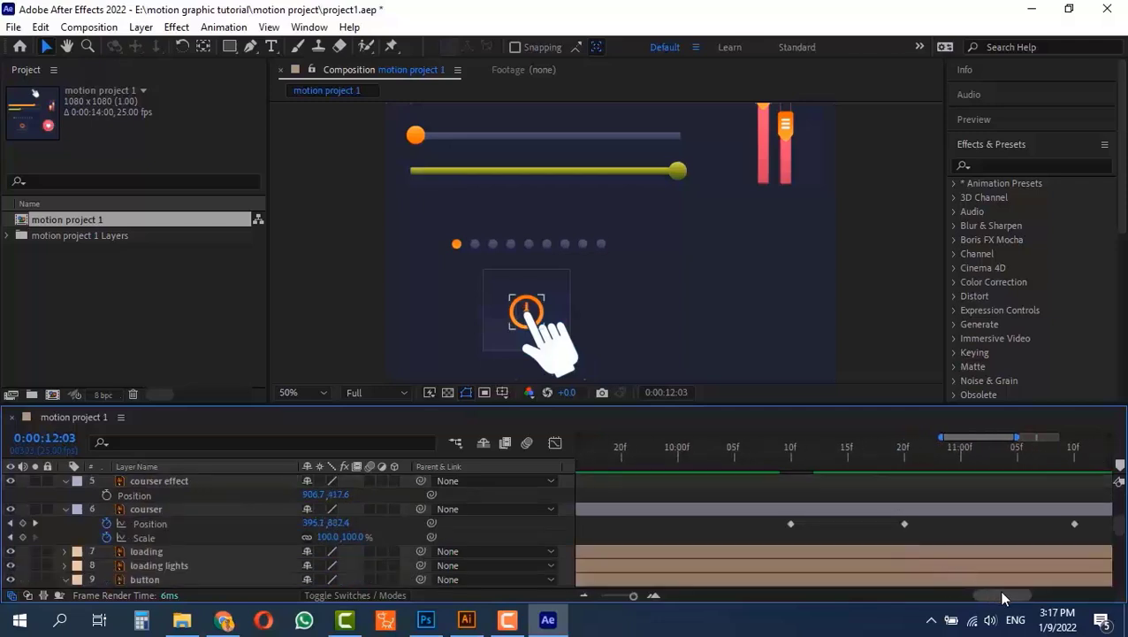
left_click_drag(1002, 598, 1051, 597)
left_click(779, 449)
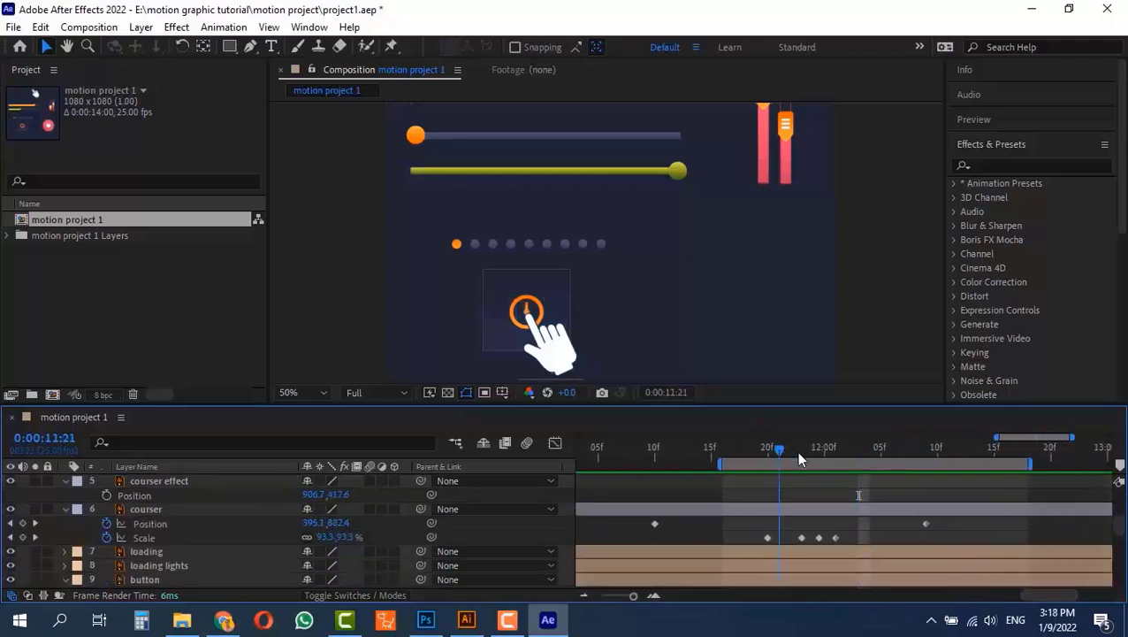
left_click_drag(799, 452, 802, 453)
scroll(798, 507, "up", 2)
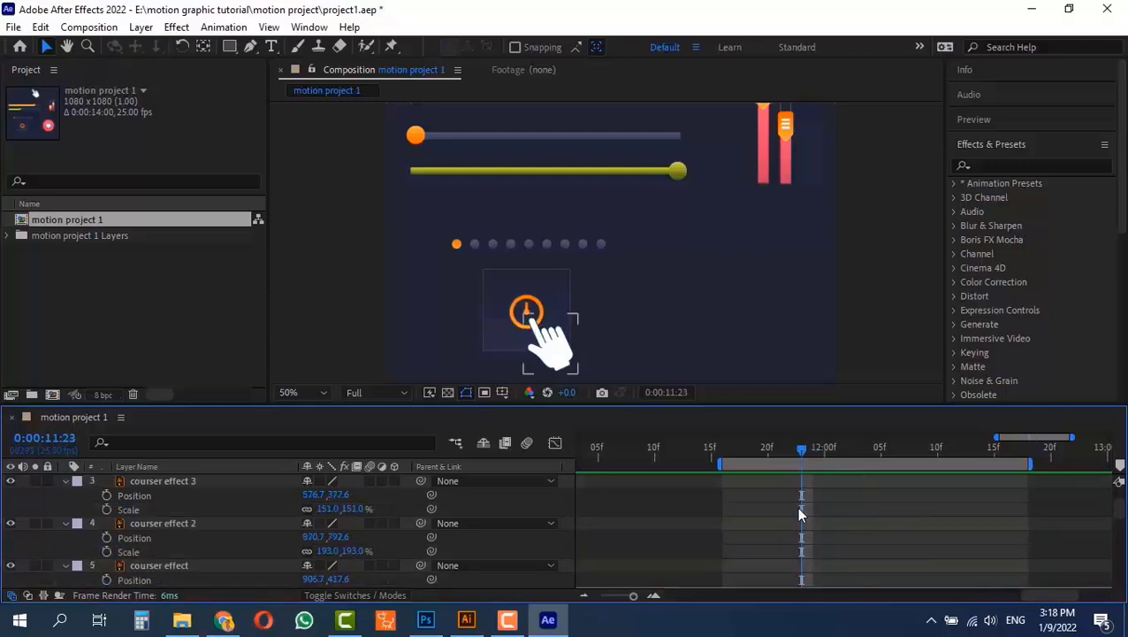
left_click(823, 448)
scroll(852, 507, "up", 2)
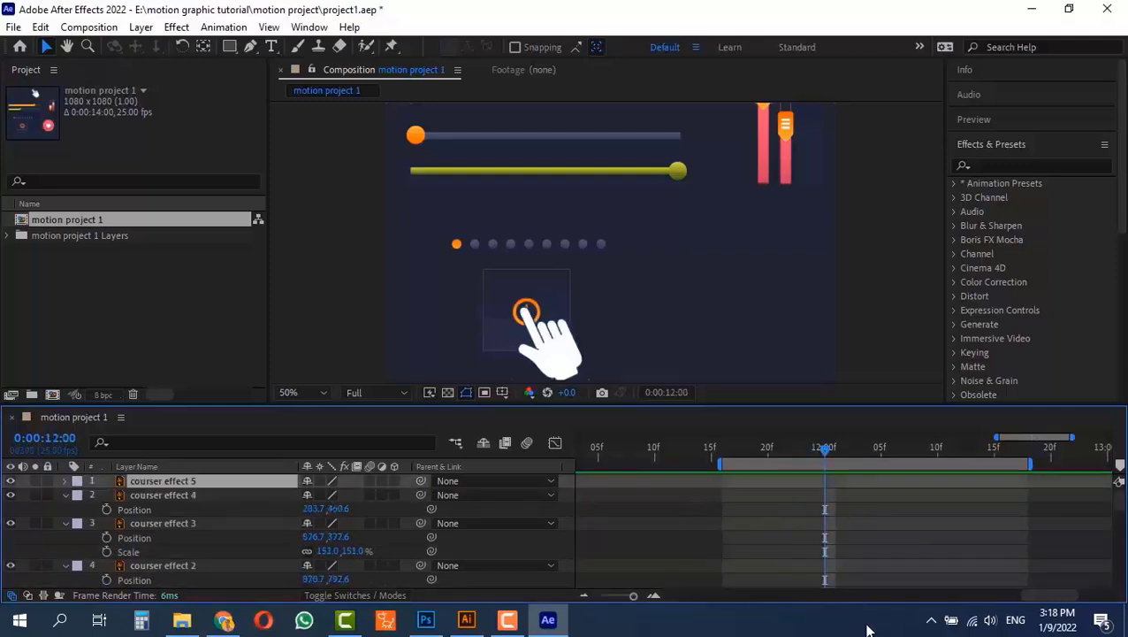
left_click_drag(1059, 596, 1028, 596)
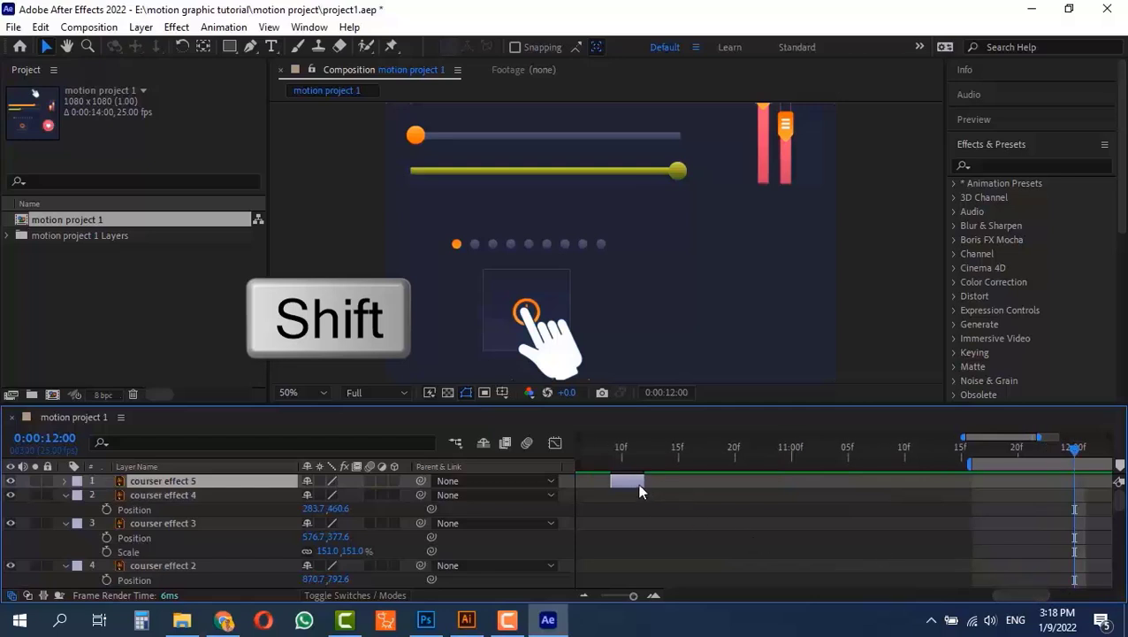
left_click_drag(646, 488, 1088, 484)
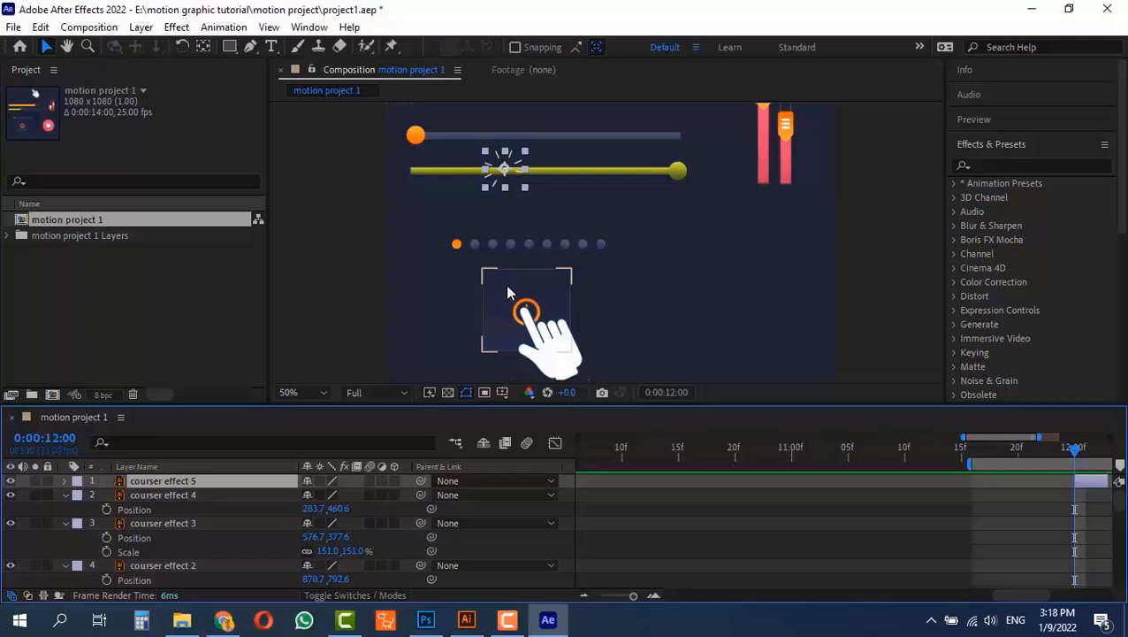
Place courser effect 5 around the round button with Position 339.7, 804.6 and Scale 210%
key("p")
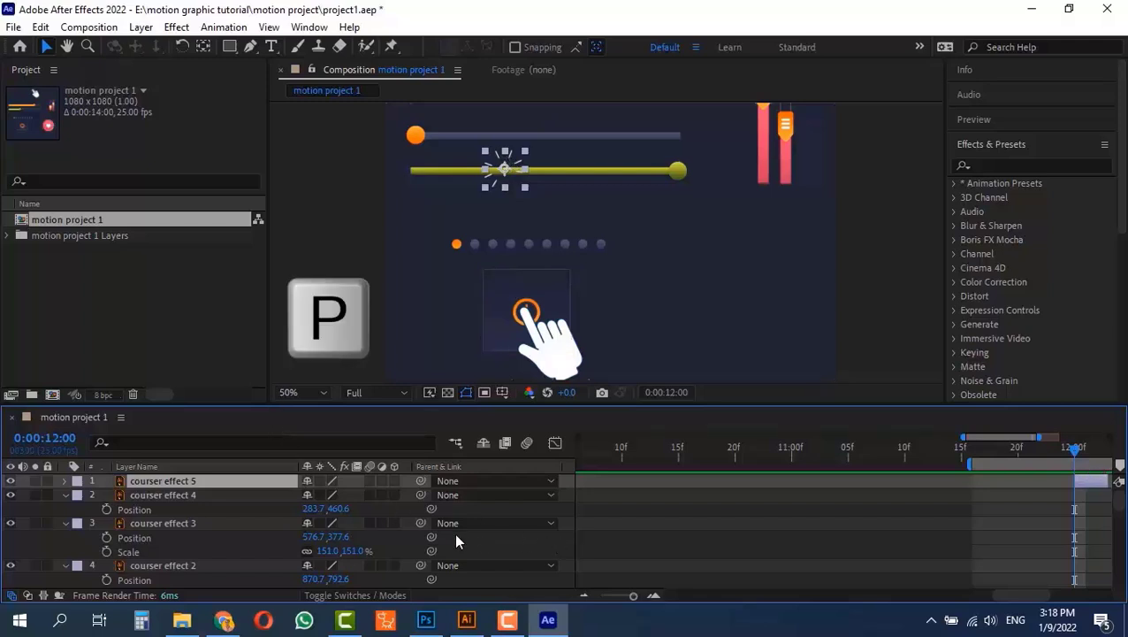
left_click_drag(336, 494, 411, 513)
key("shift+s")
scroll(546, 320, "up", 1)
left_click_drag(584, 267, 602, 97)
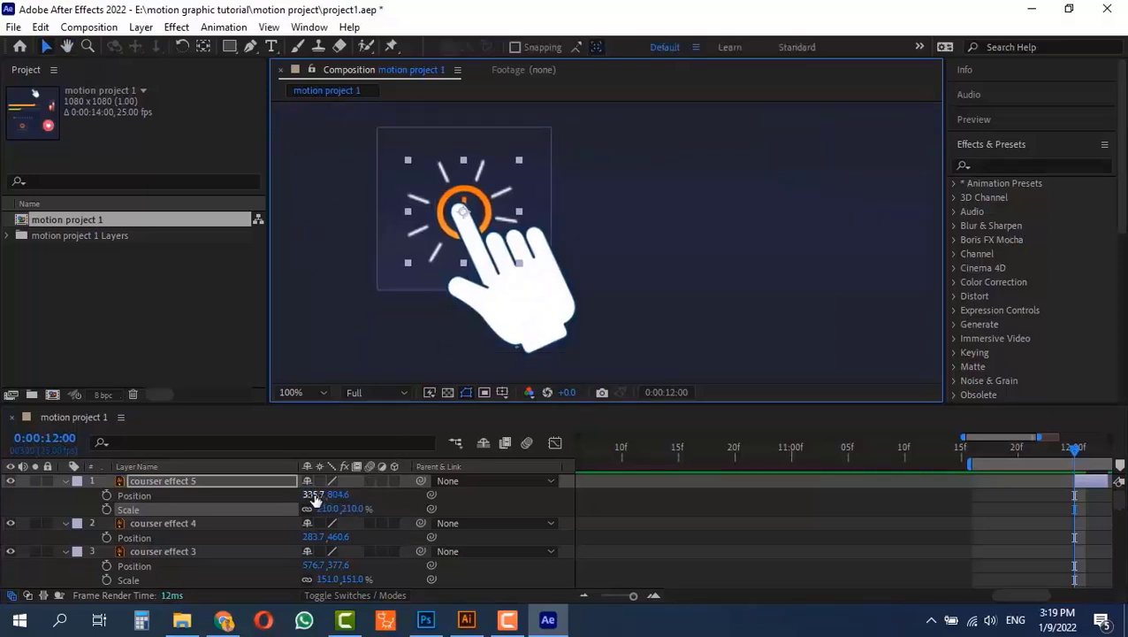
left_click_drag(314, 498, 321, 496)
Play back the button click with its burst effect from 0:00:11:21
left_click_drag(1035, 528, 770, 528)
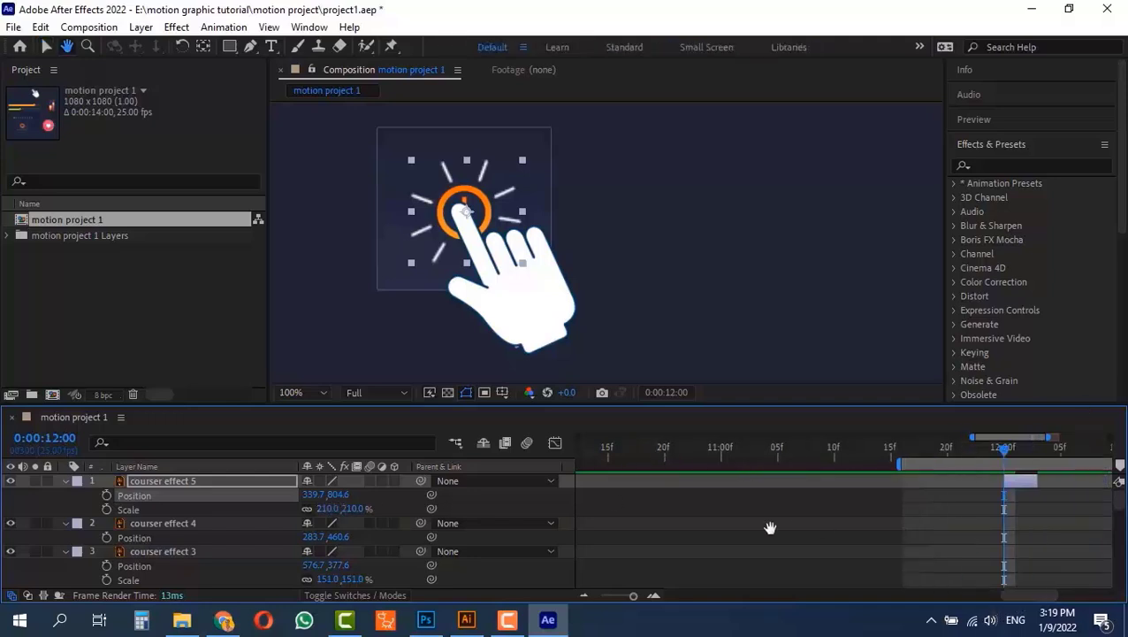
left_click_drag(755, 447, 749, 450)
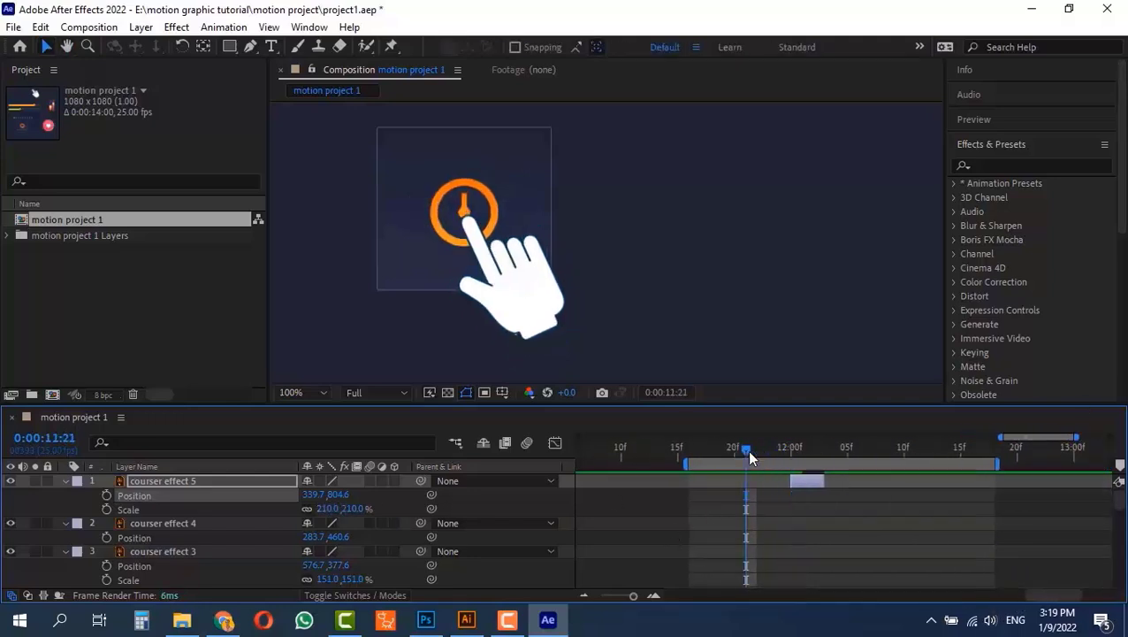
key("space")
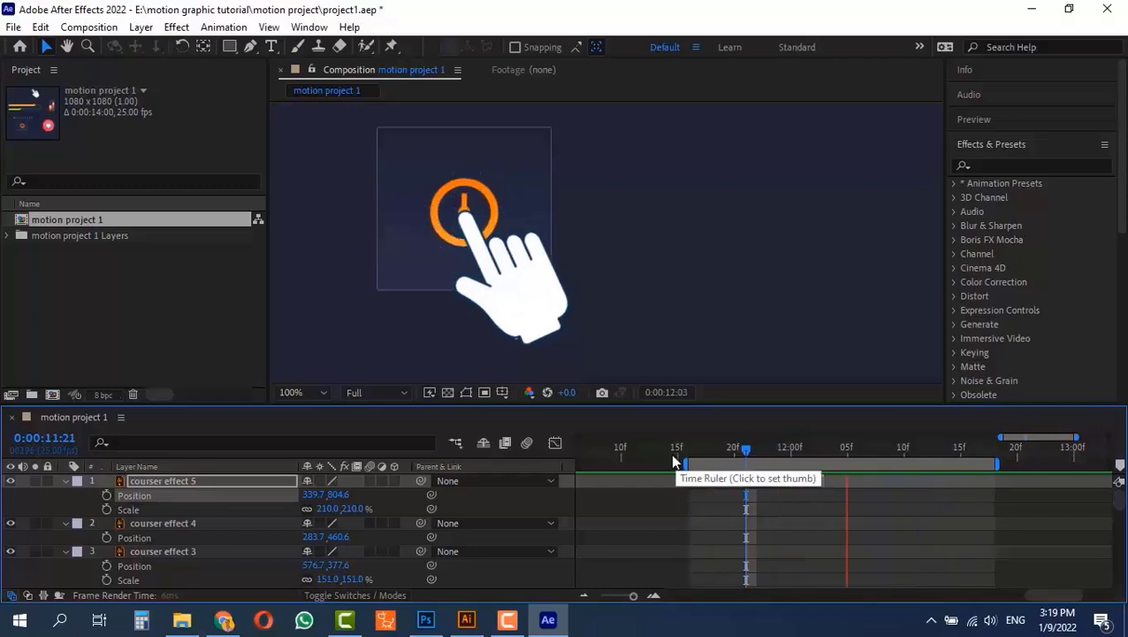
key("space")
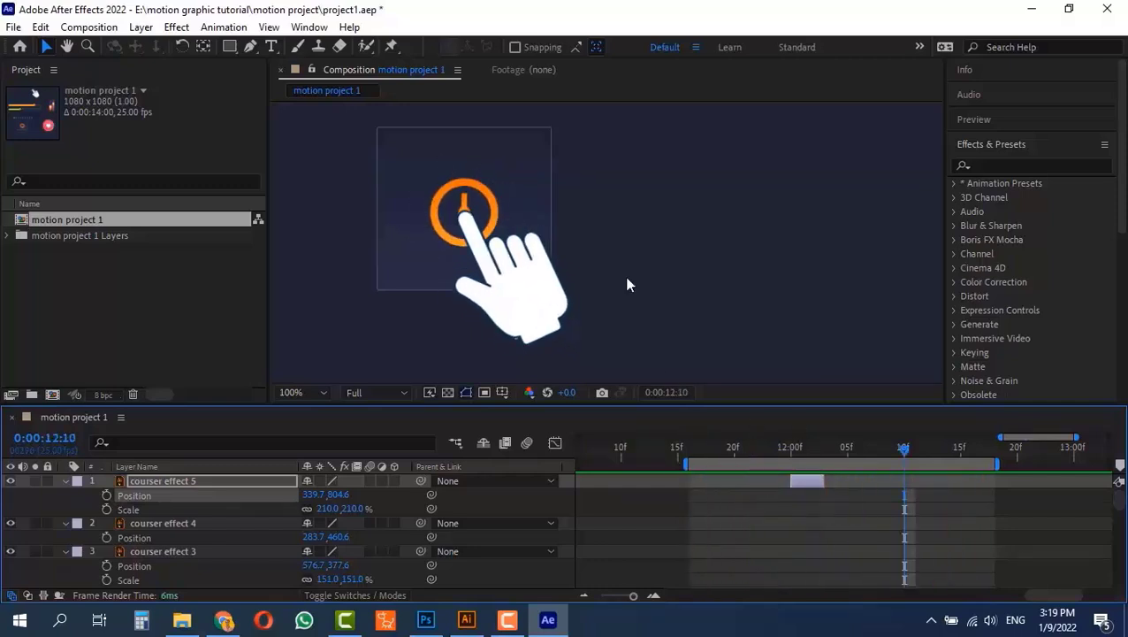
Duplicate the loading layer with the orange dot and make the copy start at 0:00:12:14
left_click_drag(555, 115, 540, 175)
scroll(878, 549, "down", 3)
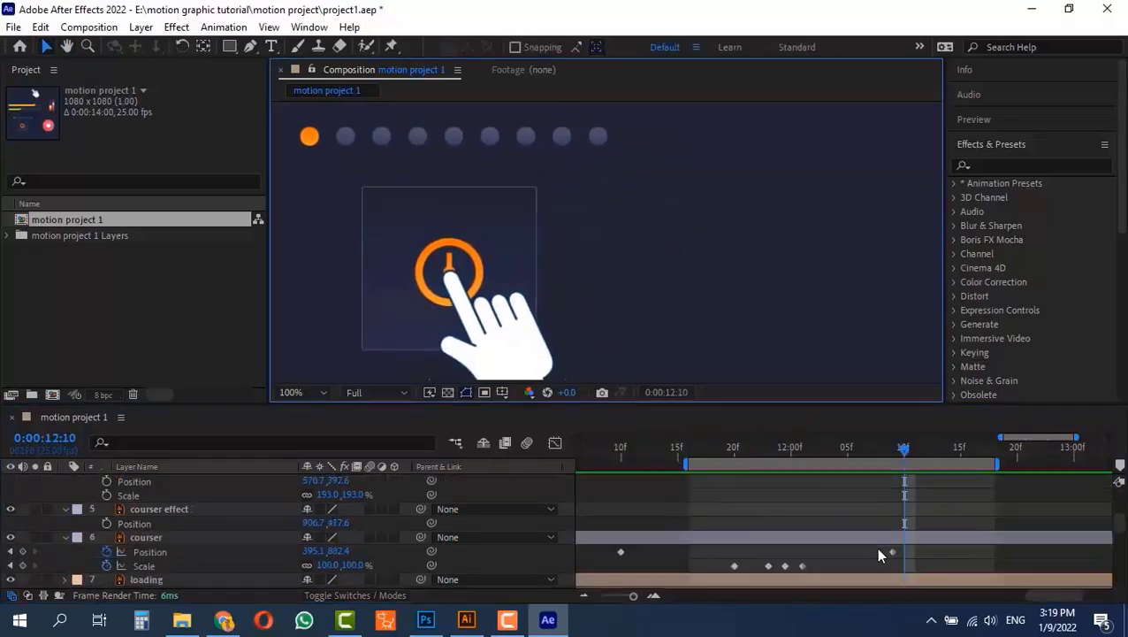
scroll(875, 547, "up", 5)
scroll(847, 534, "down", 5)
left_click_drag(903, 453, 894, 477)
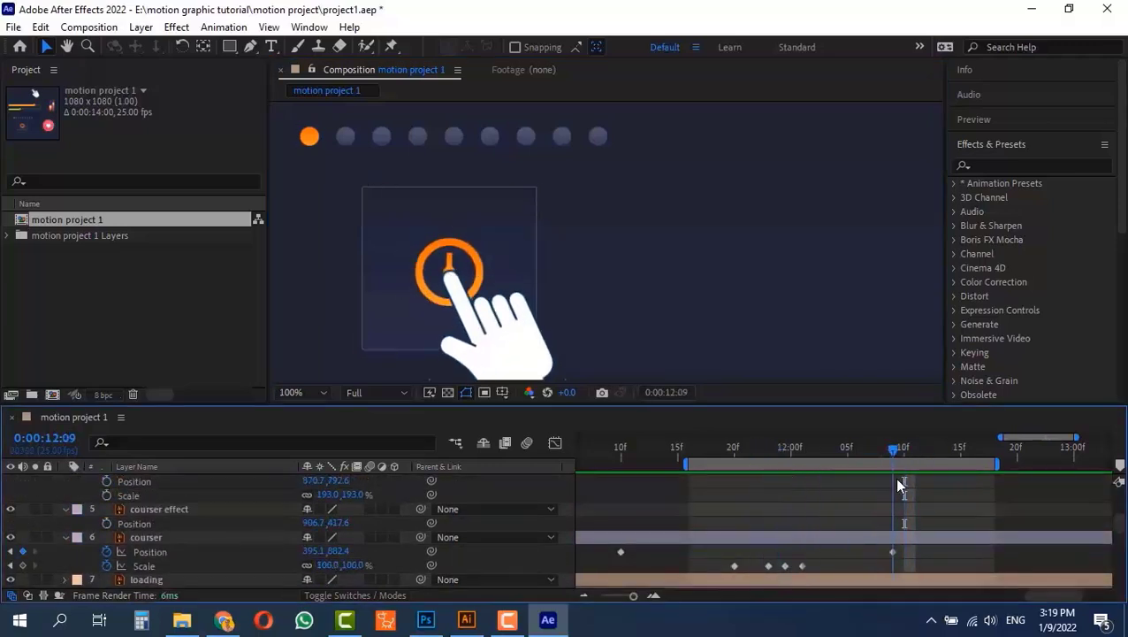
left_click_drag(402, 174, 573, 212)
left_click(479, 175)
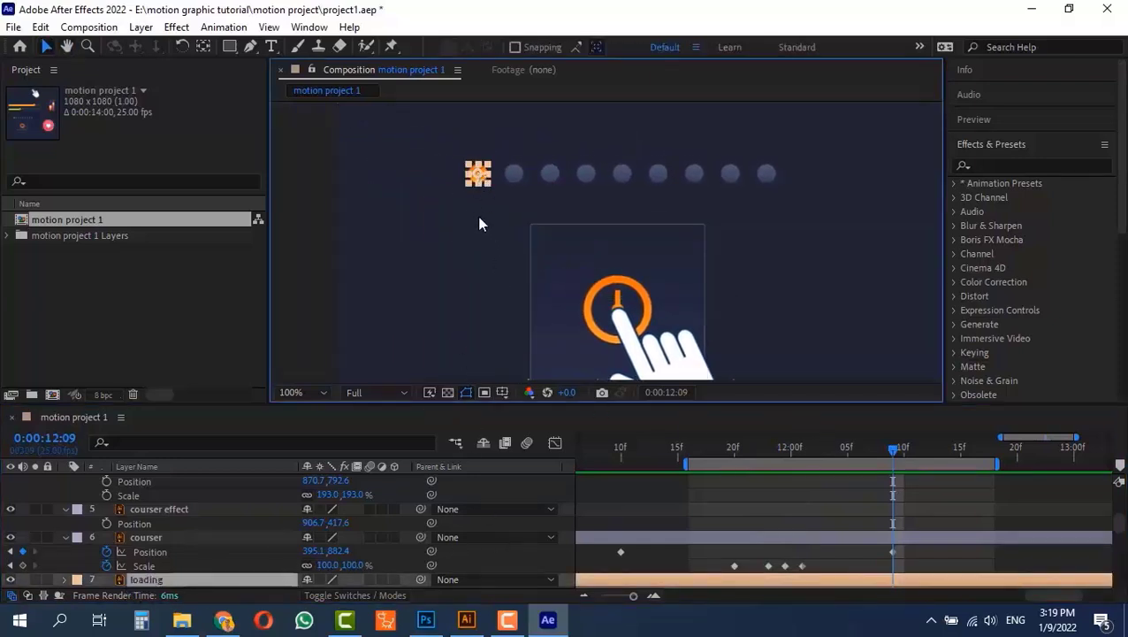
scroll(498, 208, "up", 2)
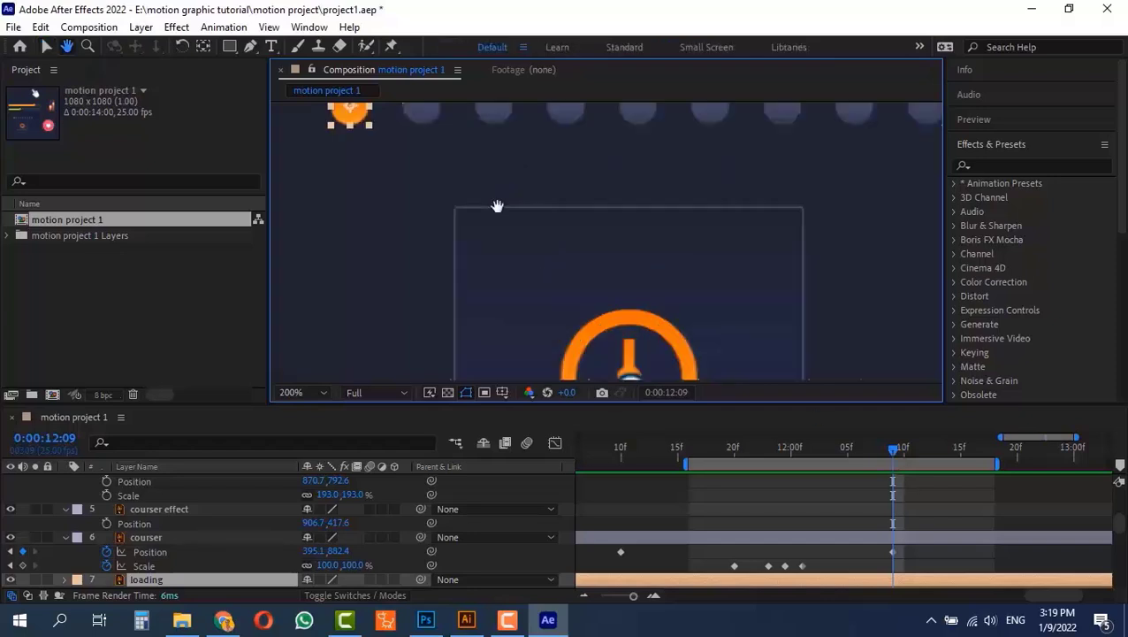
left_click_drag(899, 453, 959, 468)
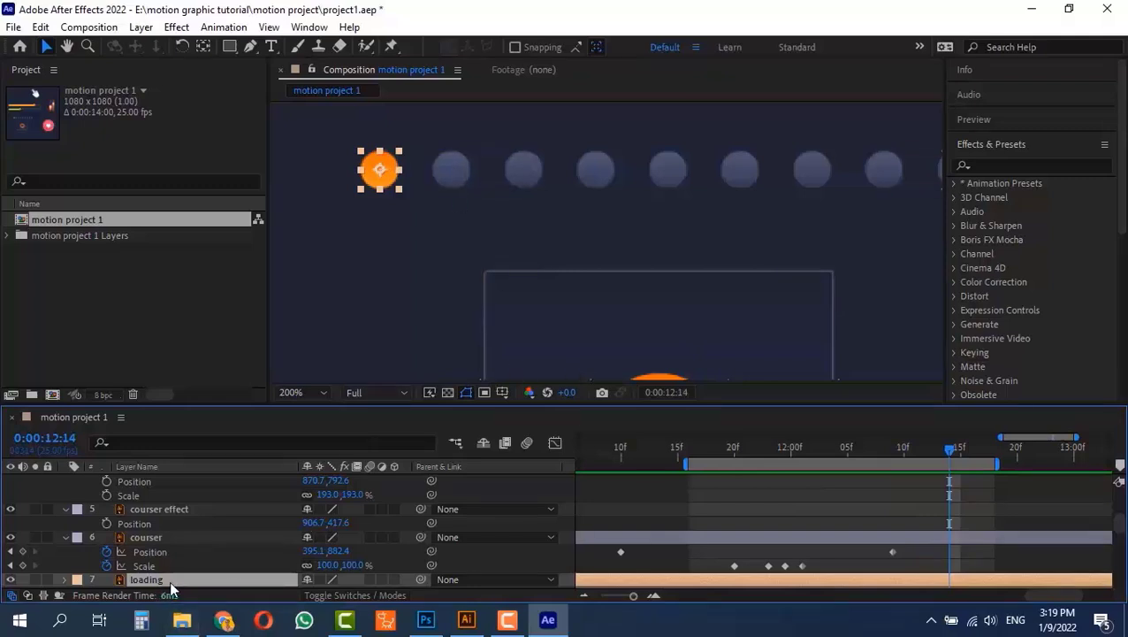
key("ctrl+d")
scroll(964, 553, "down", 1)
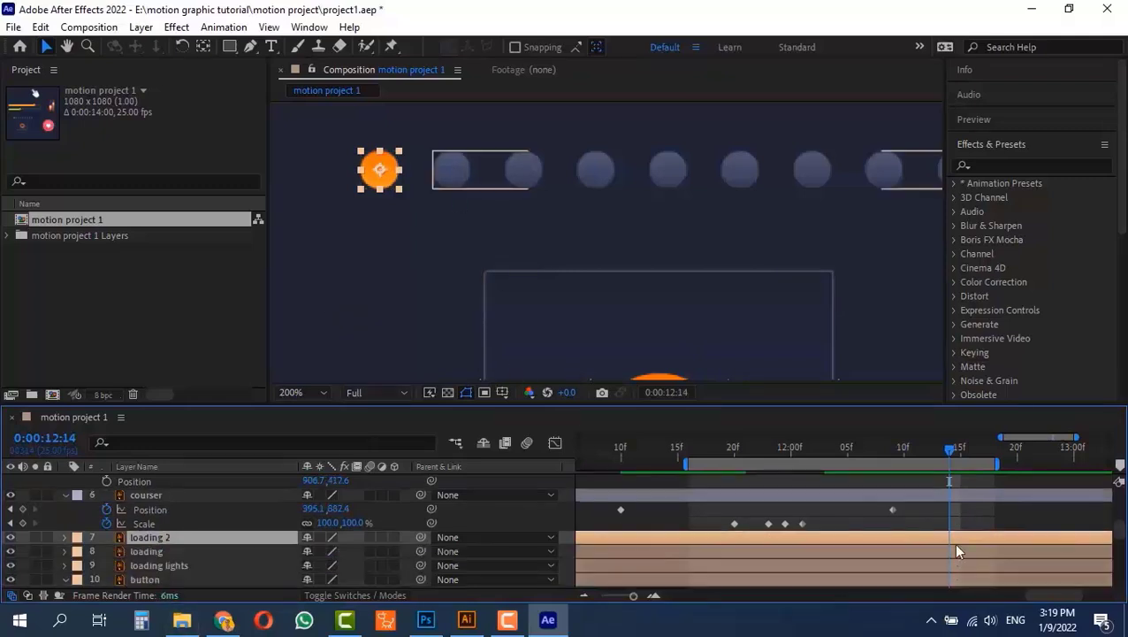
key("bracketleft")
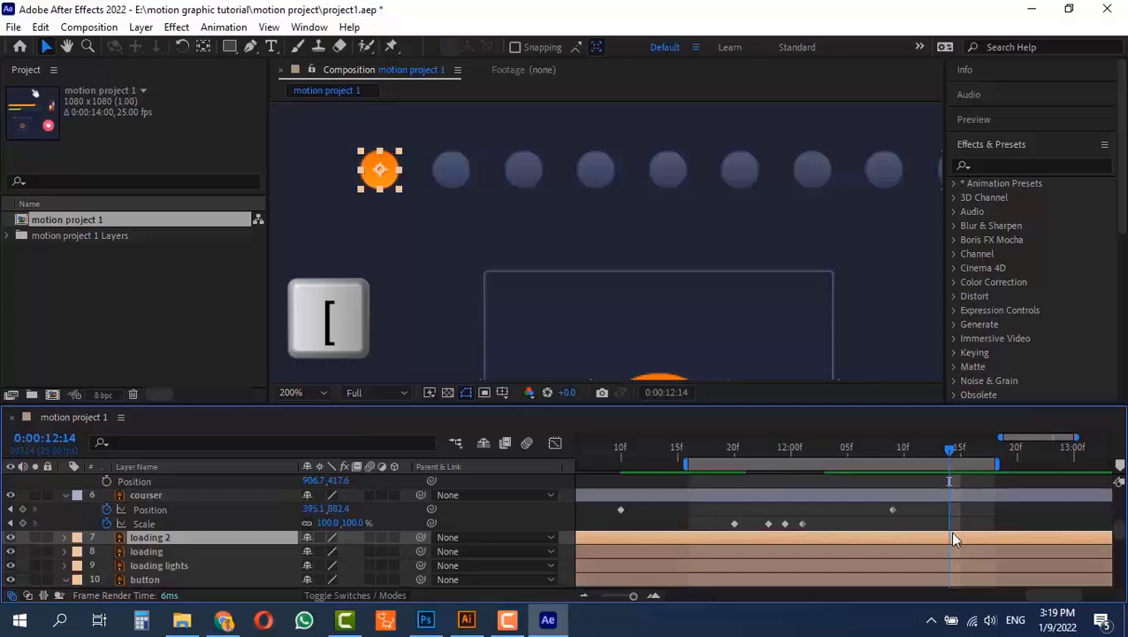
key("bracketleft")
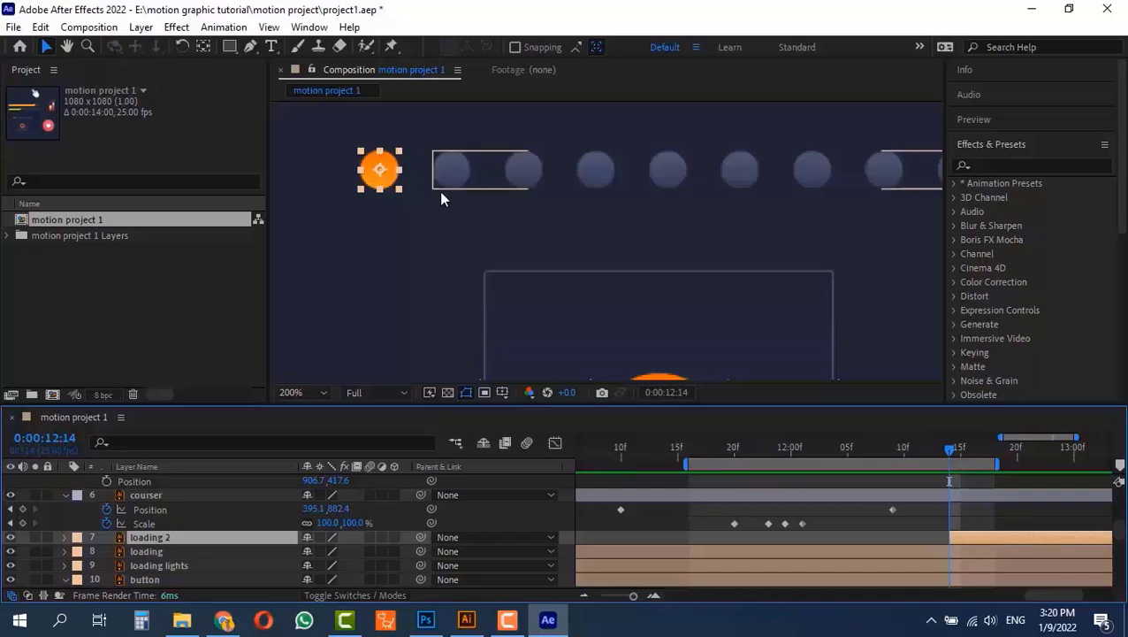
Move the loading 2 dot over the second loading light by setting its Position to 212.3, 642.2
scroll(428, 192, "up", 1)
key("h")
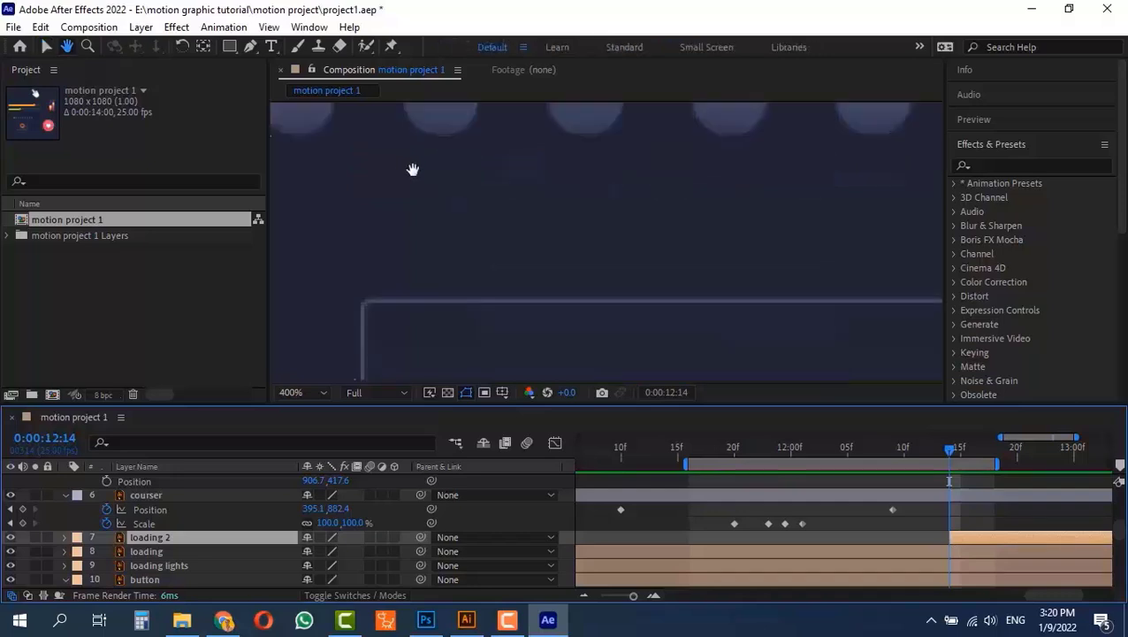
left_click_drag(413, 170, 677, 309)
key("v")
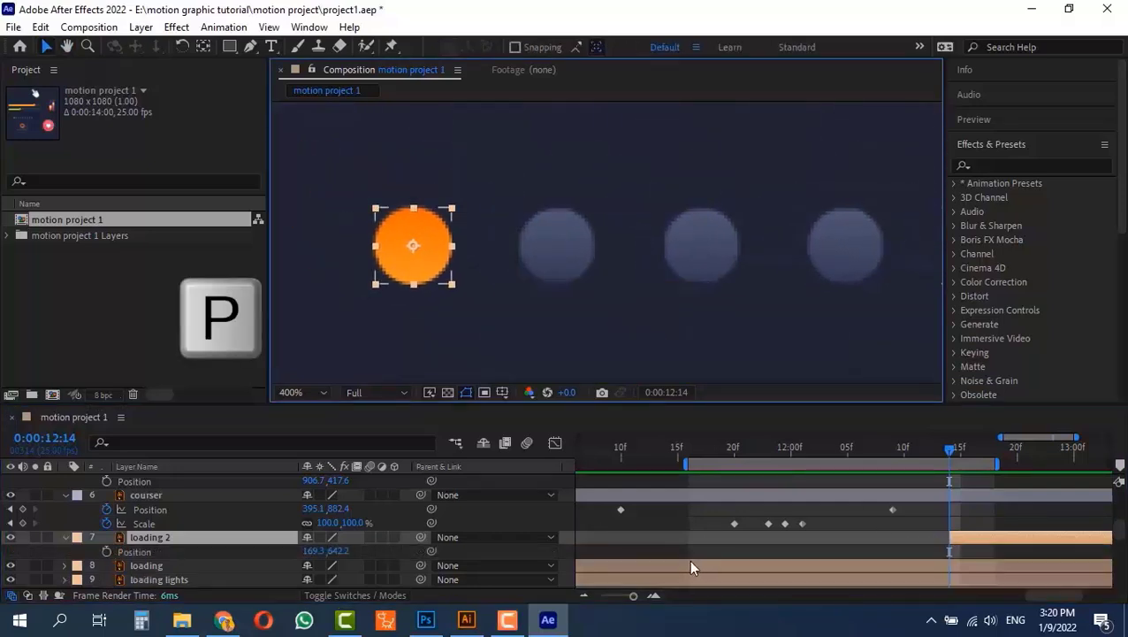
key("p")
left_click_drag(309, 553, 357, 555)
left_click_drag(944, 450, 942, 478)
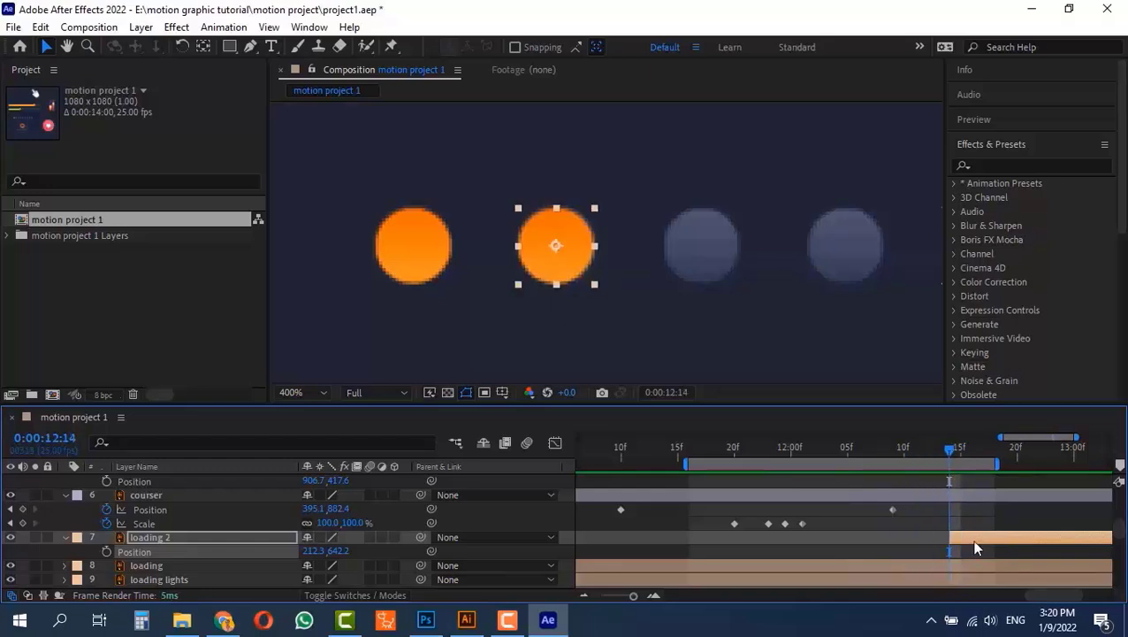
Duplicate the loading 2 layer and shift the copy to start at 0:00:12:20
left_click_drag(951, 544, 725, 514)
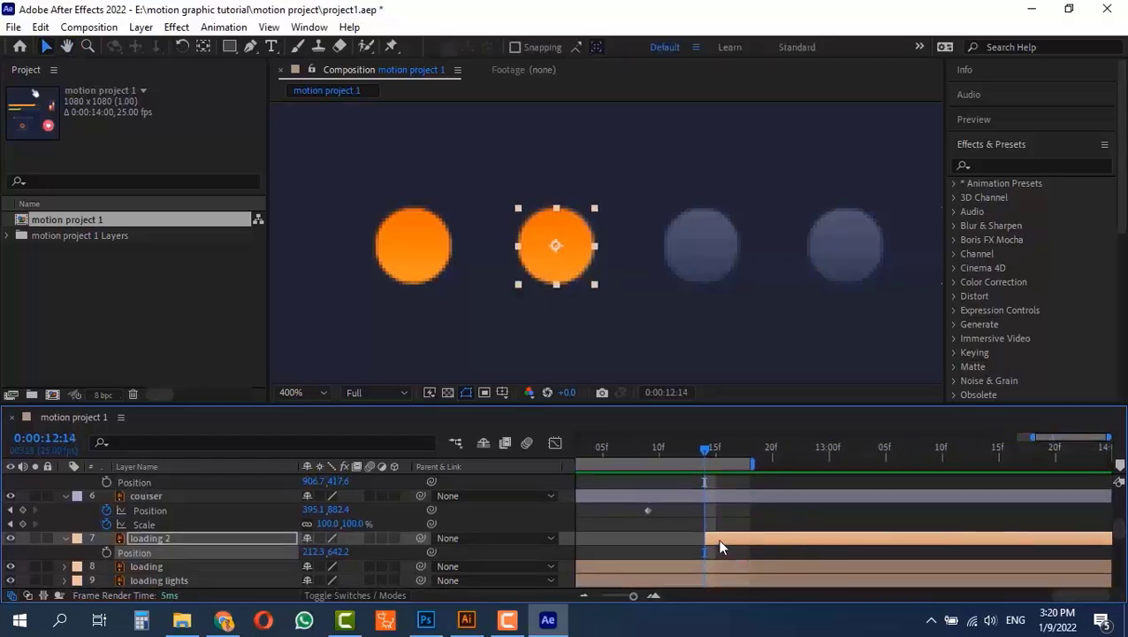
key("ctrl+d")
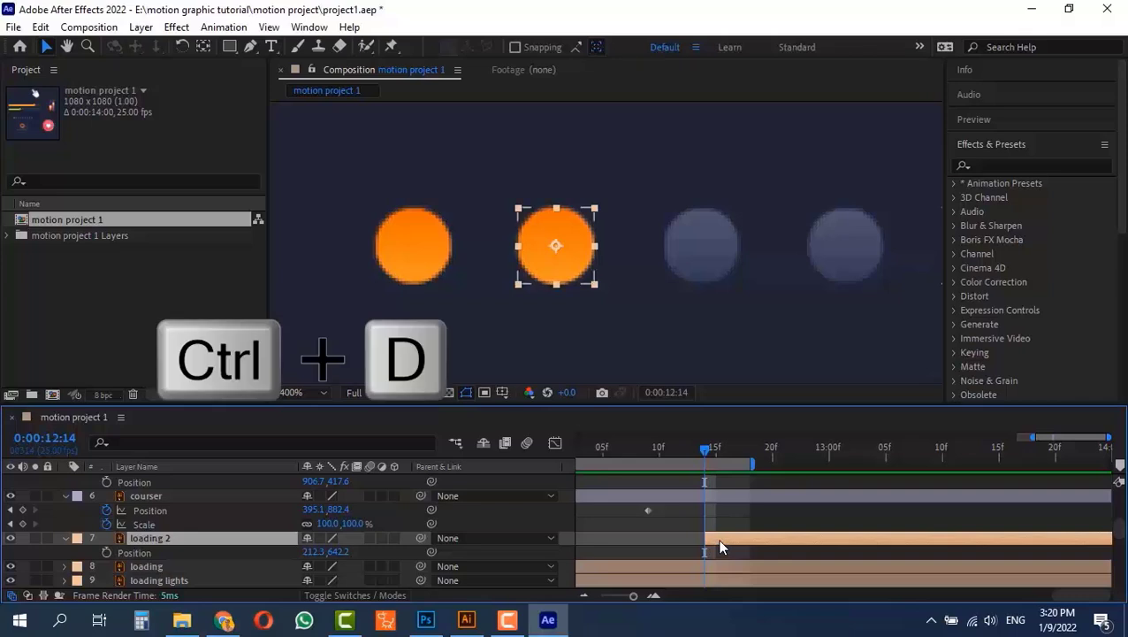
left_click_drag(718, 537, 783, 536)
Make the loading 2 layer start at 0:00:12:15
left_click_drag(705, 454, 715, 451)
left_click(720, 554)
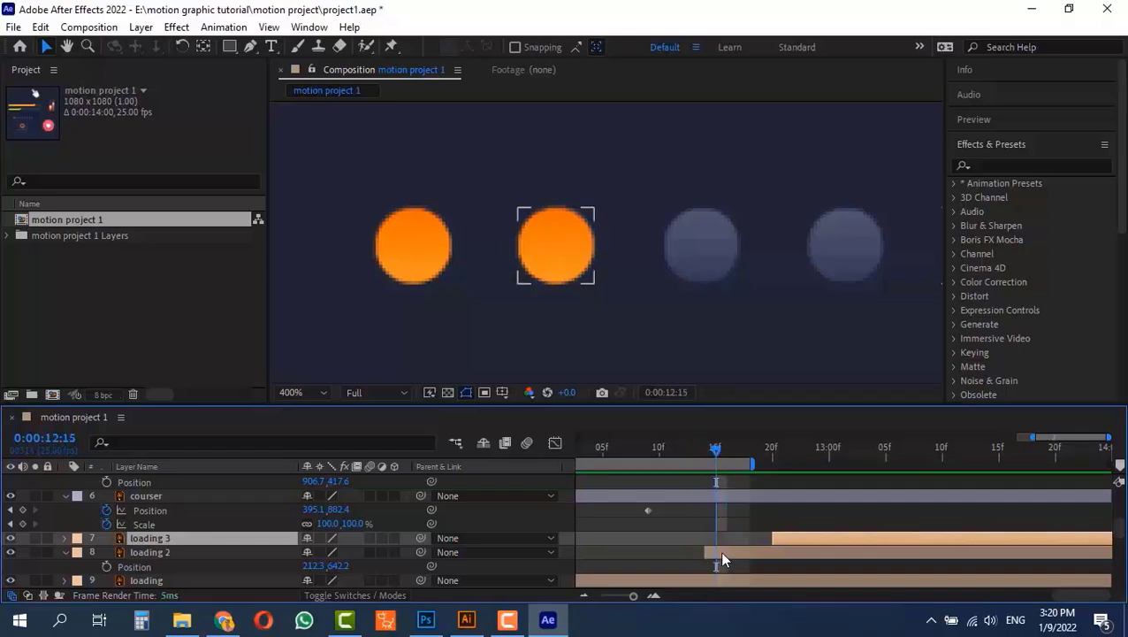
left_click(732, 553)
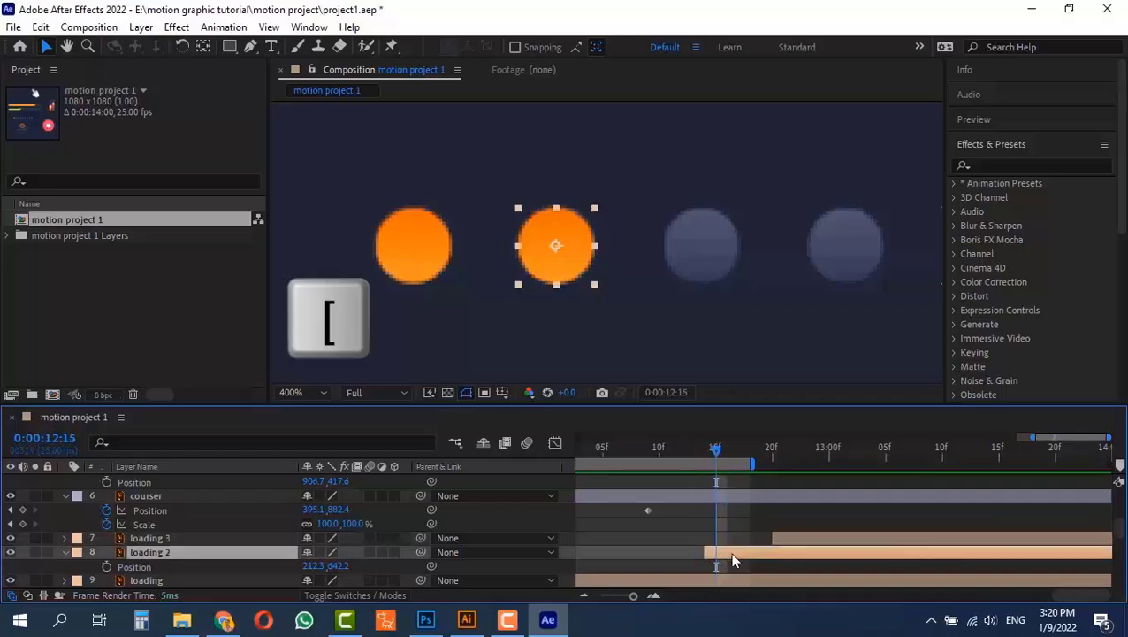
Move the loading 3 dot over the third loading light by setting its Position to 257.3, 642.2
left_click_drag(715, 450, 769, 455)
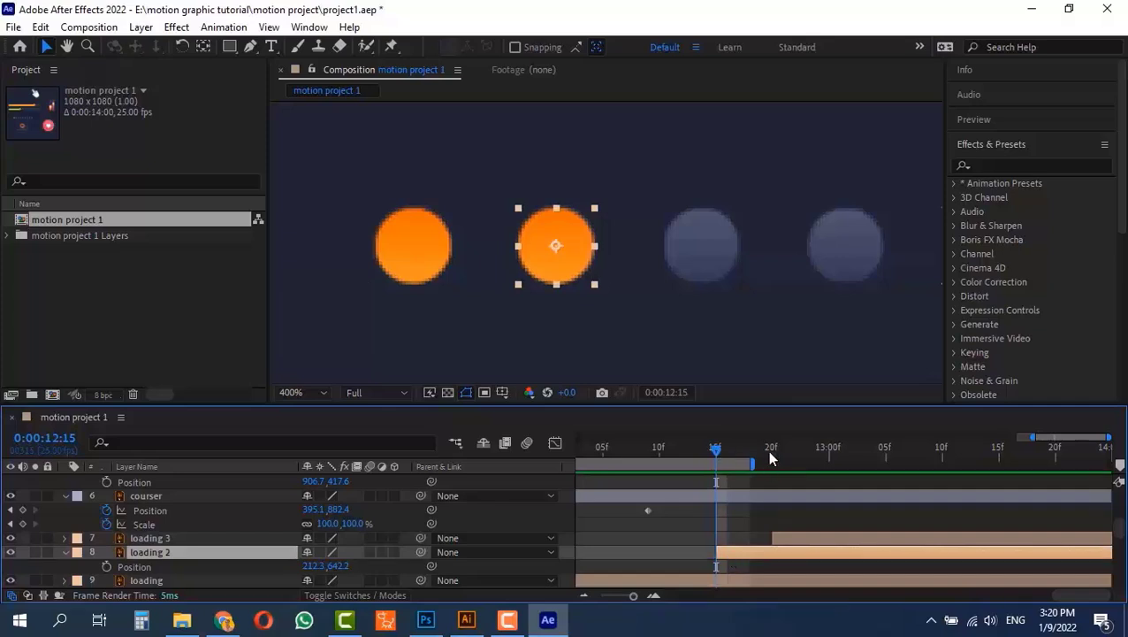
left_click(779, 538)
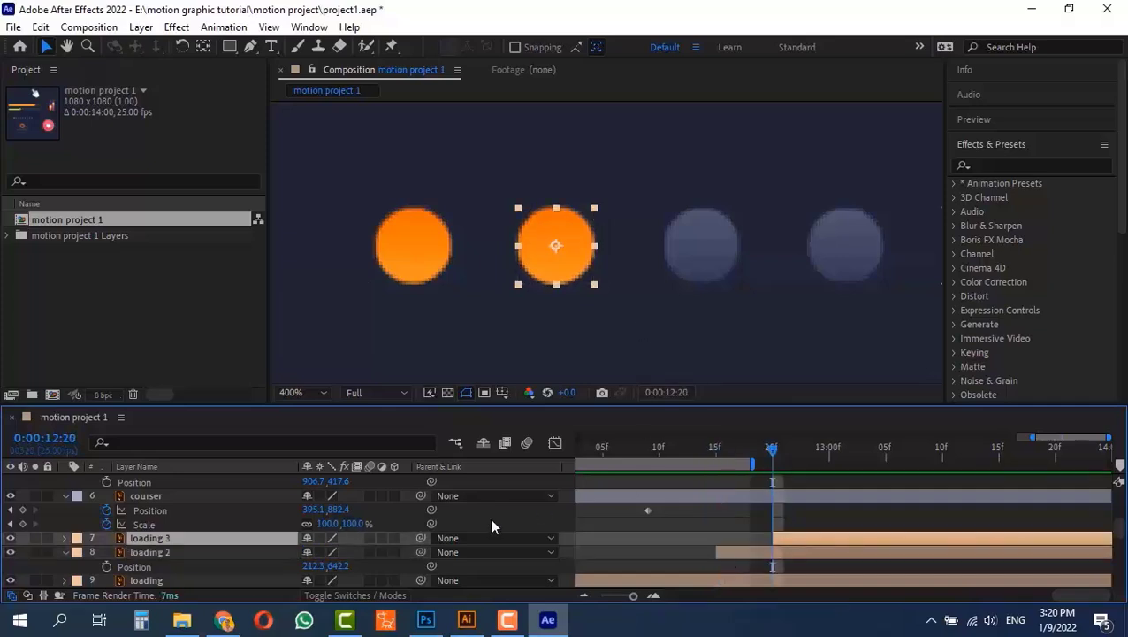
key("p")
left_click_drag(314, 554, 752, 265)
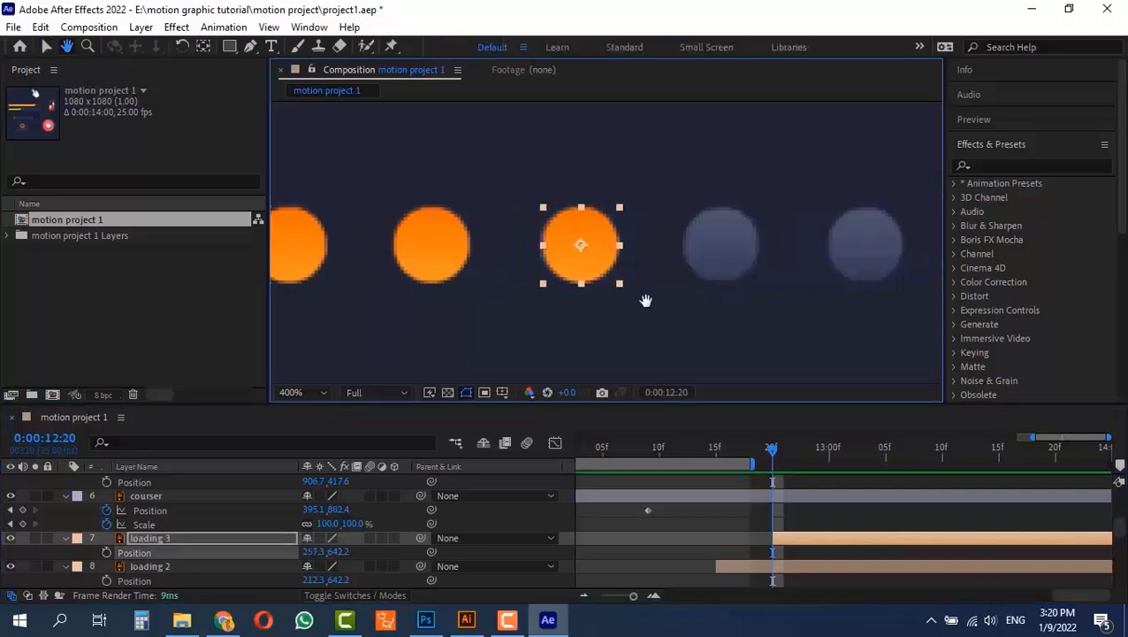
Duplicate the loading 3 layer, start the copy at 0:00:13:00 and set its Position to 300.3, 642.2 over the fourth light
key("ctrl+d")
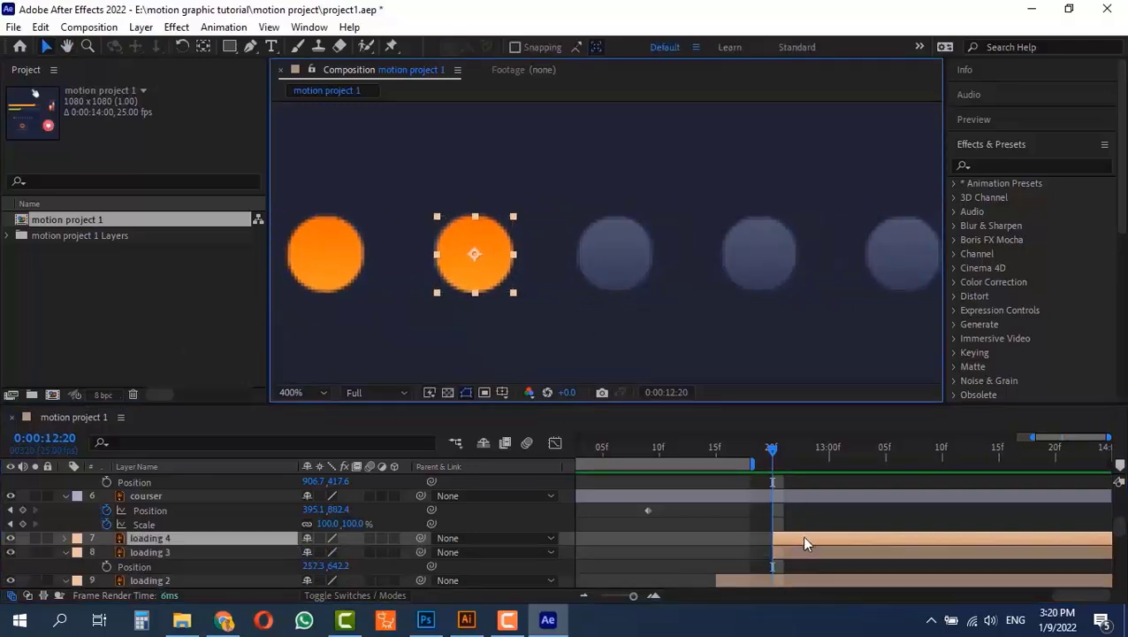
left_click_drag(801, 535, 854, 534)
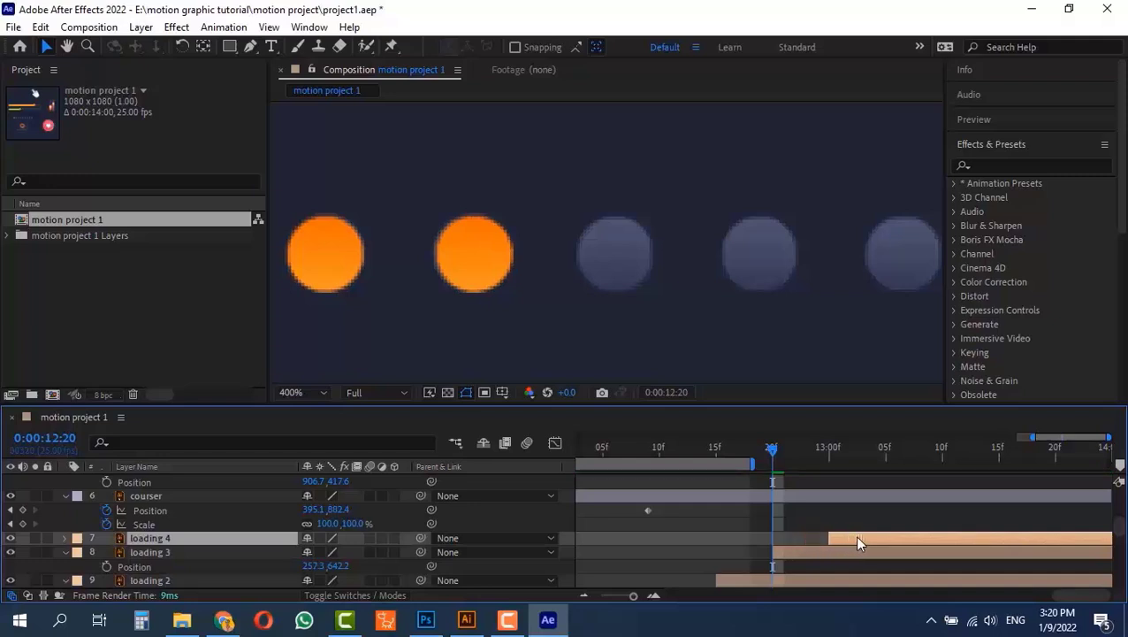
left_click(827, 447)
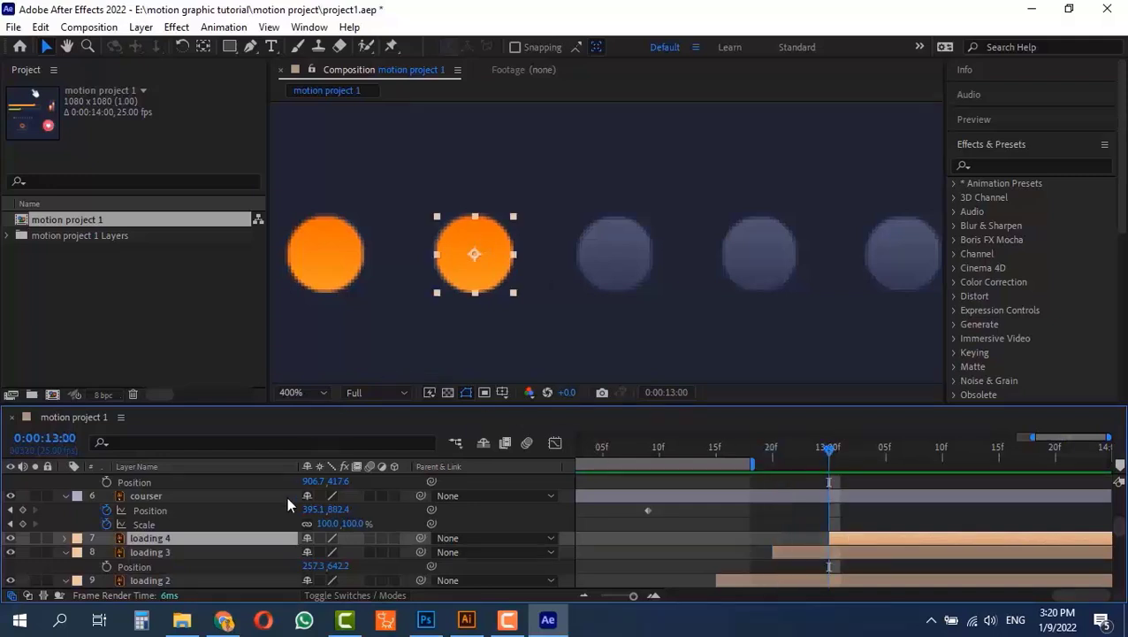
key("p")
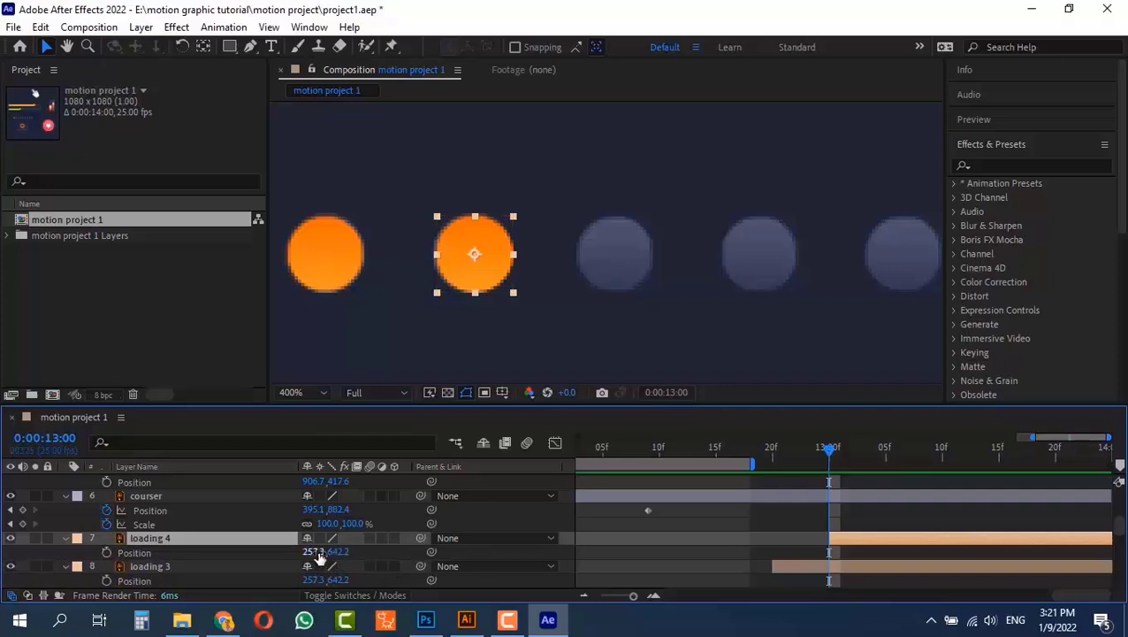
left_click_drag(320, 552, 354, 553)
left_click_drag(707, 283, 526, 287)
Duplicate the loading 4 layer, start the copy at 0:00:13:05 and set its Position to 343.3, 642.2
key("ctrl+d")
left_click_drag(853, 539, 910, 540)
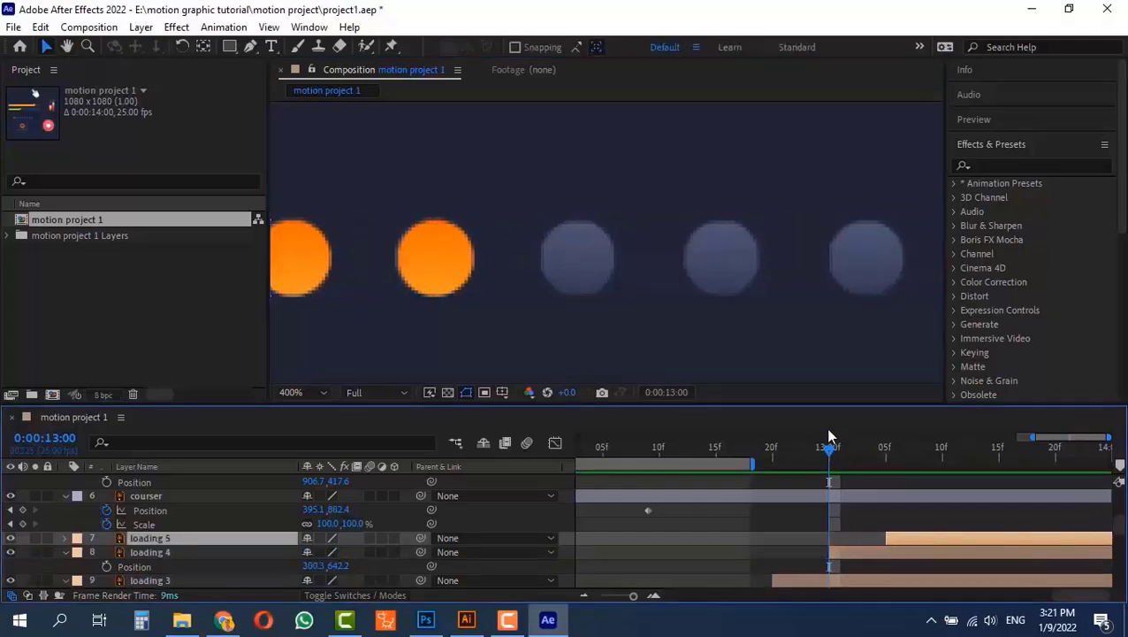
key("p")
left_click_drag(314, 553, 351, 556)
key("i")
left_click_drag(707, 283, 446, 287)
Duplicate the loading 5 layer, start the copy at 0:00:13:10 and set its Position to 387.3, 642.2
key("ctrl+d")
left_click_drag(908, 538, 965, 538)
key("i")
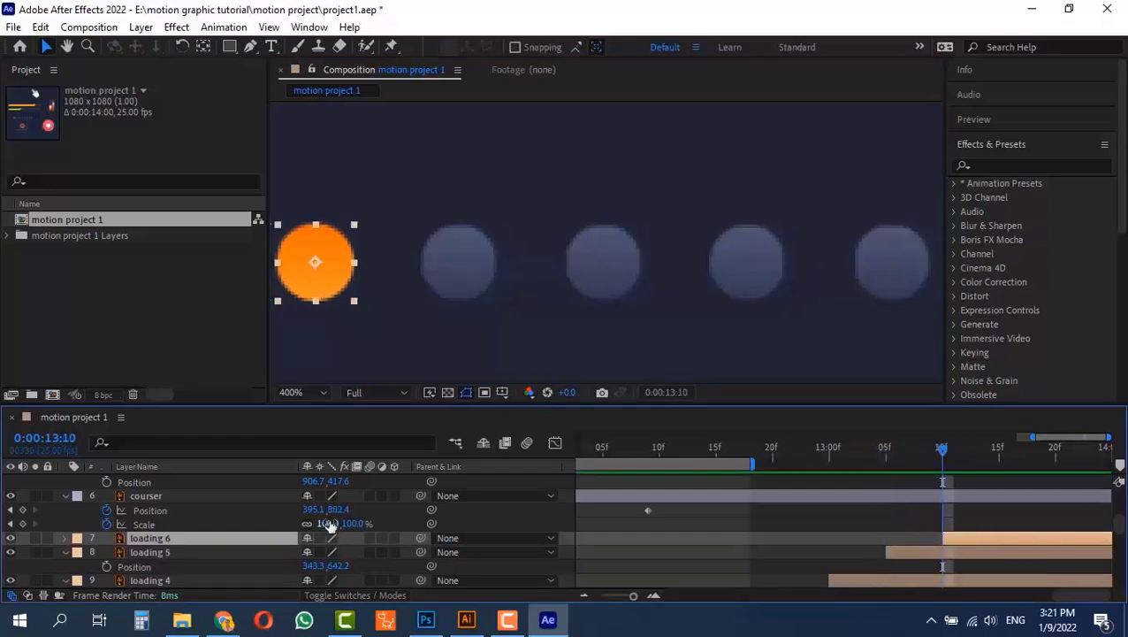
key("p")
left_click_drag(308, 552, 342, 553)
left_click_drag(672, 322, 556, 324)
Duplicate the loading 6 layer, start the copy at 0:00:13:15 and set its Position to 430.3, 642.2
key("ctrl+d")
left_click_drag(967, 539, 1023, 538)
key("i")
key("p")
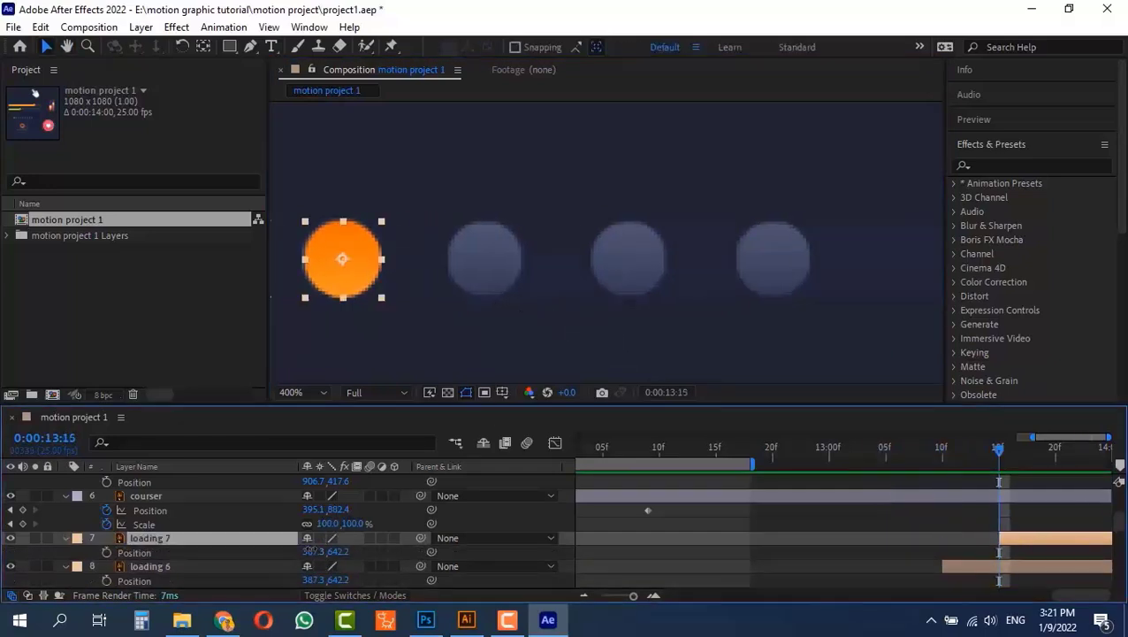
left_click_drag(309, 551, 345, 553)
left_click_drag(672, 301, 564, 302)
Duplicate the loading 7 layer, start the copy at 0:00:13:20 and set its Position to 473.3, 642.2
key("ctrl+d")
left_click_drag(1019, 538, 1075, 538)
key("i")
key("p")
left_click_drag(311, 551, 349, 553)
left_click_drag(708, 300, 502, 297)
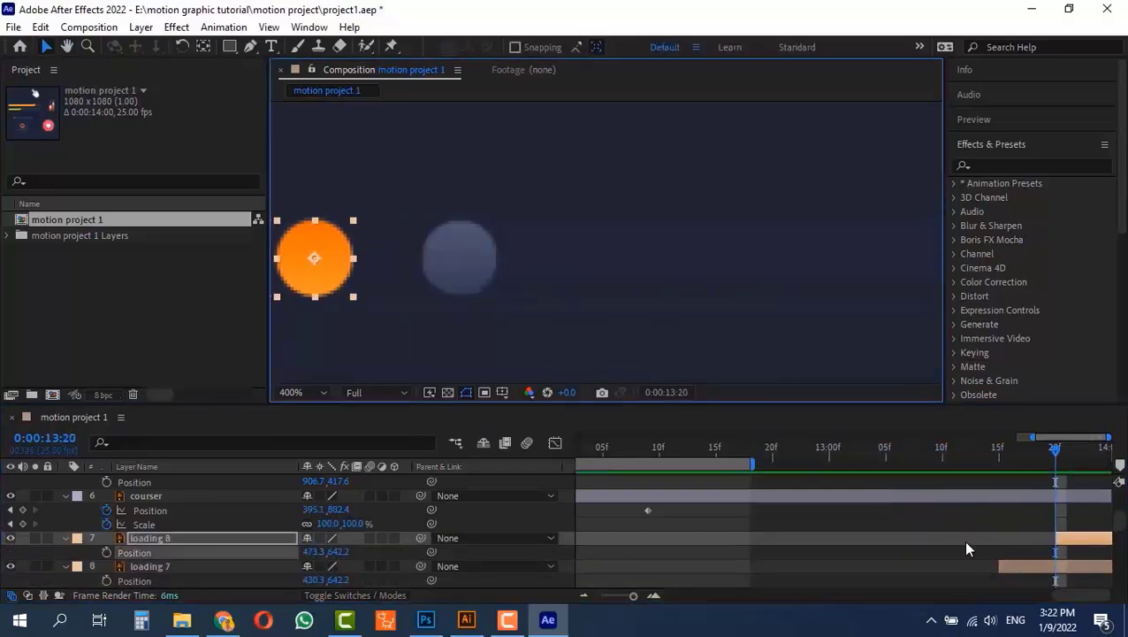
left_click_drag(788, 533, 782, 532)
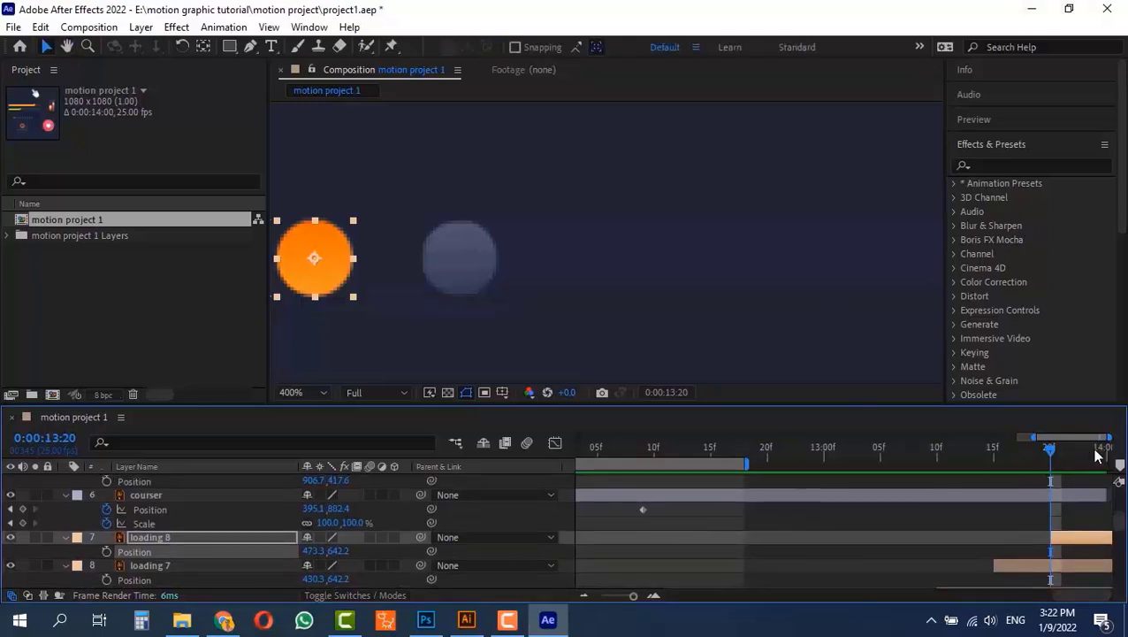
Set the duration of the motion project 1 composition to 0:00:15:00
key("ctrl+k")
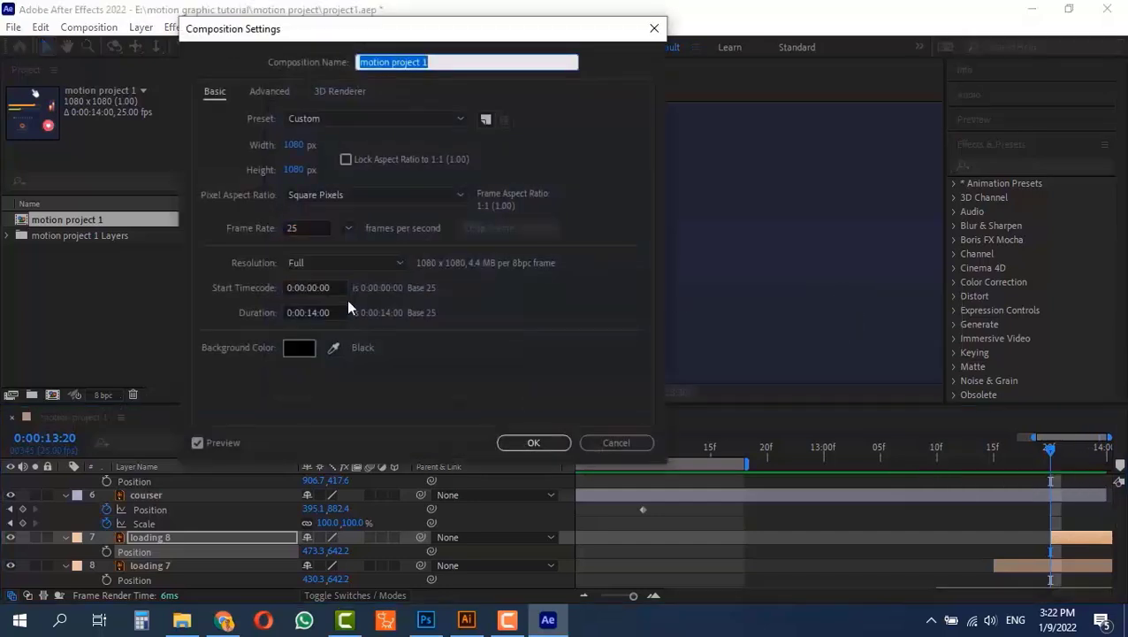
left_click(335, 314)
type("1")
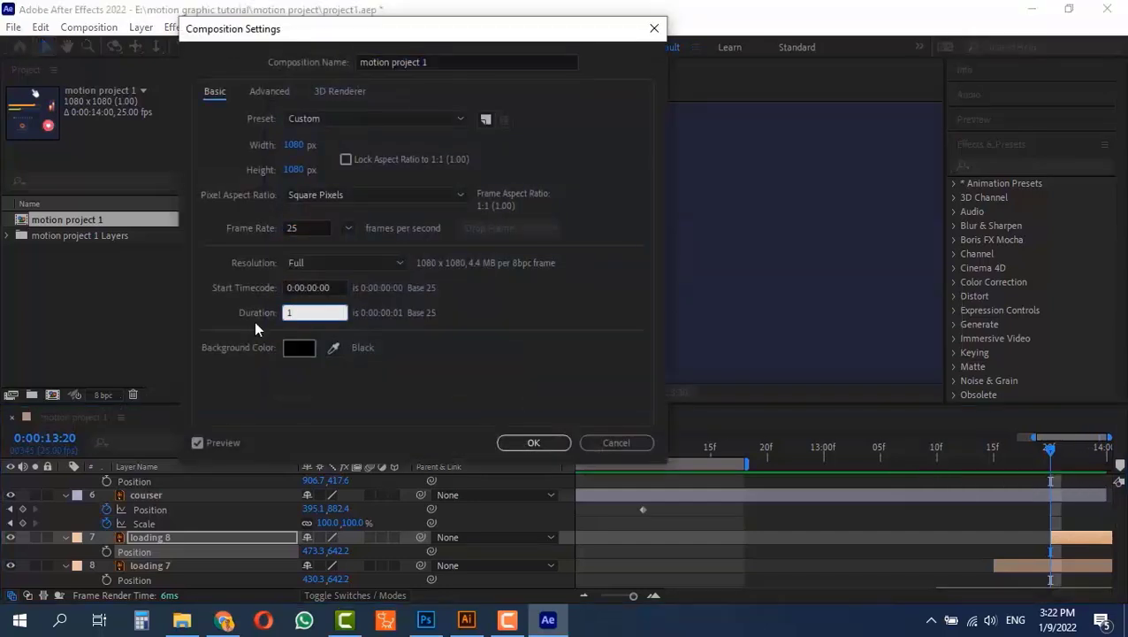
type("500")
left_click(537, 443)
scroll(1002, 551, "right", 3)
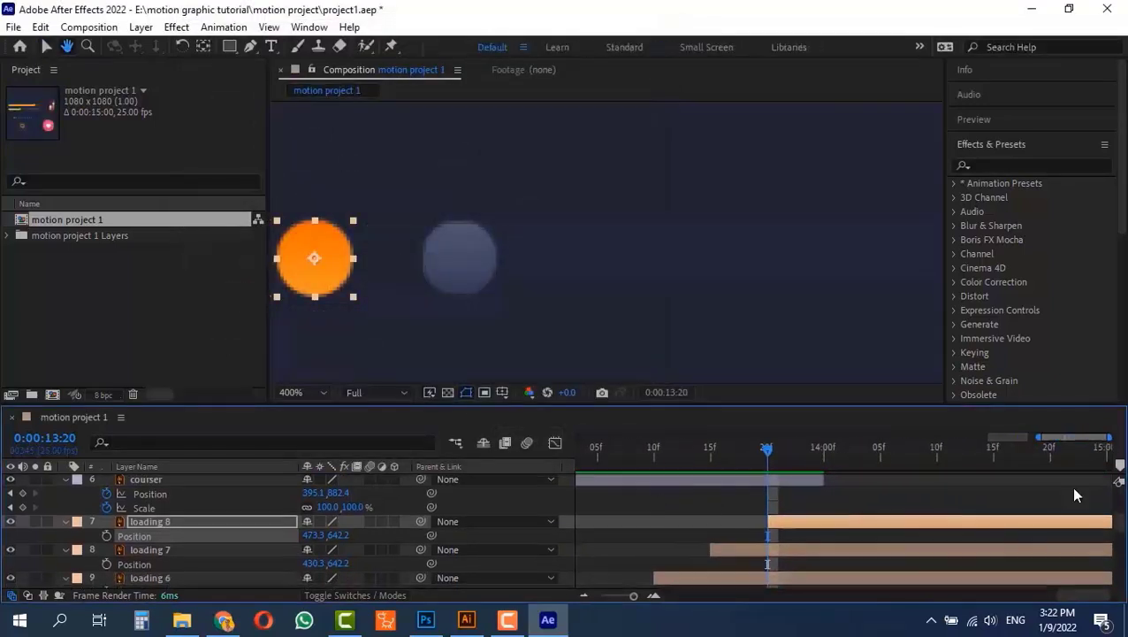
Duplicate the loading 8 layer and make the copy start at 0:00:14:00
left_click_drag(845, 499, 903, 501)
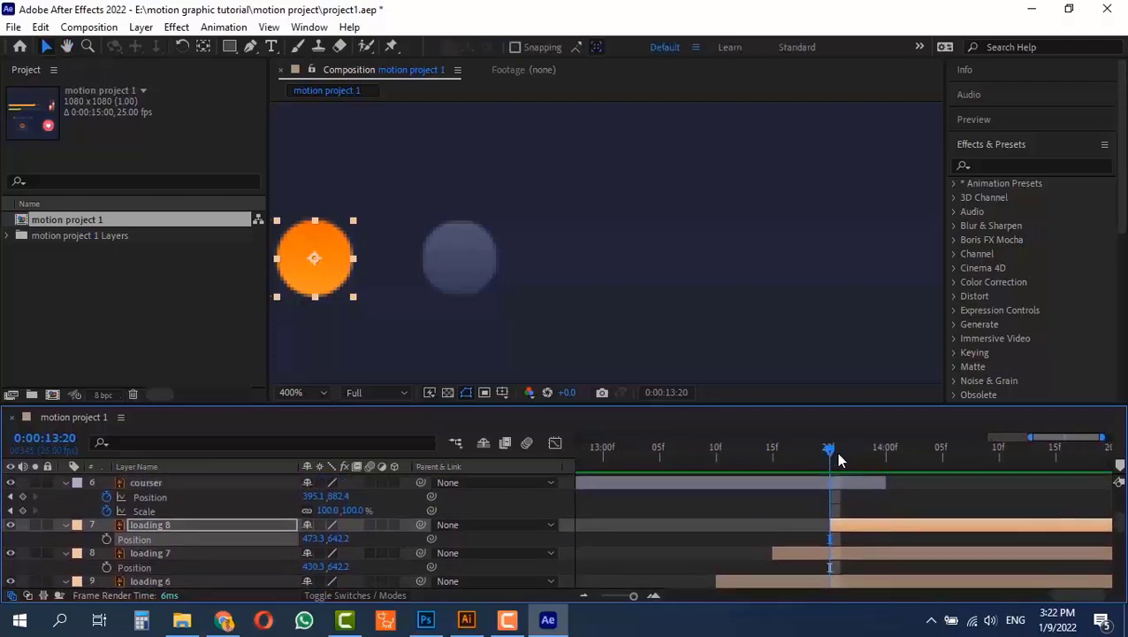
left_click_drag(837, 451, 876, 463)
key("ctrl+d")
left_click_drag(866, 525, 924, 524)
left_click(886, 454)
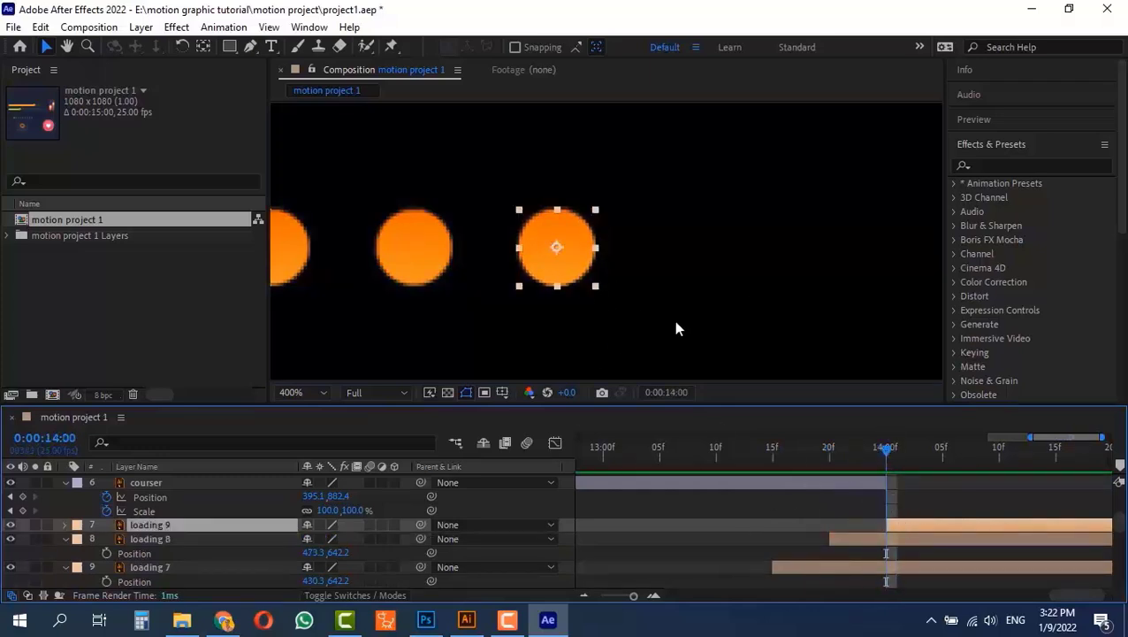
Extend all layers from loading down to BACKGROUND, except heart red, to the end of the composition at 0:00:14:24
scroll(928, 541, "down", 5)
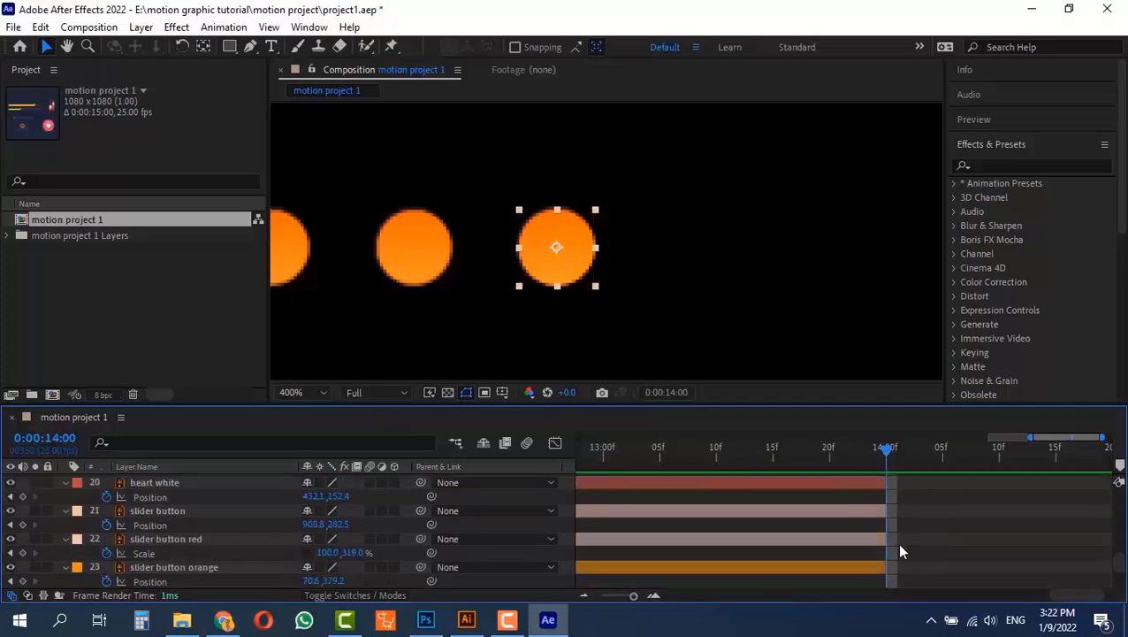
scroll(900, 548, "up", 4)
scroll(849, 575, "down", 3)
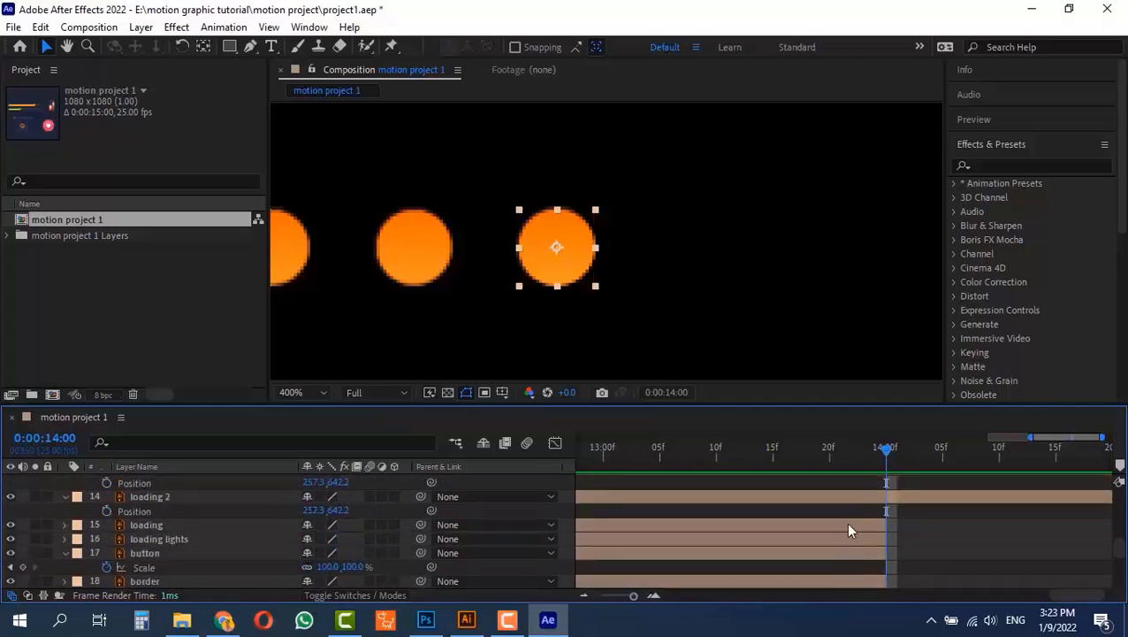
left_click(846, 524)
left_click(845, 538, "shift")
left_click(845, 552, "shift")
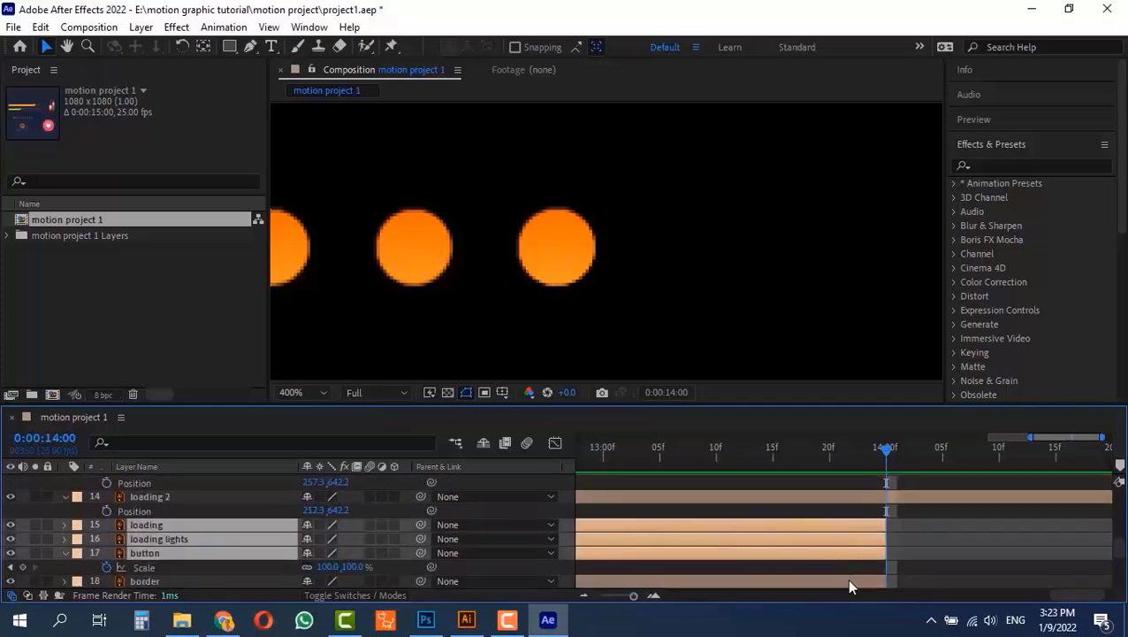
left_click(846, 578, "shift")
scroll(909, 563, "down", 3)
left_click(885, 566, "ctrl")
scroll(921, 563, "down", 2)
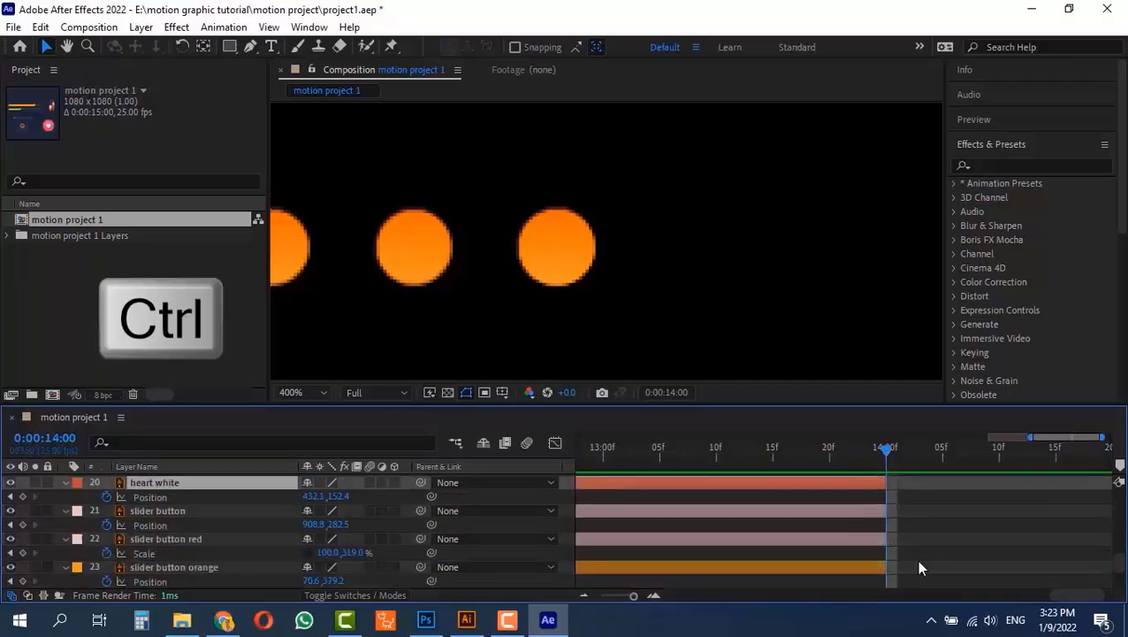
scroll(921, 567, "up", 3)
scroll(921, 567, "down", 1)
scroll(920, 567, "down", 1)
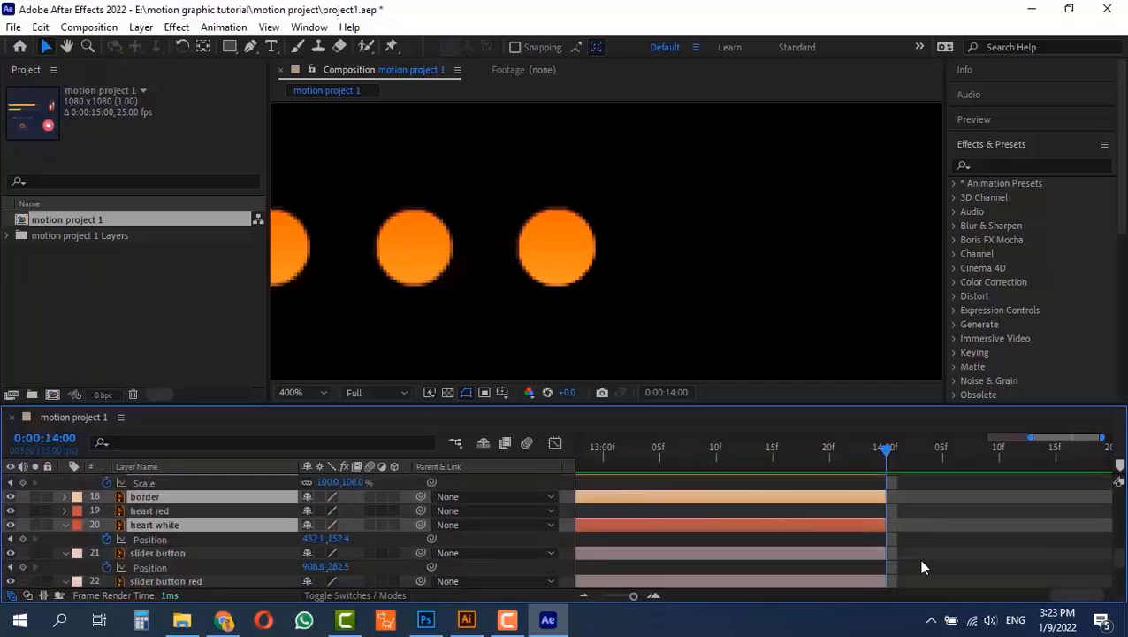
left_click(868, 550, "ctrl")
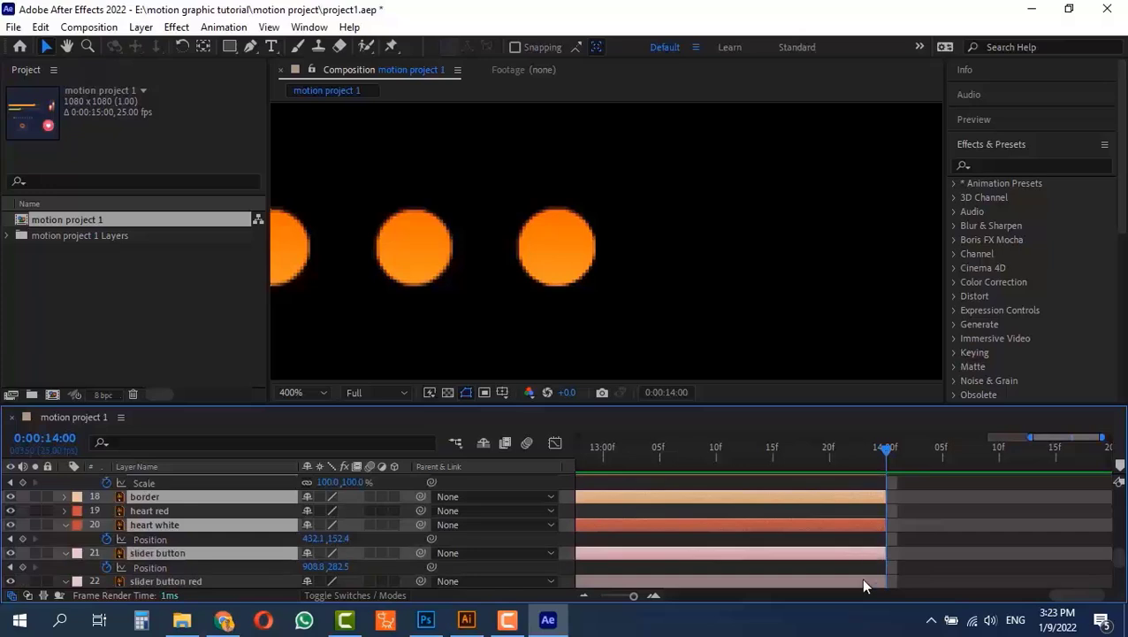
left_click(864, 581, "ctrl")
scroll(950, 574, "down", 2)
scroll(920, 561, "up", 1)
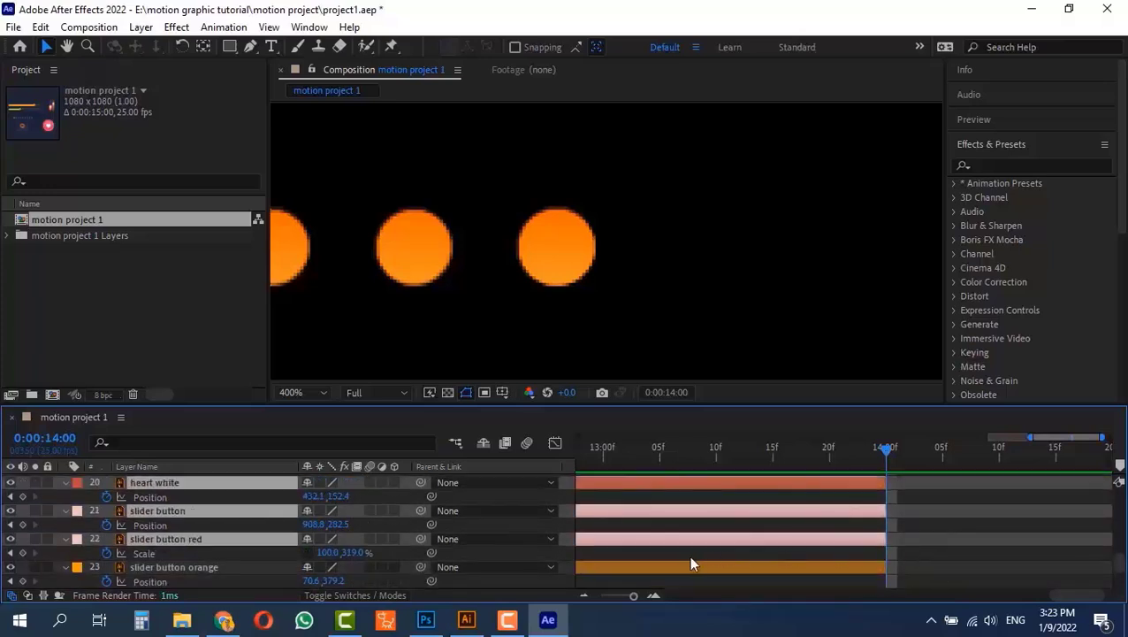
left_click(842, 573, "ctrl")
scroll(936, 575, "down", 2)
left_click(869, 553, "ctrl")
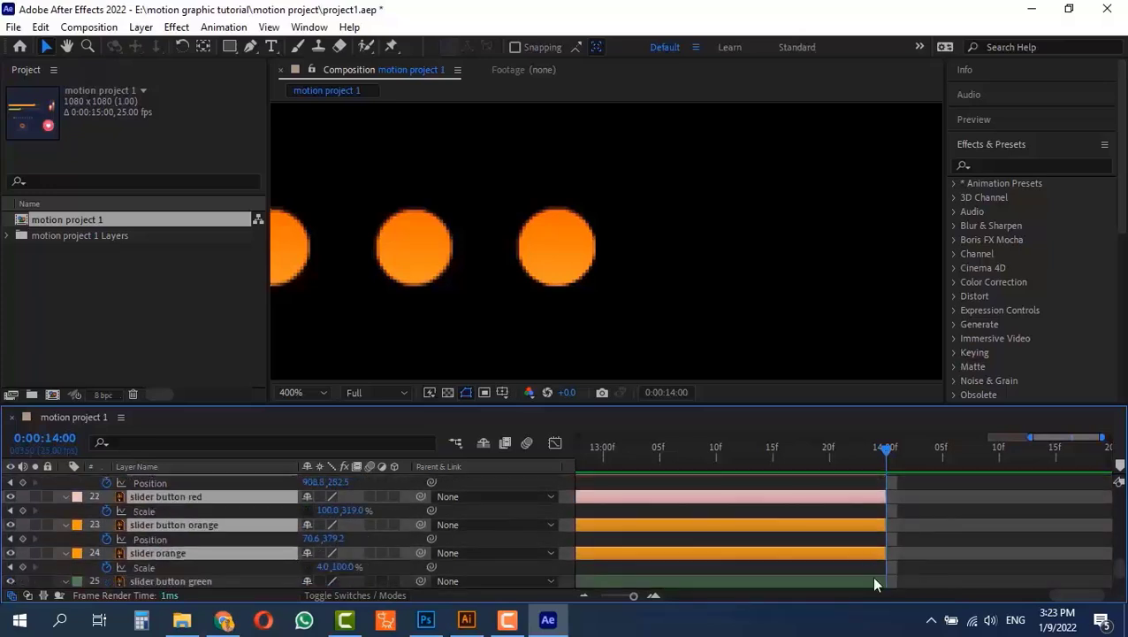
left_click(871, 577, "ctrl")
scroll(937, 568, "down", 2)
left_click(896, 568, "ctrl")
scroll(893, 566, "down", 1)
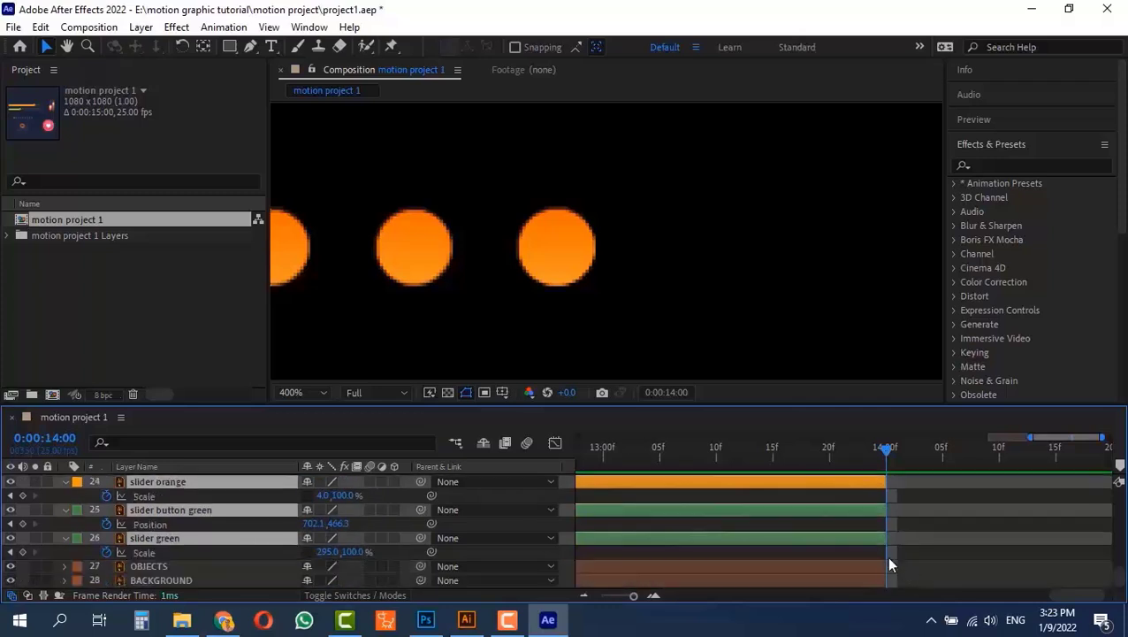
left_click(865, 567, "ctrl")
left_click(867, 579, "ctrl")
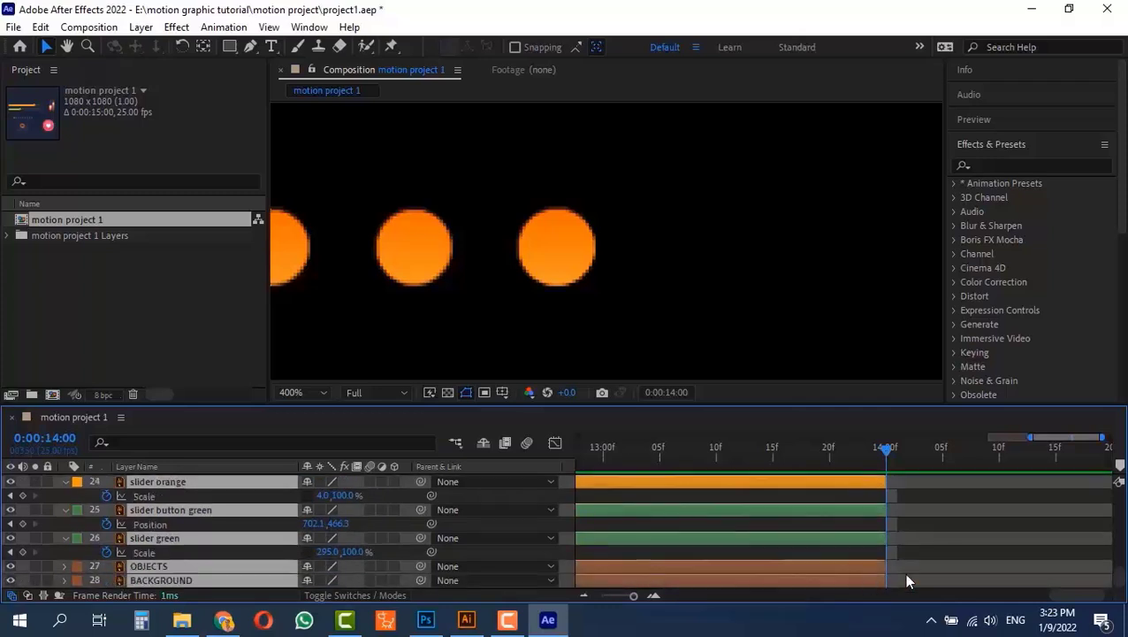
scroll(968, 543, "up", 5)
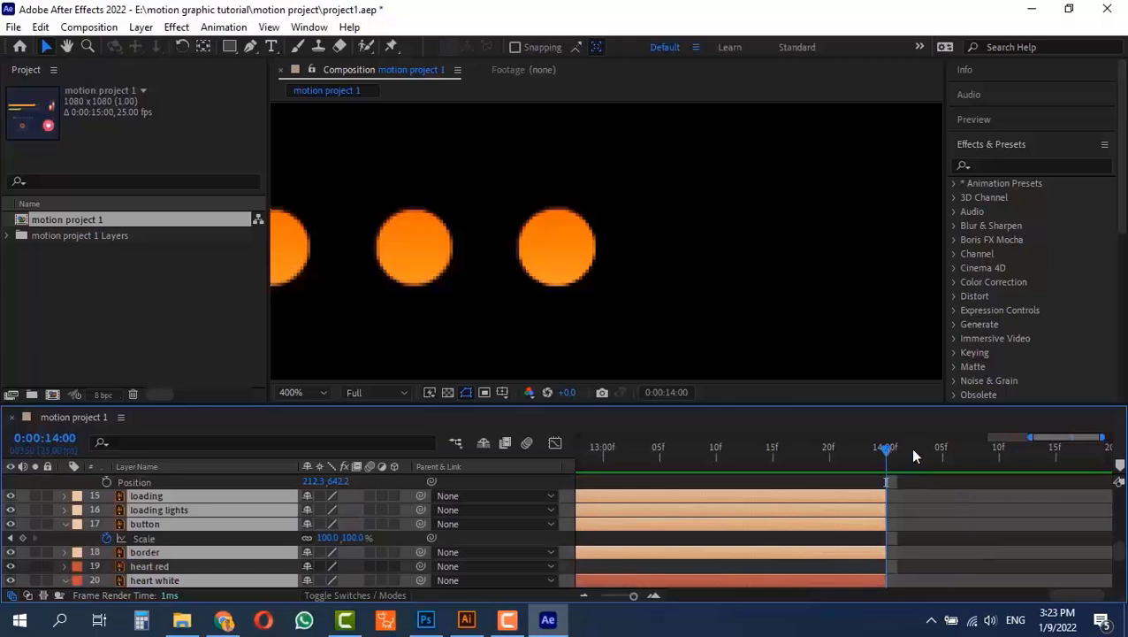
left_click_drag(914, 452, 1126, 452)
key("alt+bracketright")
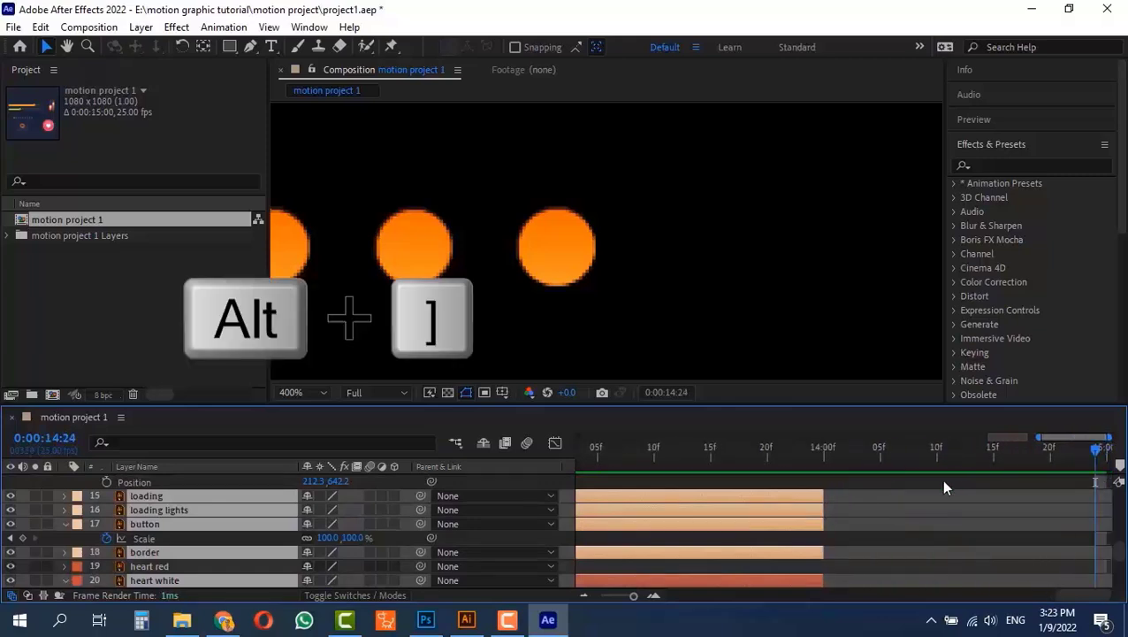
Extend the courser layer to the end of the composition at 0:00:14:24
scroll(943, 517, "up", 5)
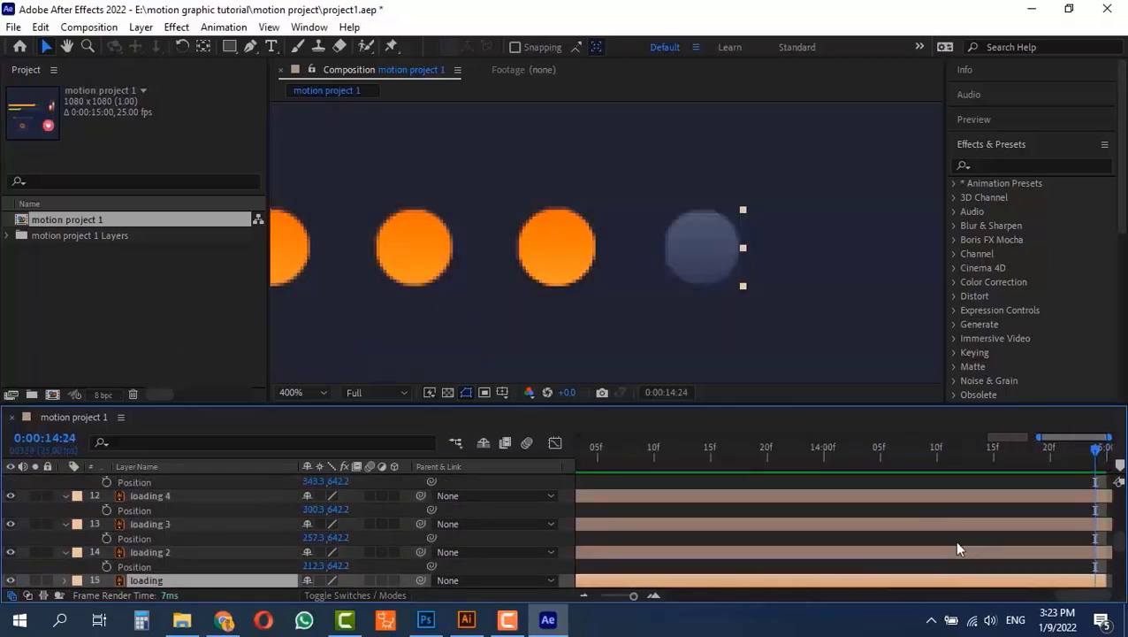
scroll(958, 542, "up", 3)
left_click_drag(807, 452, 823, 452)
key("space")
left_click(786, 540)
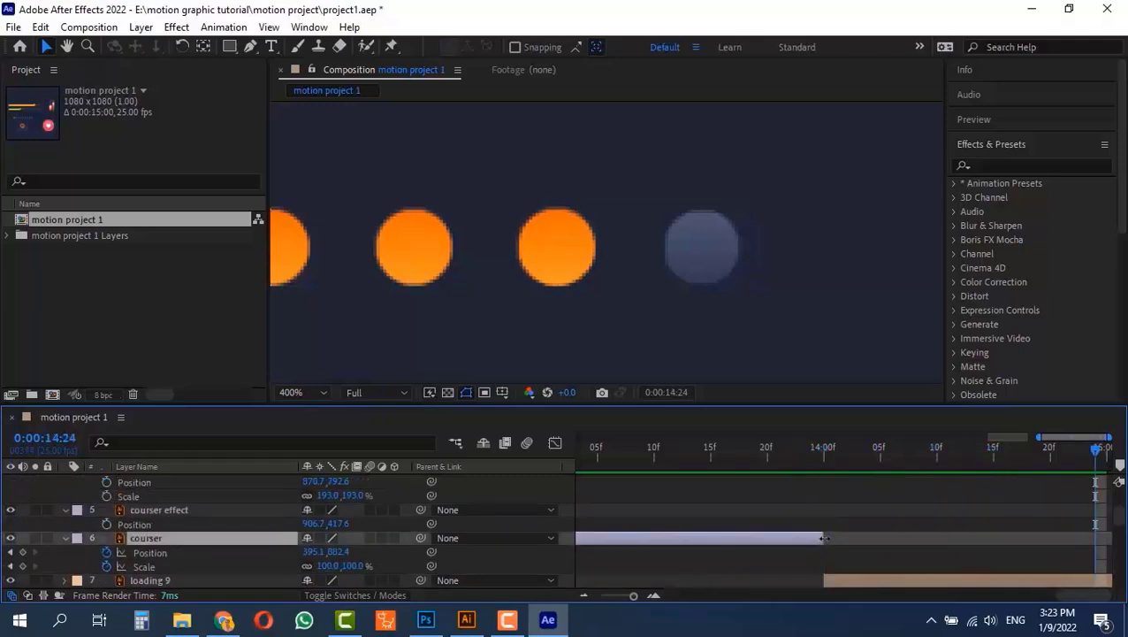
key("alt+bracketright")
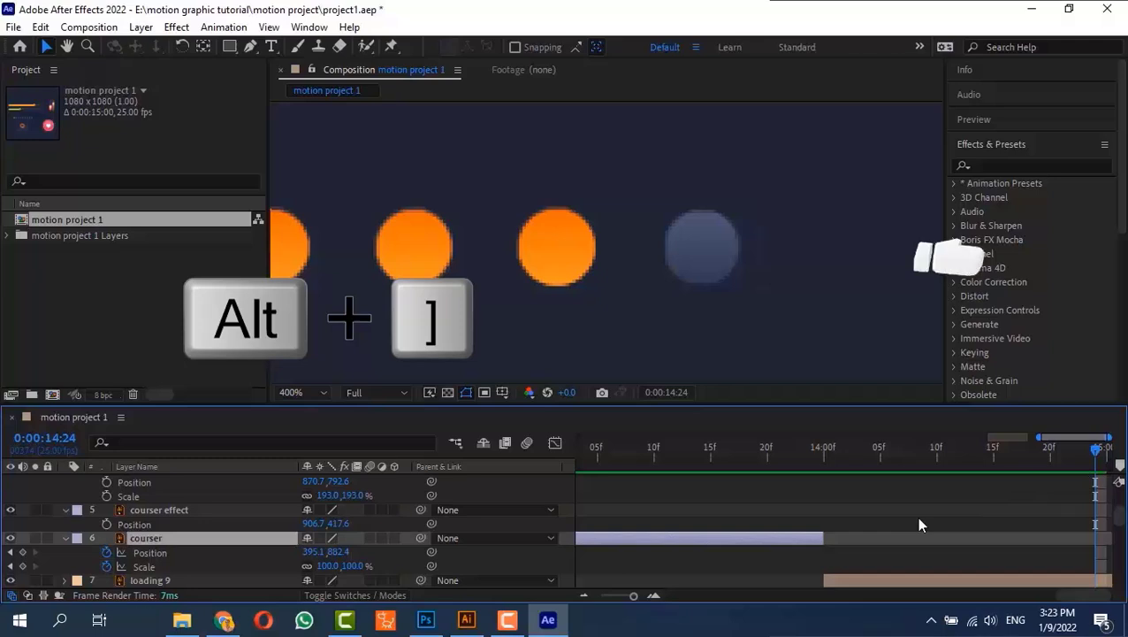
scroll(903, 505, "up", 2)
scroll(908, 524, "down", 5)
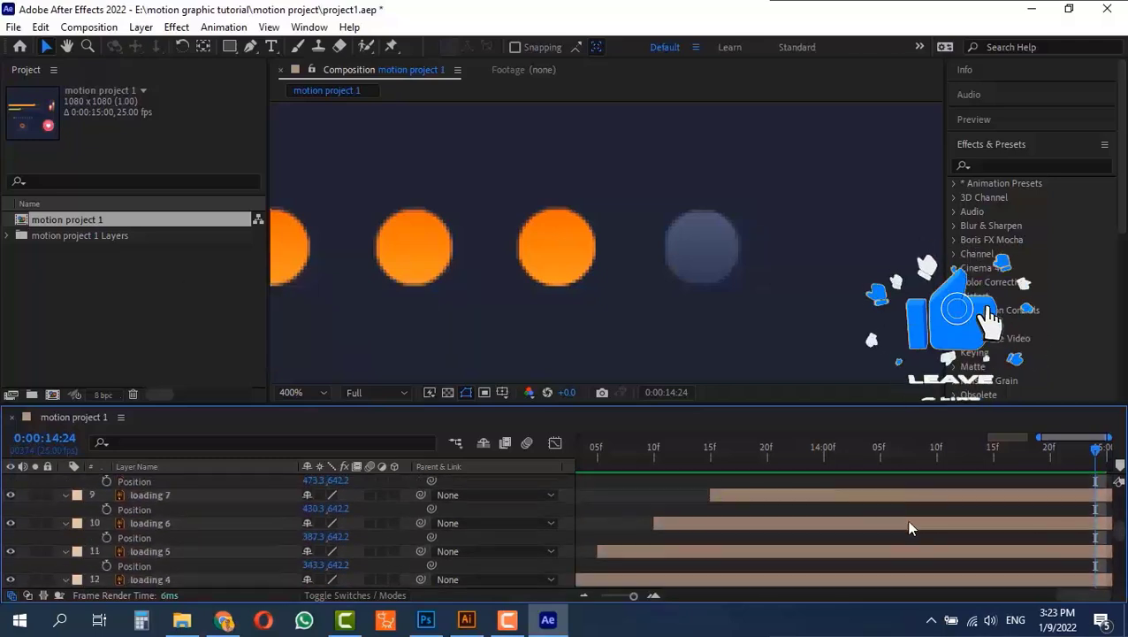
Move the loading 9 dot over the last loading light by setting its Position to 516.3, 642.2
scroll(909, 524, "up", 2)
left_click_drag(818, 448, 820, 471)
left_click(832, 536)
key("p")
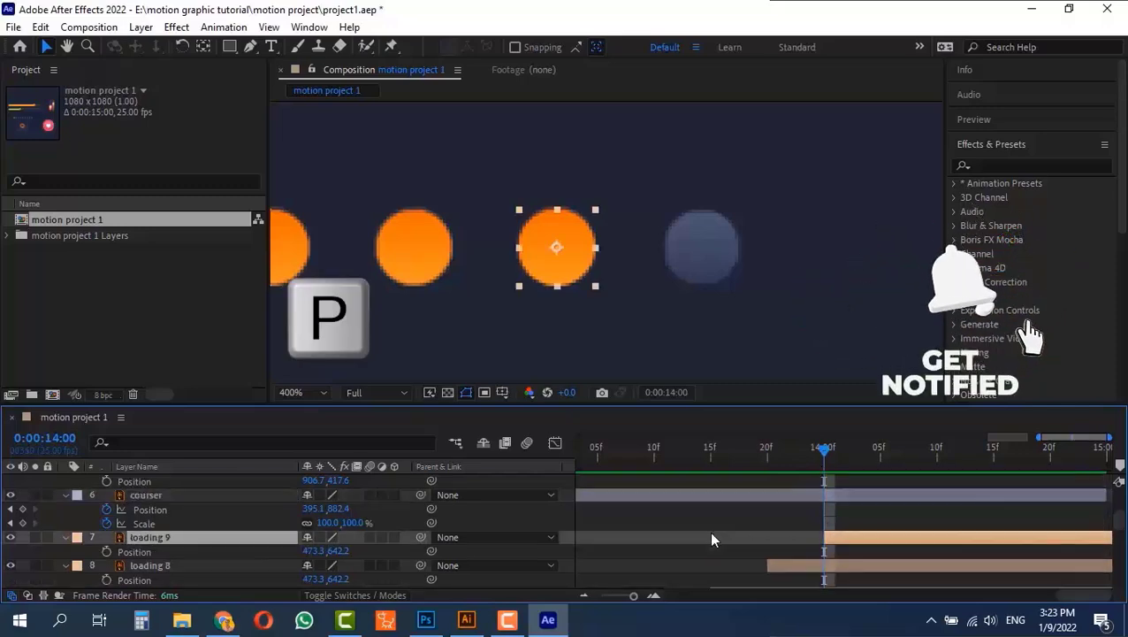
left_click_drag(307, 553, 690, 522)
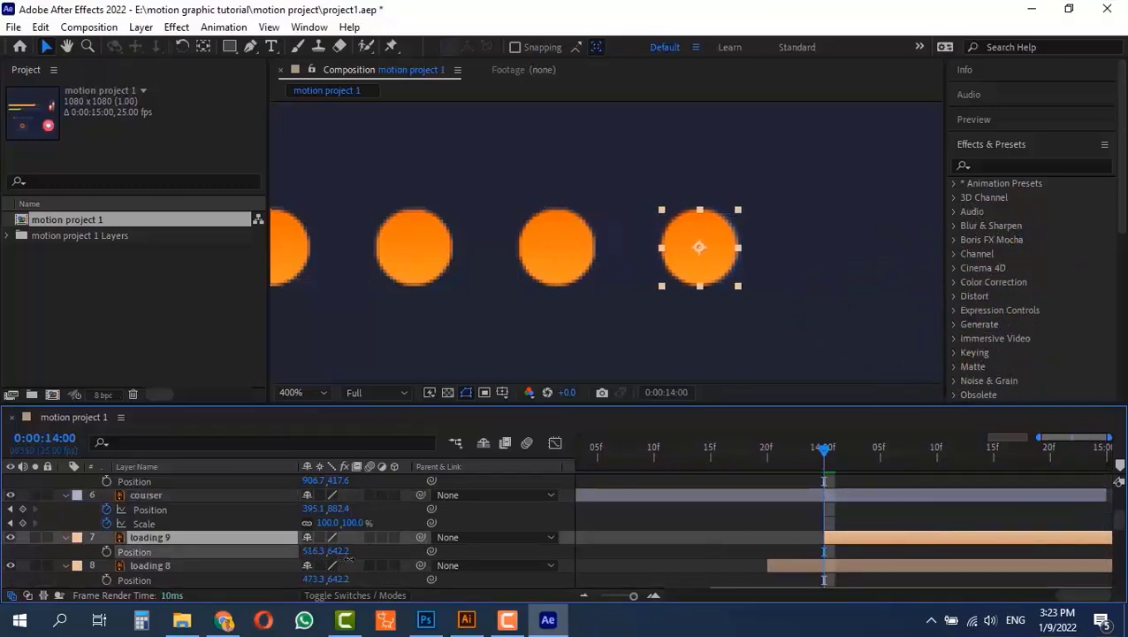
Play back the loading dots animation with the whole composition visible in the maximized viewer, and restore the normal panel layout
key("space")
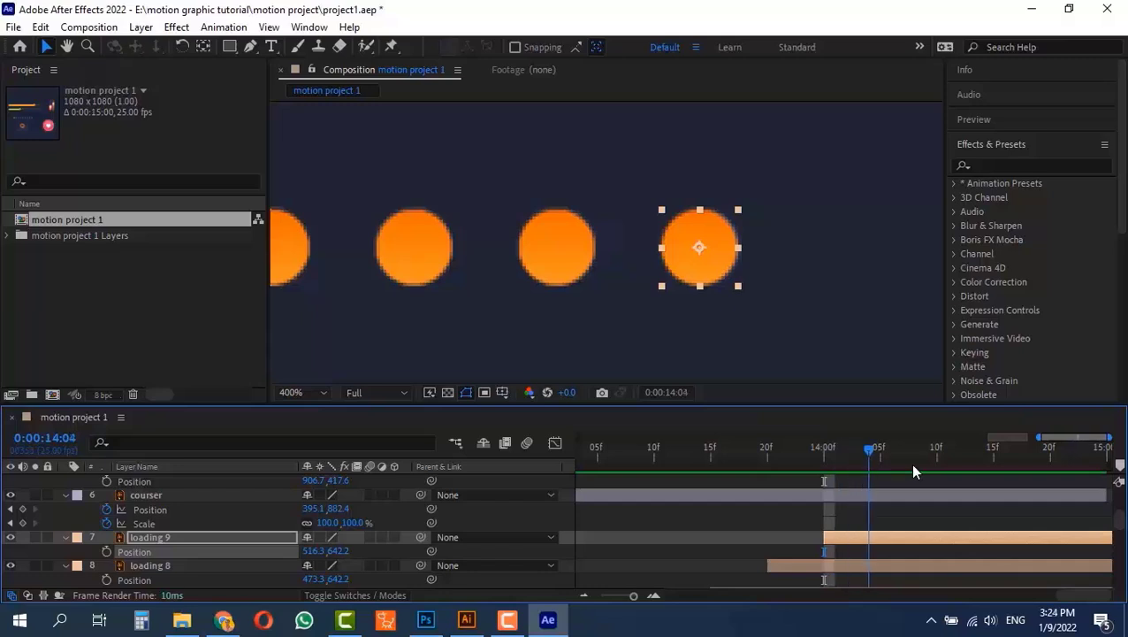
scroll(710, 265, "down", 8)
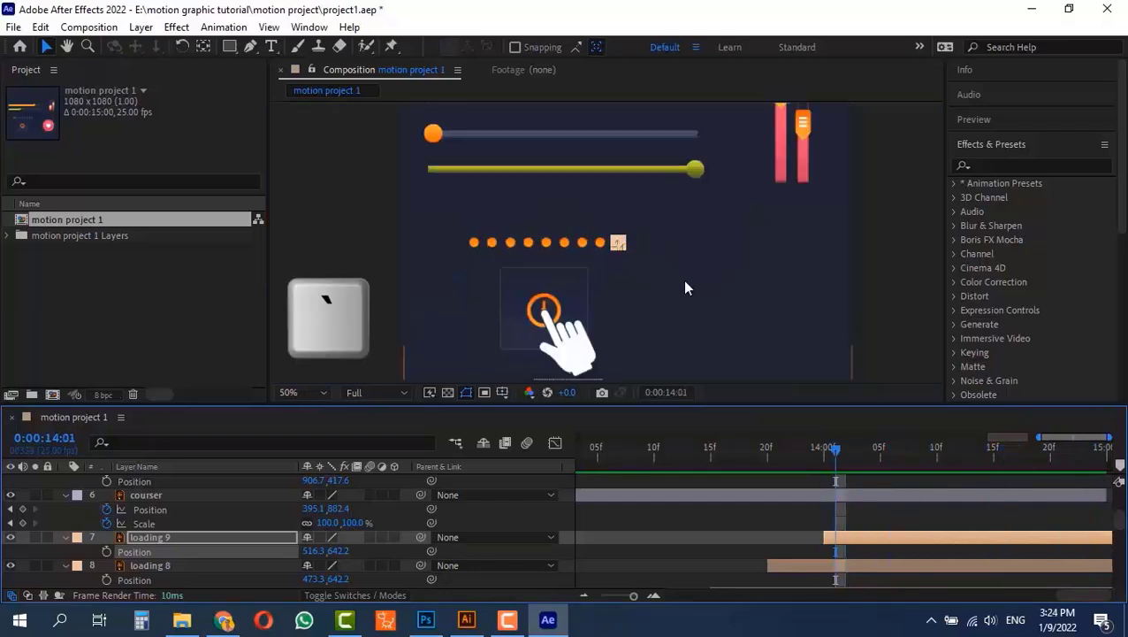
key("h")
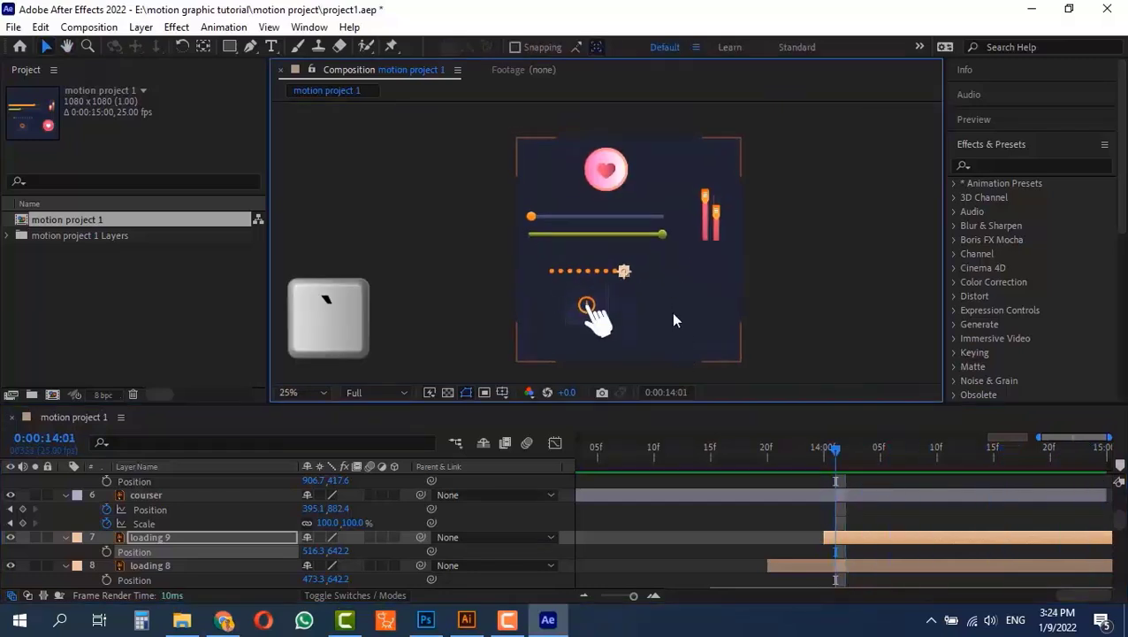
key("grave")
key("shift+slash")
key("period")
key("period")
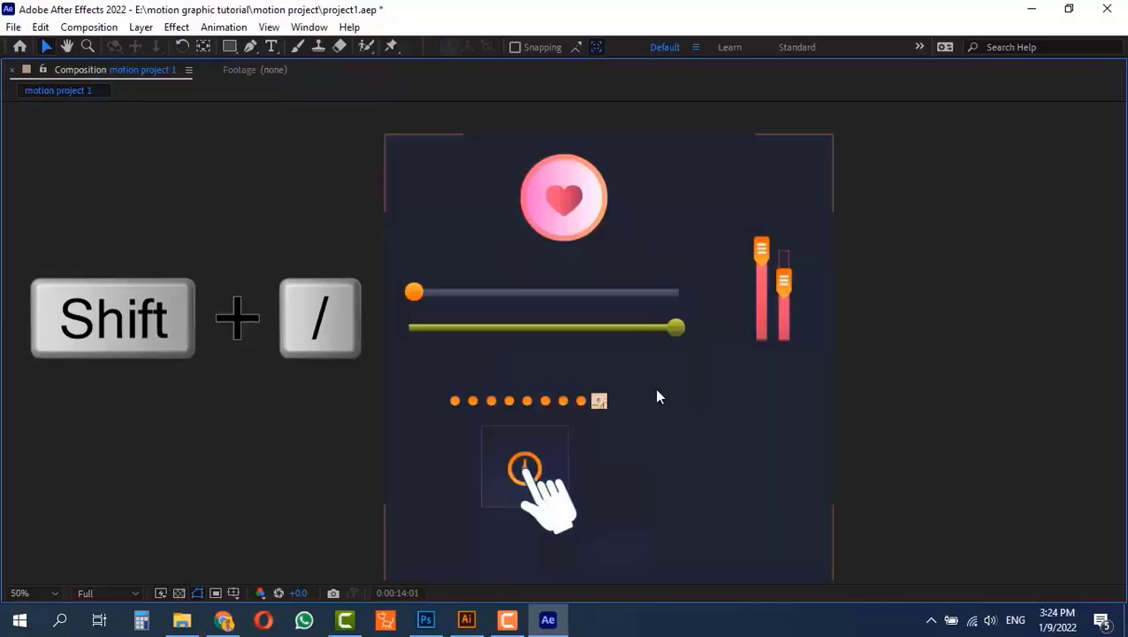
key("space")
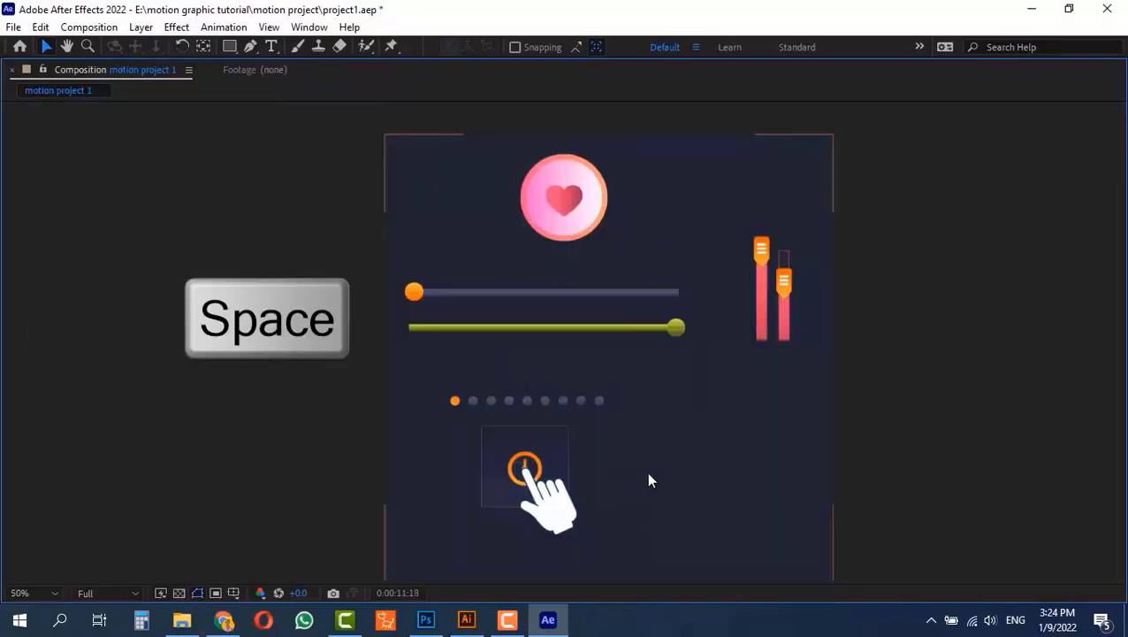
key("grave")
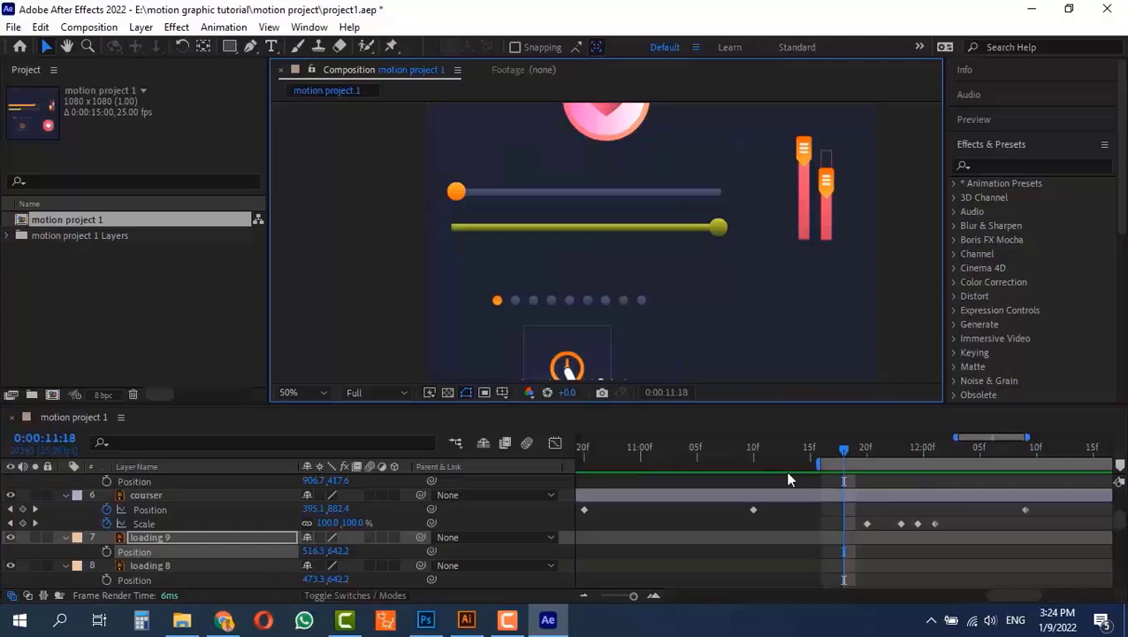
Reset the work area to the entire composition and play the animation from 0:00:00:00 in the maximized viewer
key("ctrl+alt+b")
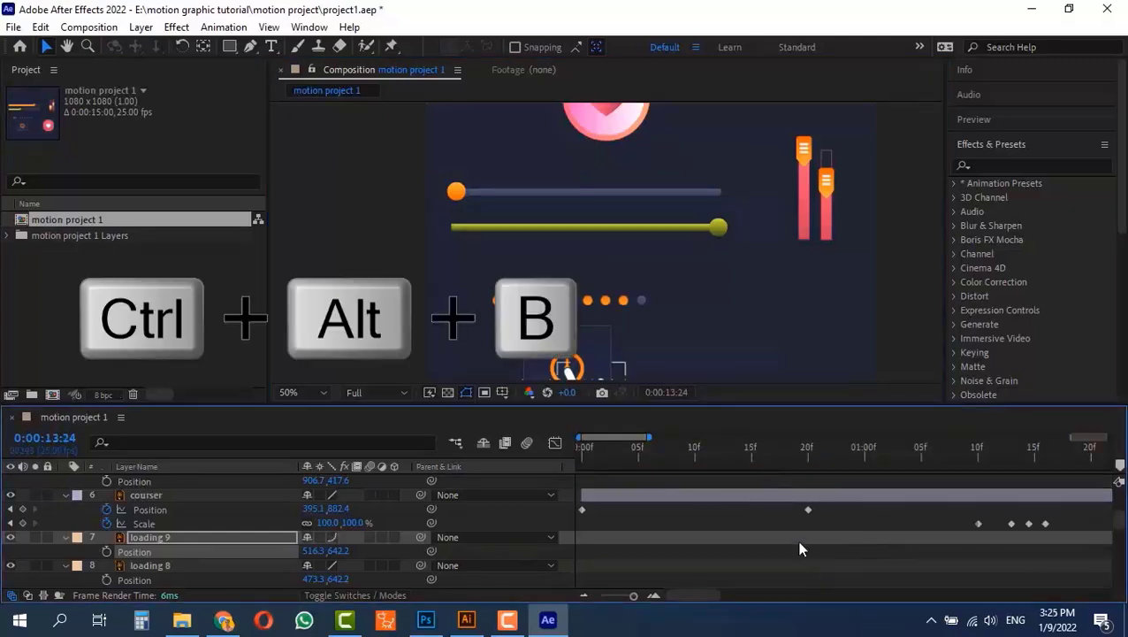
key("Home")
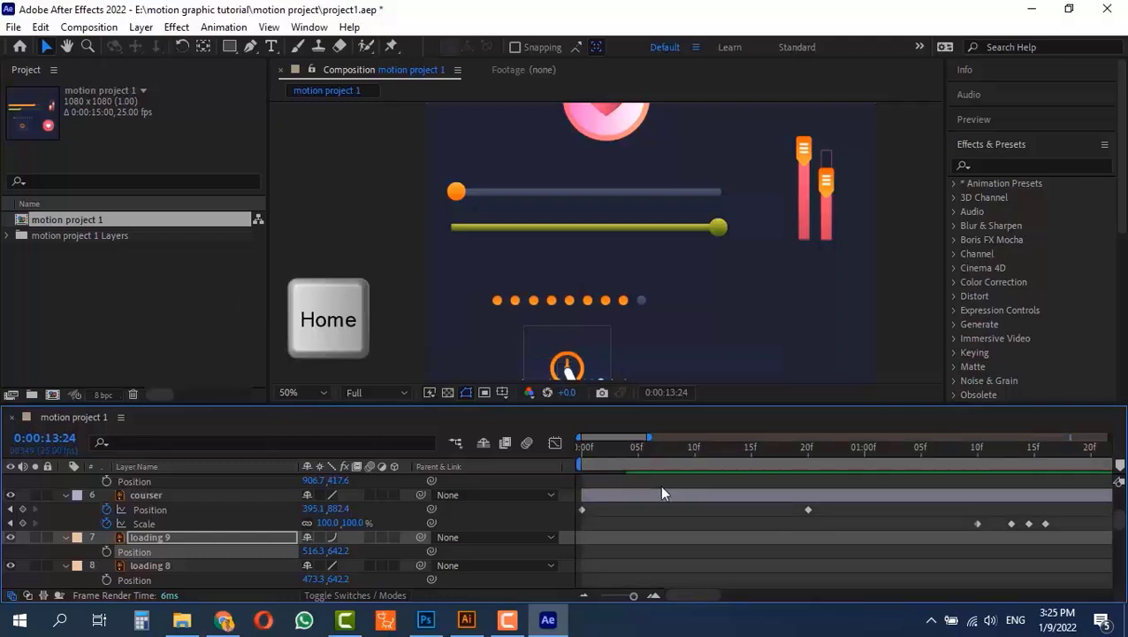
key("Home")
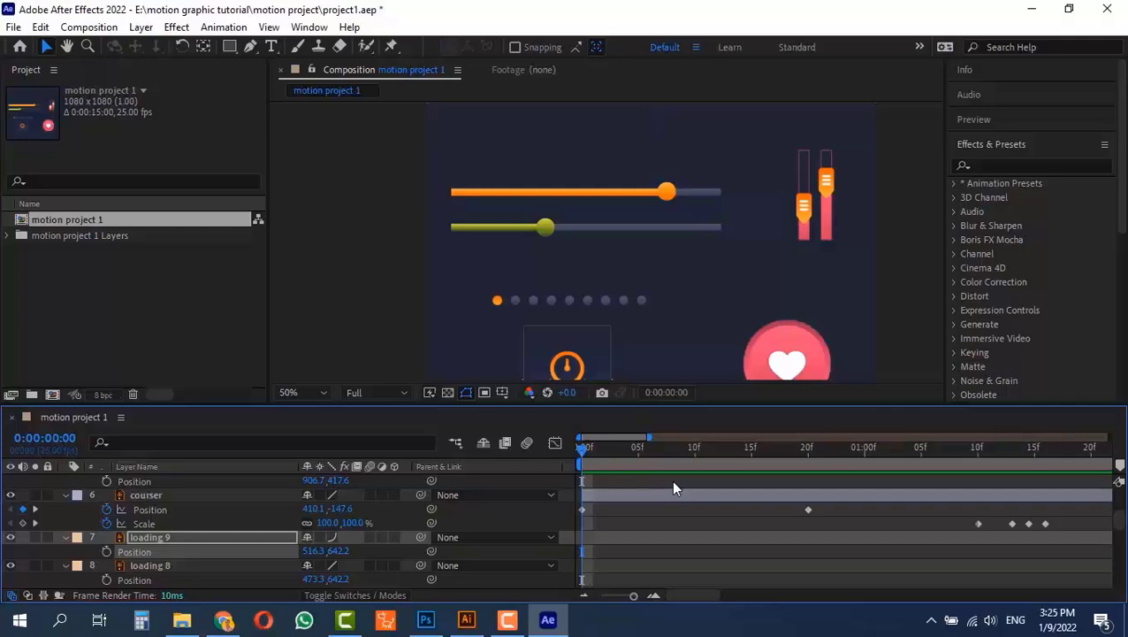
key("grave")
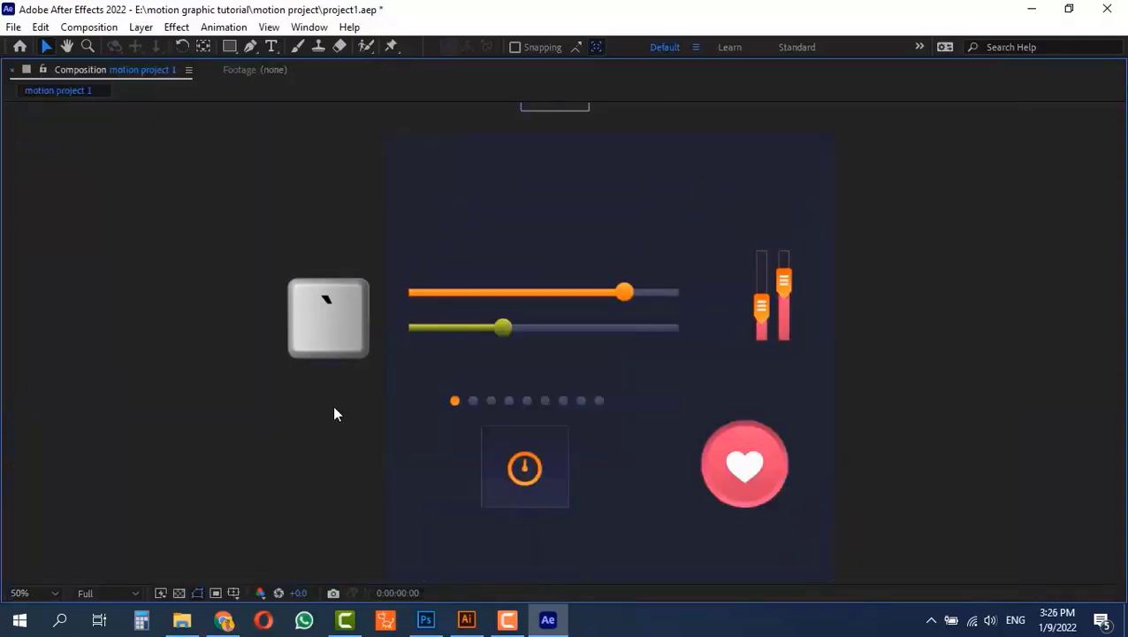
key("space")
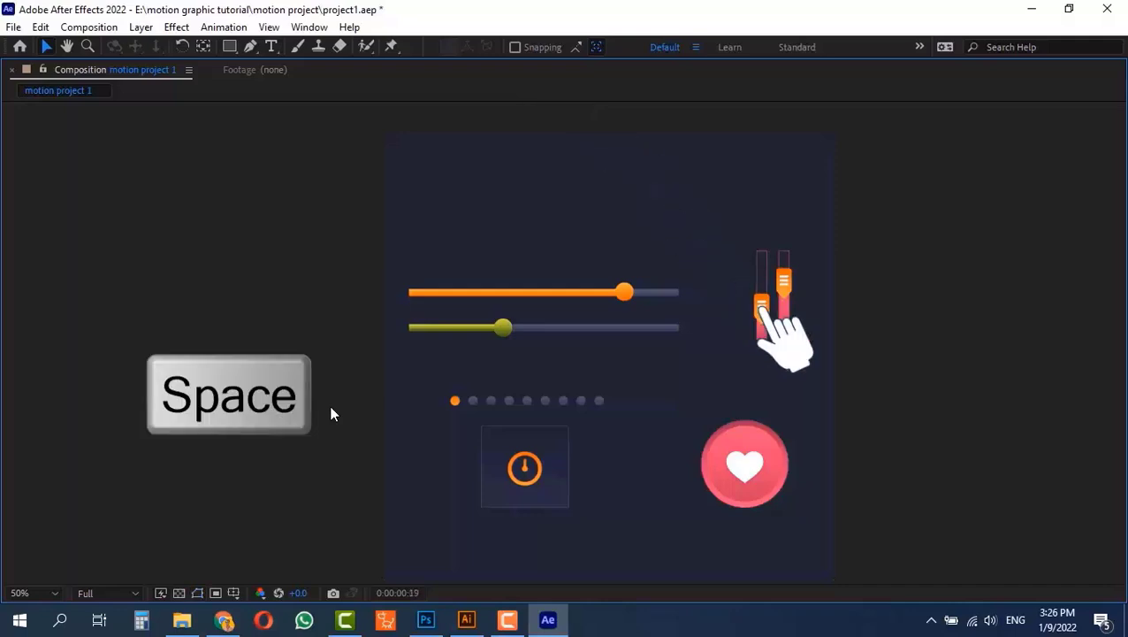